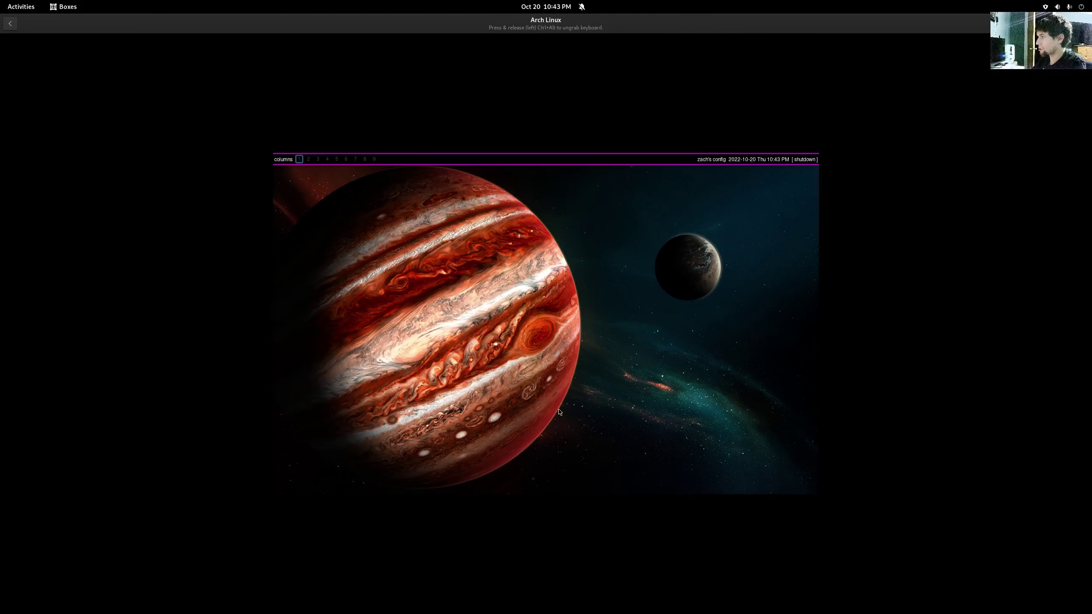
- Run 'xrandr -s 1920x1080' from history in a new Alacritty terminal, then close the terminal
{"action": "key", "text": "super+Return"}
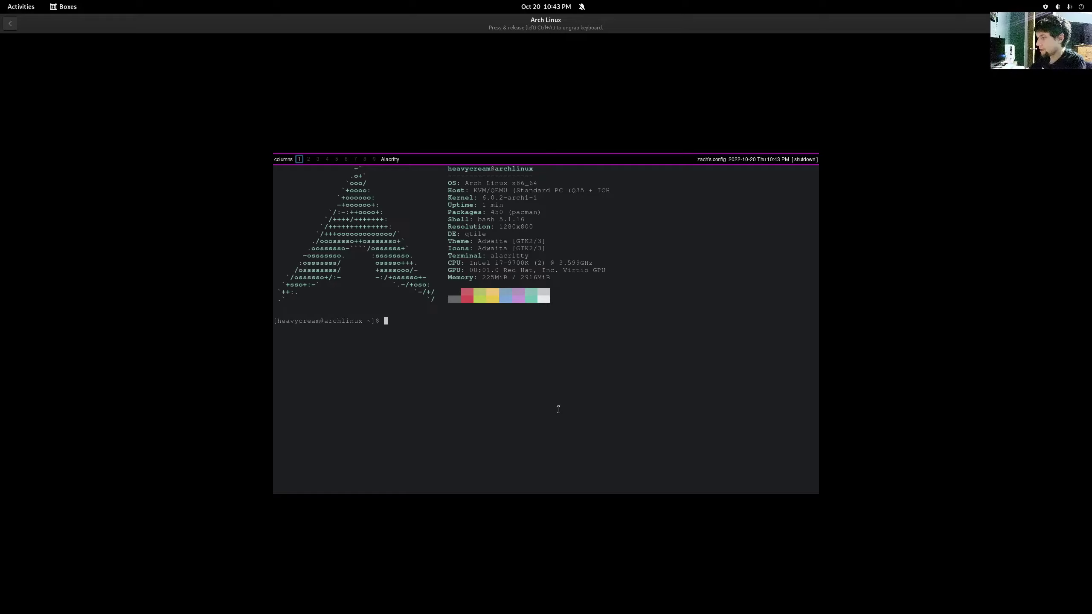
{"action": "type", "text": "exit"}
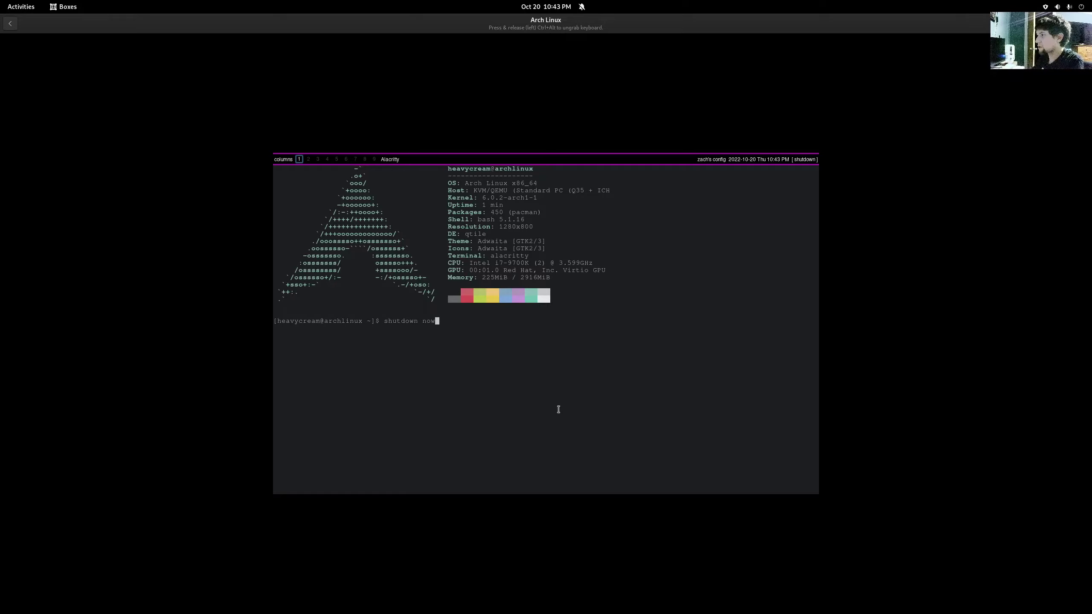
{"action": "key", "text": "Up"}
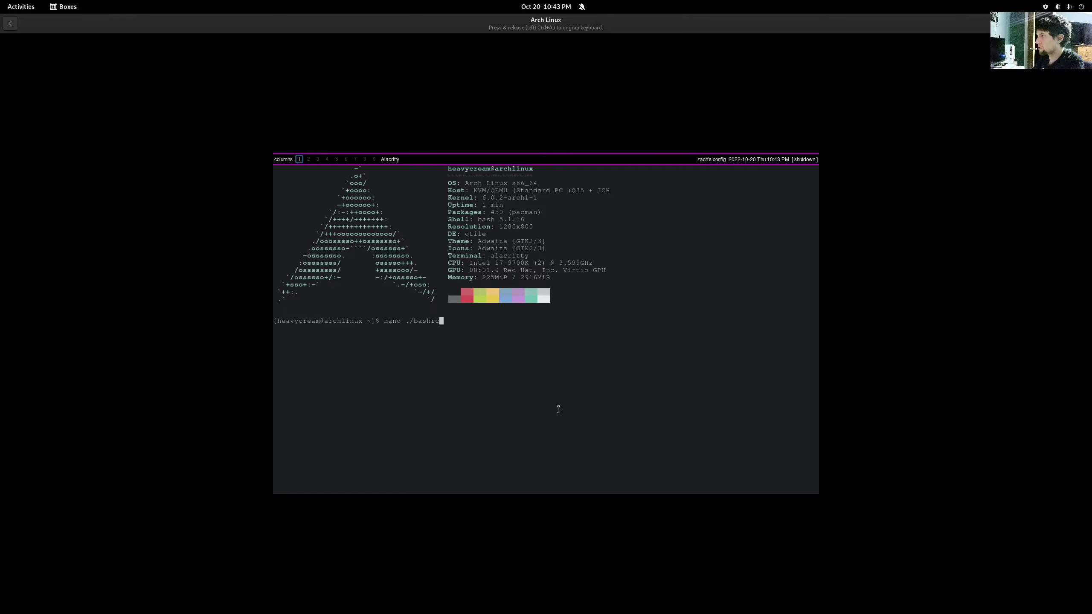
{"action": "key", "text": "Up"}
{"action": "key", "text": "Up"}
{"action": "key", "text": "Return"}
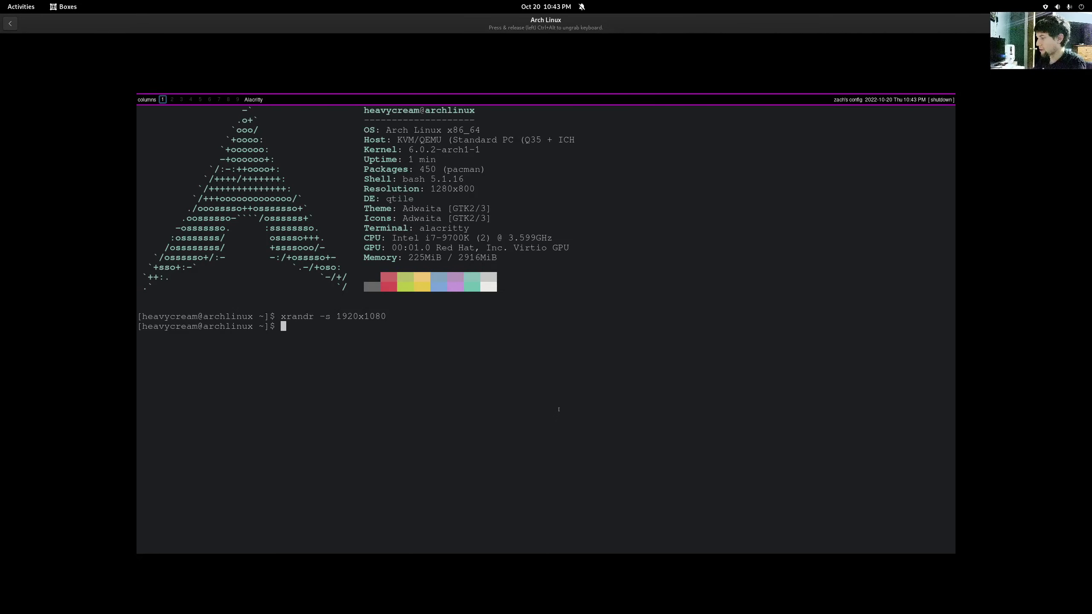
{"action": "key", "text": "super+w"}
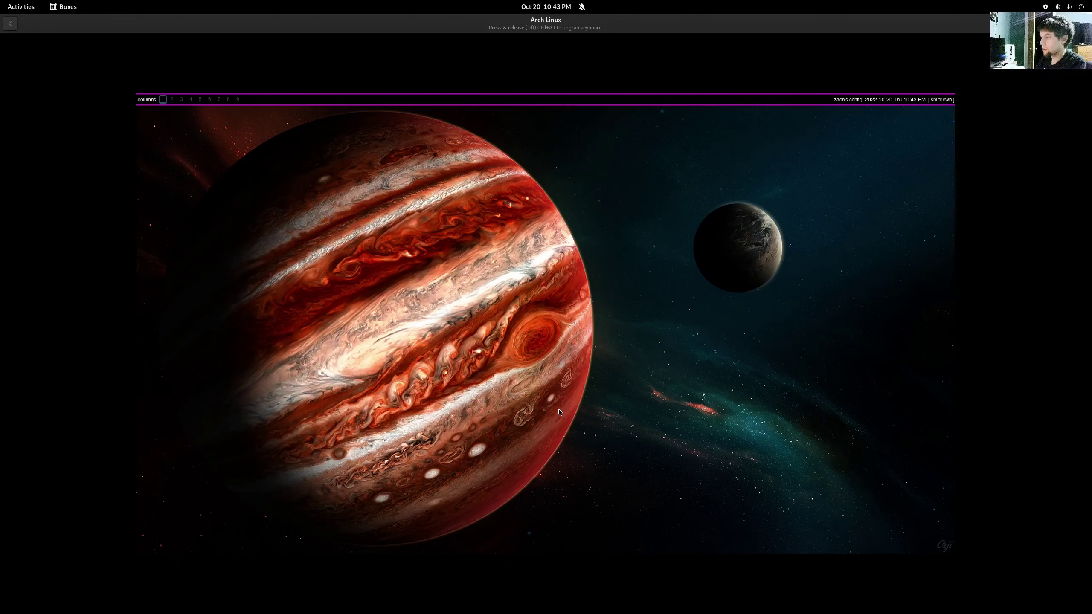
- Launch Firefox from the Qtile run prompt, switch to monadtall layout, and add a terminal beside it
{"action": "key", "text": "super+r"}
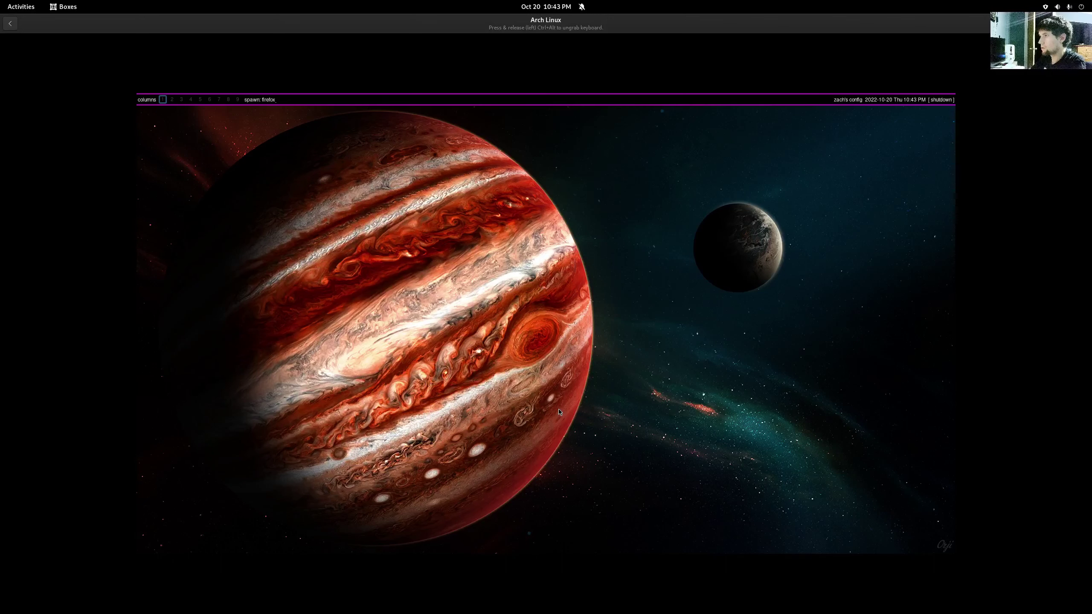
{"action": "key", "text": "Return"}
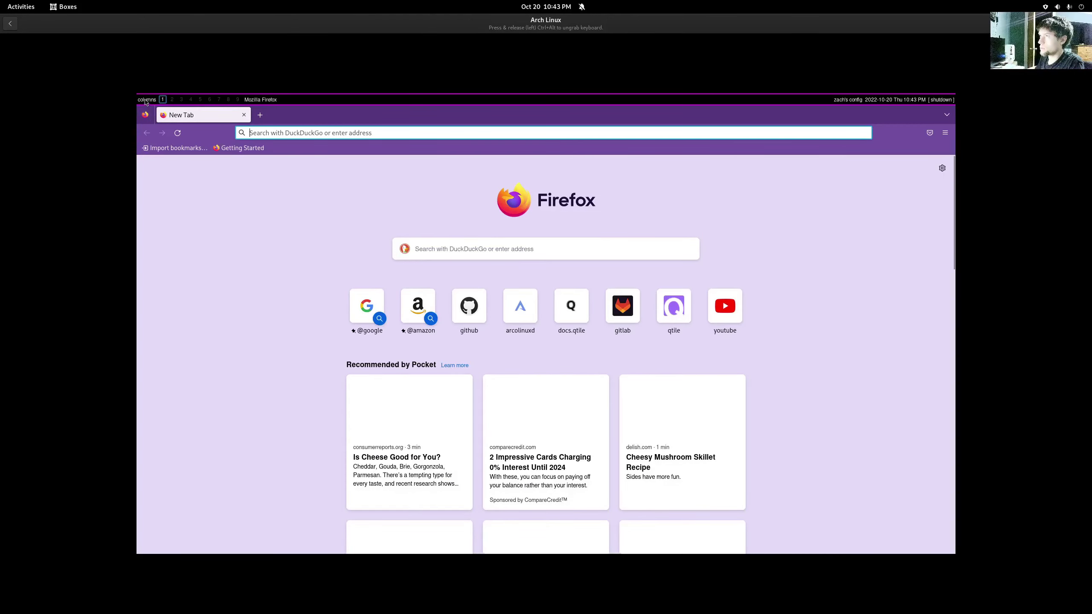
{"action": "left_click", "coordinate": [146, 100]}
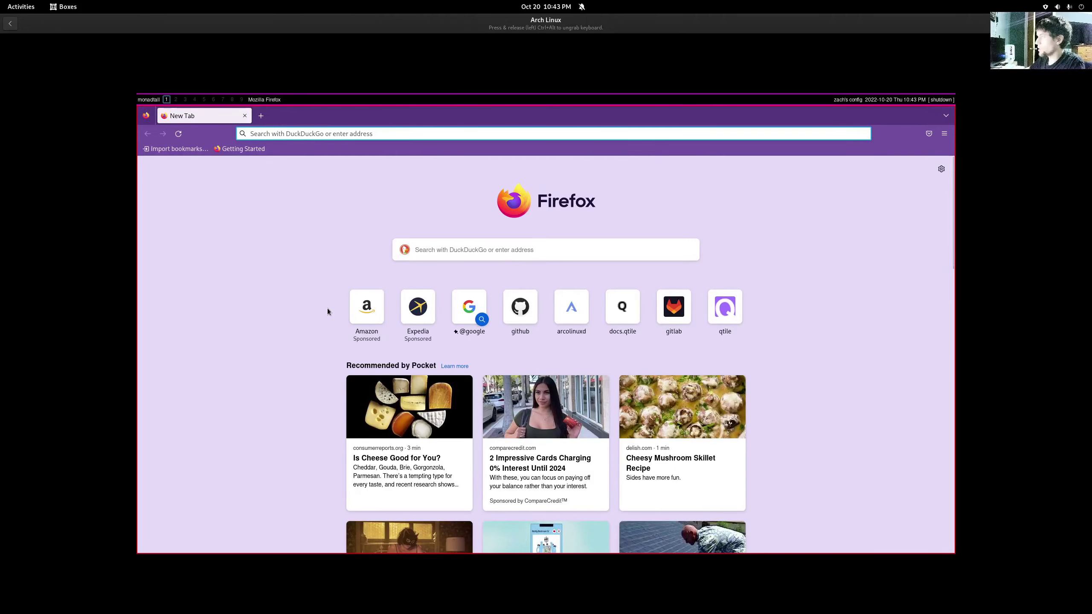
{"action": "key", "text": "super+Return"}
{"action": "key", "text": "super+Return"}
- Rebuild the terminal stack beside Firefox, closing two terminals and spawning three more
{"action": "key", "text": "super+Return"}
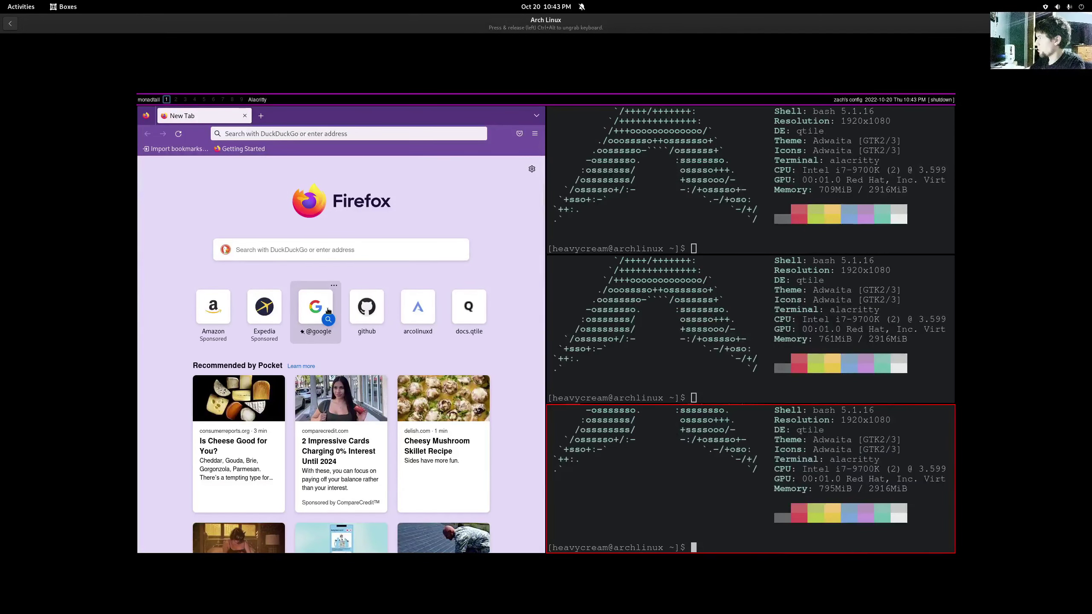
{"action": "key", "text": "super+Return"}
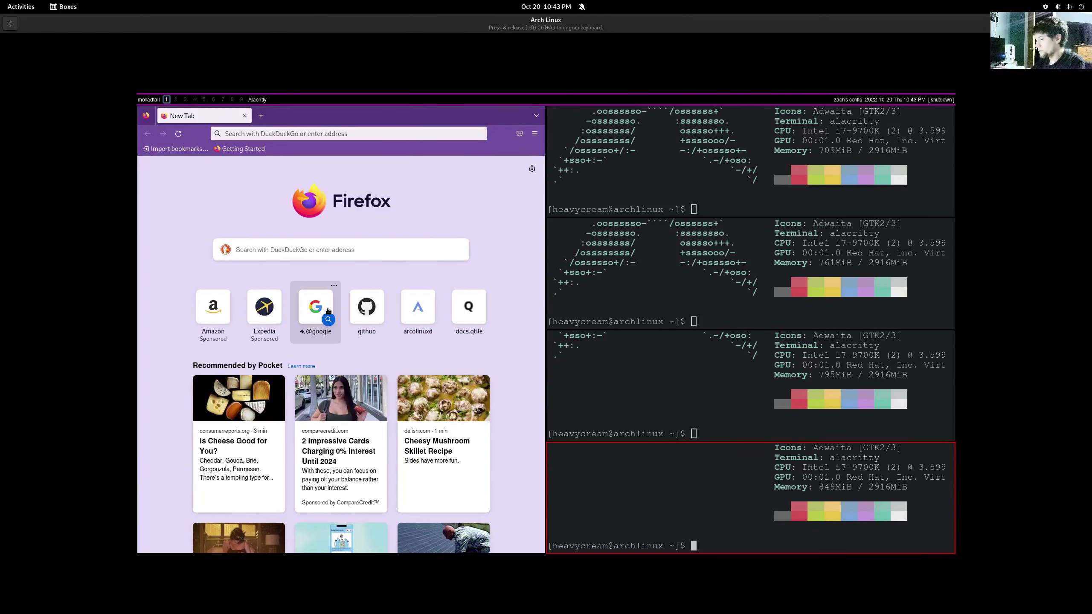
{"action": "key", "text": "super+w"}
{"action": "key", "text": "super+w"}
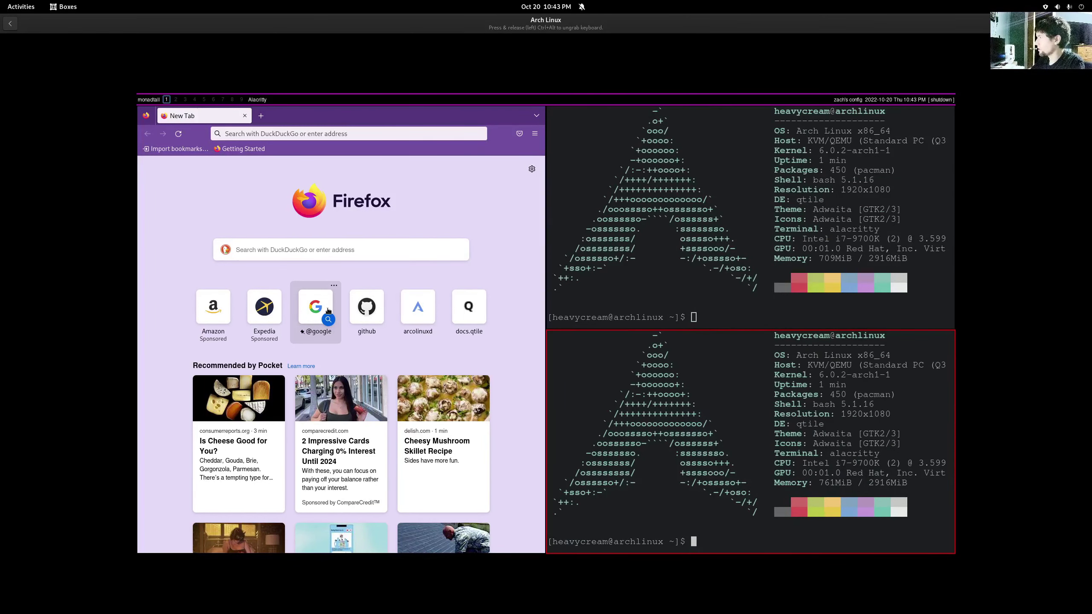
{"action": "key", "text": "super+w"}
{"action": "key", "text": "super+w"}
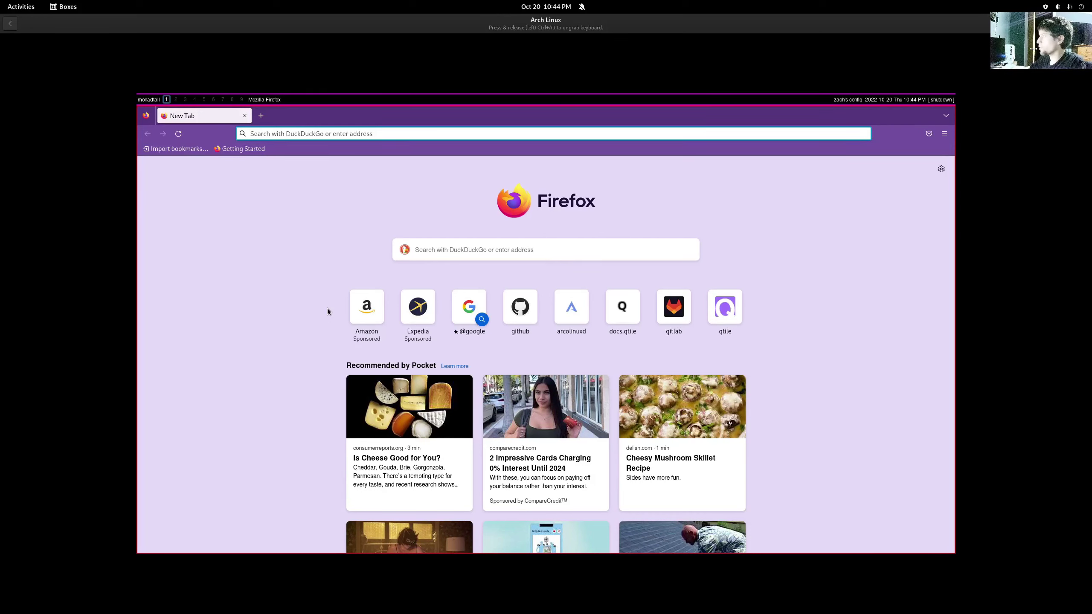
{"action": "key", "text": "super+Return"}
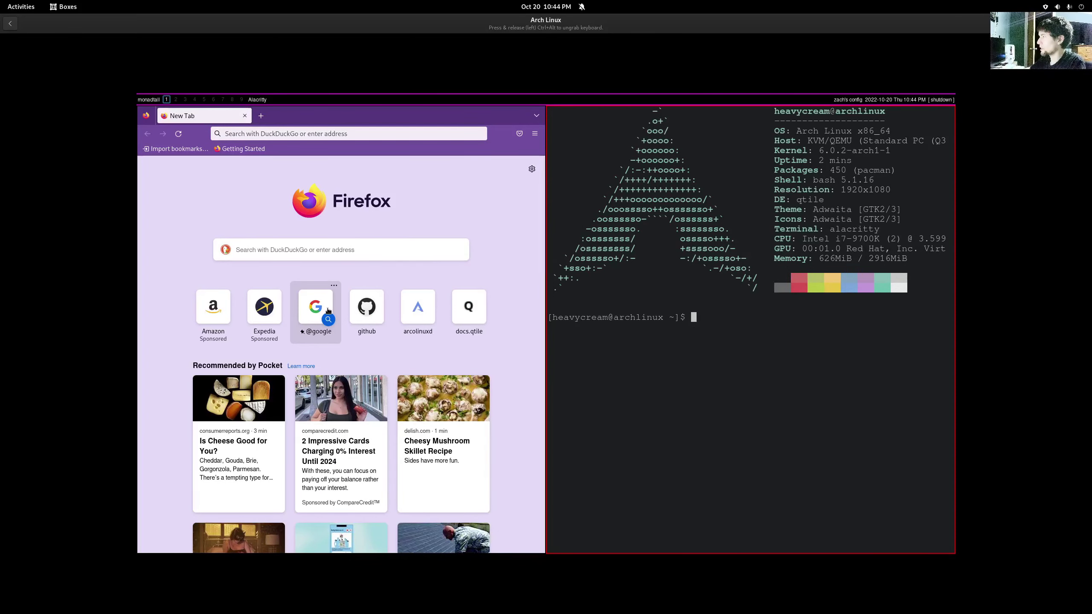
{"action": "key", "text": "super+Return"}
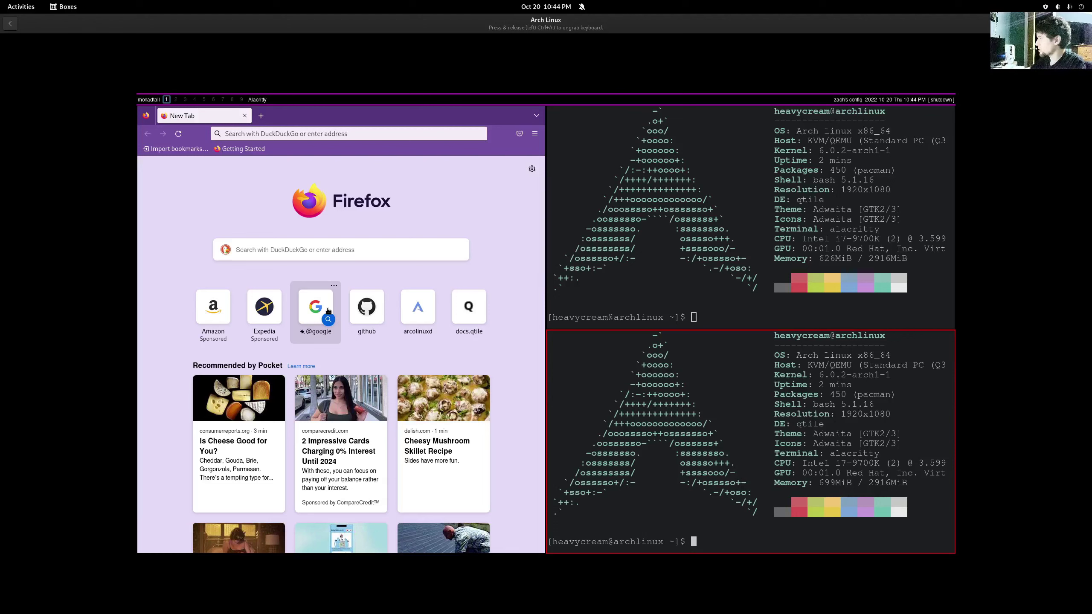
{"action": "key", "text": "super+Return"}
{"action": "key", "text": "super+Return"}
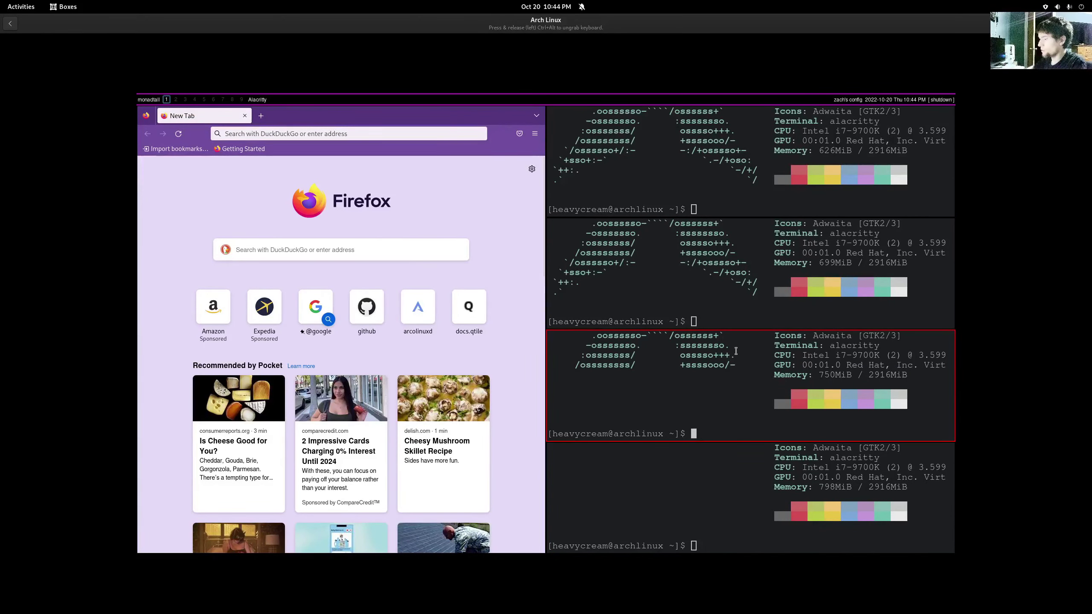
- Cycle focus between Firefox and the stacked terminals, ending on the second terminal
{"action": "key", "text": "super+k"}
{"action": "key", "text": "super+k"}
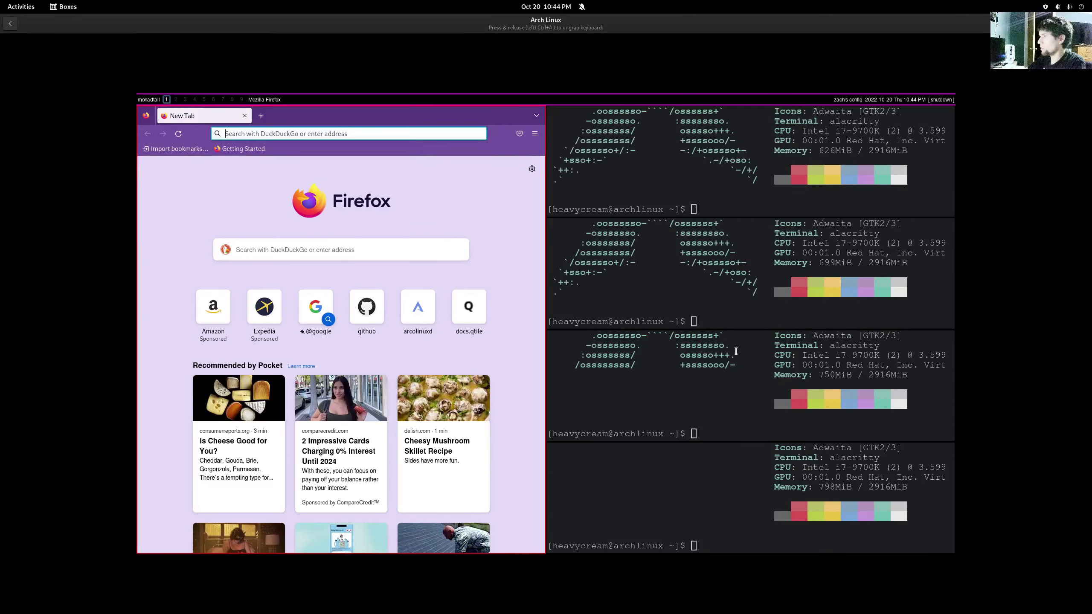
{"action": "key", "text": "super+k"}
{"action": "key", "text": "super+k"}
{"action": "key", "text": "super+k"}
{"action": "key", "text": "super+k"}
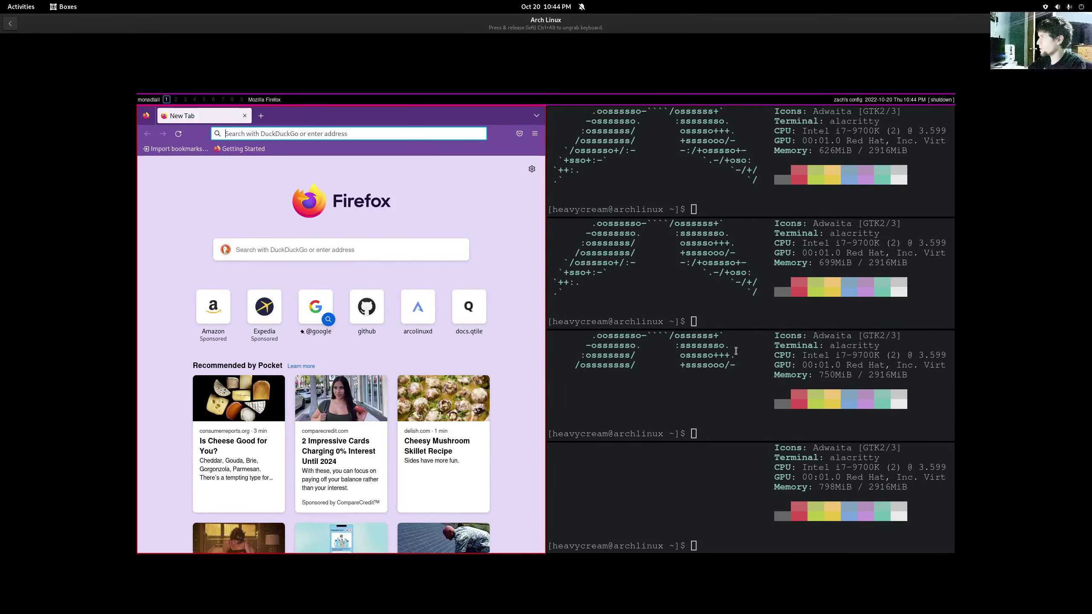
{"action": "key", "text": "super+k"}
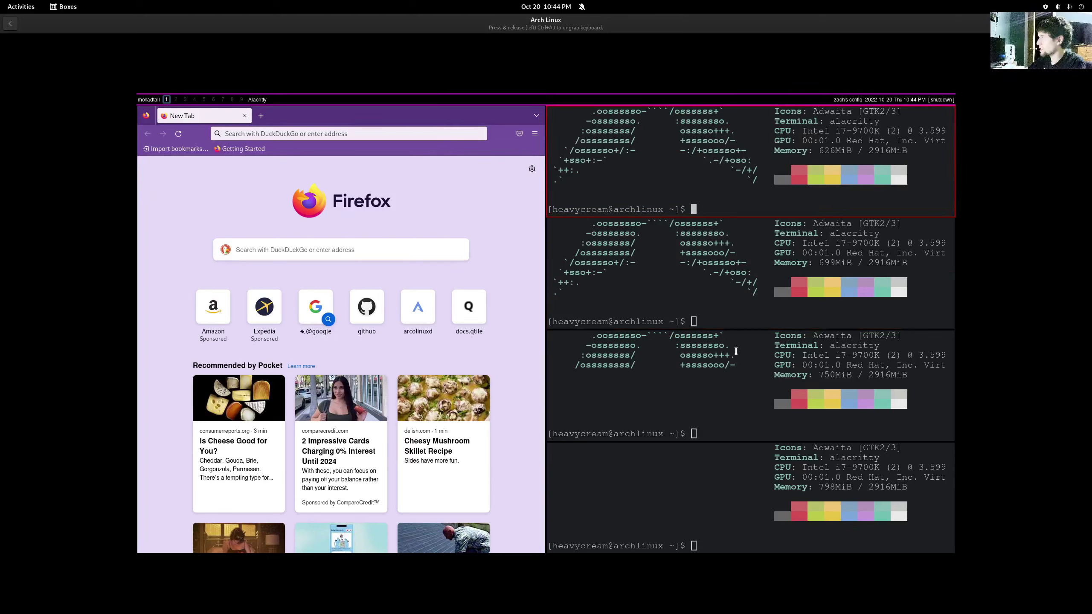
{"action": "key", "text": "super+k"}
{"action": "key", "text": "super+j"}
{"action": "key", "text": "super+k"}
{"action": "key", "text": "super+j"}
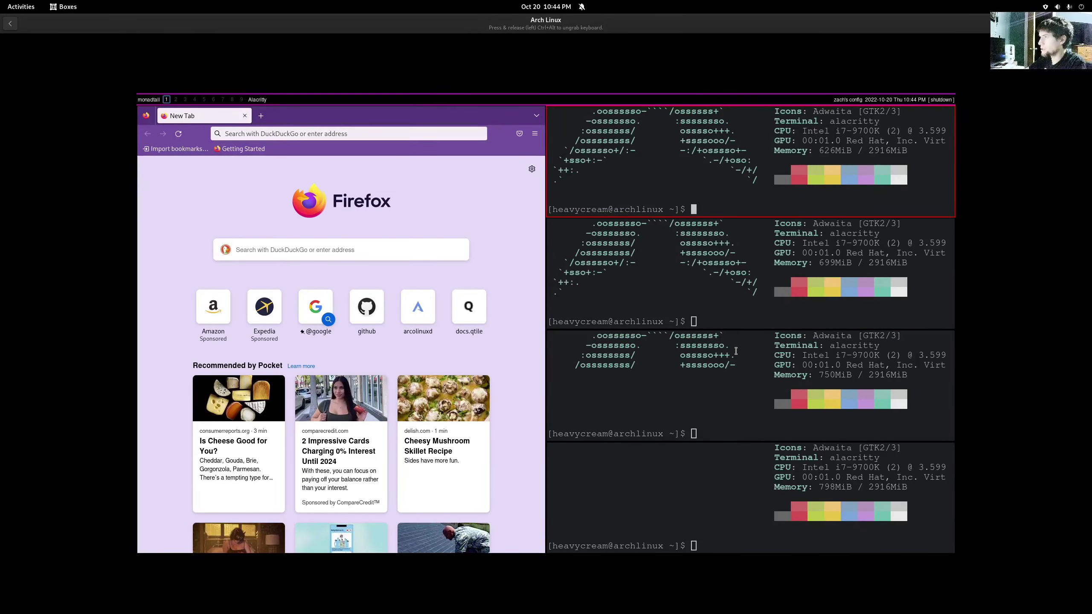
{"action": "key", "text": "super+j"}
{"action": "key", "text": "super+j"}
{"action": "key", "text": "super+j"}
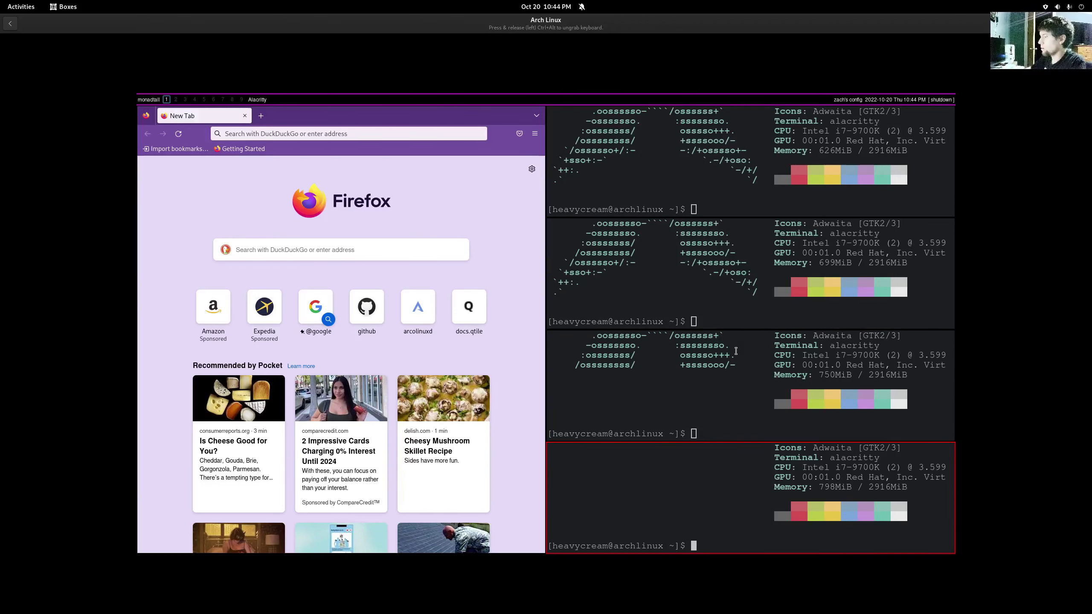
- Add a fifth terminal, then close the bottom, 798MiB and 750MiB terminals
{"action": "key", "text": "super+Return"}
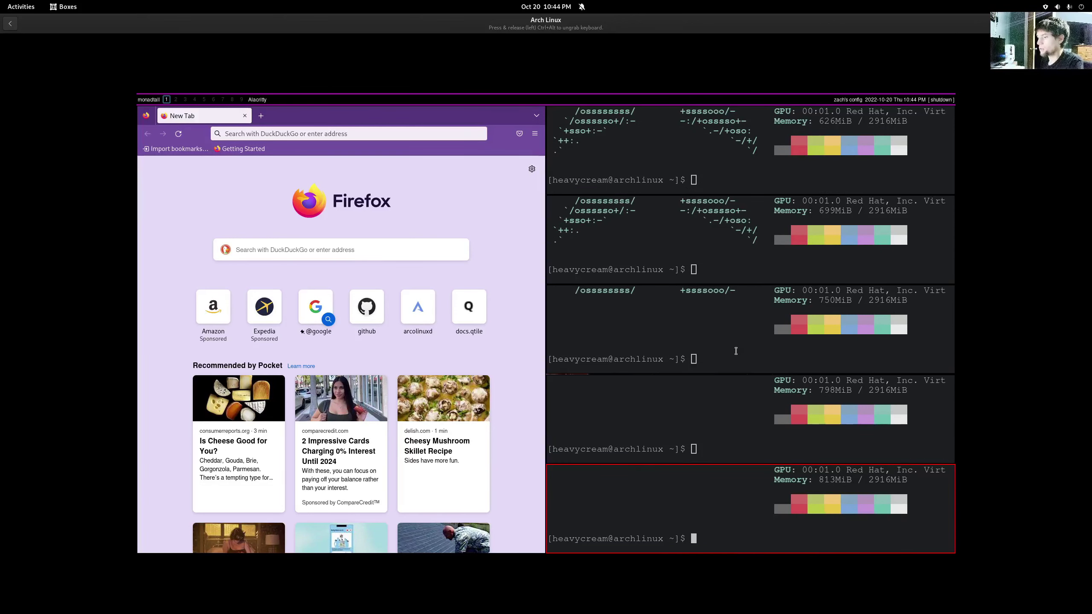
{"action": "key", "text": "super+w"}
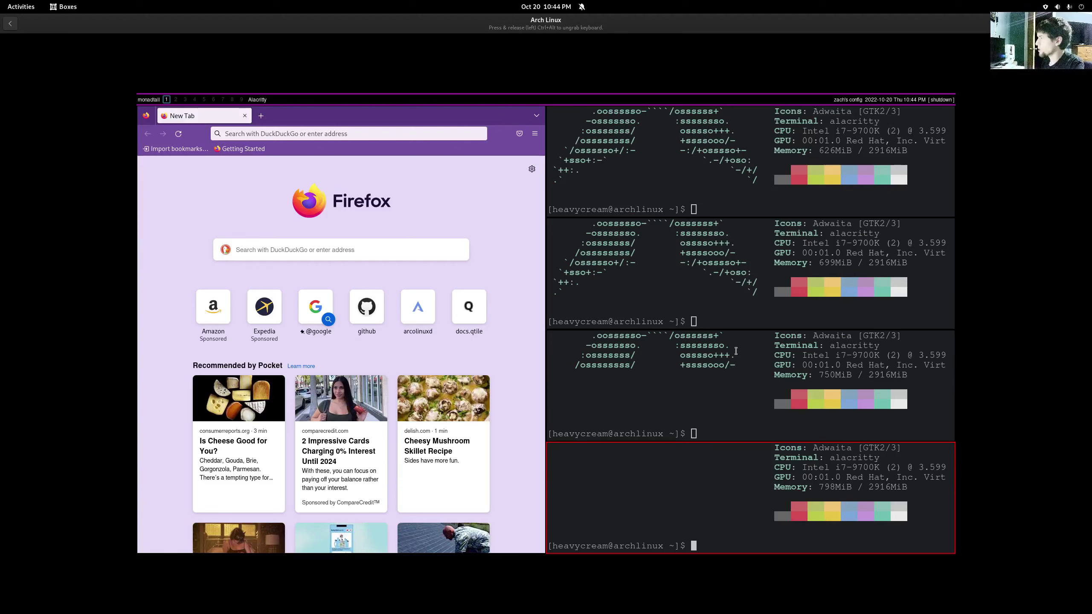
{"action": "key", "text": "super+w"}
{"action": "key", "text": "super+w"}
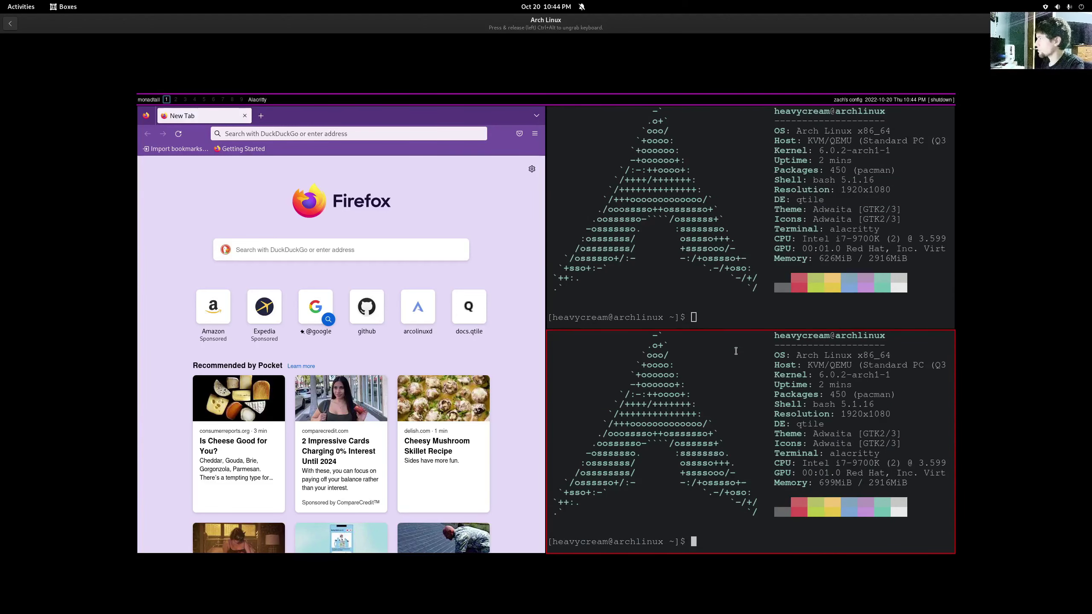
{"action": "key", "text": "super+w"}
{"action": "key", "text": "super+w"}
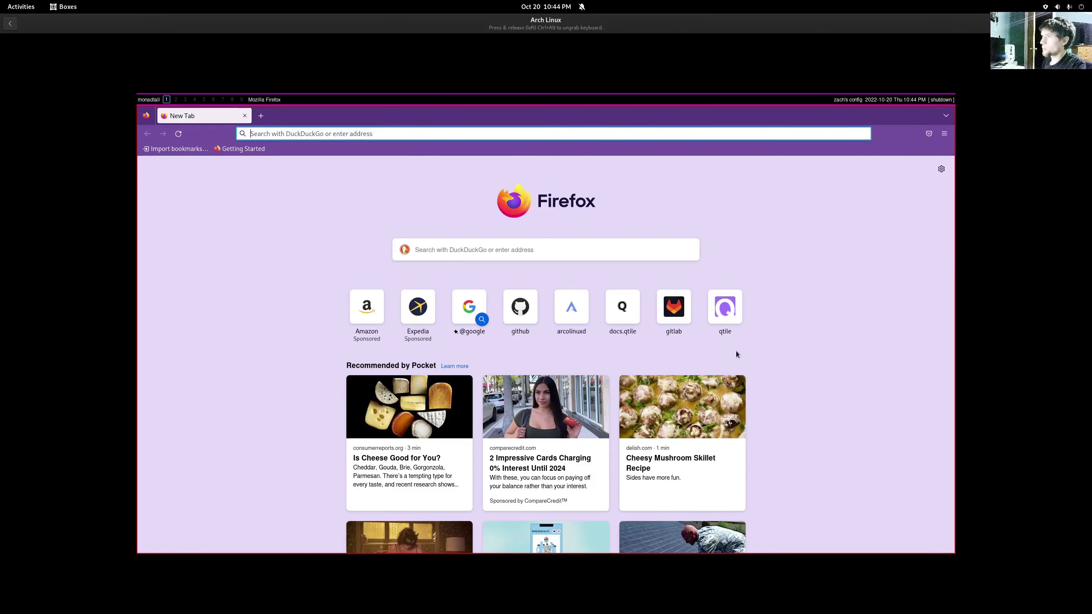
- In a new terminal, run 'sudo pacman -S thunar'
{"action": "key", "text": "super+Return"}
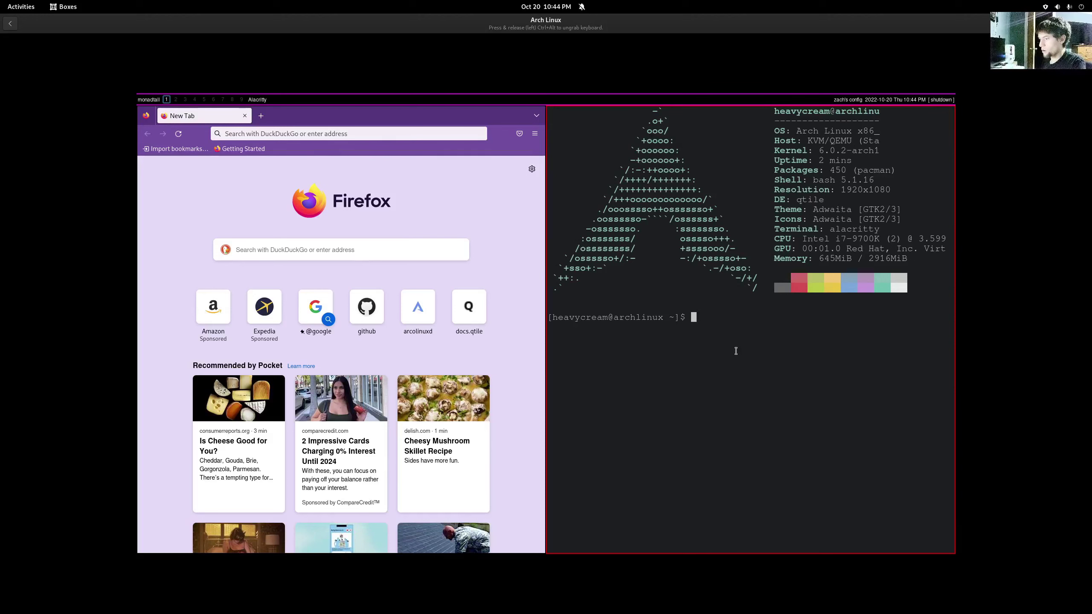
{"action": "type", "text": "pacman"}
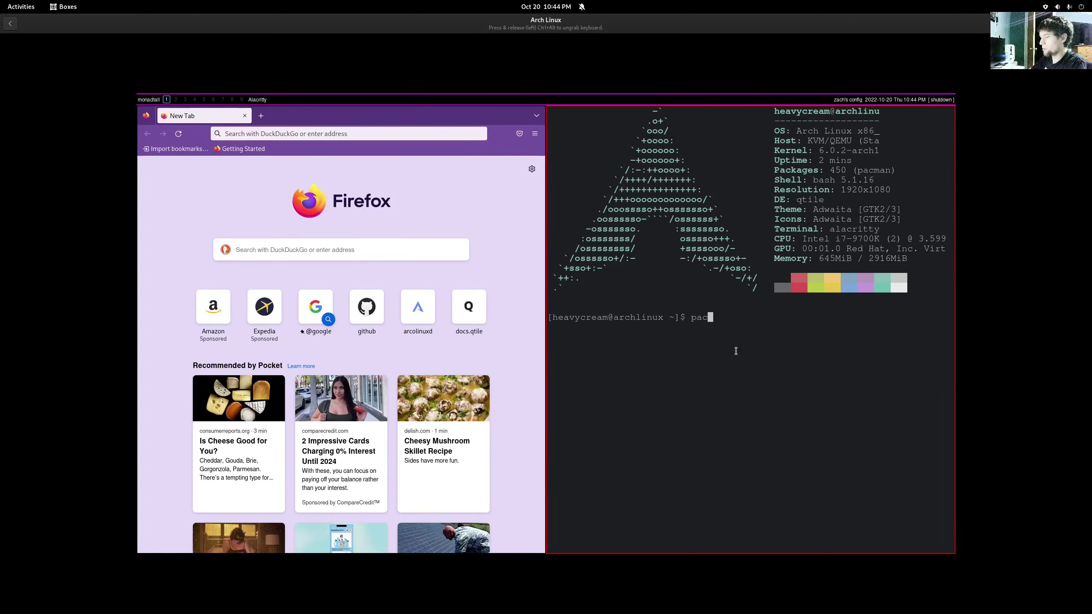
{"action": "key", "text": "BackSpace"}
{"action": "key", "text": "BackSpace"}
{"action": "key", "text": "BackSpace"}
{"action": "key", "text": "BackSpace"}
{"action": "key", "text": "BackSpace"}
{"action": "key", "text": "BackSpace"}
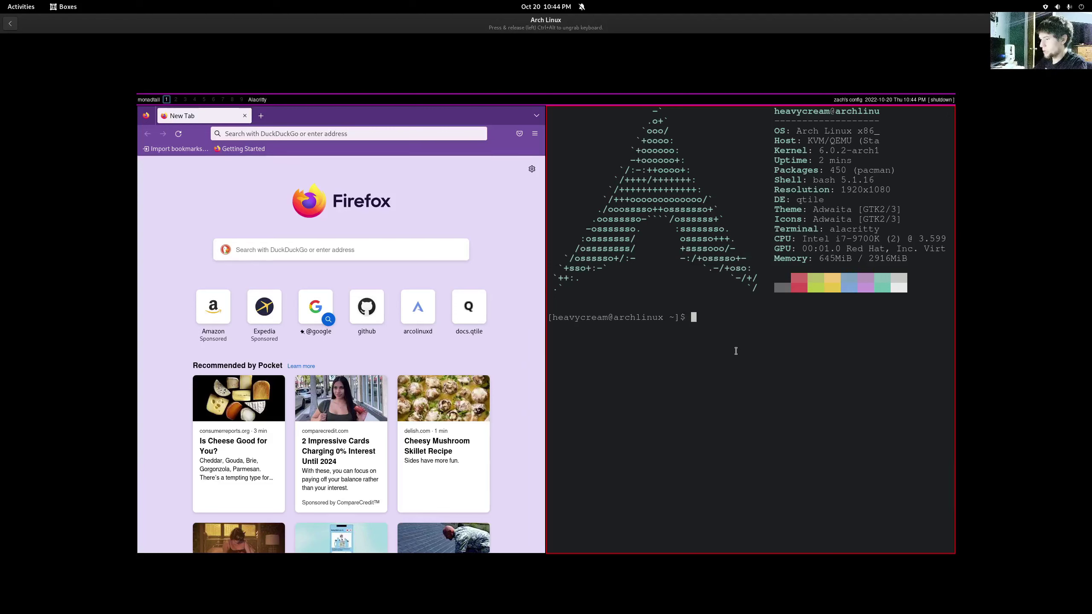
{"action": "type", "text": "sudo"}
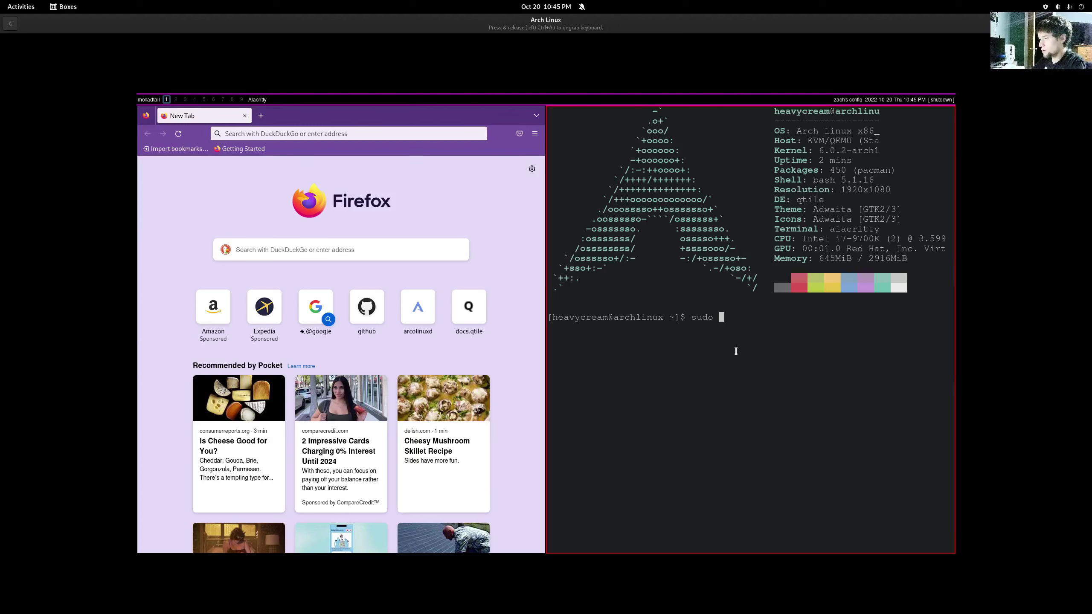
{"action": "type", "text": "pacman"}
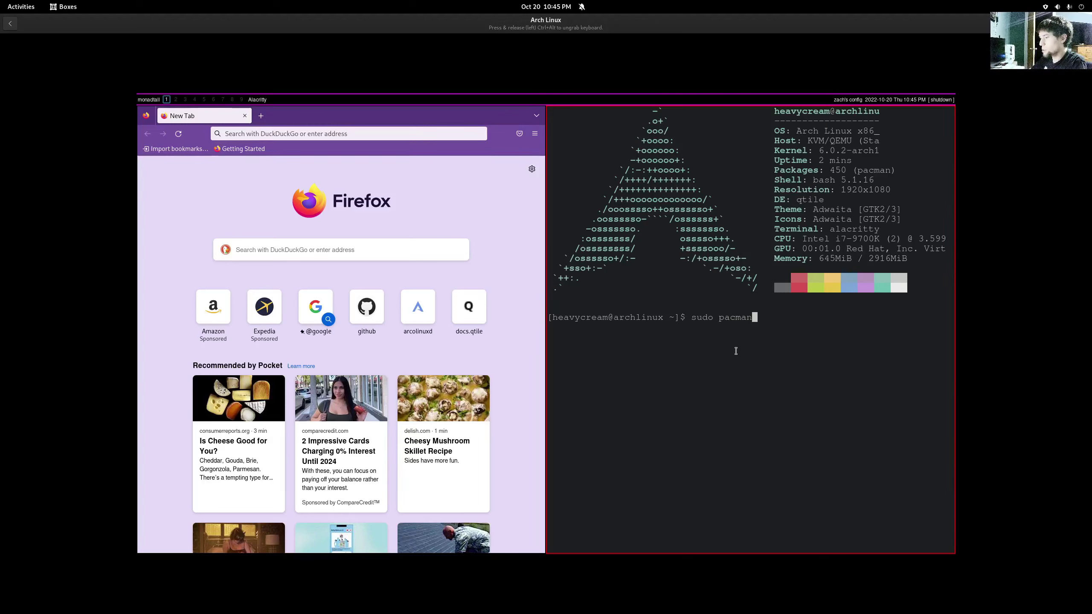
{"action": "type", "text": " -S"}
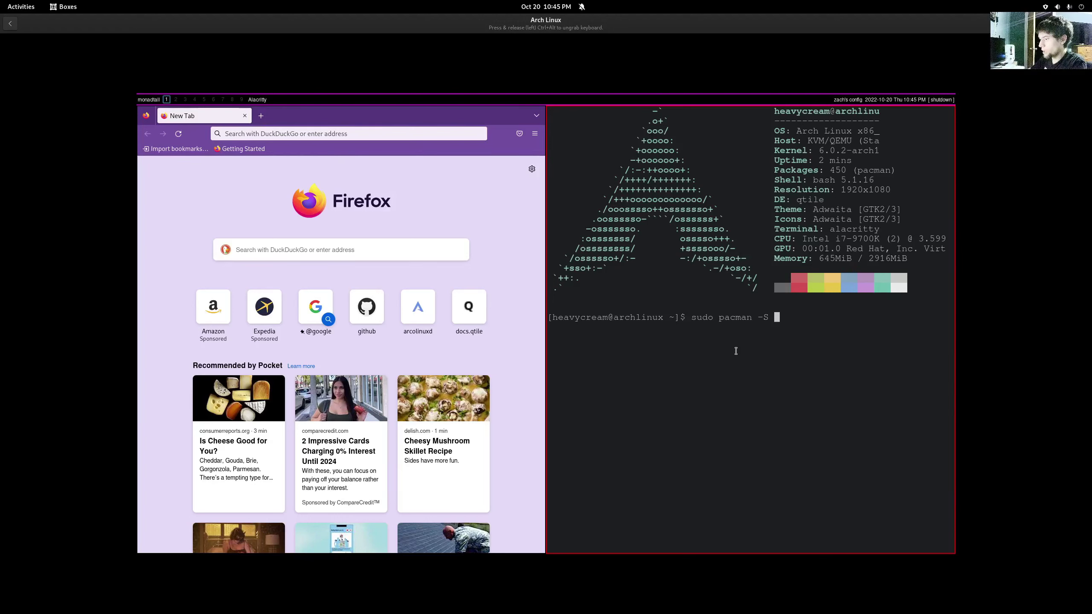
{"action": "type", "text": "thunar"}
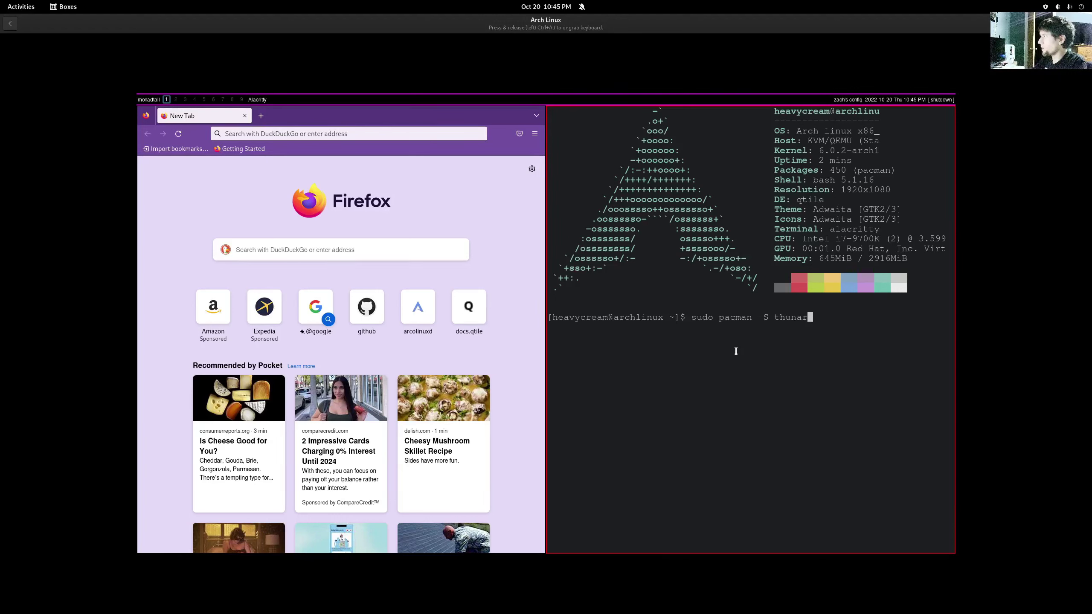
{"action": "key", "text": "Return"}
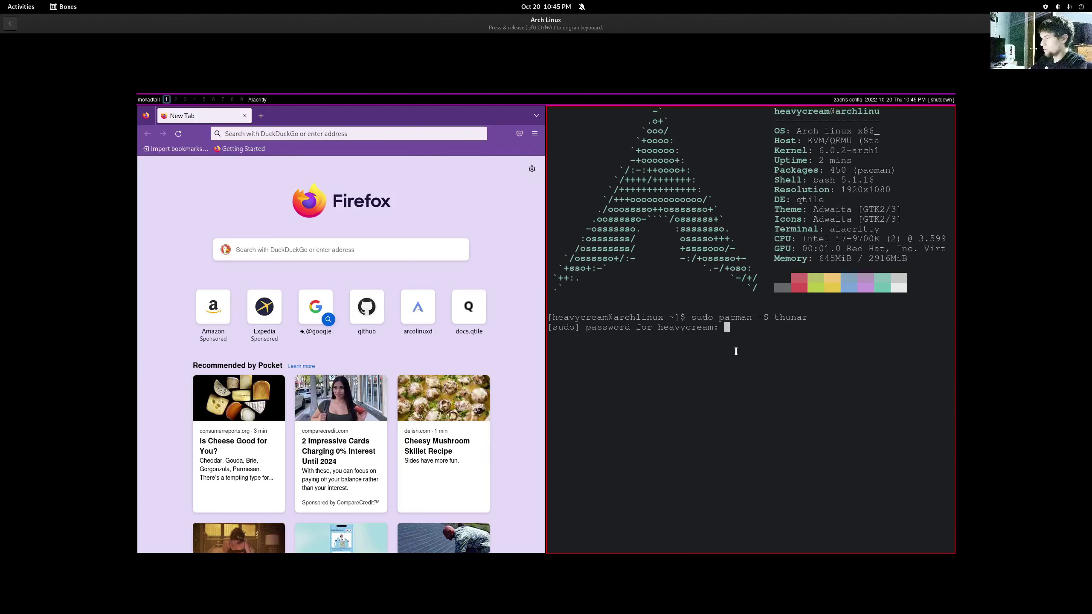
- Authorize with the sudo password, confirm the thunar 4.16.11-2 install, and move to workspace 2
{"action": "key", "text": "Return"}
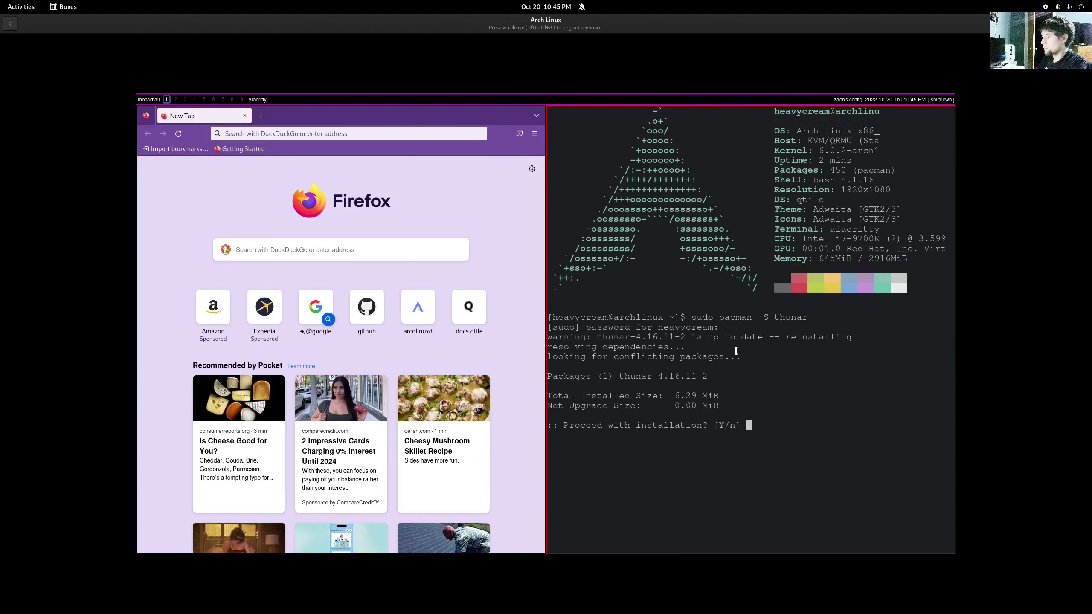
{"action": "type", "text": "y"}
{"action": "key", "text": "Return"}
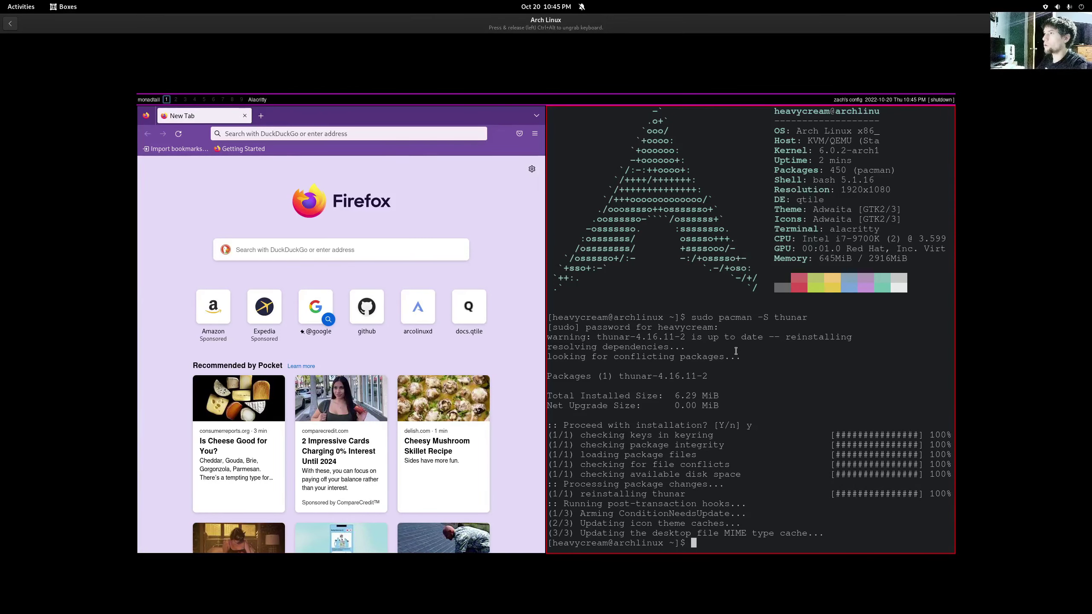
{"action": "key", "text": "super+2"}
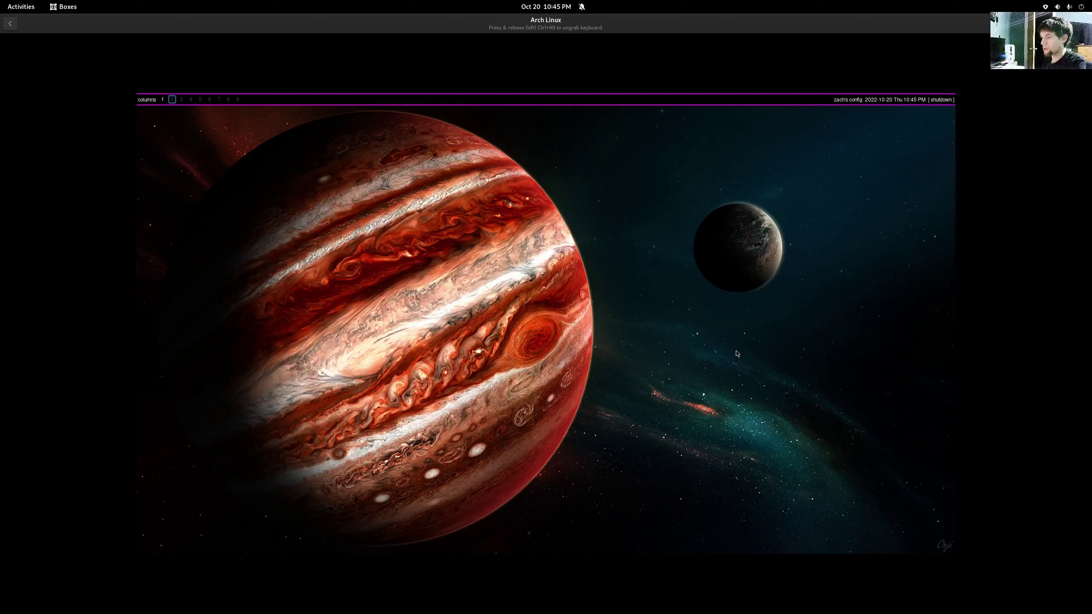
{"action": "key", "text": "super+r"}
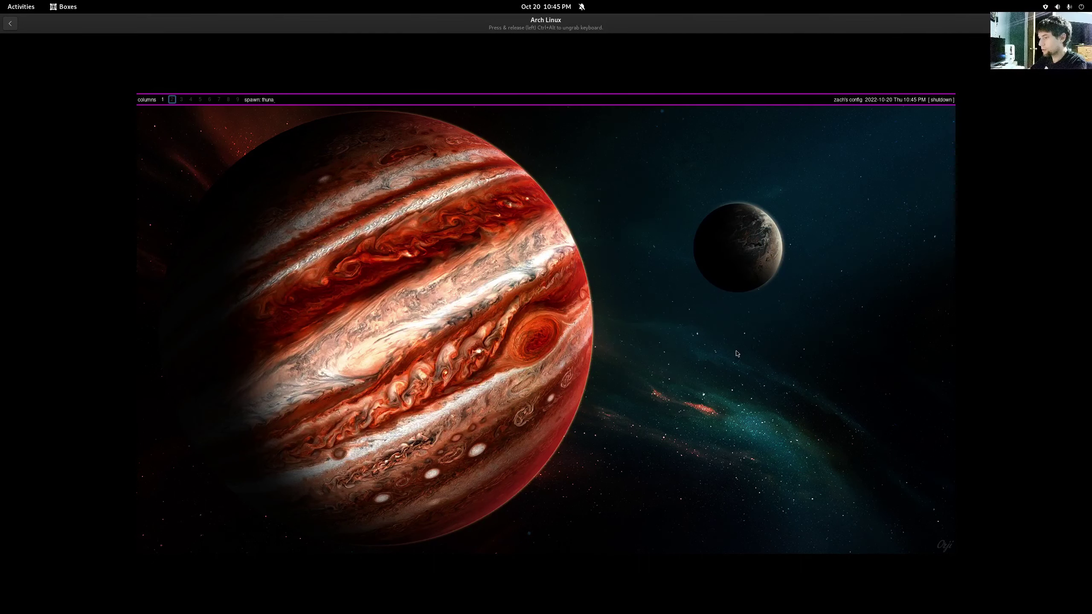
{"action": "key", "text": "Return"}
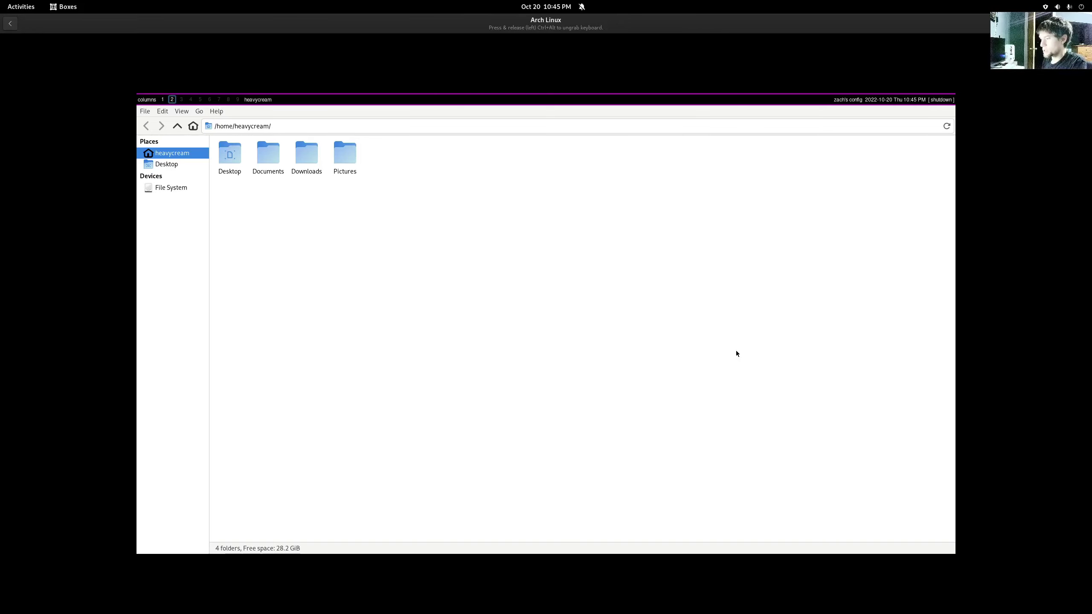
{"action": "key", "text": "super+w"}
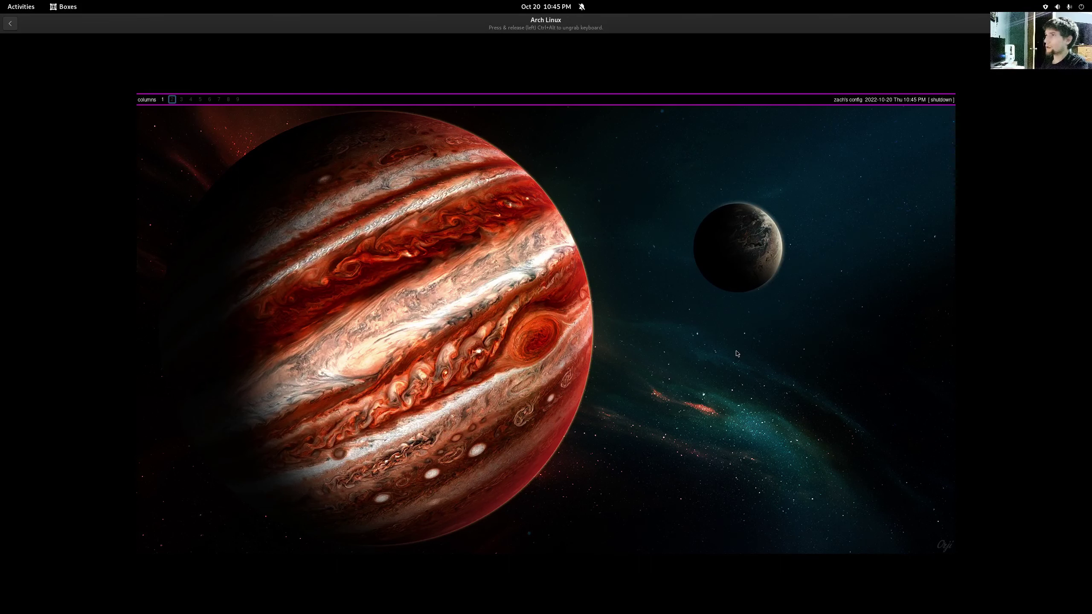
- Run 'shutdown now' in a new Alacritty terminal to power off the Arch VM
{"action": "key", "text": "super+Return"}
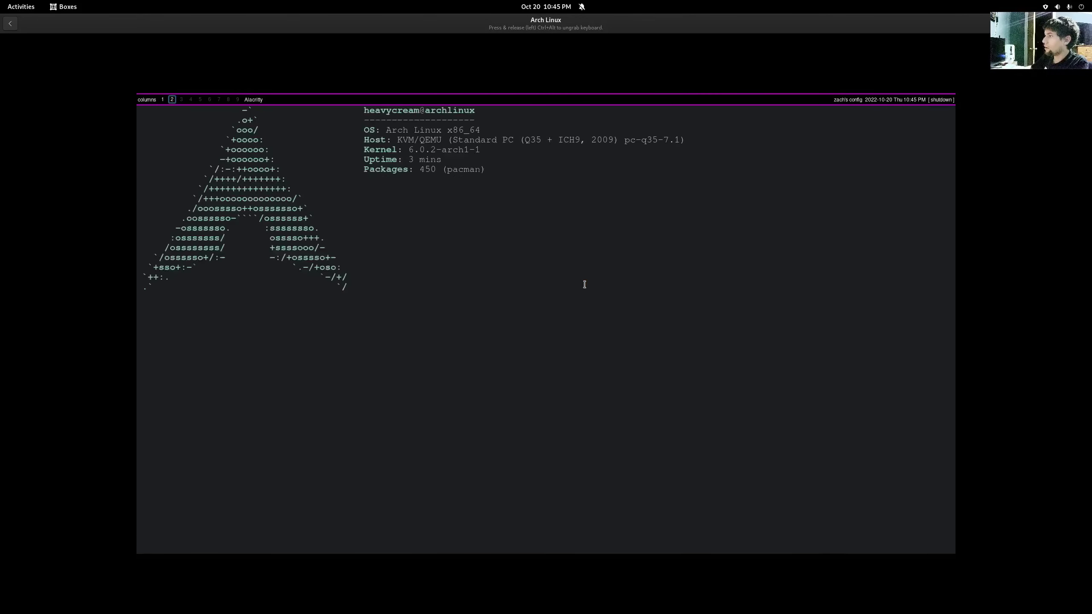
{"action": "type", "text": "shu"}
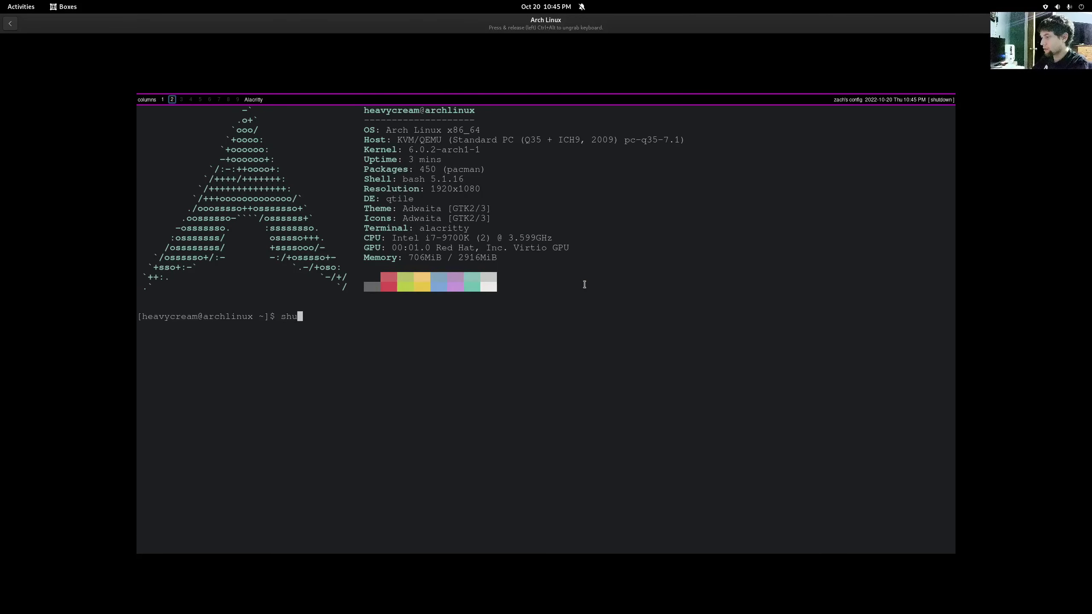
{"action": "type", "text": "tdown now"}
{"action": "key", "text": "Return"}
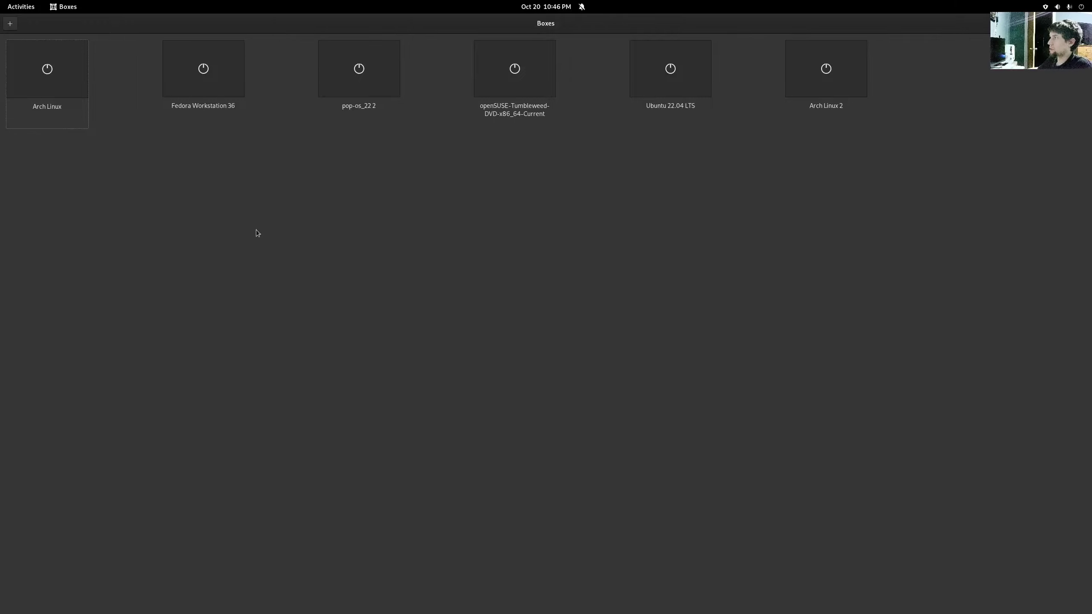
- Boot Fedora Workstation 36, sign in with the user's password, and bring up the Activities overview
{"action": "left_click", "coordinate": [204, 72]}
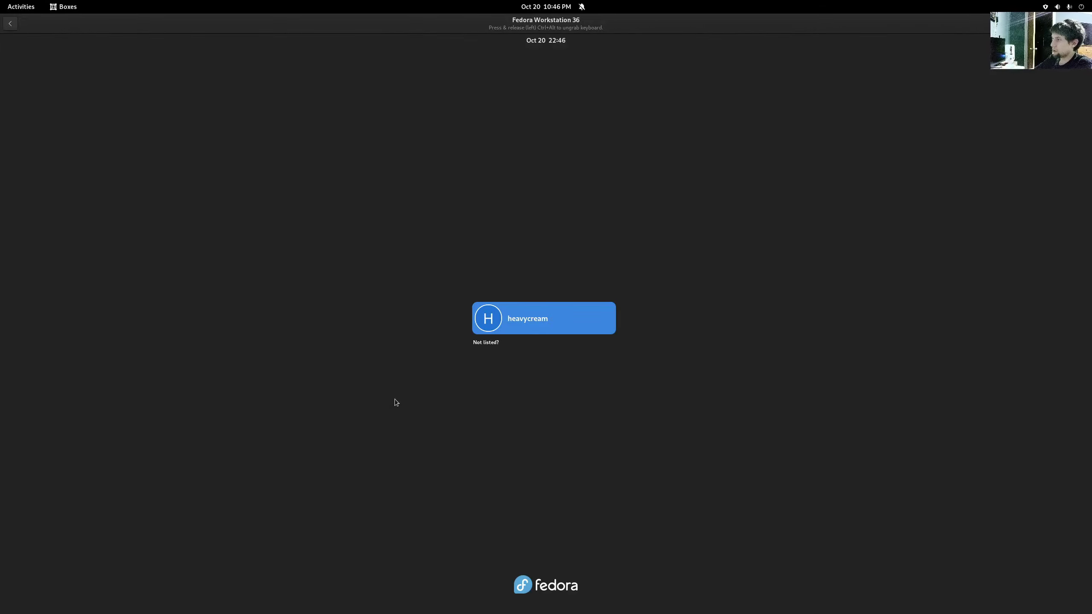
{"action": "key", "text": "Return"}
{"action": "type", "text": "****"}
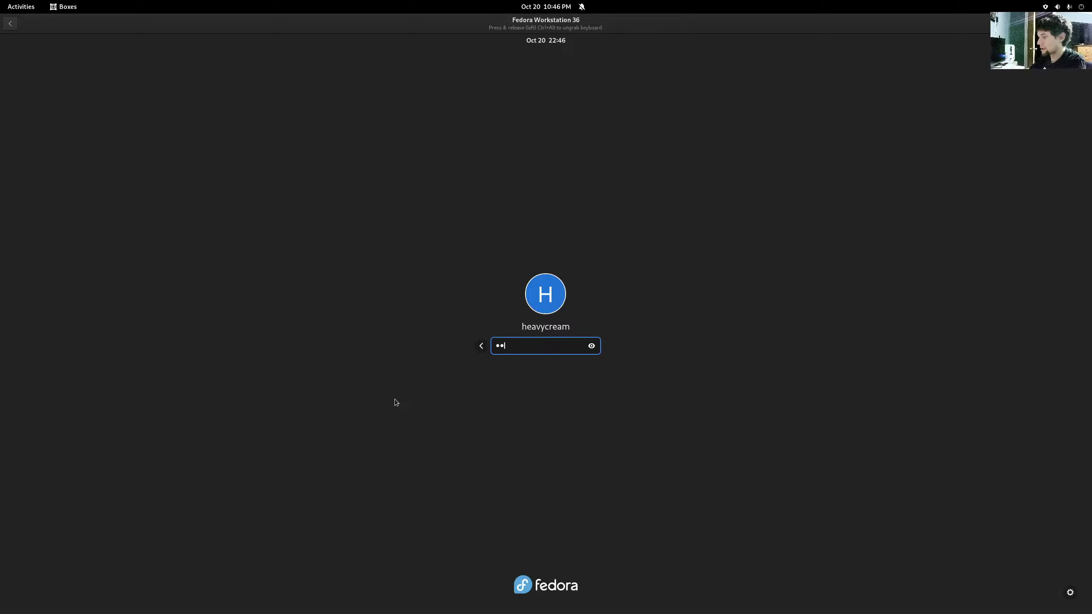
{"action": "key", "text": "Return"}
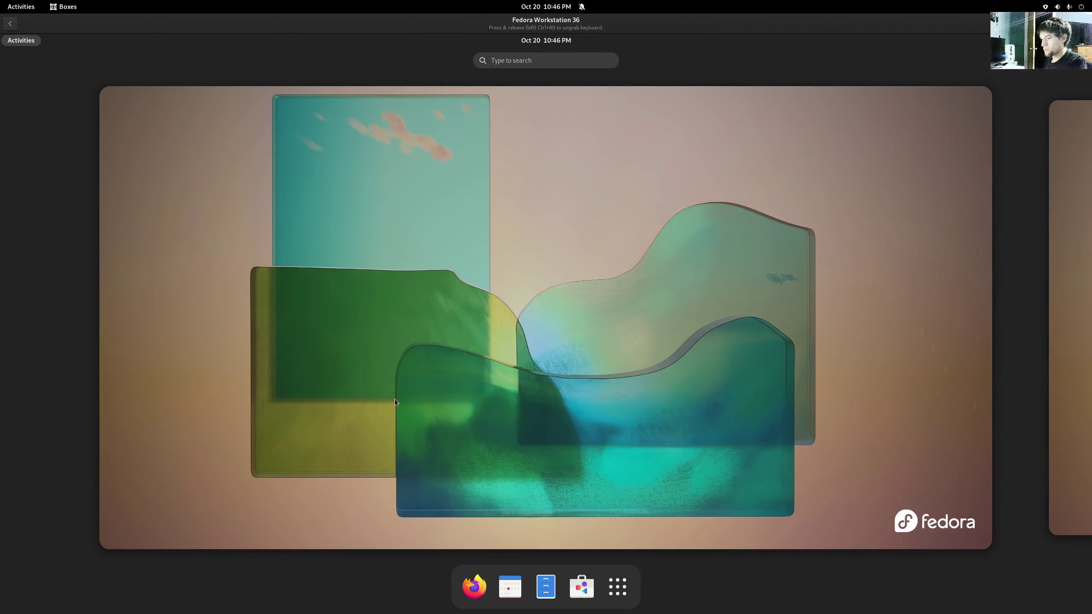
{"action": "key", "text": "Escape"}
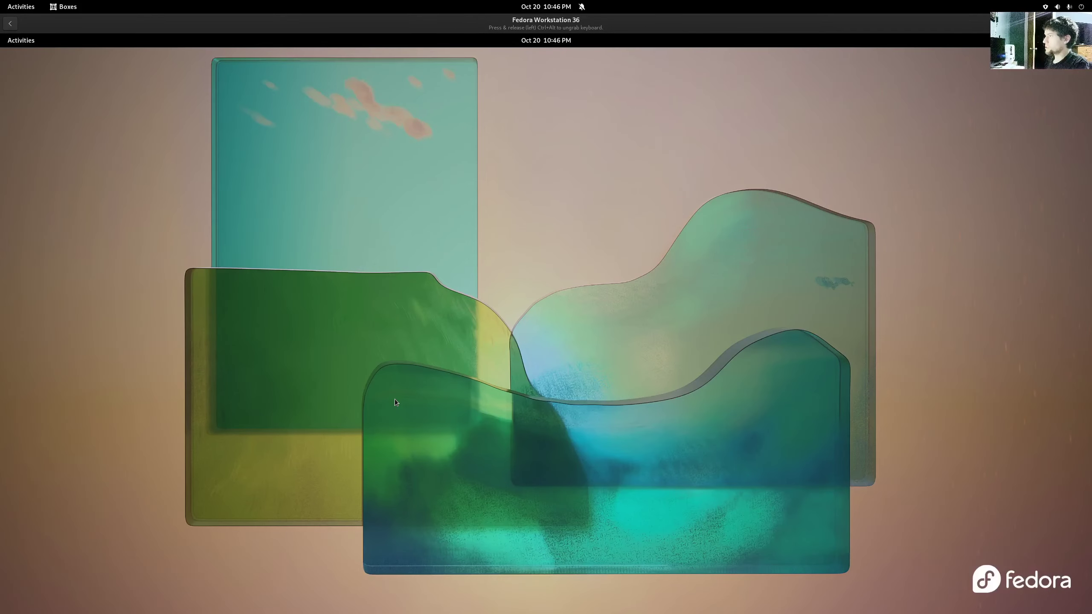
{"action": "key", "text": "super"}
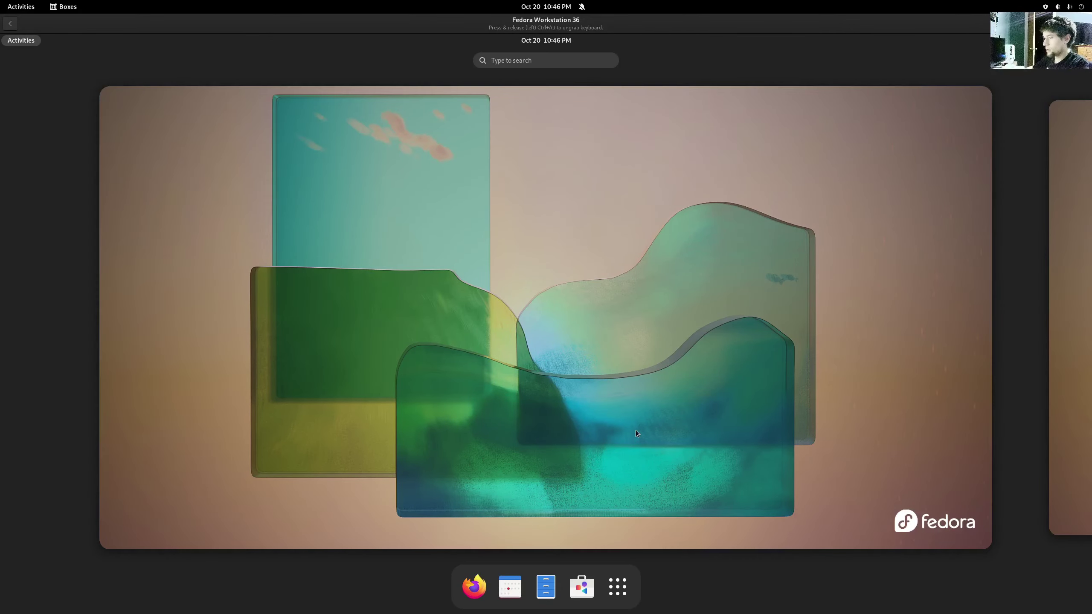
- Search 'setting' to launch Settings and scroll through the About page's hardware and OS details
{"action": "type", "text": "setting"}
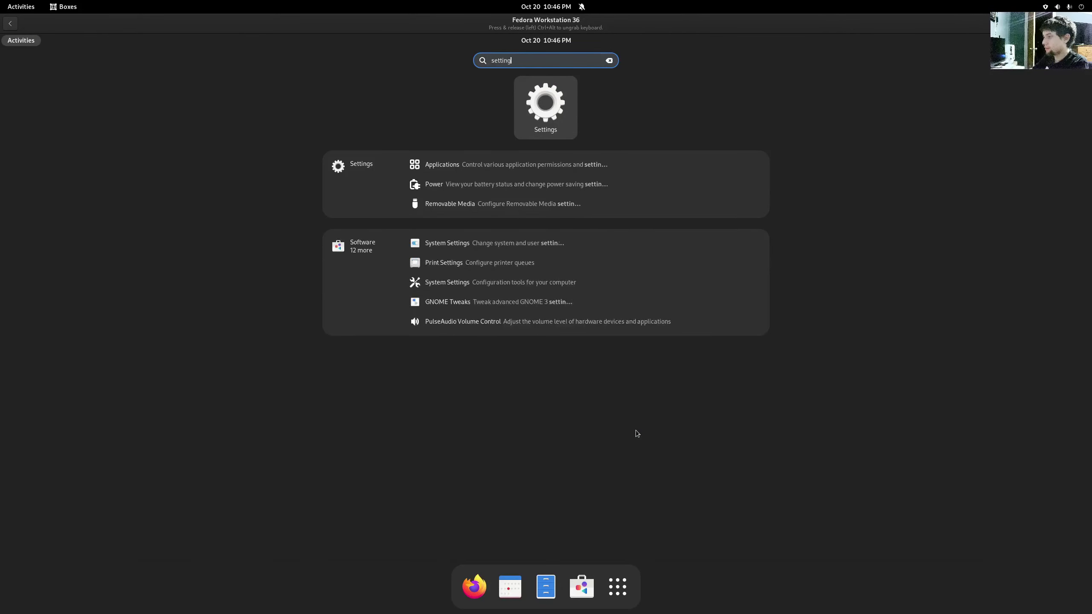
{"action": "key", "text": "Return"}
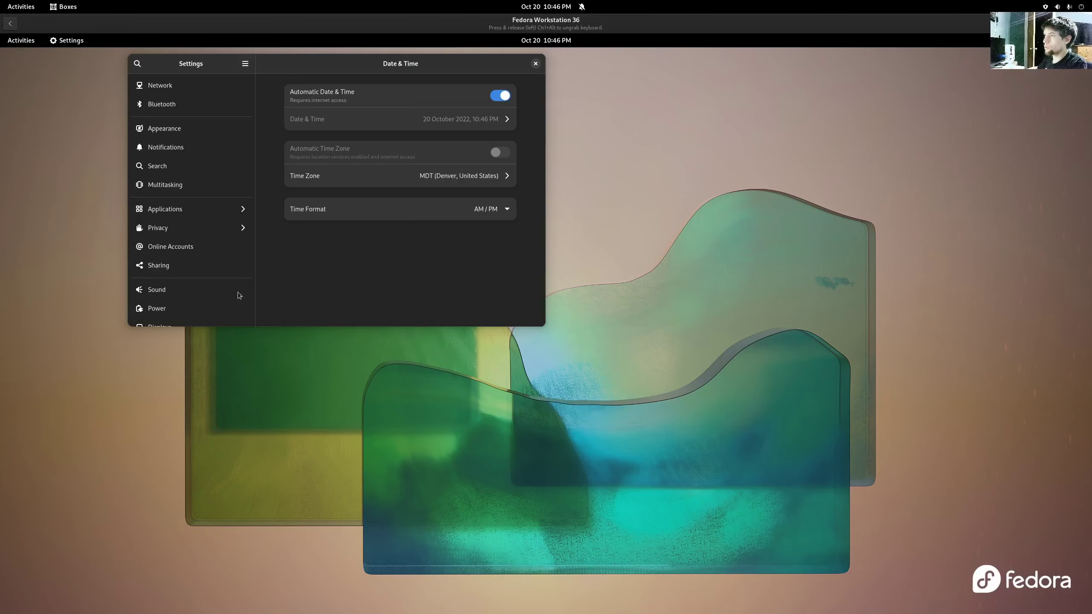
{"action": "scroll", "coordinate": [237, 293], "scroll_direction": "down", "scroll_amount": 6}
{"action": "left_click", "coordinate": [174, 315]}
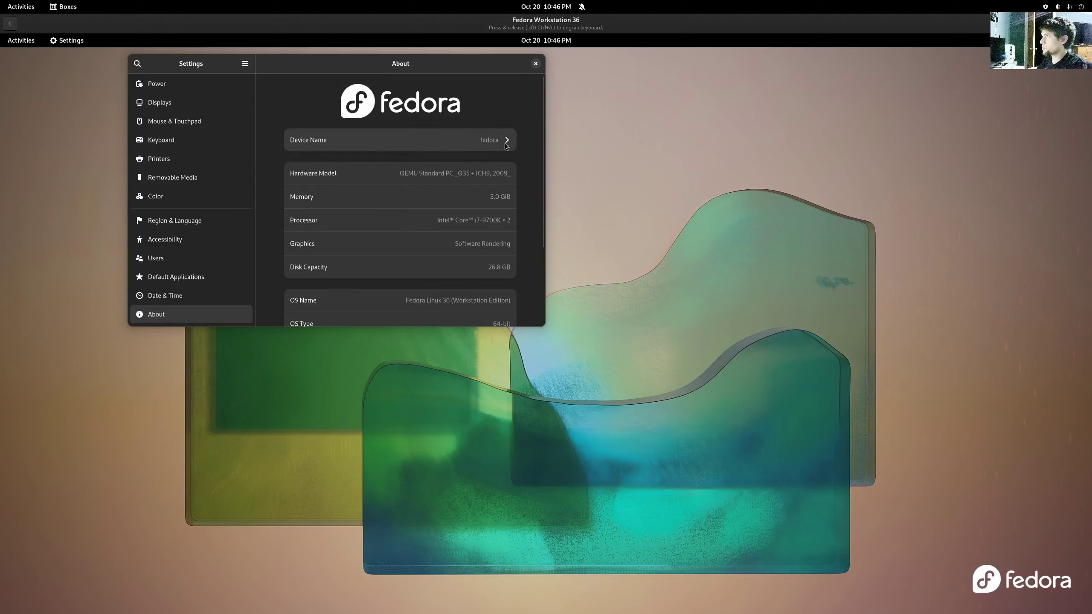
{"action": "scroll", "coordinate": [479, 170], "scroll_direction": "down", "scroll_amount": 3}
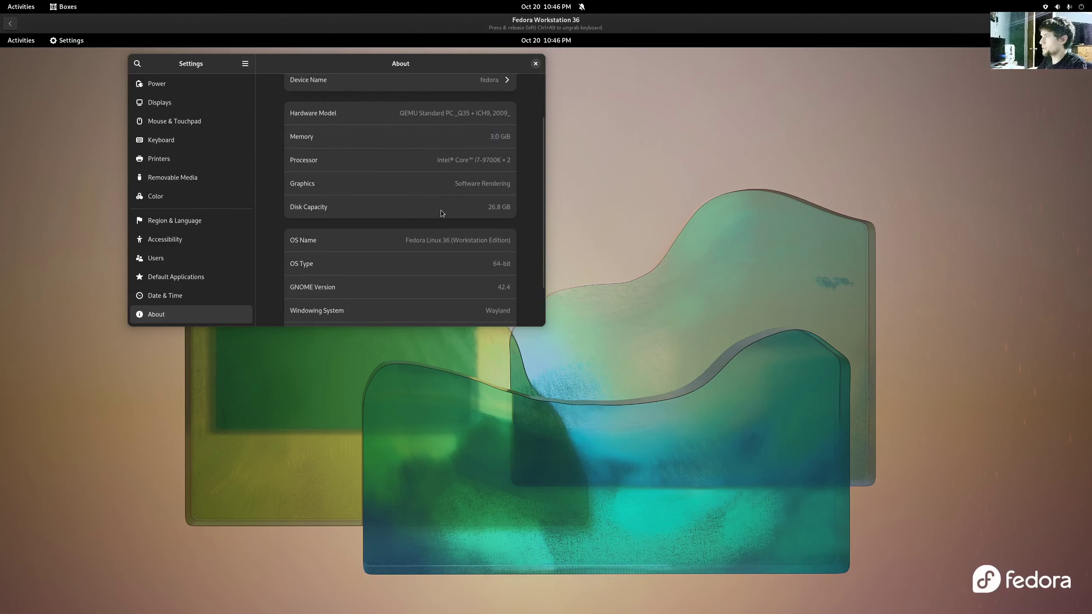
{"action": "scroll", "coordinate": [471, 175], "scroll_direction": "down", "scroll_amount": 3}
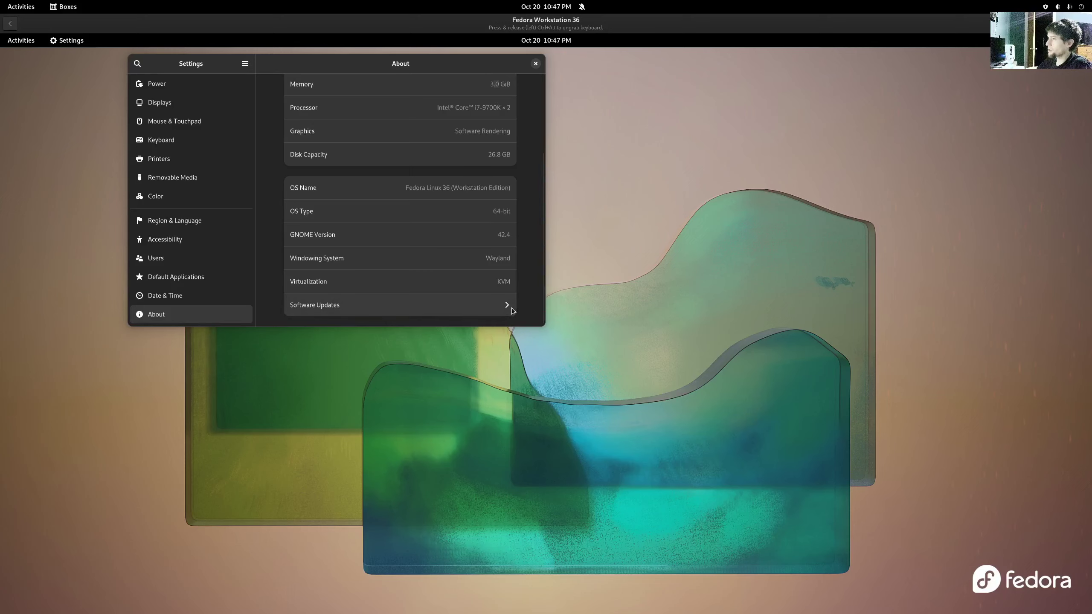
{"action": "scroll", "coordinate": [531, 291], "scroll_direction": "up", "scroll_amount": 5}
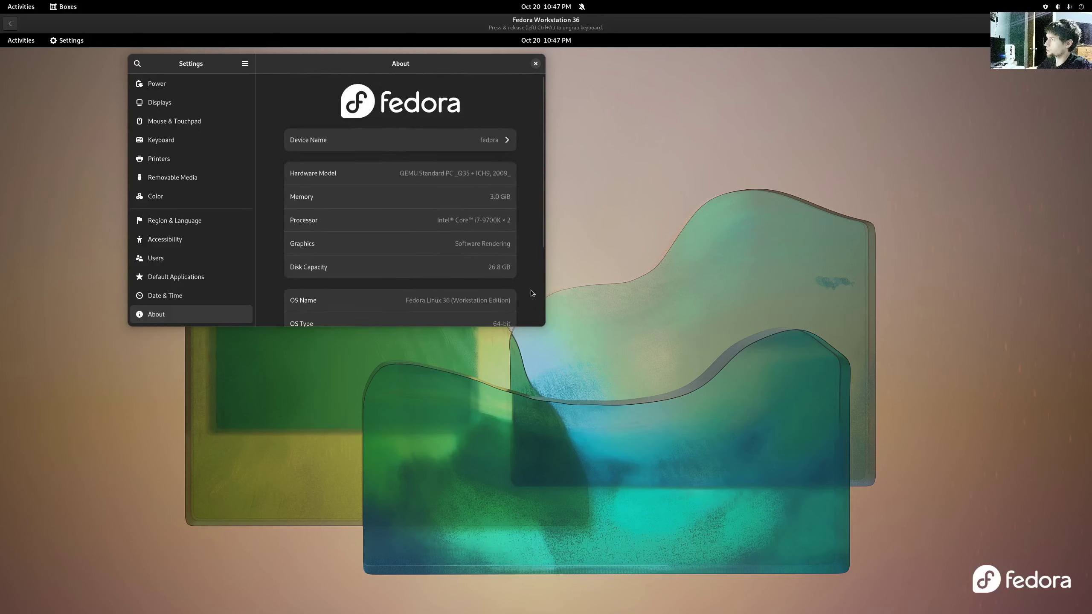
{"action": "scroll", "coordinate": [531, 293], "scroll_direction": "down", "scroll_amount": 5}
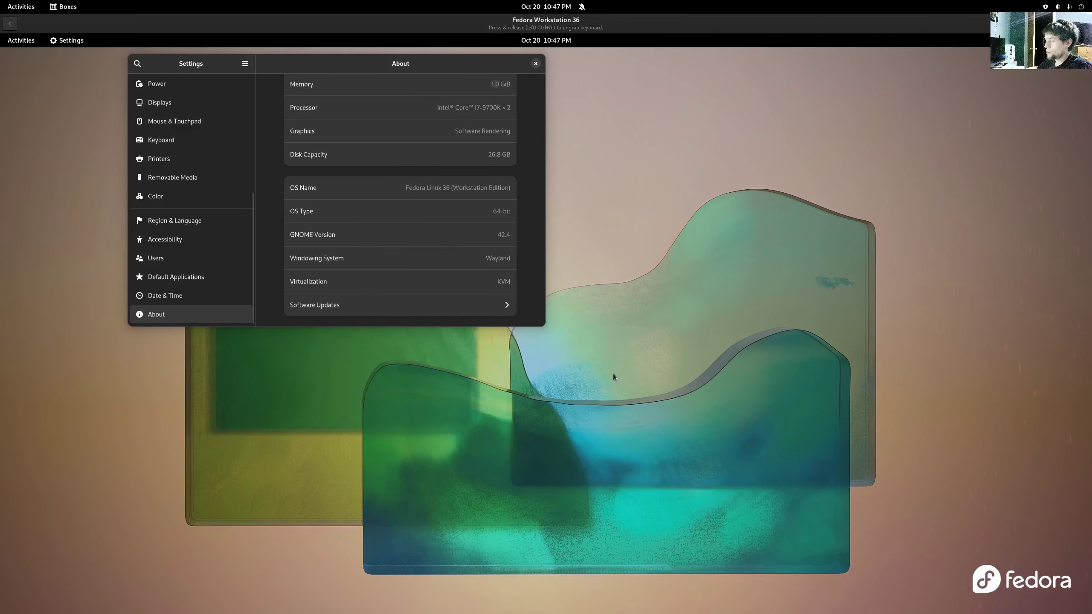
{"action": "key", "text": "super"}
- Launch GNOME Terminal maximized, clear stray characters from the prompt, and enlarge the text
{"action": "type", "text": "te"}
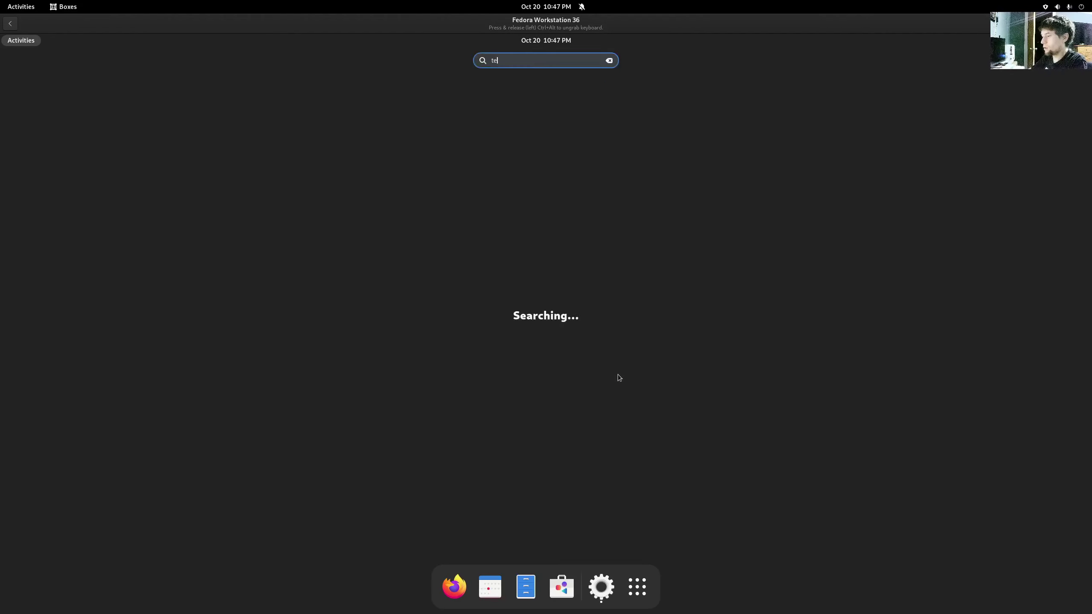
{"action": "type", "text": "rm"}
{"action": "key", "text": "Return"}
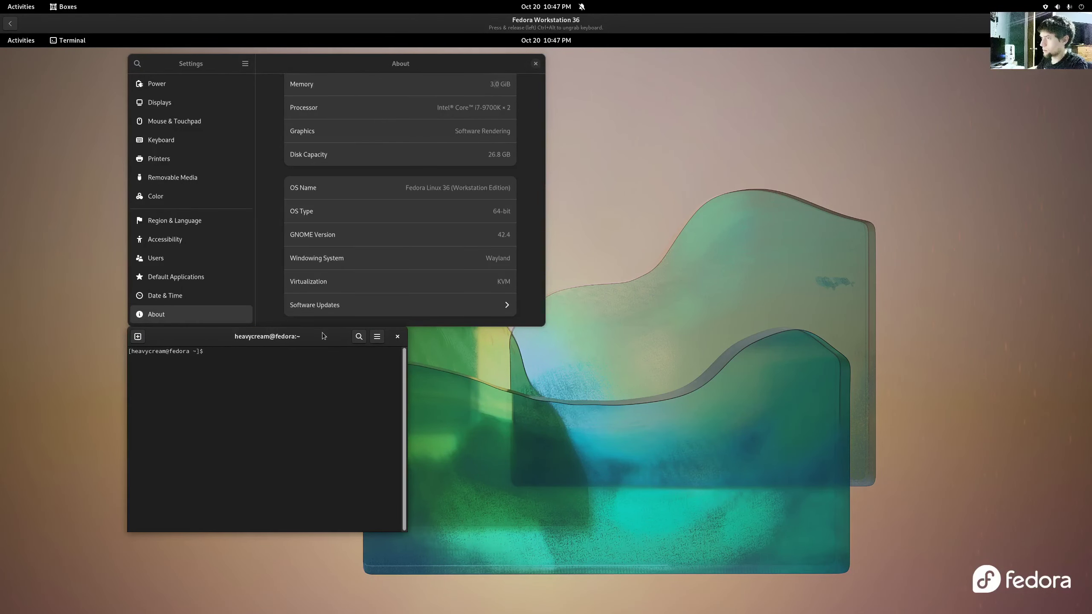
{"action": "key", "text": "super+Up"}
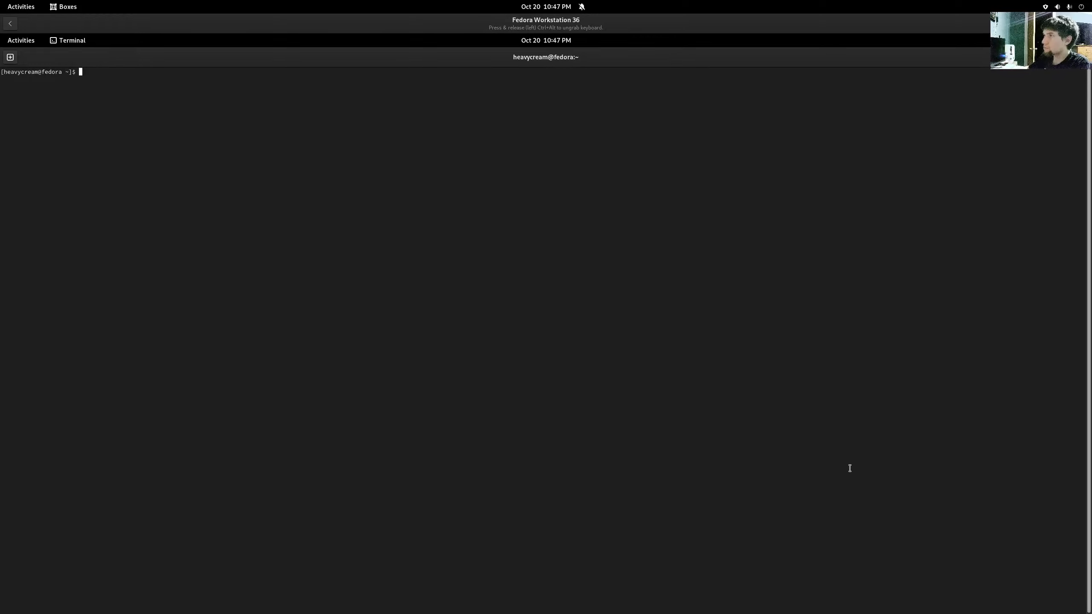
{"action": "type", "text": "=="}
{"action": "key", "text": "BackSpace"}
{"action": "key", "text": "BackSpace"}
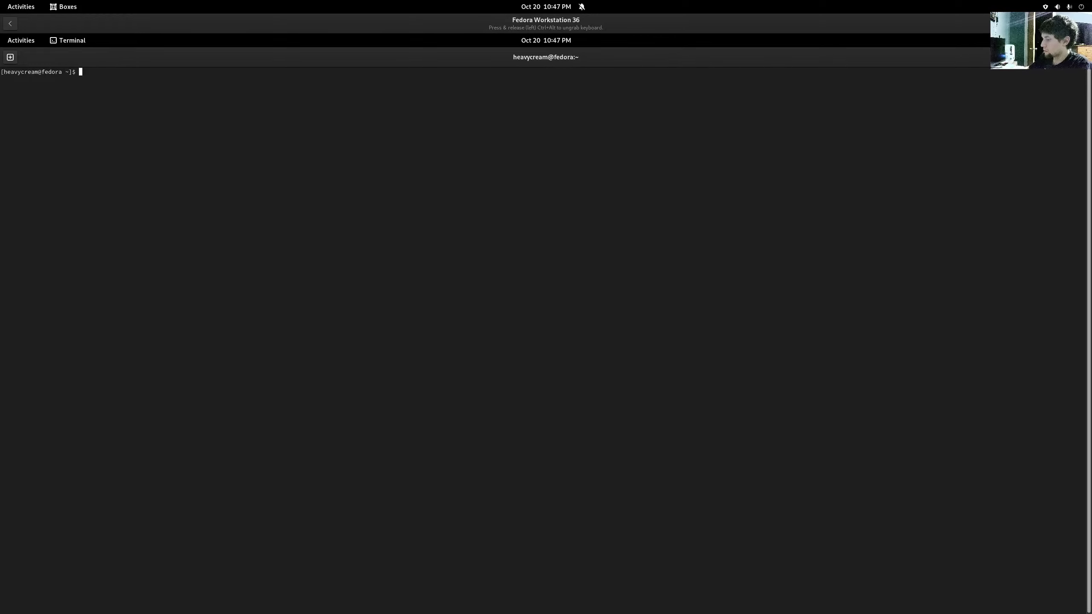
{"action": "key", "text": "ctrl+Delete"}
{"action": "key", "text": "ctrl+Delete"}
{"action": "key", "text": "ctrl+Delete"}
{"action": "key", "text": "ctrl+Delete"}
{"action": "key", "text": "BackSpace"}
{"action": "key", "text": "BackSpace"}
{"action": "key", "text": "BackSpace"}
{"action": "key", "text": "BackSpace"}
{"action": "key", "text": "BackSpace"}
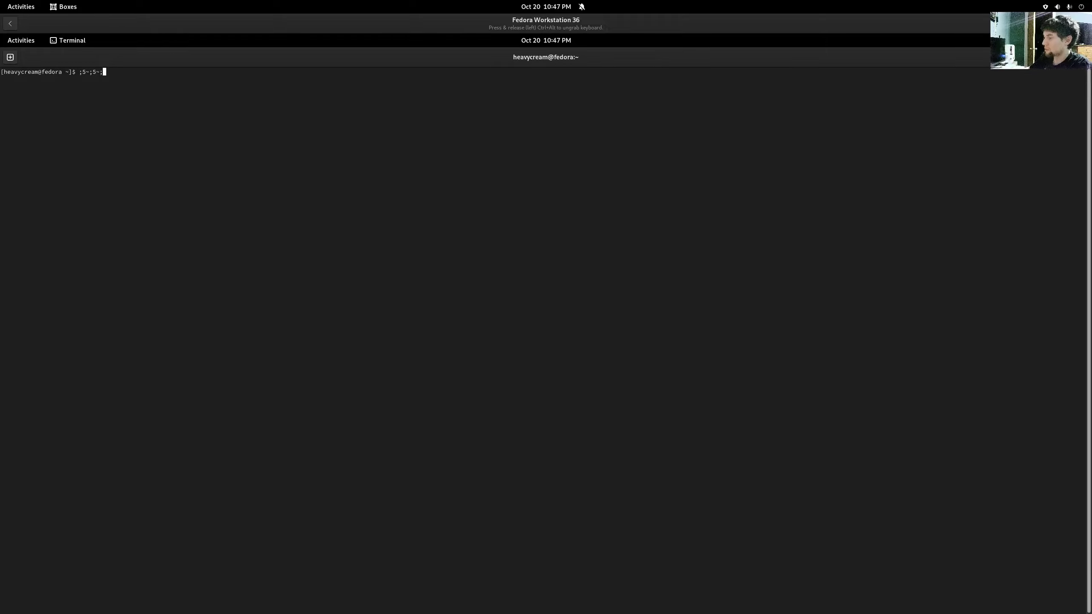
{"action": "key", "text": "BackSpace"}
{"action": "key", "text": "BackSpace"}
{"action": "key", "text": "BackSpace"}
{"action": "key", "text": "BackSpace"}
{"action": "key", "text": "BackSpace"}
{"action": "key", "text": "BackSpace"}
{"action": "key", "text": "BackSpace"}
{"action": "key", "text": "ctrl+plus"}
{"action": "key", "text": "ctrl+plus"}
{"action": "key", "text": "ctrl+plus"}
{"action": "key", "text": "ctrl+plus"}
{"action": "key", "text": "ctrl+plus"}
{"action": "key", "text": "ctrl+plus"}
{"action": "key", "text": "ctrl+plus"}
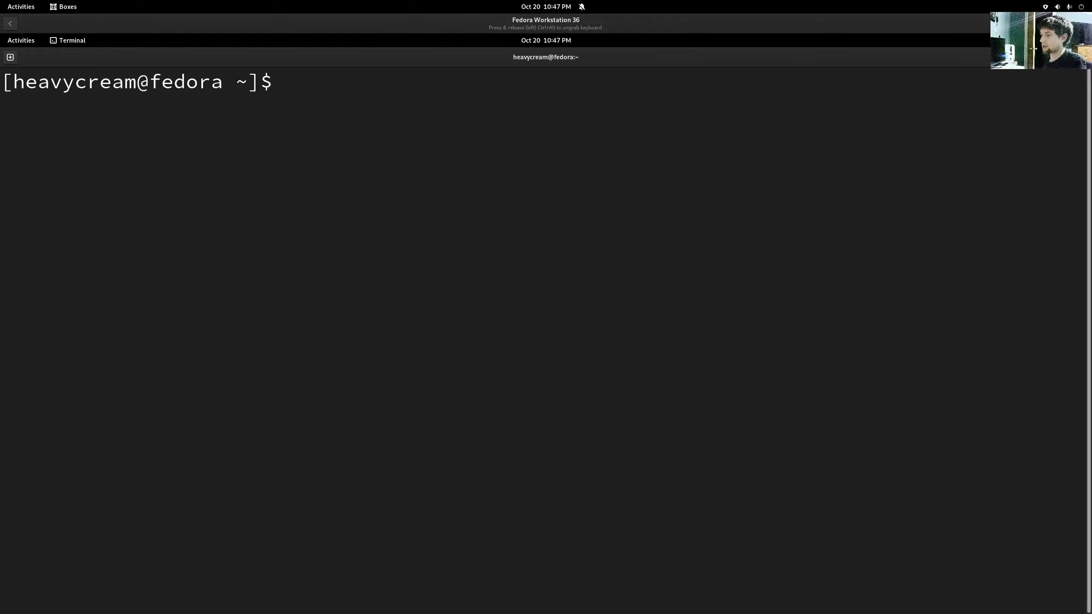
- After correcting typos, run a bare 'dnf' to print its commands and options
{"action": "type", "text": "pan"}
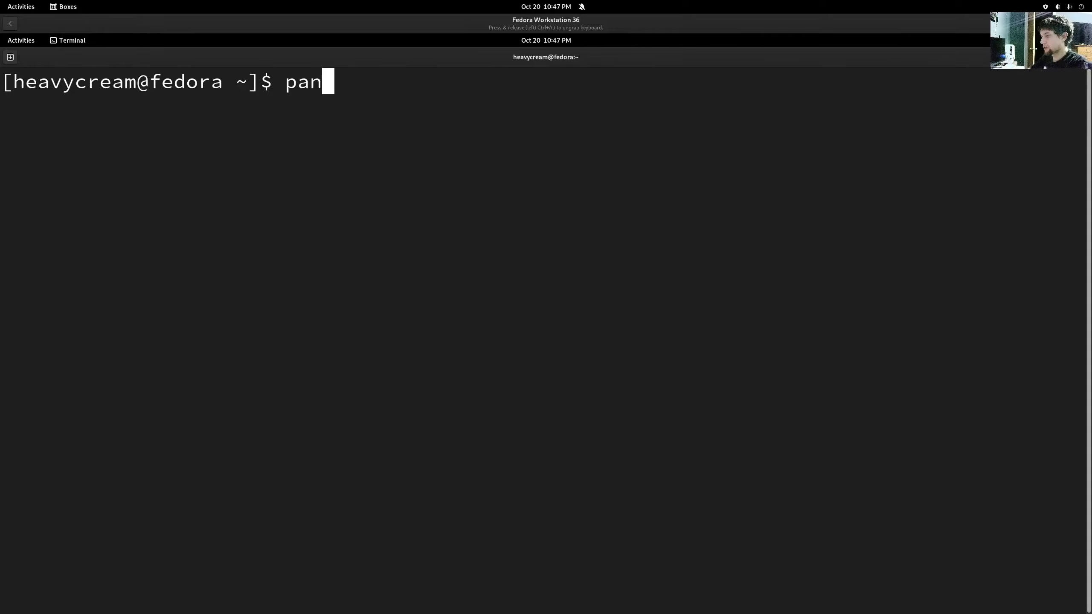
{"action": "key", "text": "BackSpace"}
{"action": "type", "text": "can"}
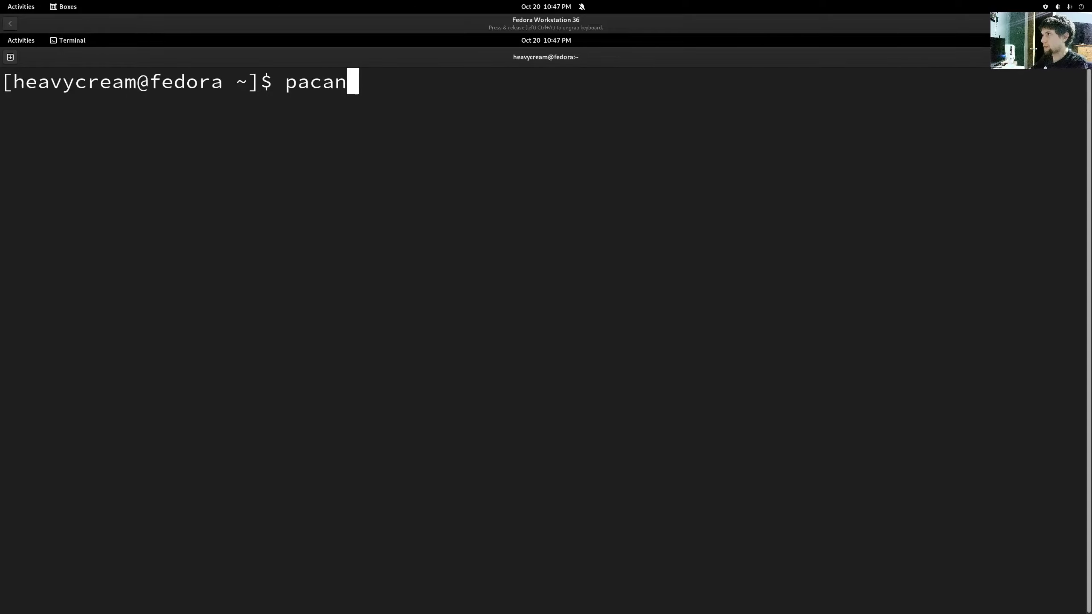
{"action": "key", "text": "BackSpace"}
{"action": "key", "text": "BackSpace"}
{"action": "type", "text": "man"}
{"action": "key", "text": "BackSpace"}
{"action": "key", "text": "BackSpace"}
{"action": "key", "text": "BackSpace"}
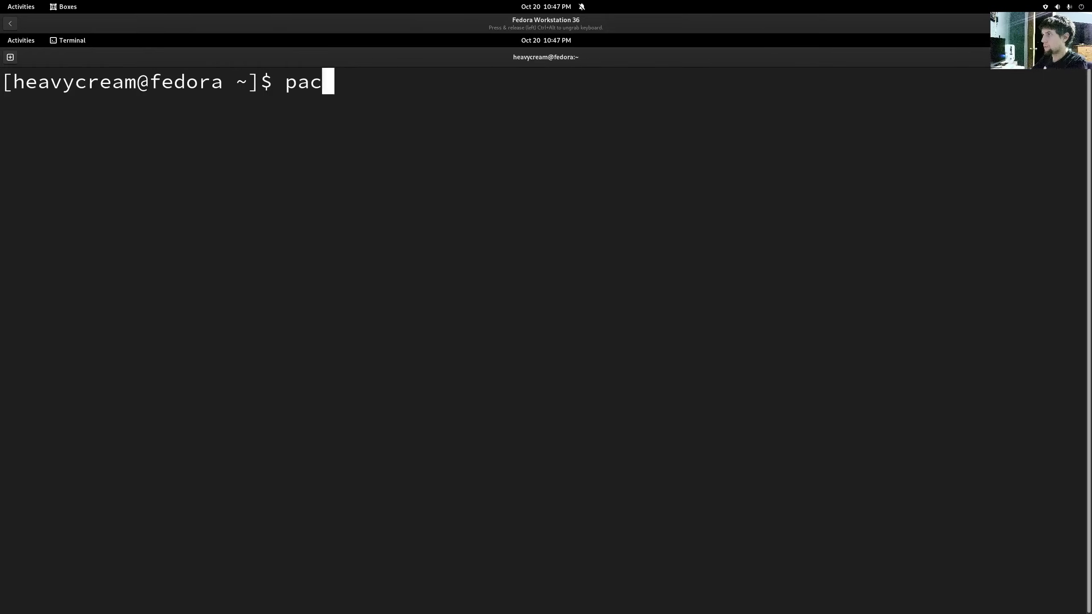
{"action": "key", "text": "BackSpace"}
{"action": "key", "text": "BackSpace"}
{"action": "key", "text": "BackSpace"}
{"action": "type", "text": "dnf"}
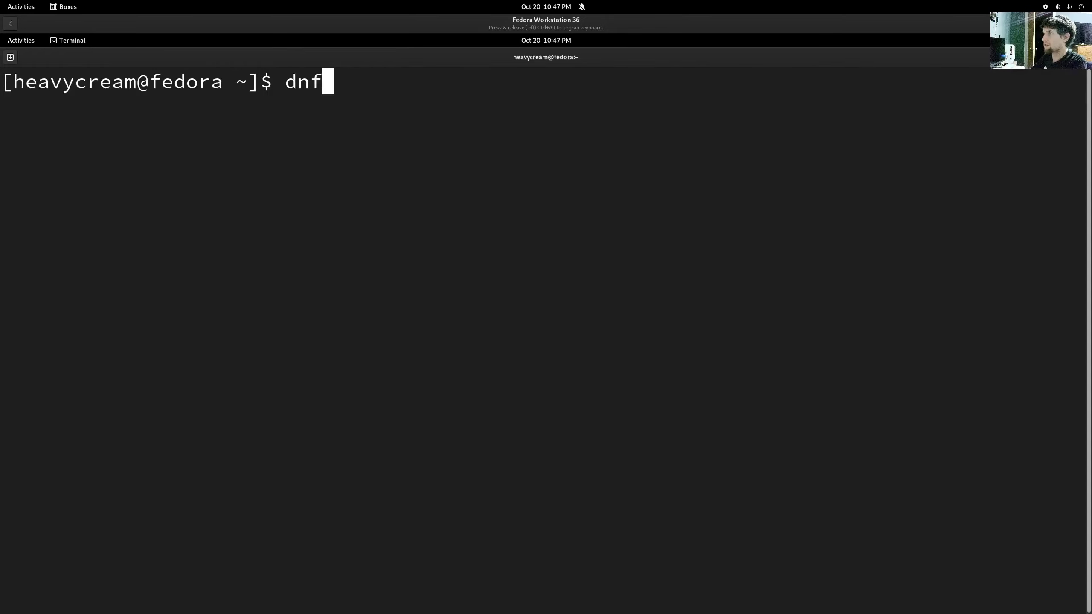
{"action": "key", "text": "Return"}
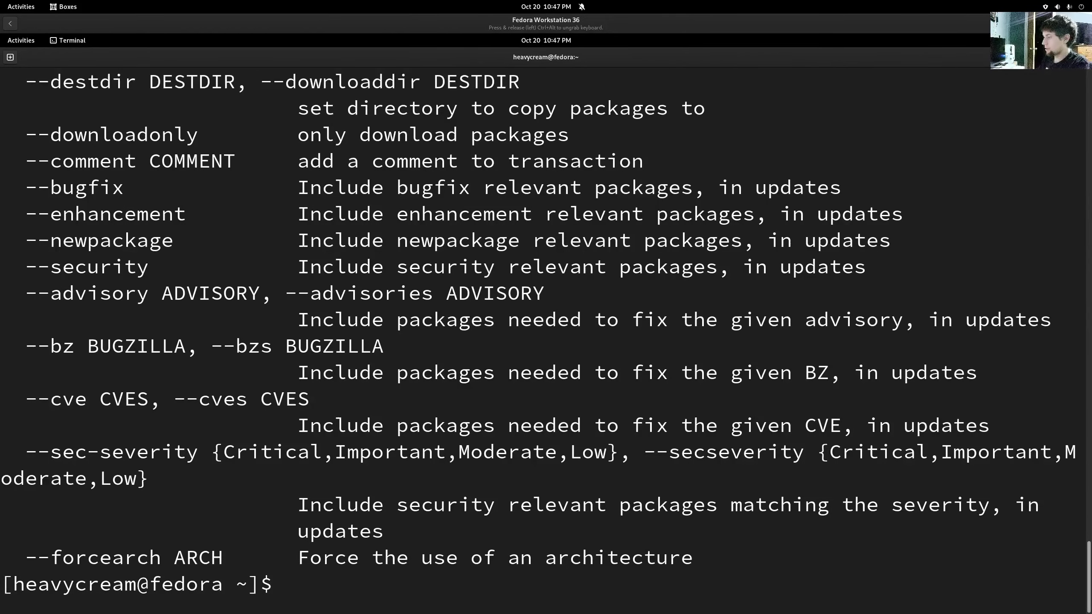
- Make the terminal fullscreen with a smaller font and scroll through the dnf help
{"action": "key", "text": "F11"}
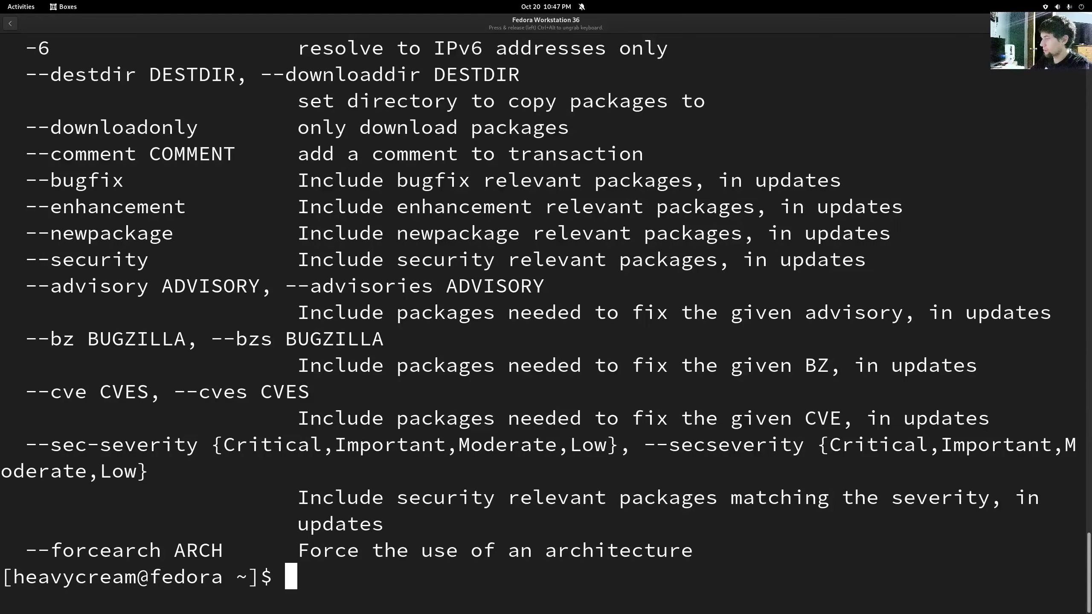
{"action": "key", "text": "ctrl+minus"}
{"action": "key", "text": "ctrl+minus"}
{"action": "key", "text": "ctrl+minus"}
{"action": "key", "text": "ctrl+minus"}
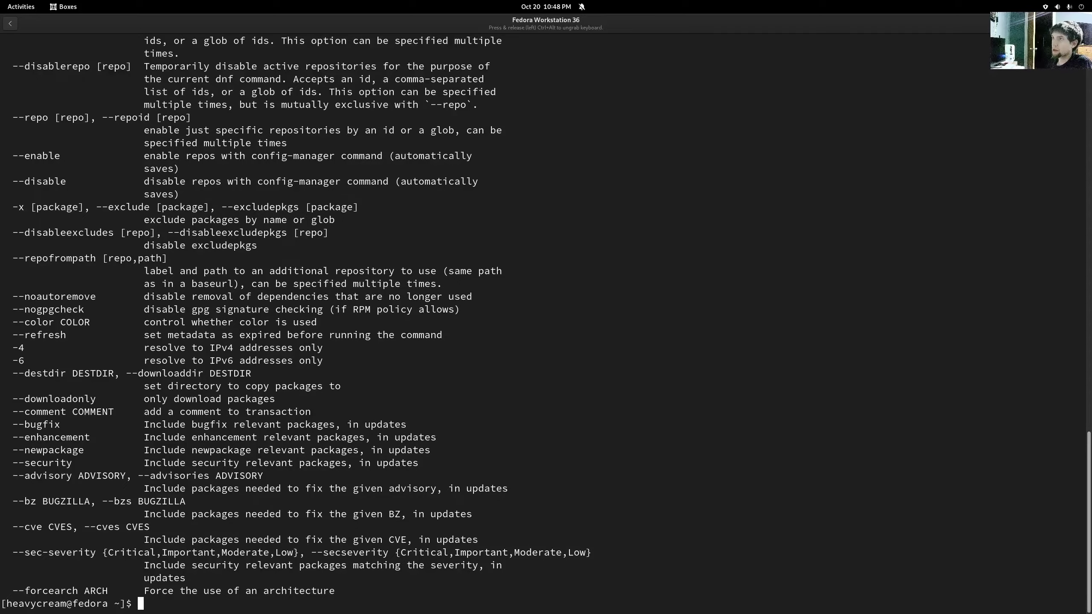
{"action": "scroll", "coordinate": [727, 539], "scroll_direction": "up", "scroll_amount": 20}
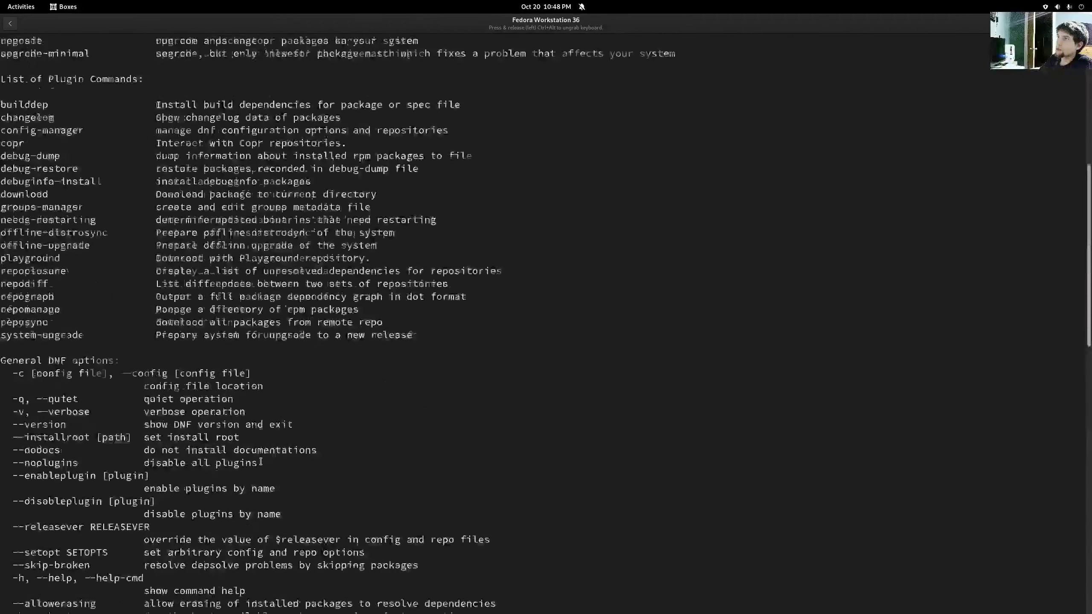
{"action": "scroll", "coordinate": [261, 461], "scroll_direction": "up", "scroll_amount": 10}
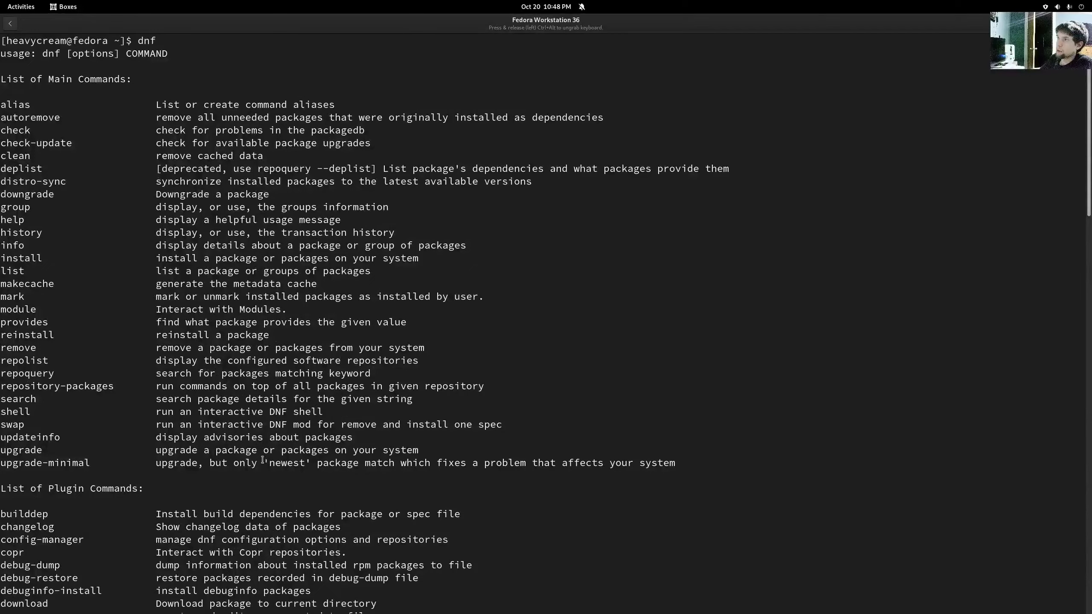
{"action": "scroll", "coordinate": [270, 451], "scroll_direction": "down", "scroll_amount": 14}
{"action": "scroll", "coordinate": [270, 451], "scroll_direction": "down", "scroll_amount": 15}
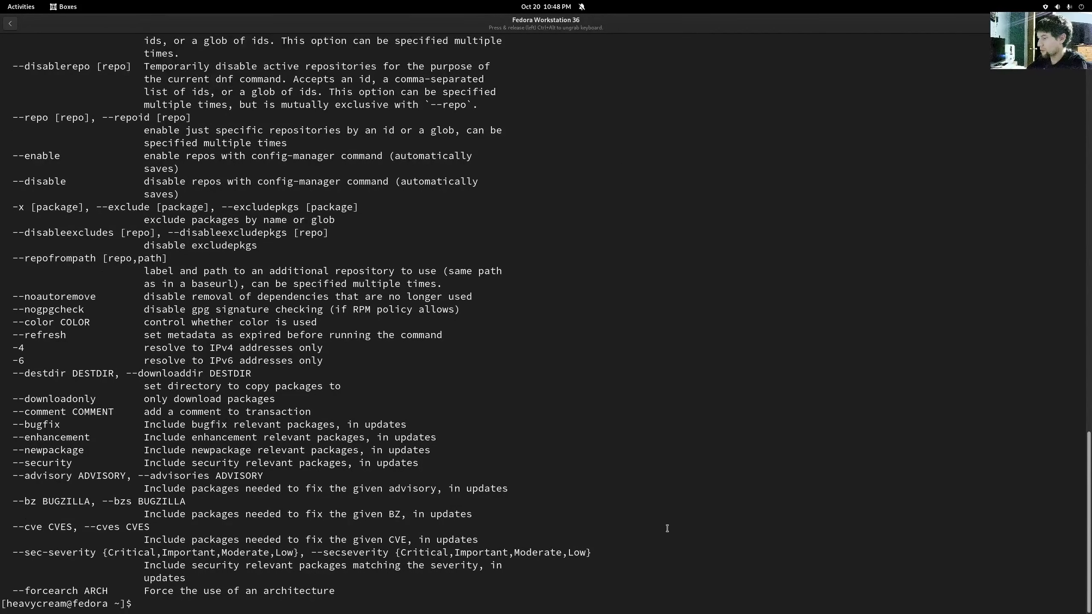
- Run 'sudo dnf install ranger'
{"action": "type", "text": "sudo "}
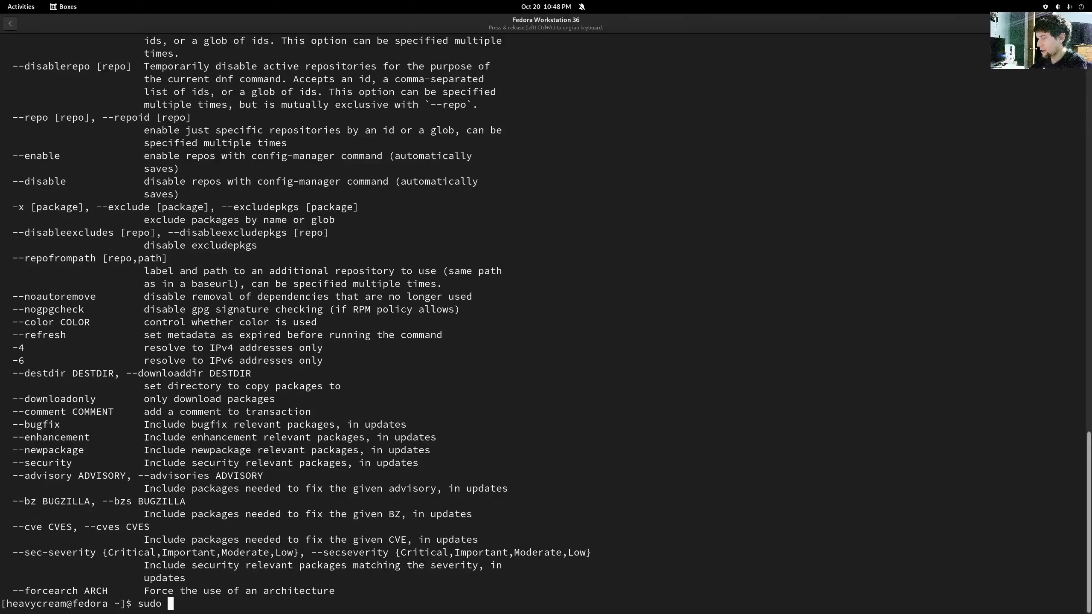
{"action": "type", "text": "dnf in"}
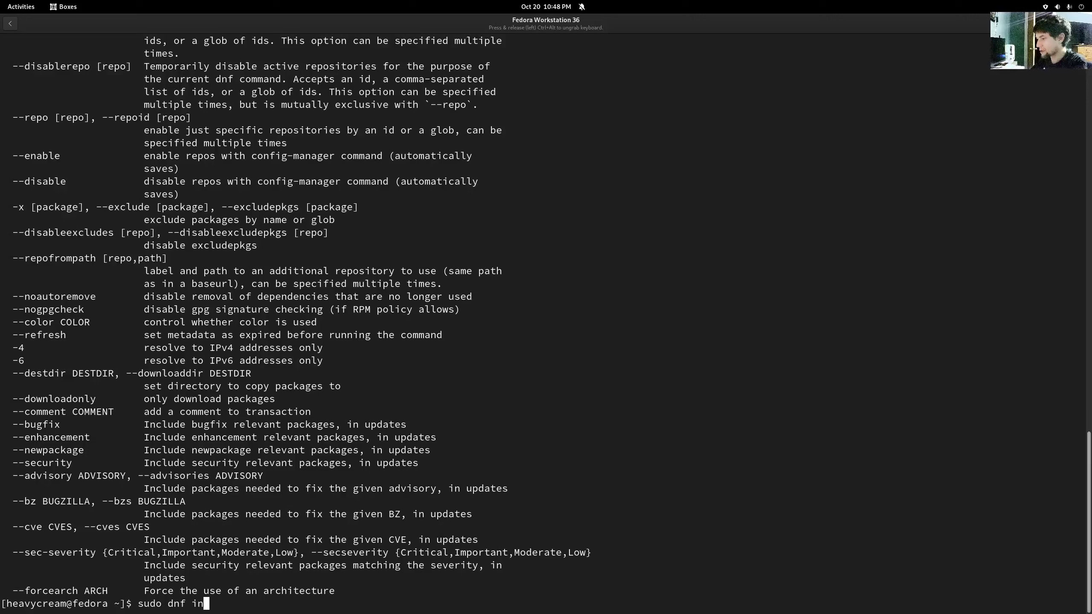
{"action": "type", "text": "stall"}
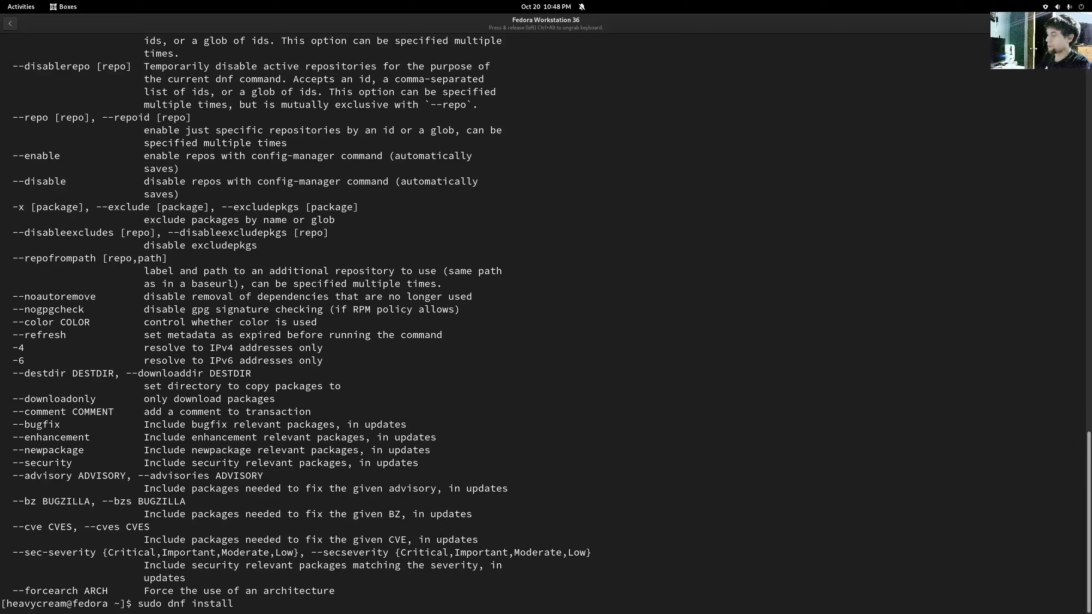
{"action": "key", "text": "BackSpace"}
{"action": "key", "text": "BackSpace"}
{"action": "key", "text": "BackSpace"}
{"action": "type", "text": "all "}
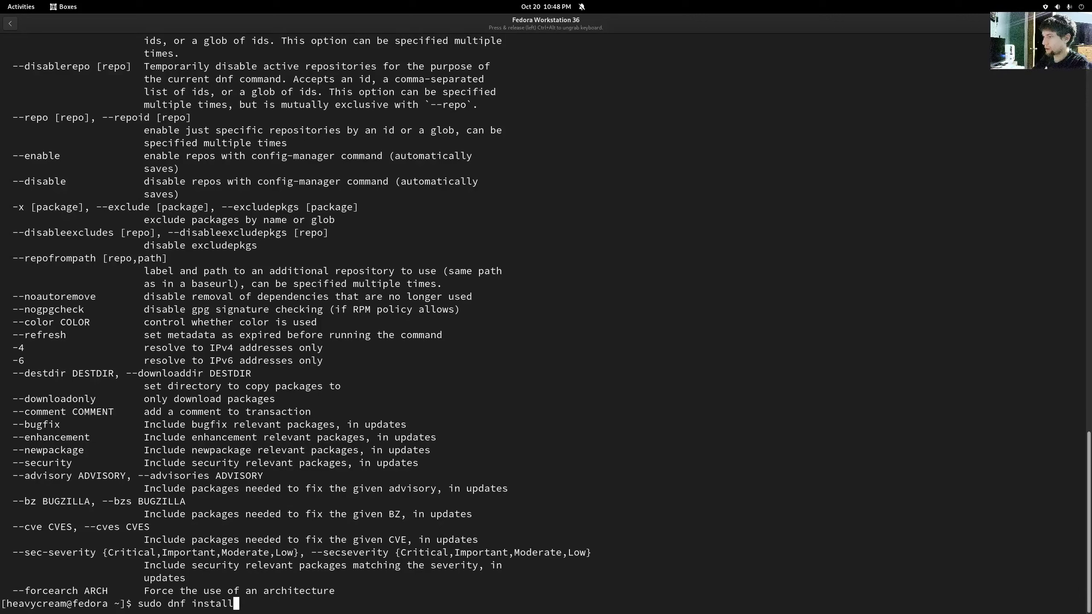
{"action": "type", "text": "ranger"}
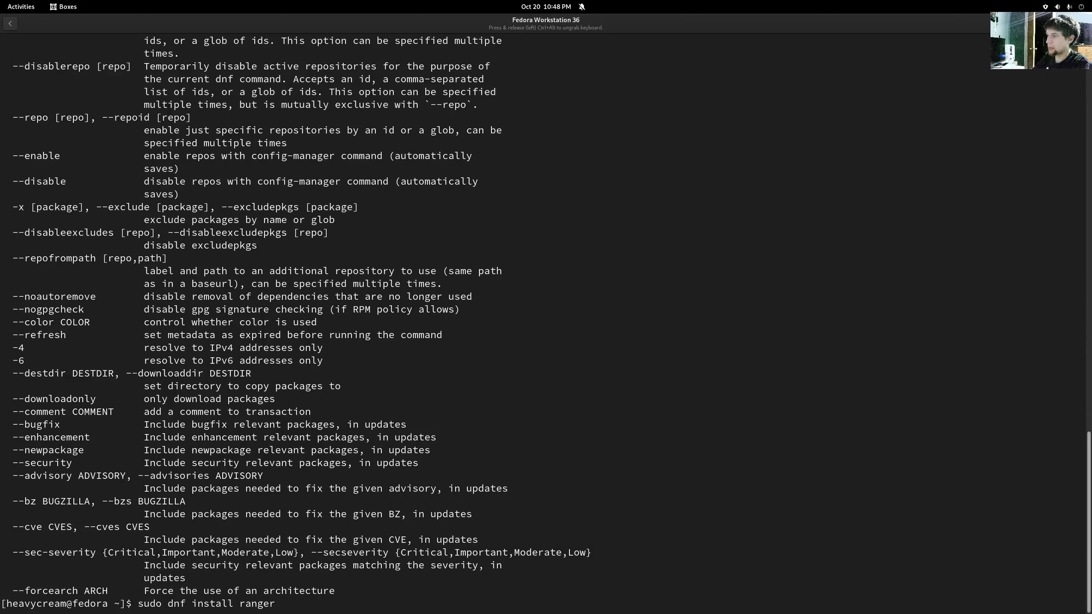
{"action": "key", "text": "Return"}
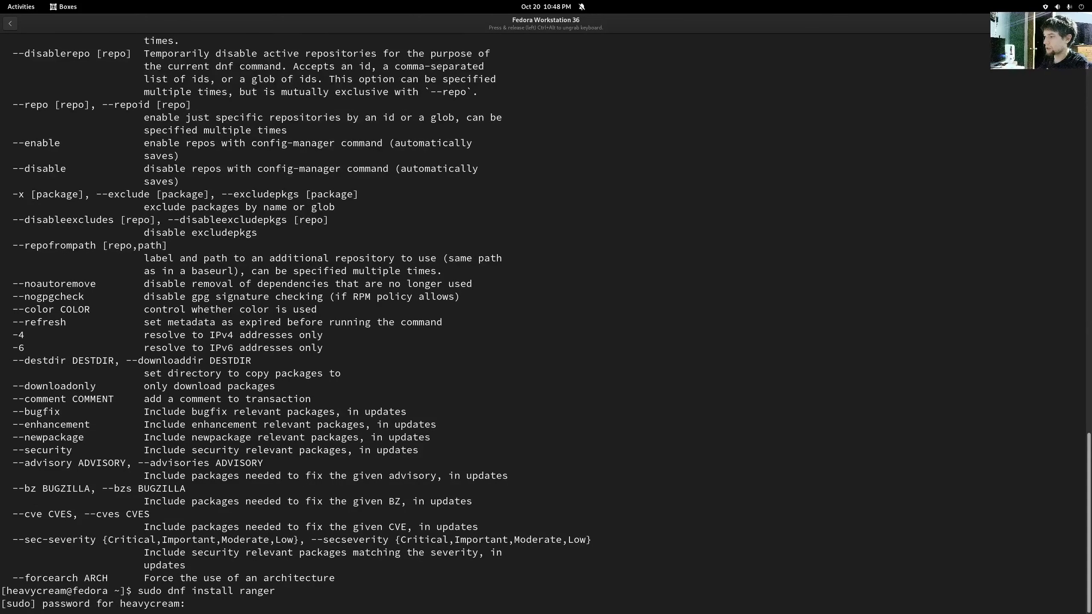
- Authorize with the sudo password and confirm the ranger 1.9.3-7.fc36 install with y
{"action": "key", "text": "Return"}
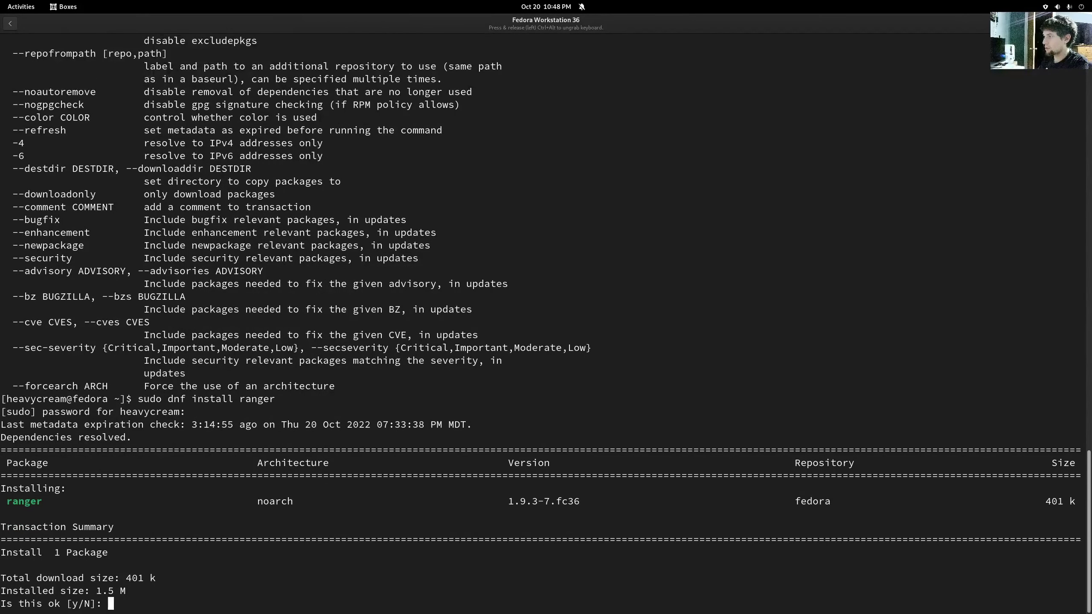
{"action": "type", "text": "y"}
{"action": "key", "text": "Return"}
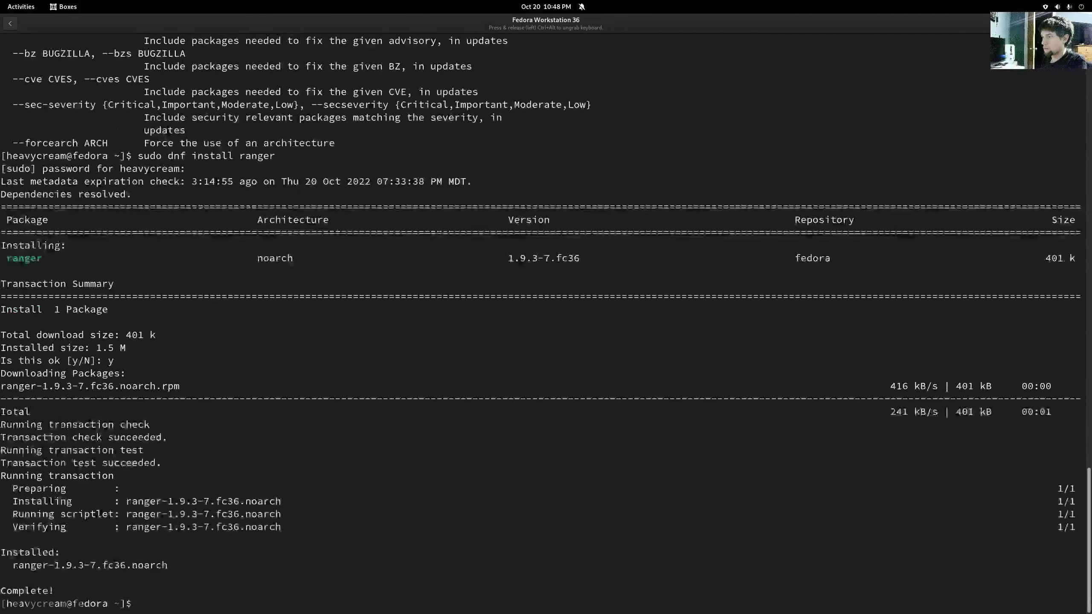
- Launch ranger, open Desktop and return to home, then quit with :q
{"action": "type", "text": "rang"}
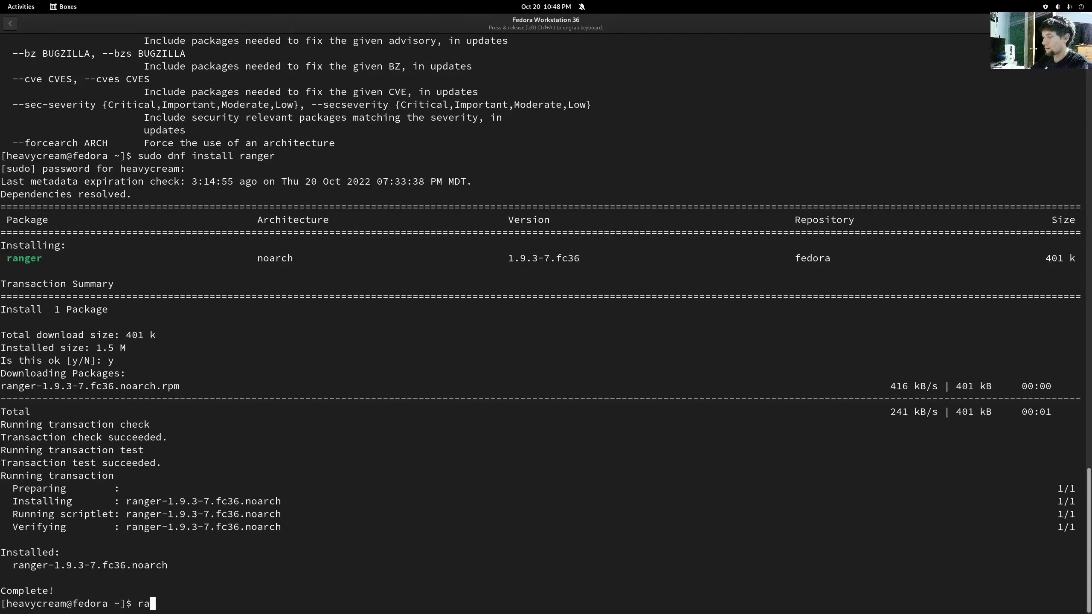
{"action": "type", "text": "er"}
{"action": "key", "text": "Return"}
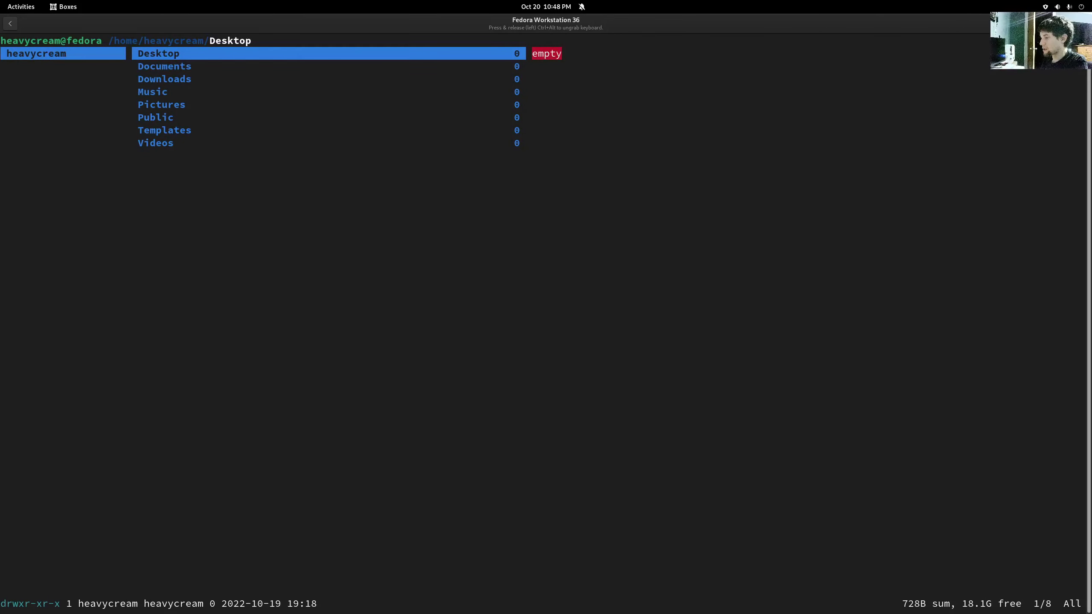
{"action": "key", "text": "l"}
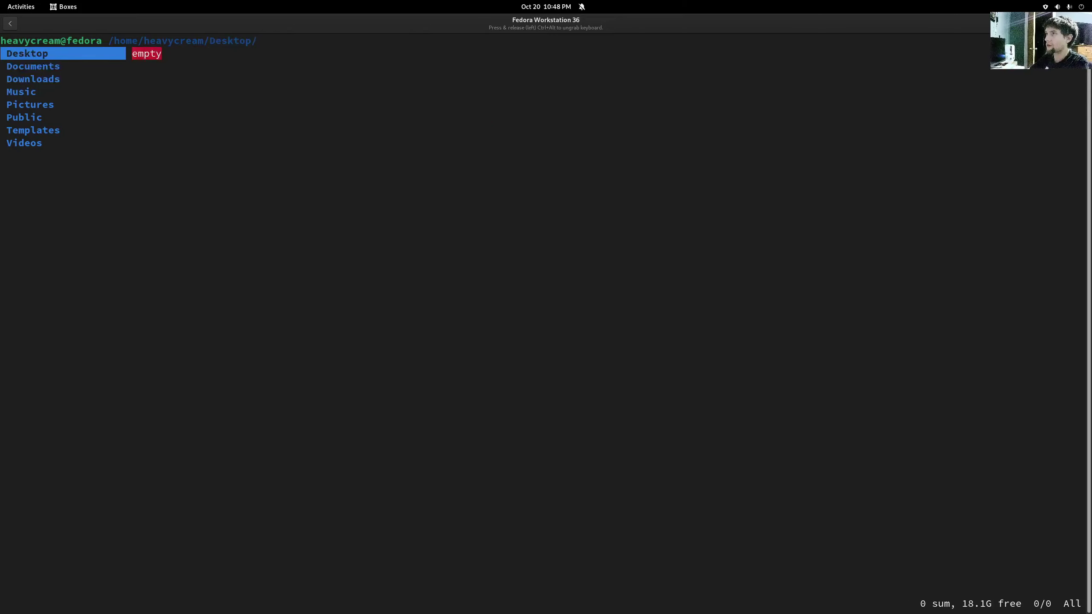
{"action": "key", "text": "h"}
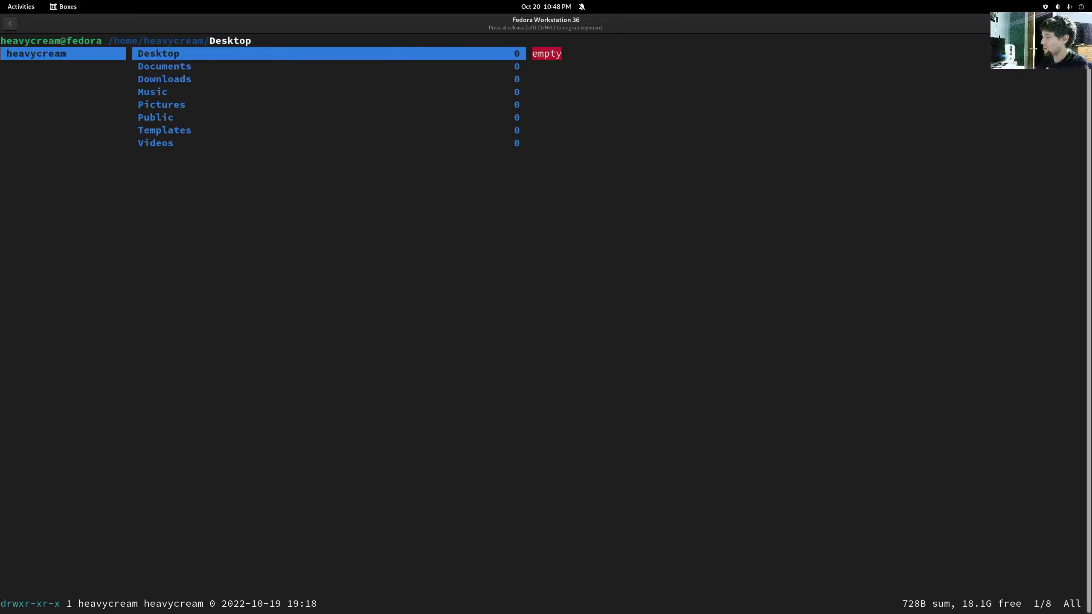
{"action": "key", "text": "colon"}
{"action": "type", "text": "q"}
{"action": "key", "text": "Return"}
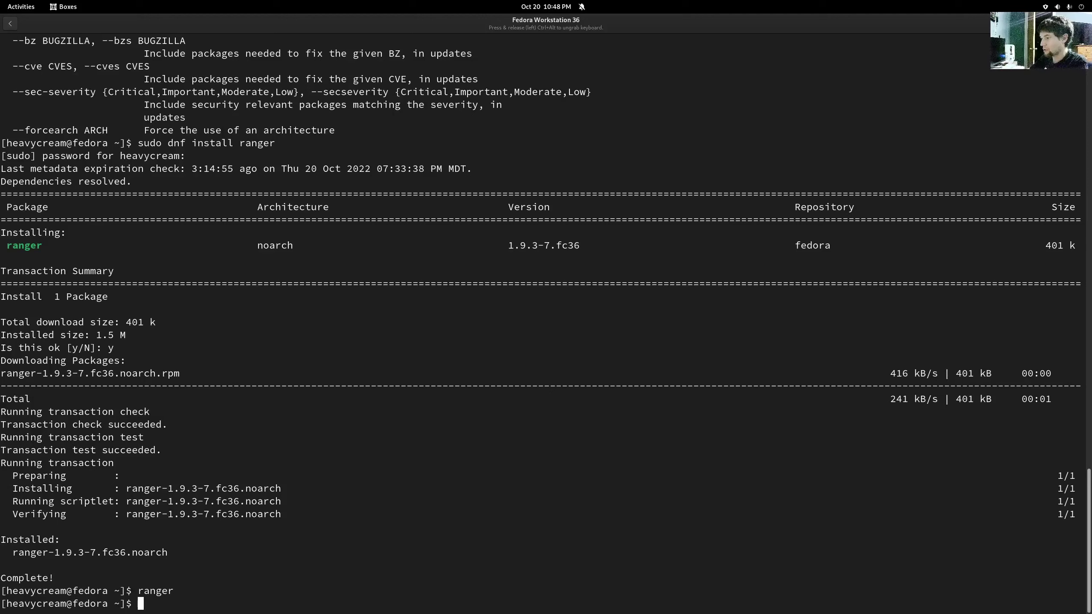
- Turn the recalled ranger install command into 'sudo dnf update' and run it
{"action": "key", "text": "Up"}
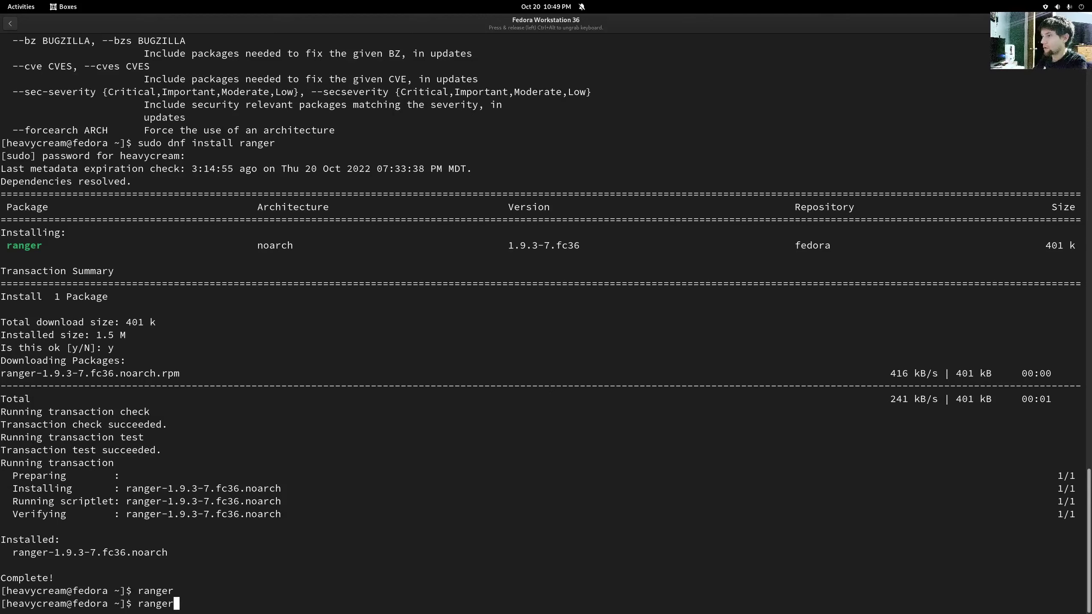
{"action": "key", "text": "Up"}
{"action": "key", "text": "BackSpace"}
{"action": "key", "text": "BackSpace"}
{"action": "key", "text": "BackSpace"}
{"action": "key", "text": "BackSpace"}
{"action": "key", "text": "BackSpace"}
{"action": "key", "text": "BackSpace"}
{"action": "key", "text": "BackSpace"}
{"action": "key", "text": "BackSpace"}
{"action": "key", "text": "BackSpace"}
{"action": "key", "text": "BackSpace"}
{"action": "key", "text": "BackSpace"}
{"action": "key", "text": "BackSpace"}
{"action": "key", "text": "BackSpace"}
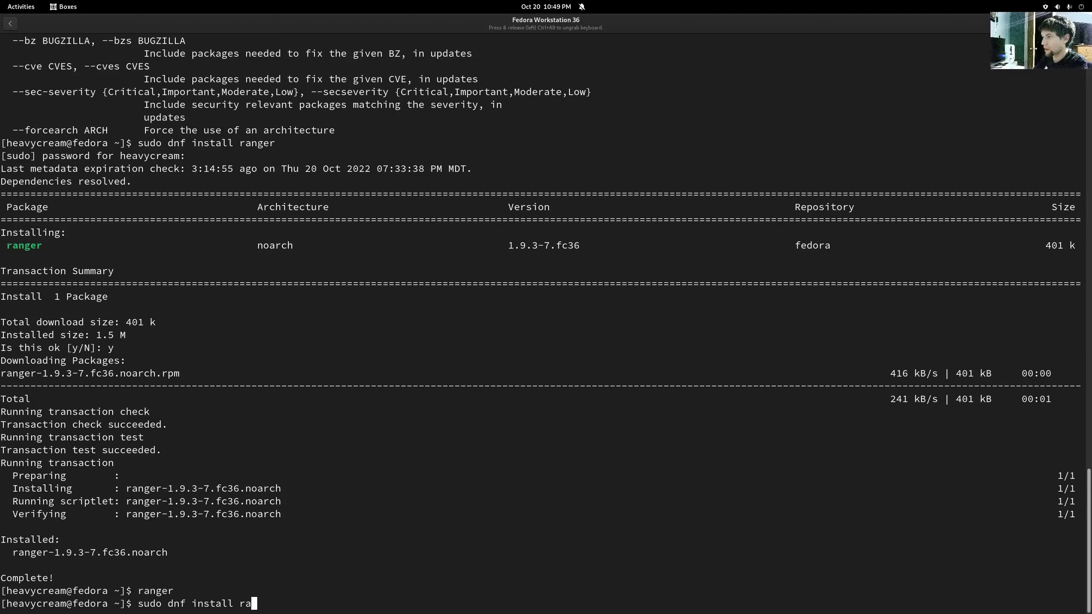
{"action": "key", "text": "BackSpace"}
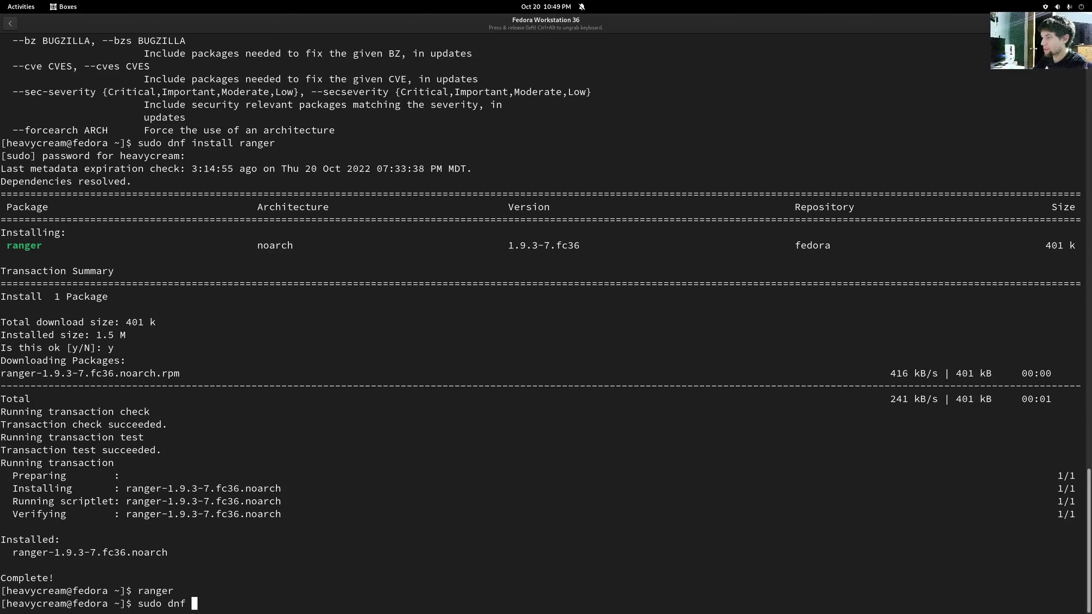
{"action": "type", "text": "update"}
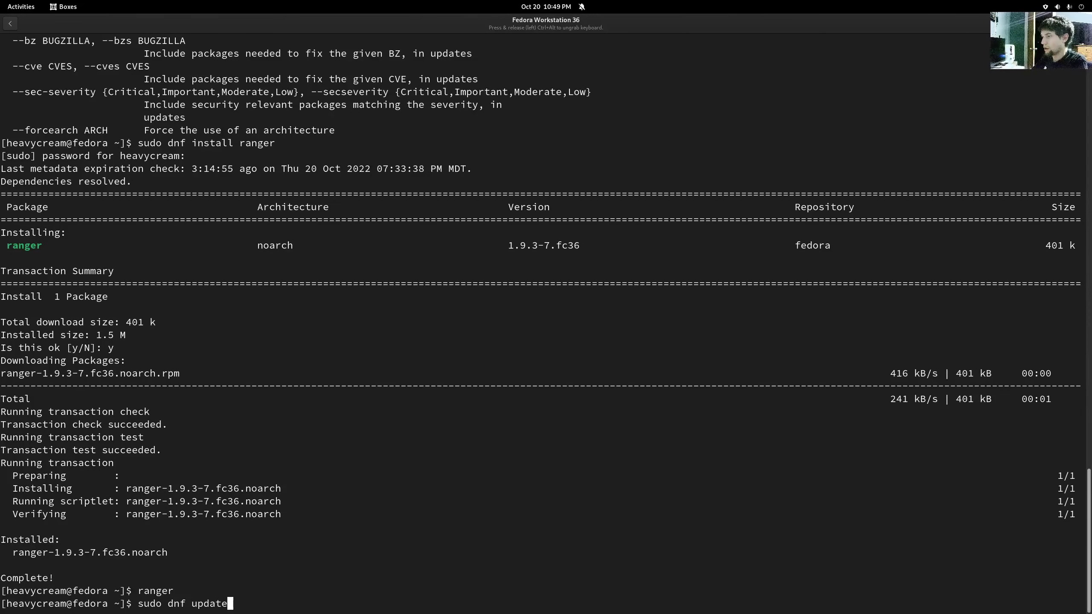
{"action": "key", "text": "Return"}
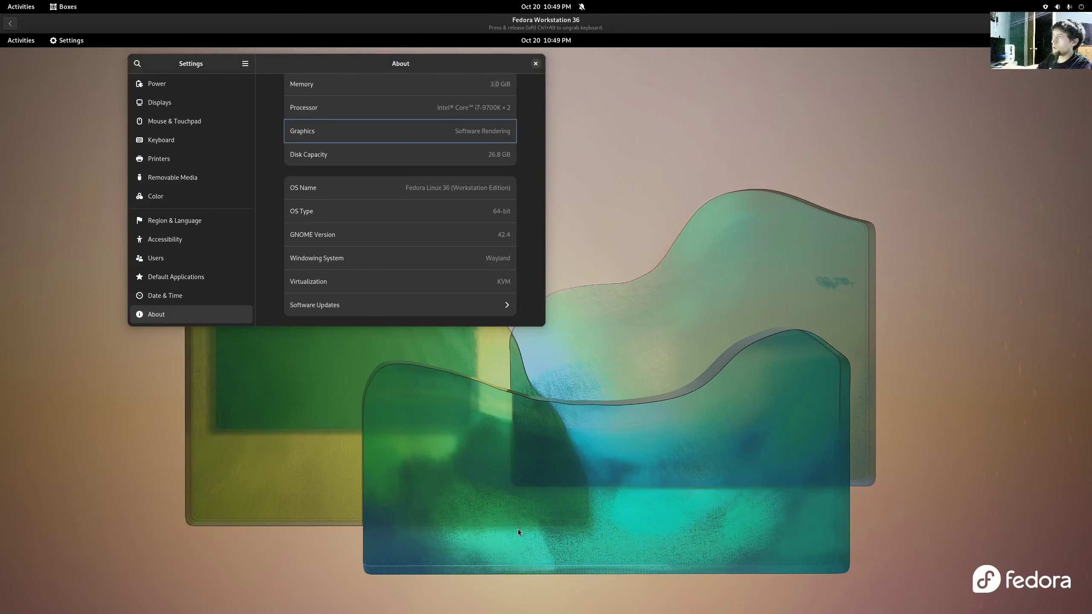
- Close Settings, check for updates in the Fedora Software store, then close it
{"action": "left_click", "coordinate": [535, 64]}
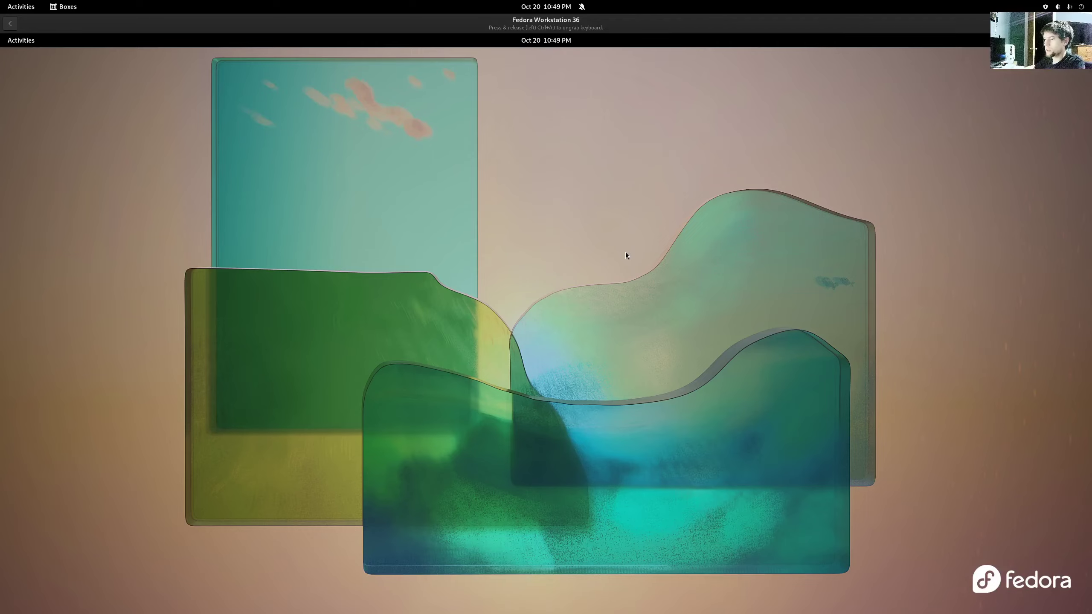
{"action": "key", "text": "super"}
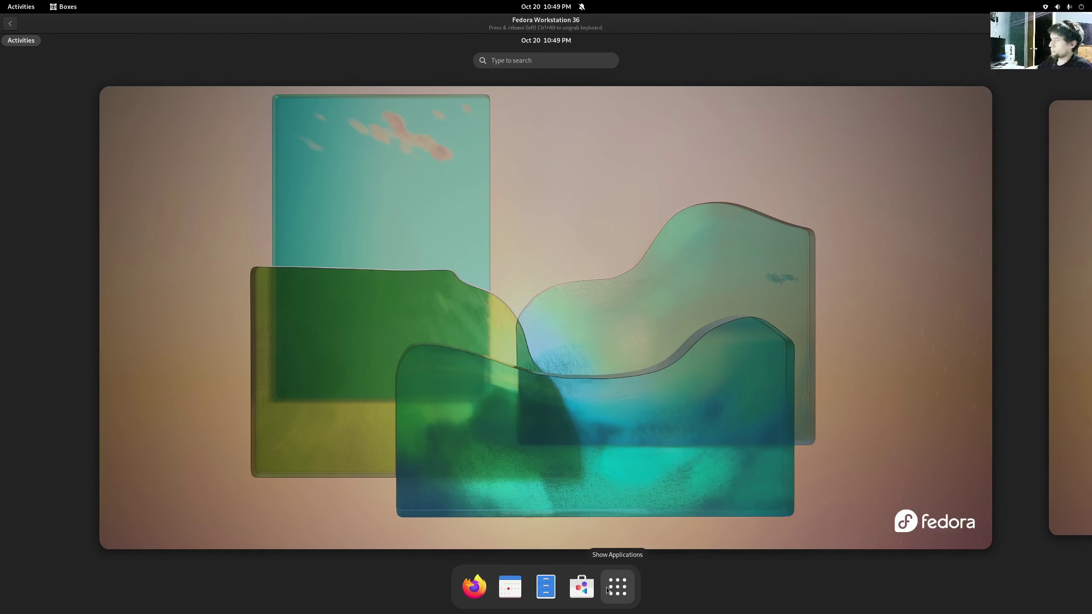
{"action": "left_click", "coordinate": [587, 305]}
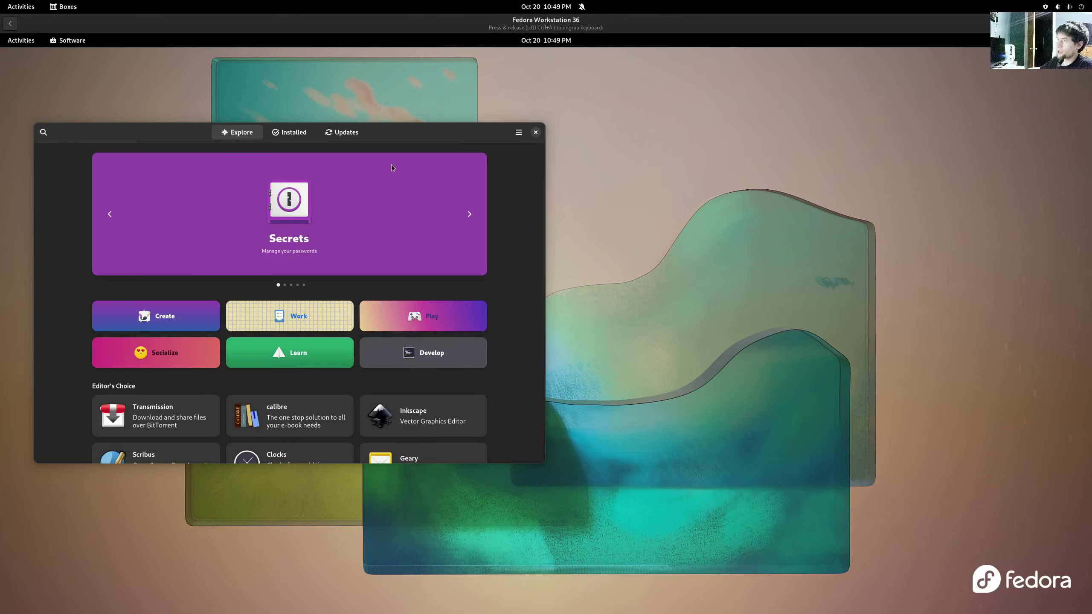
{"action": "scroll", "coordinate": [476, 385], "scroll_direction": "down", "scroll_amount": 5}
{"action": "scroll", "coordinate": [476, 384], "scroll_direction": "up", "scroll_amount": 5}
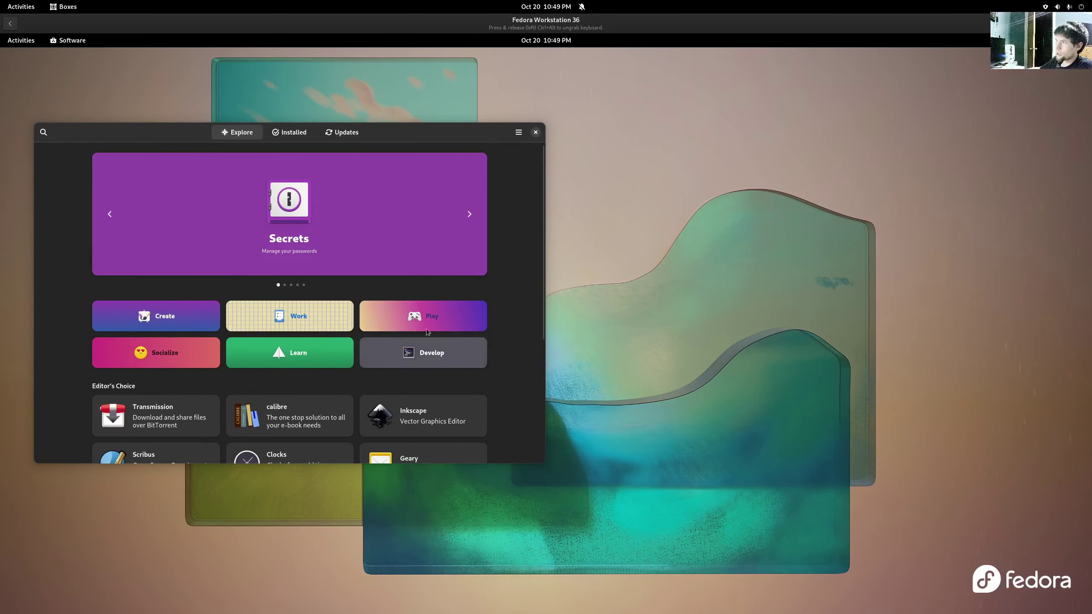
{"action": "left_click", "coordinate": [341, 133]}
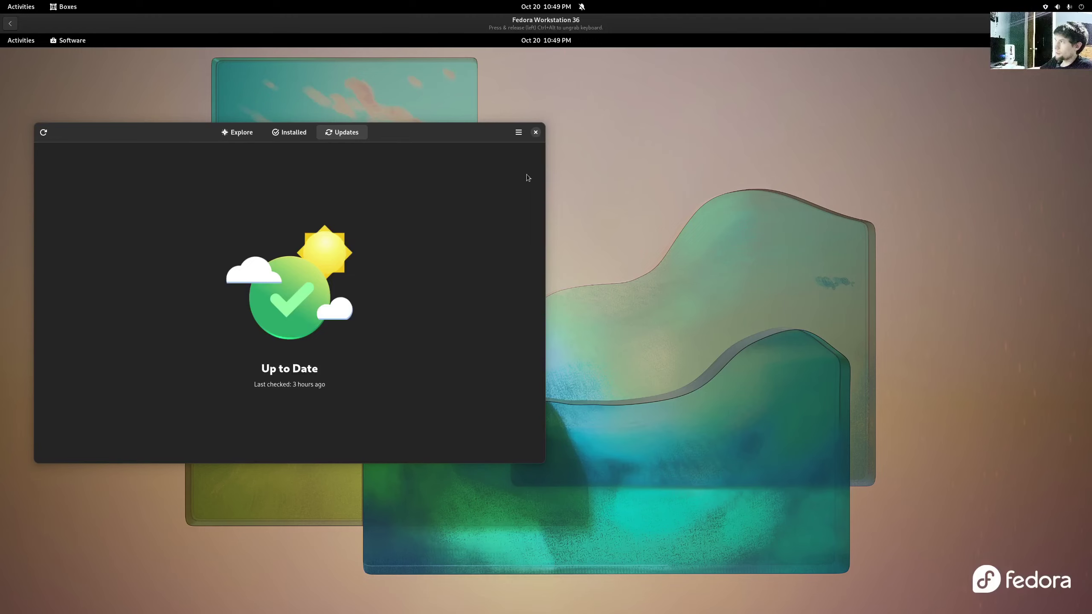
{"action": "left_click", "coordinate": [536, 132]}
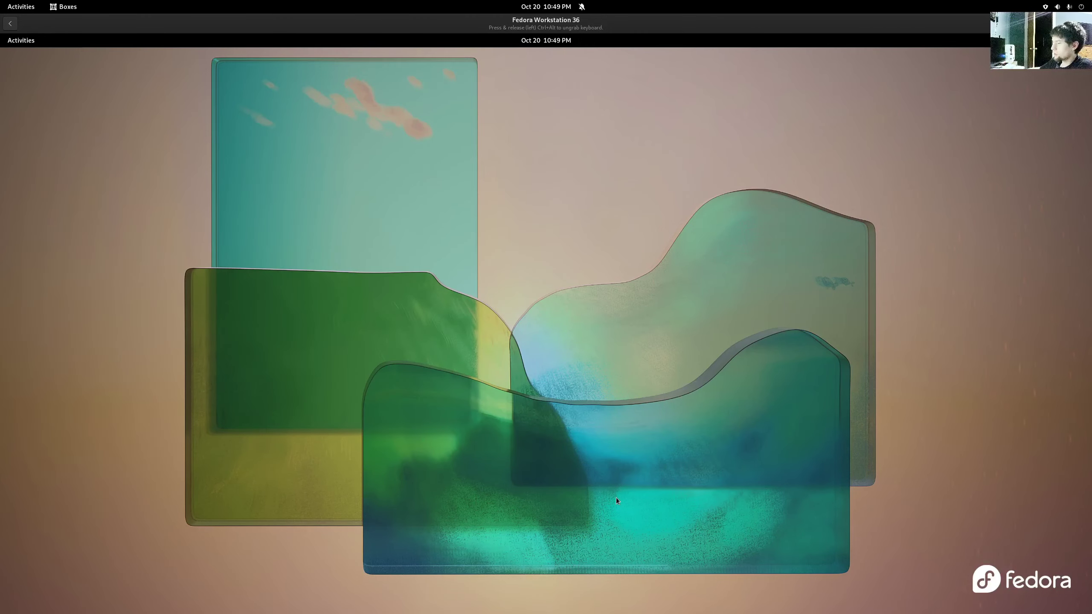
- Launch System Monitor from the Fedora guest's application grid
{"action": "key", "text": "super"}
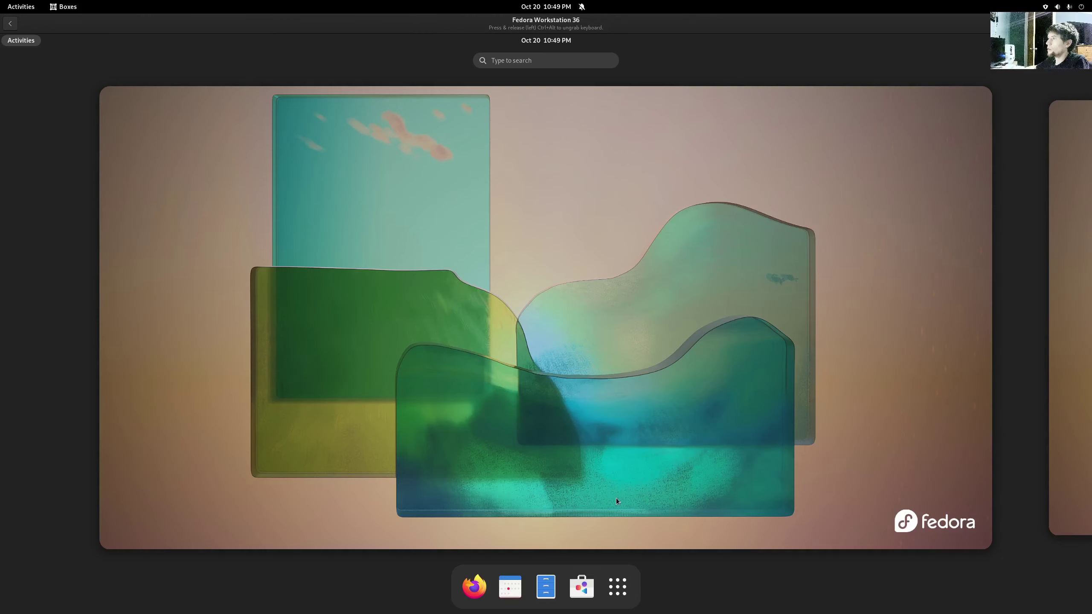
{"action": "left_click", "coordinate": [617, 587]}
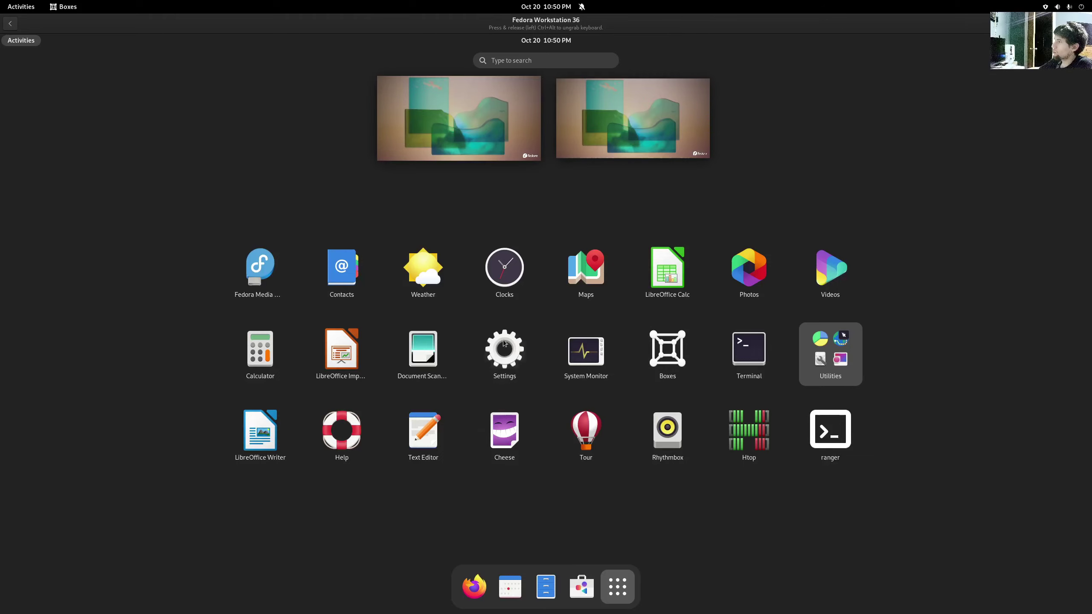
{"action": "left_click", "coordinate": [596, 354]}
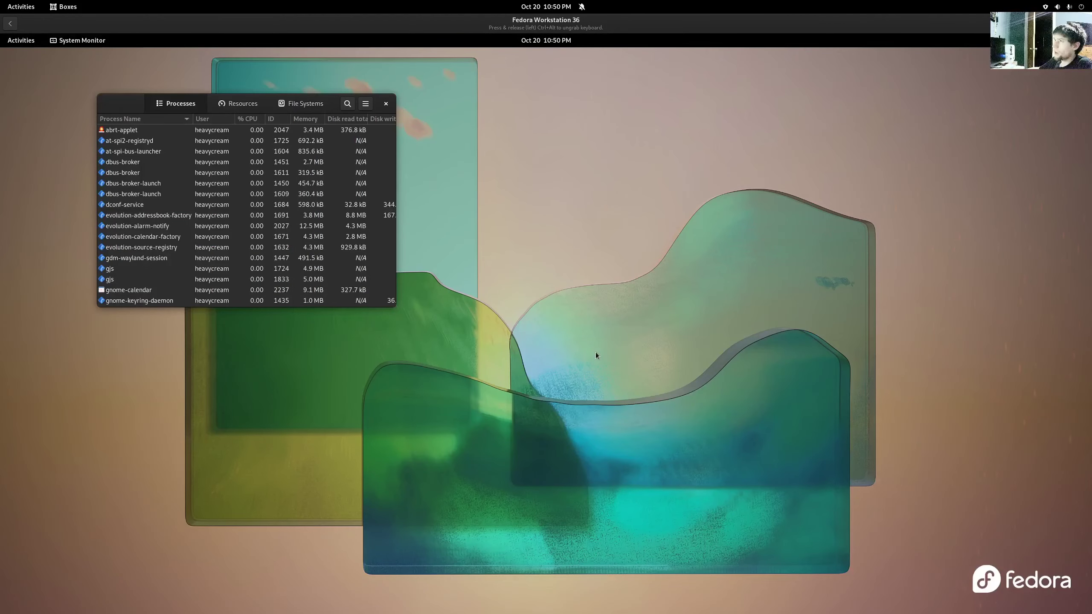
- View the Resources graphs, close System Monitor, and launch Boxes inside the Fedora guest
{"action": "left_click", "coordinate": [236, 104]}
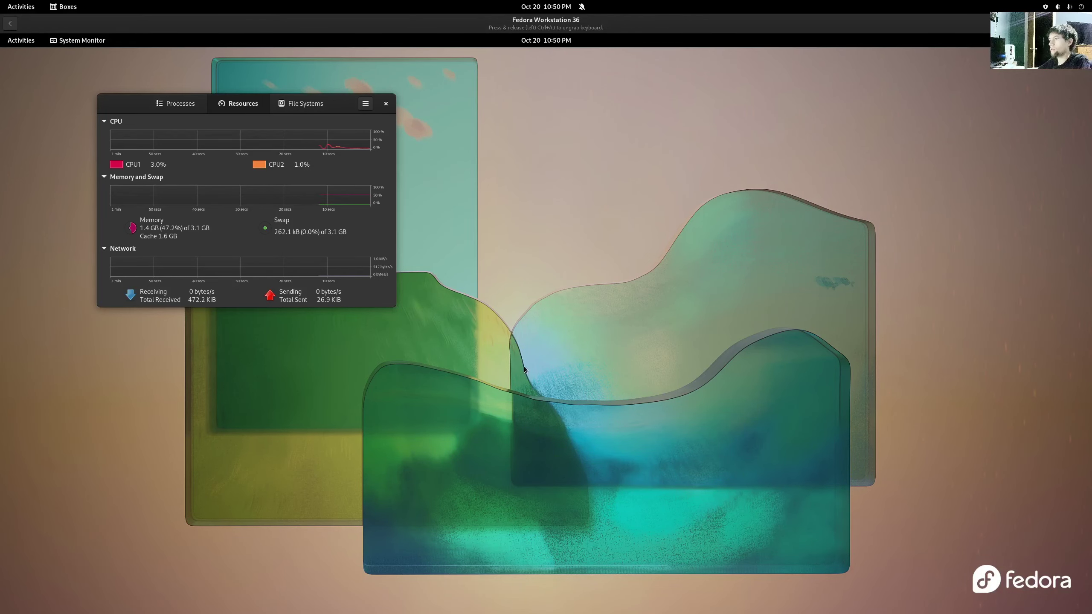
{"action": "key", "text": "super"}
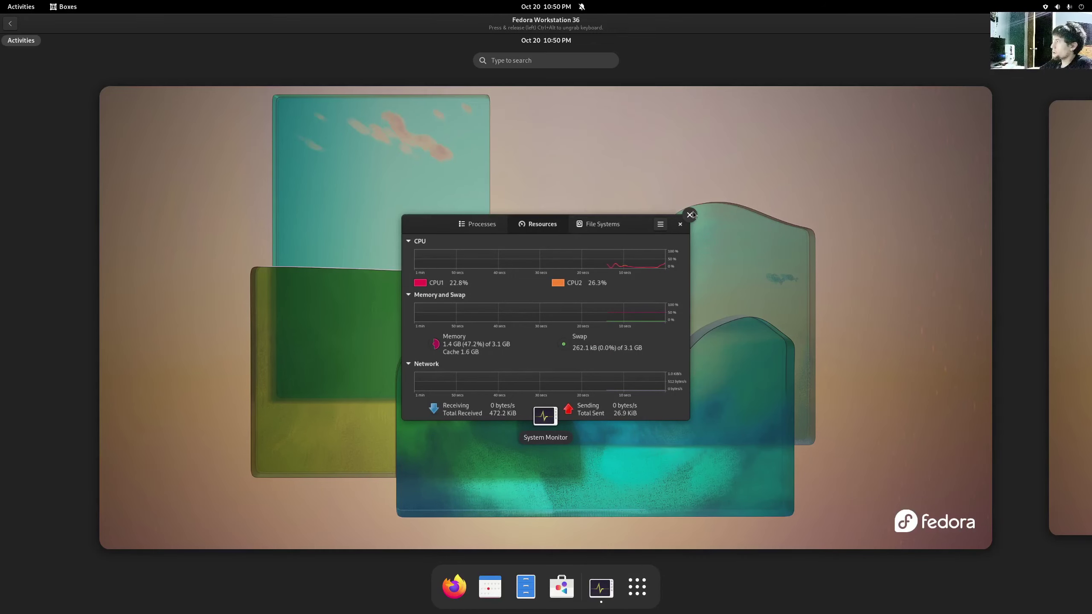
{"action": "left_click", "coordinate": [689, 214]}
{"action": "left_click", "coordinate": [618, 578]}
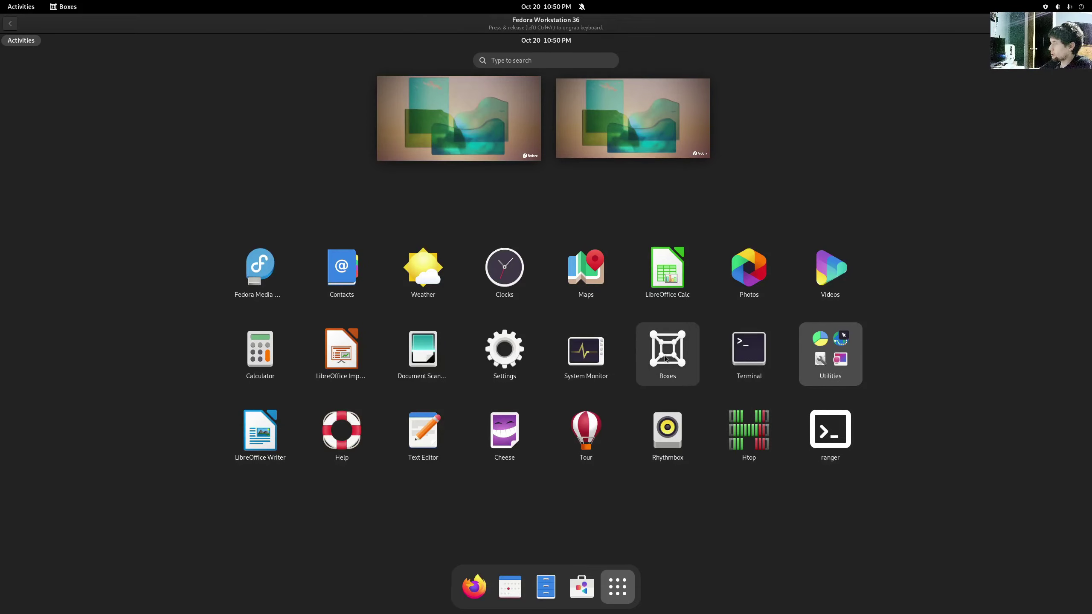
{"action": "left_click", "coordinate": [666, 358]}
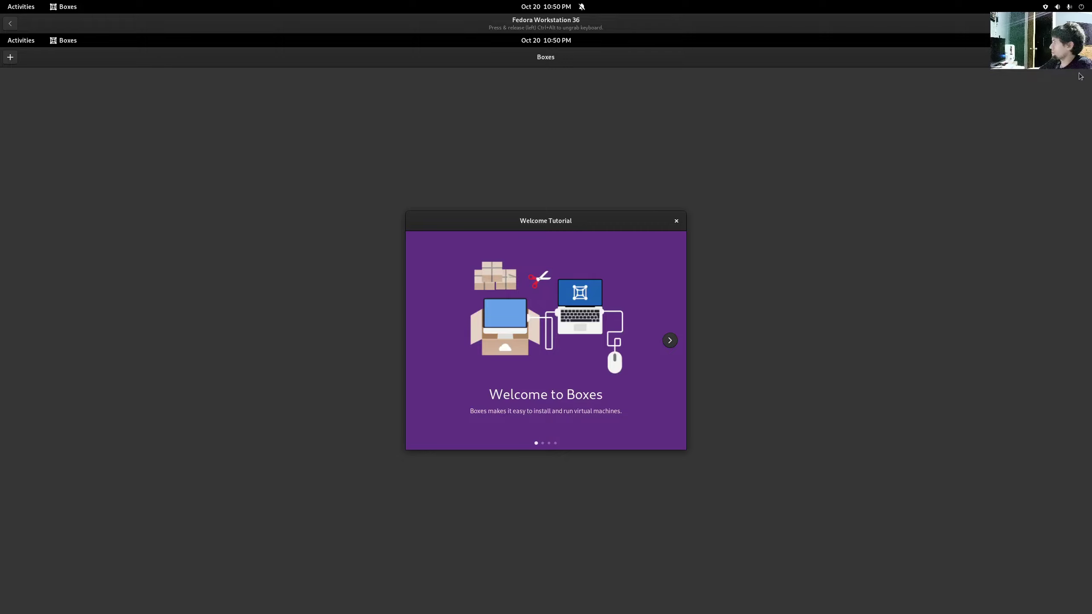
- Dismiss the nested Boxes Welcome Tutorial and close the nested Boxes window
{"action": "left_click", "coordinate": [675, 220]}
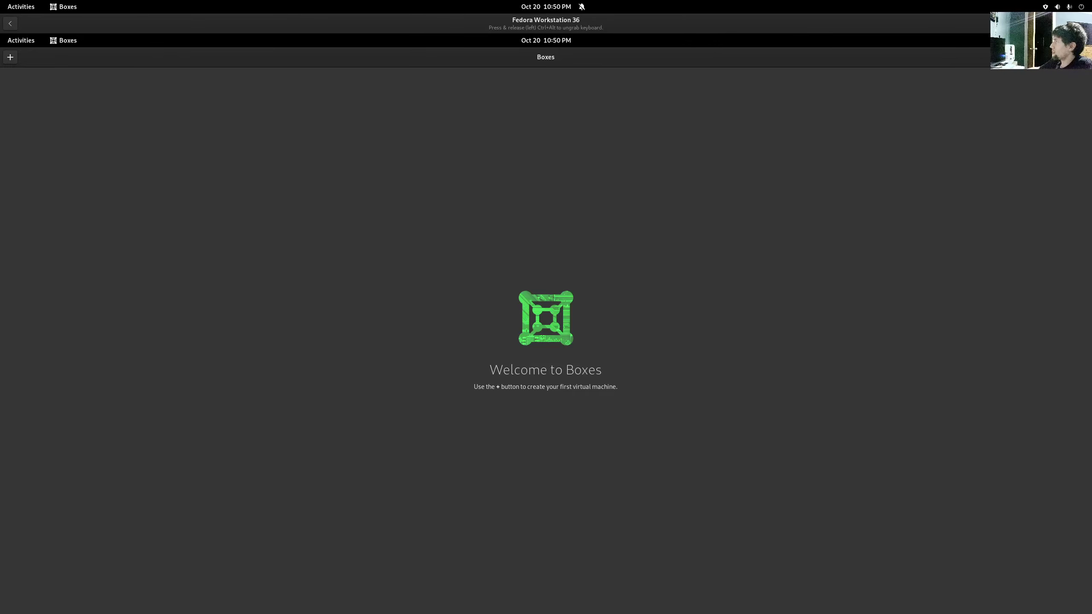
{"action": "left_click", "coordinate": [1080, 57]}
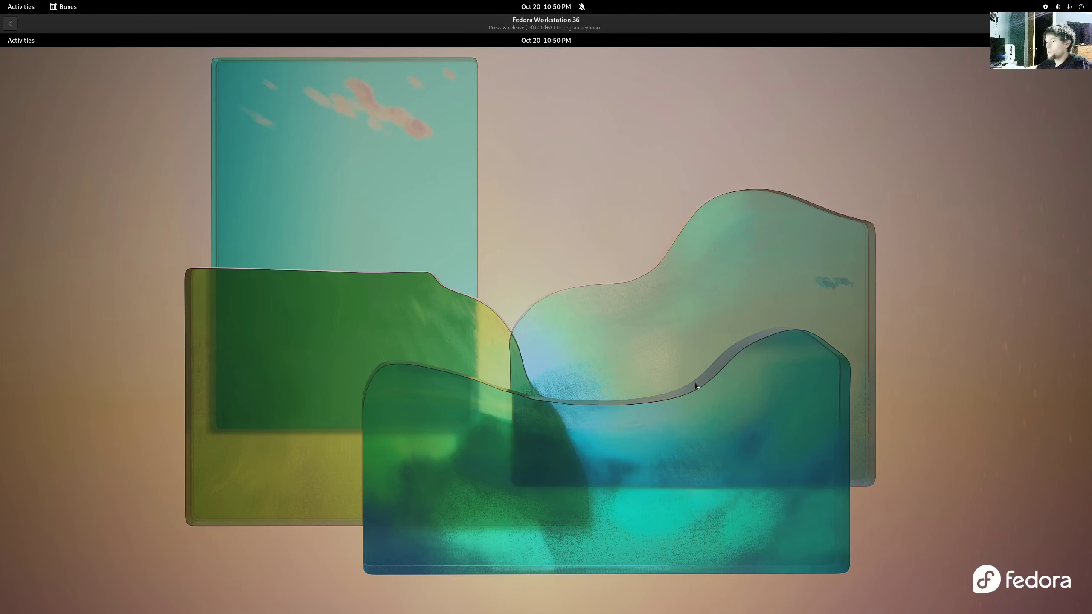
- Open the guest's app grid and system Settings, then close the Settings window
{"action": "key", "text": "super"}
{"action": "left_click", "coordinate": [618, 587]}
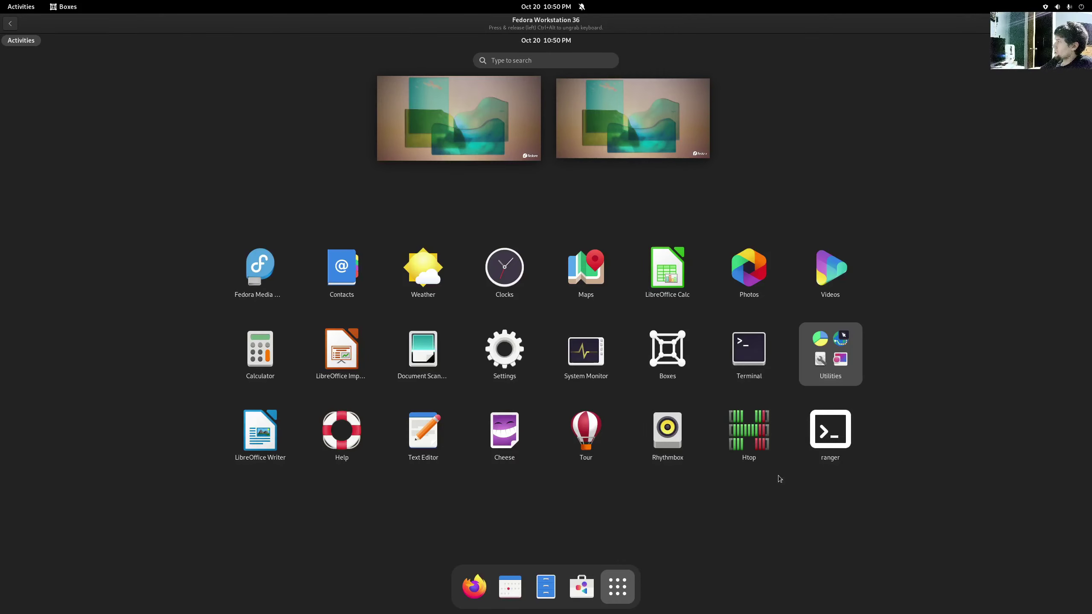
{"action": "left_click", "coordinate": [1061, 6]}
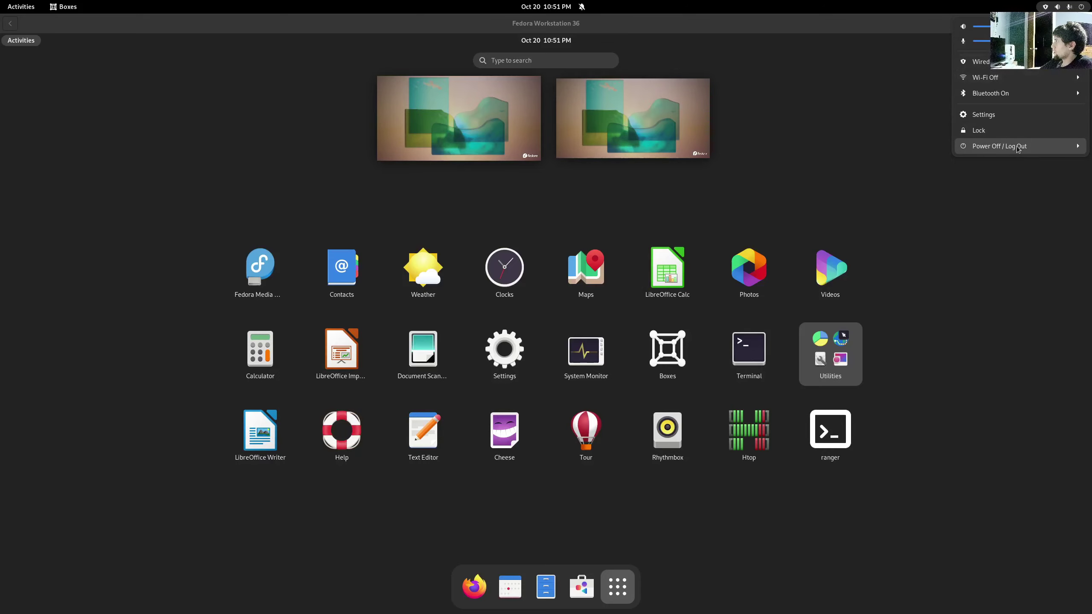
{"action": "left_click", "coordinate": [989, 114]}
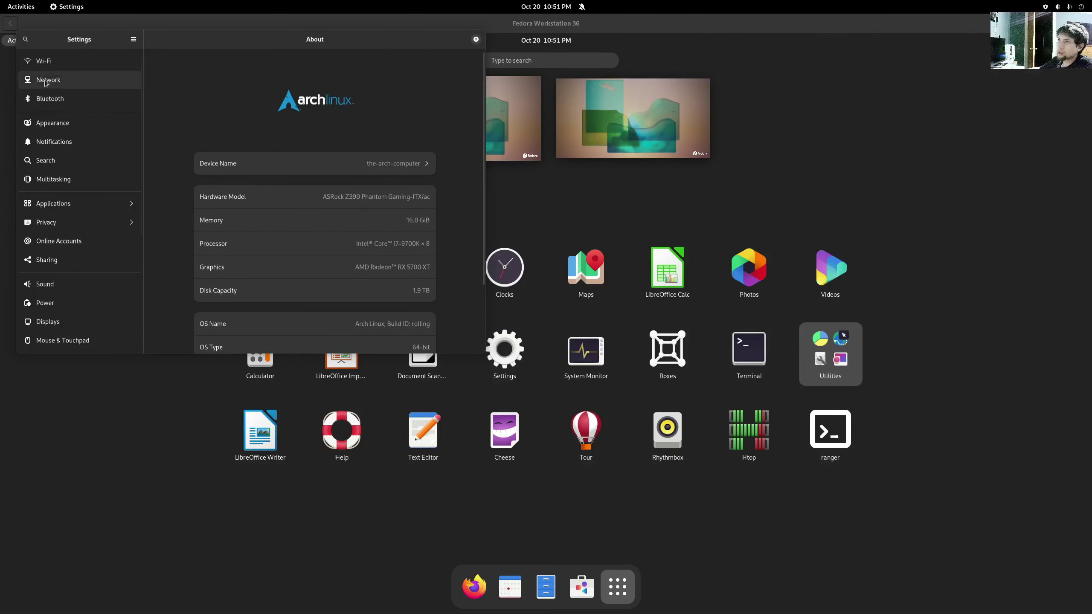
{"action": "scroll", "coordinate": [73, 181], "scroll_direction": "down", "scroll_amount": 5}
{"action": "scroll", "coordinate": [73, 181], "scroll_direction": "up", "scroll_amount": 5}
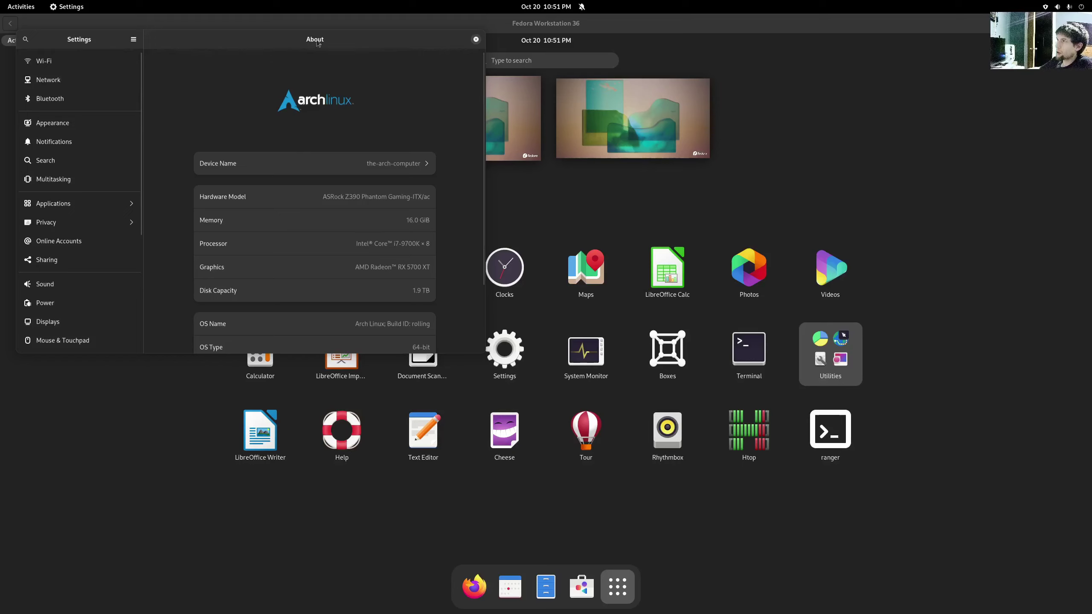
{"action": "left_click", "coordinate": [476, 39]}
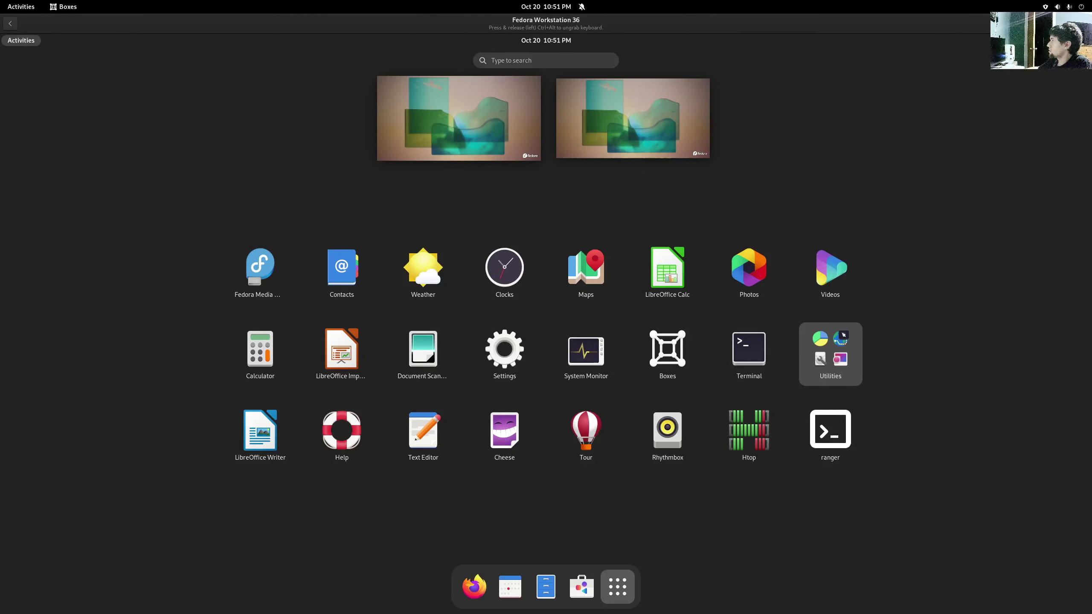
- Power off the Fedora guest from its system menu and confirm the shutdown
{"action": "left_click", "coordinate": [1071, 40]}
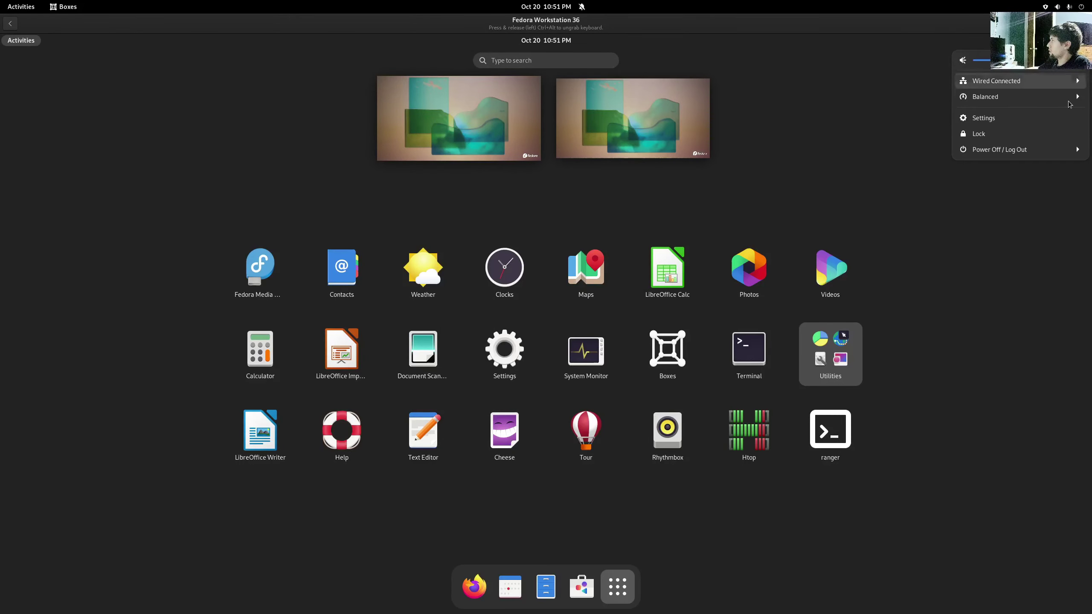
{"action": "left_click", "coordinate": [1003, 149]}
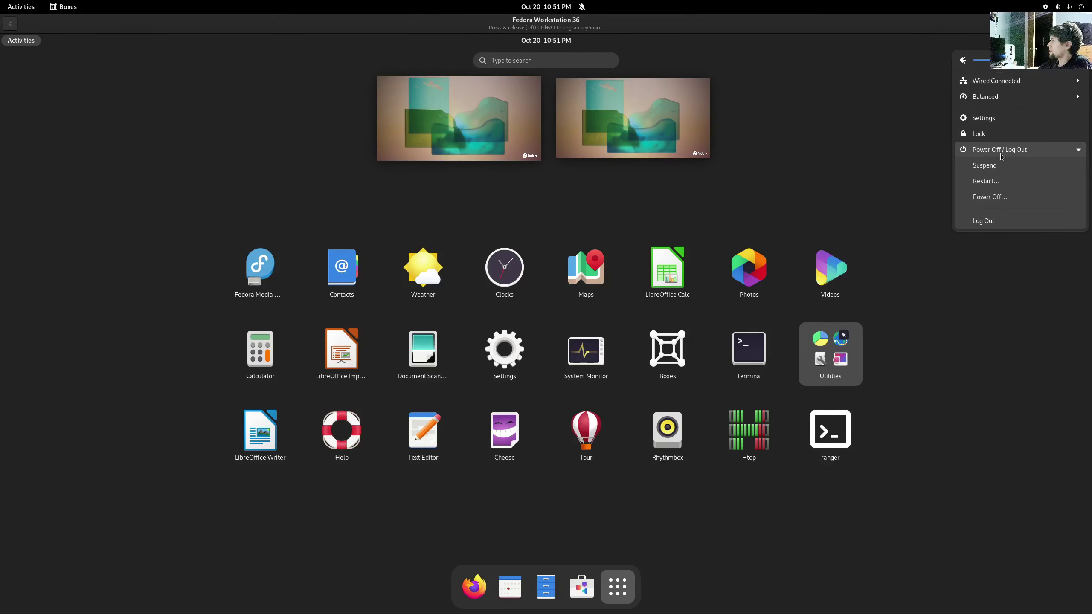
{"action": "left_click", "coordinate": [986, 198]}
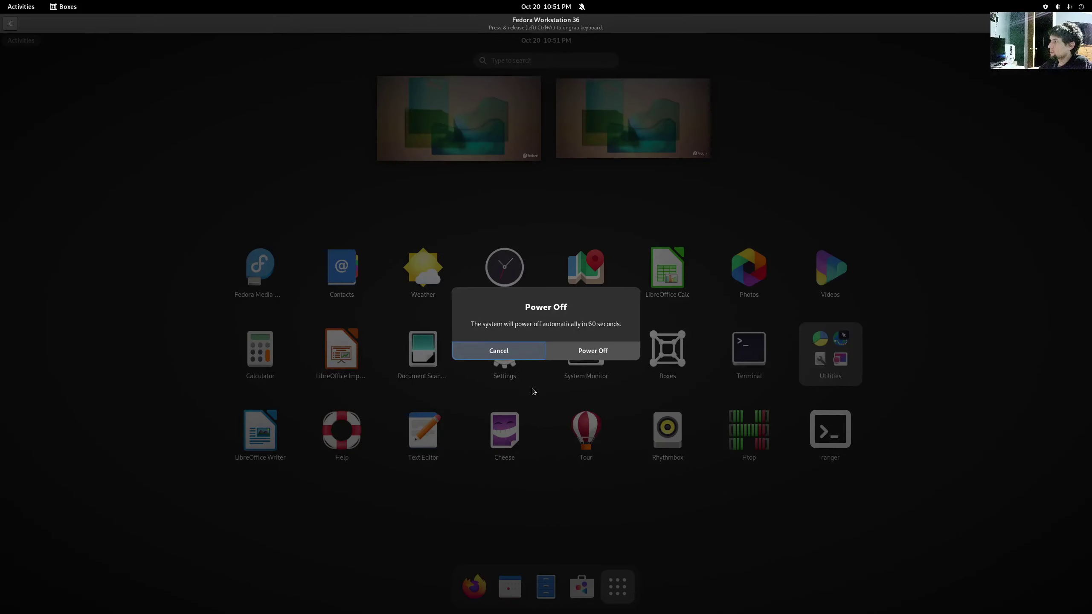
{"action": "left_click", "coordinate": [589, 356]}
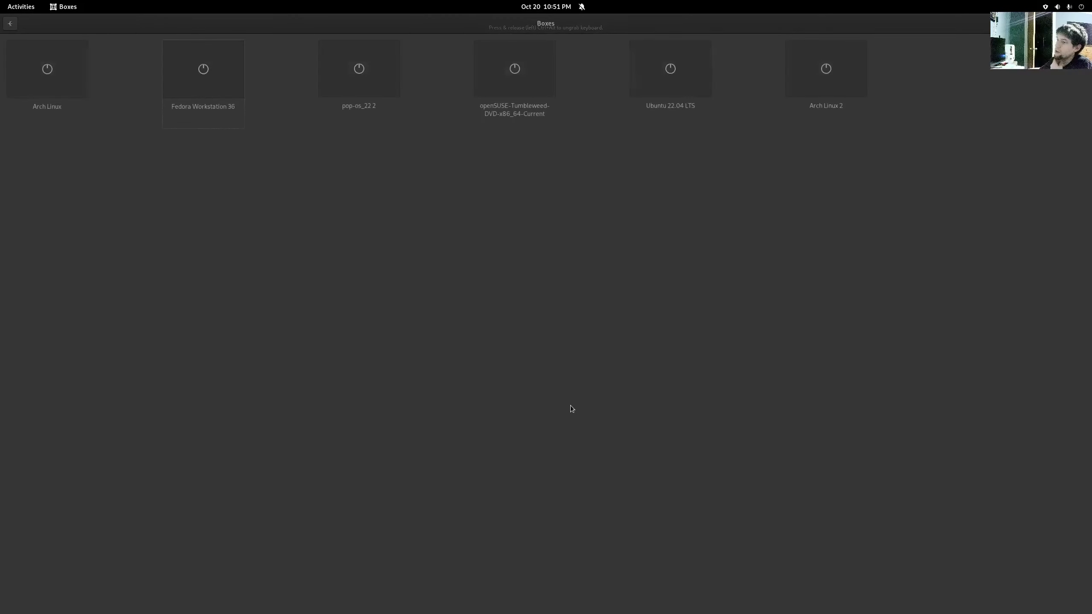
- Boot the pop-os_22.2 virtual machine from the Boxes collection
{"action": "left_click", "coordinate": [358, 63]}
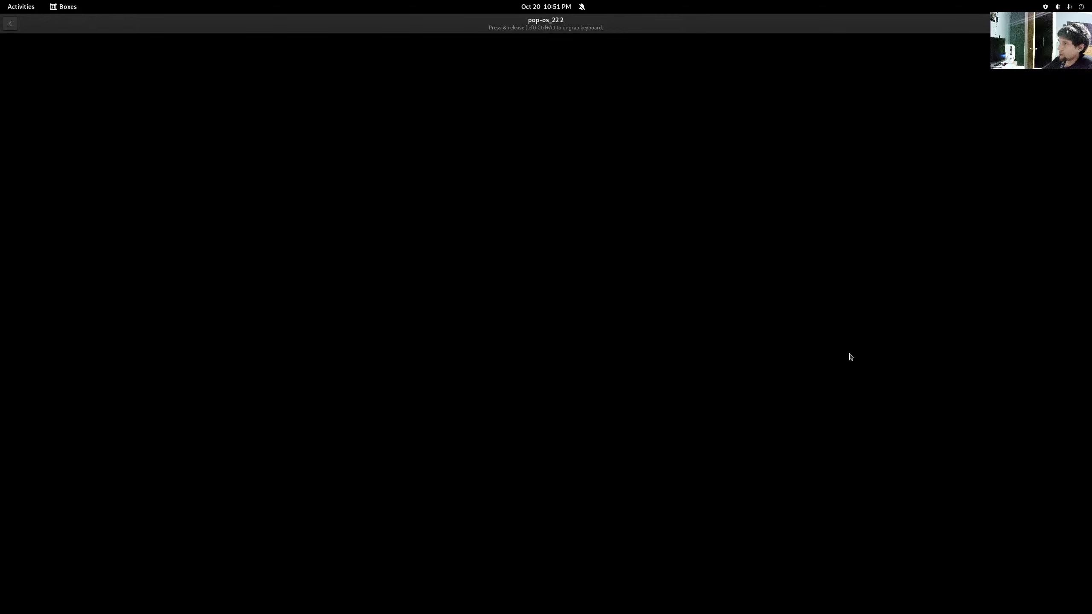
- Log in to the Pop!_OS guest with the account password and search the launcher for 'term'
{"action": "key", "text": "Return"}
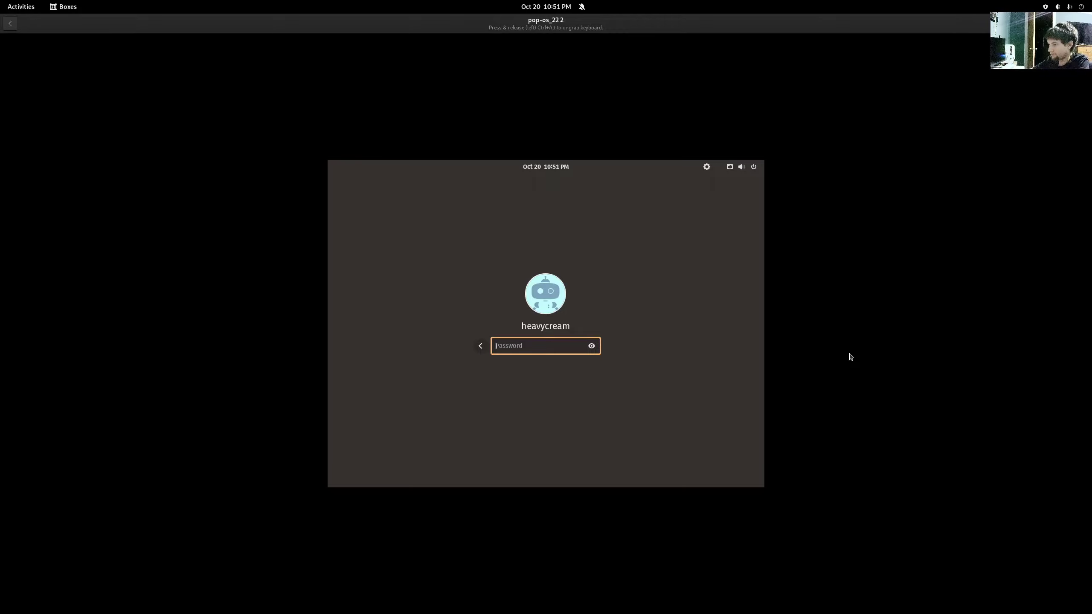
{"action": "type", "text": "*****"}
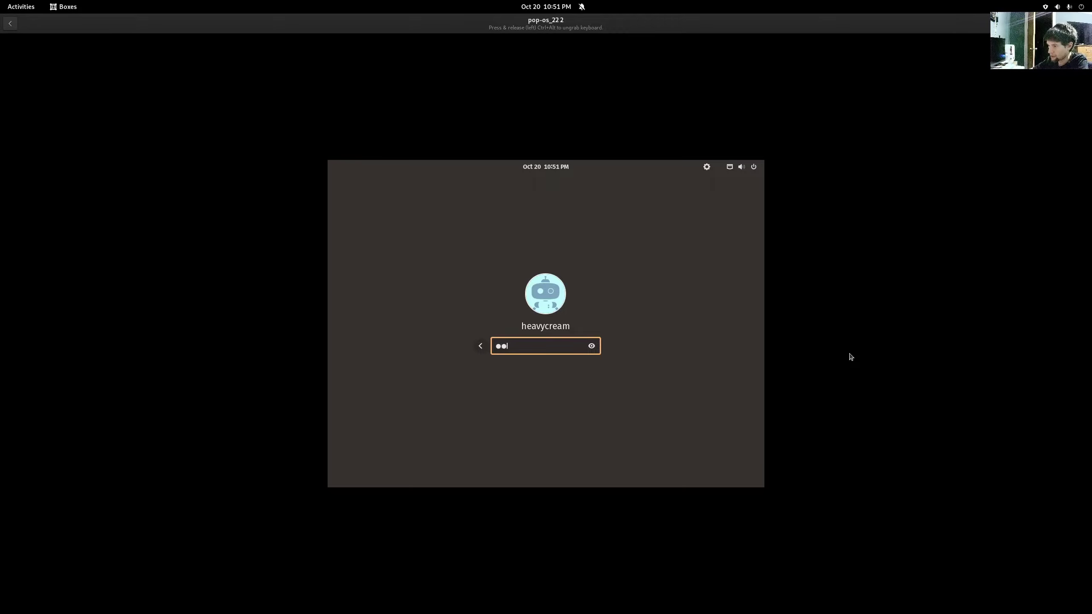
{"action": "key", "text": "Return"}
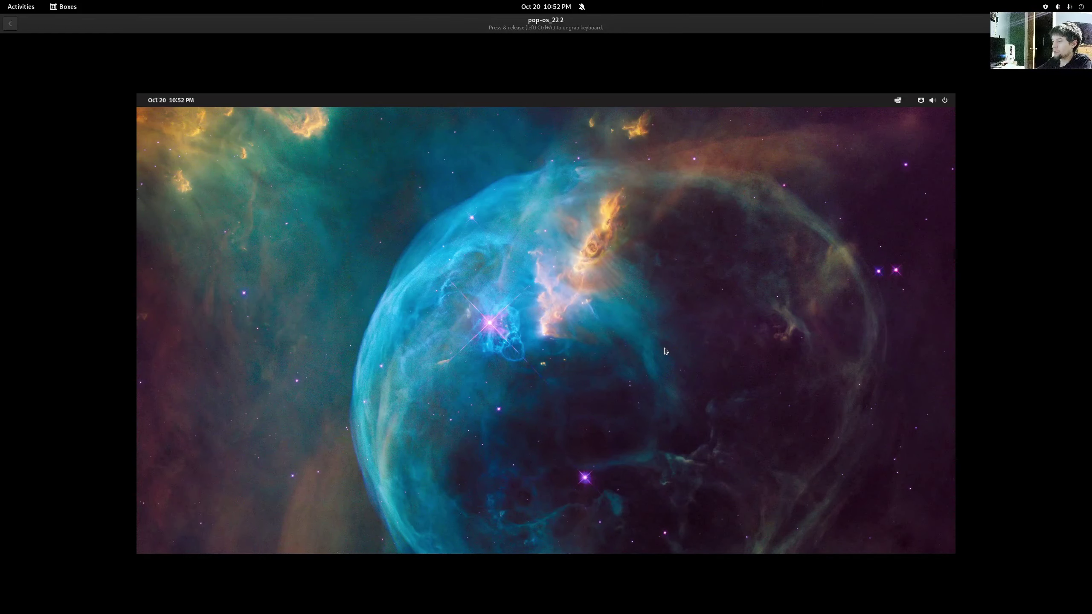
{"action": "key", "text": "super"}
{"action": "type", "text": "term"}
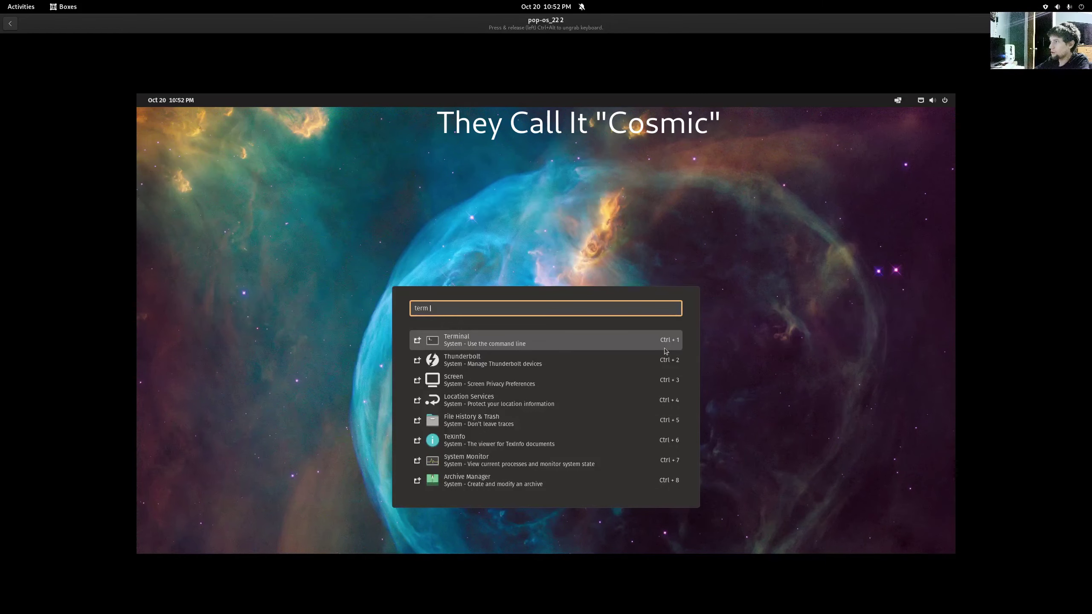
- Open Terminal and run 'xrandr -s 1920-1080' to change the resolution
{"action": "key", "text": "Return"}
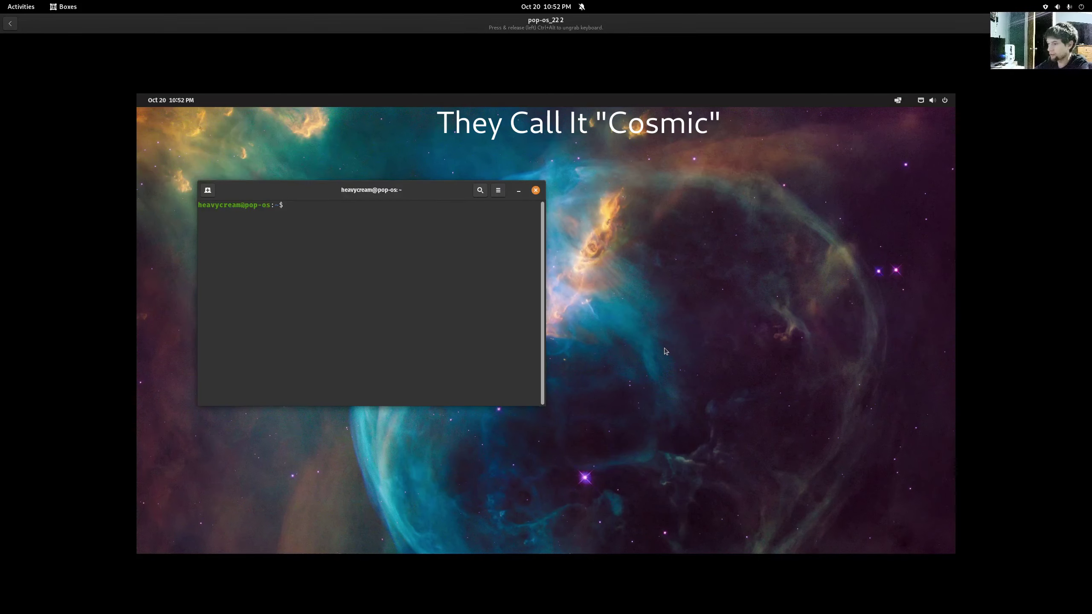
{"action": "type", "text": "xrand"}
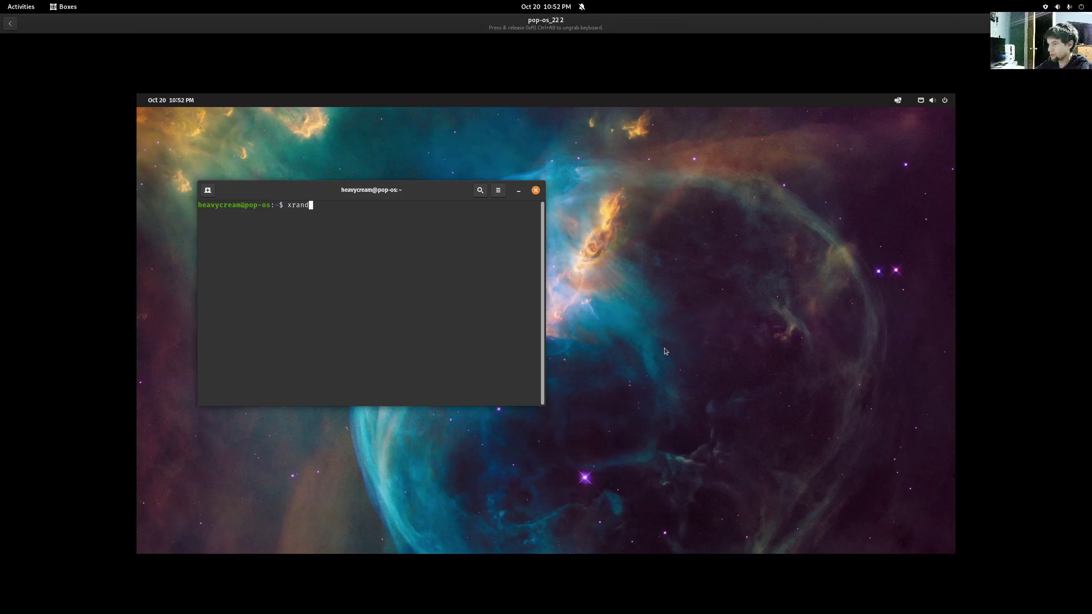
{"action": "type", "text": "r 1920x"}
{"action": "key", "text": "BackSpace"}
{"action": "key", "text": "BackSpace"}
{"action": "key", "text": "BackSpace"}
{"action": "key", "text": "BackSpace"}
{"action": "key", "text": "BackSpace"}
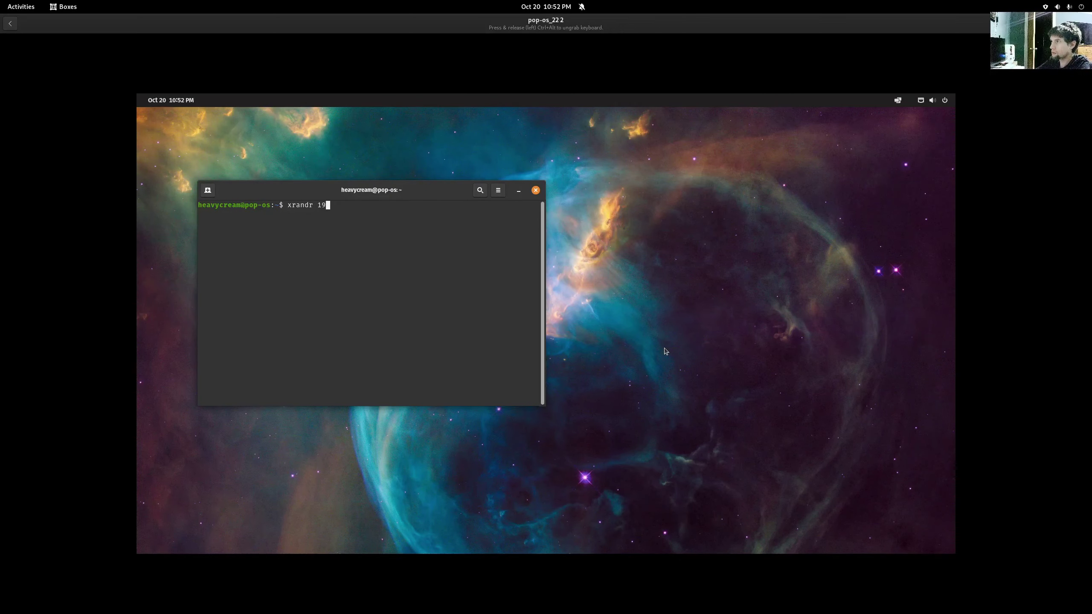
{"action": "type", "text": "-s "}
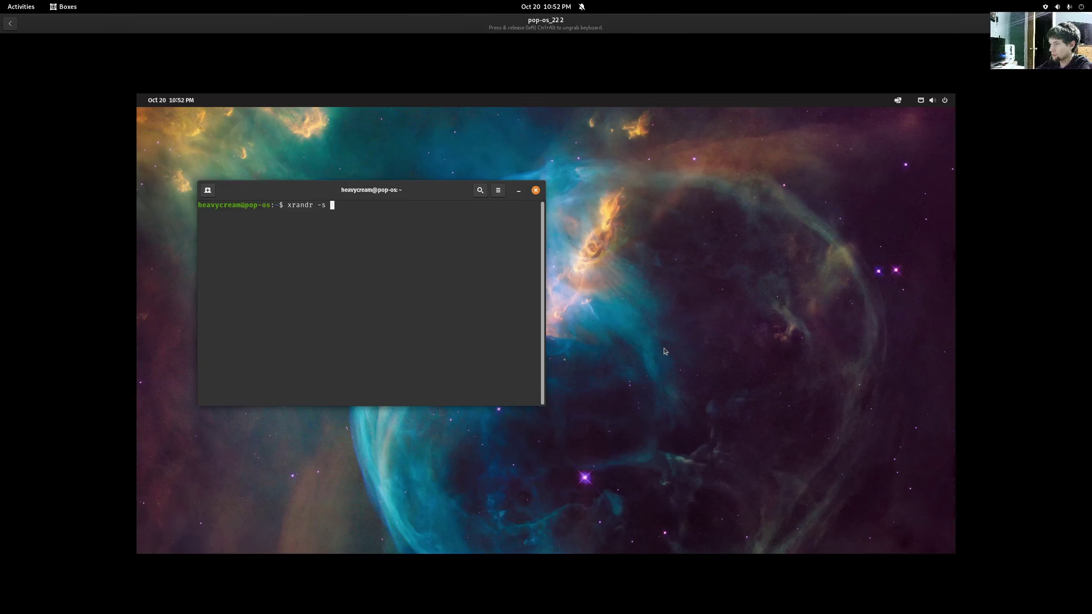
{"action": "type", "text": "1920"}
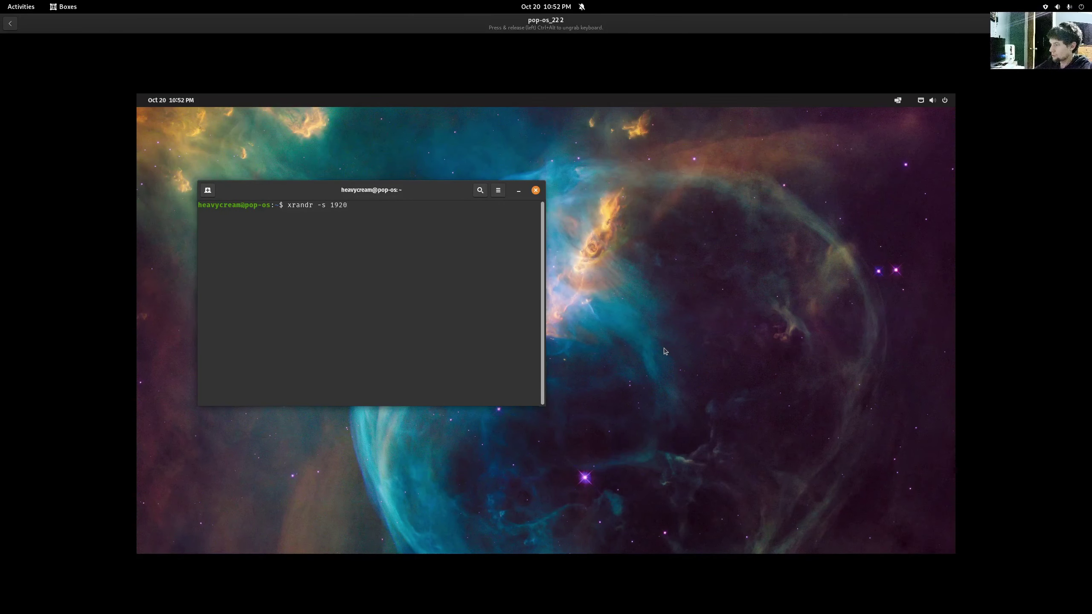
{"action": "type", "text": "-10"}
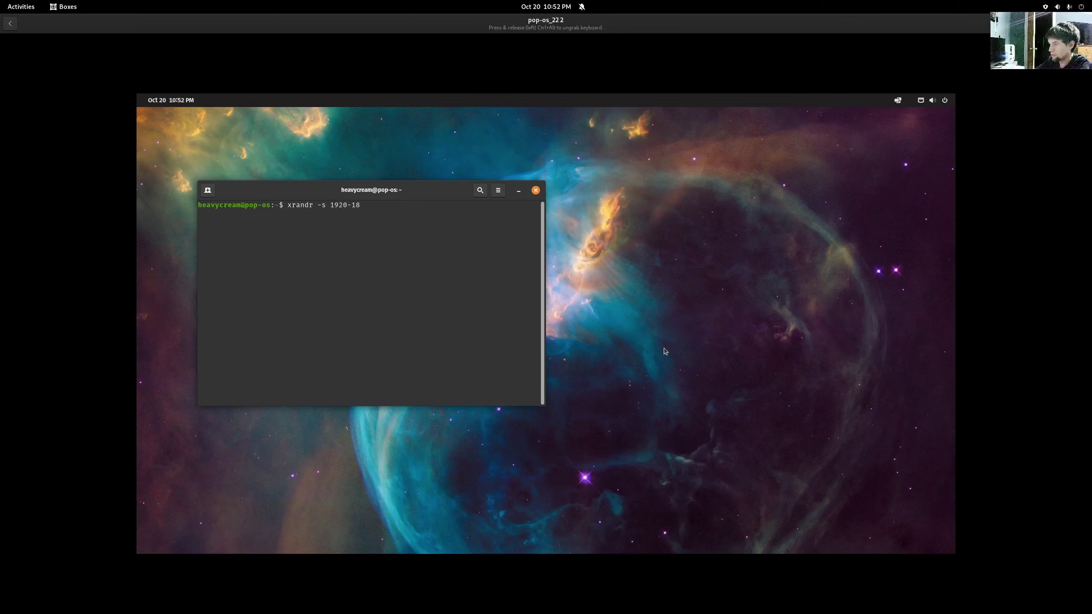
{"action": "type", "text": "80"}
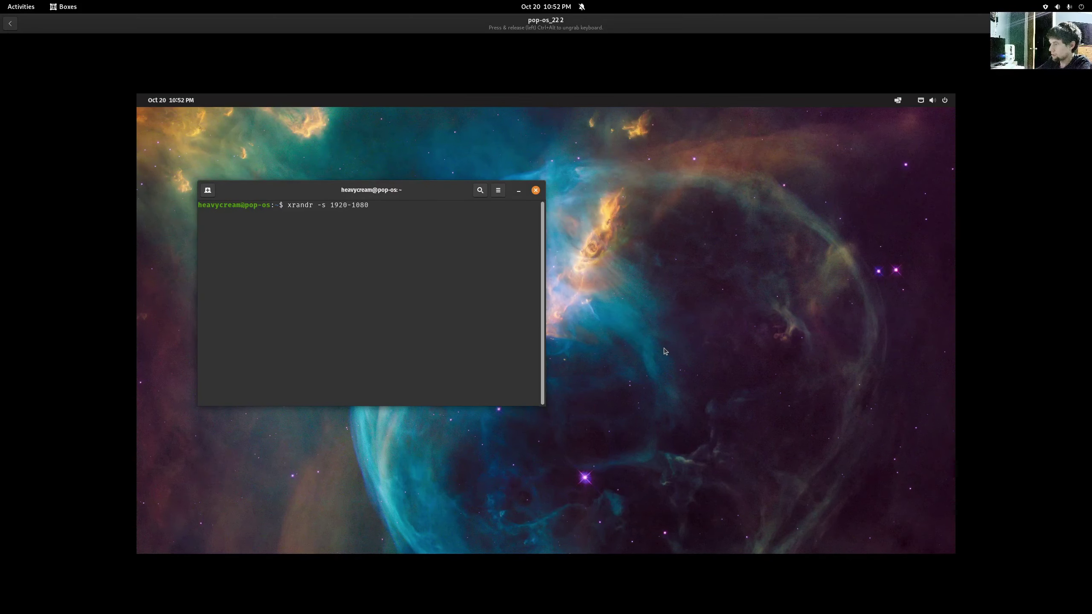
{"action": "key", "text": "Return"}
- Rerun the command as 'xrandr -s 1920x1080', then close the terminal and reopen the launcher
{"action": "key", "text": "Up"}
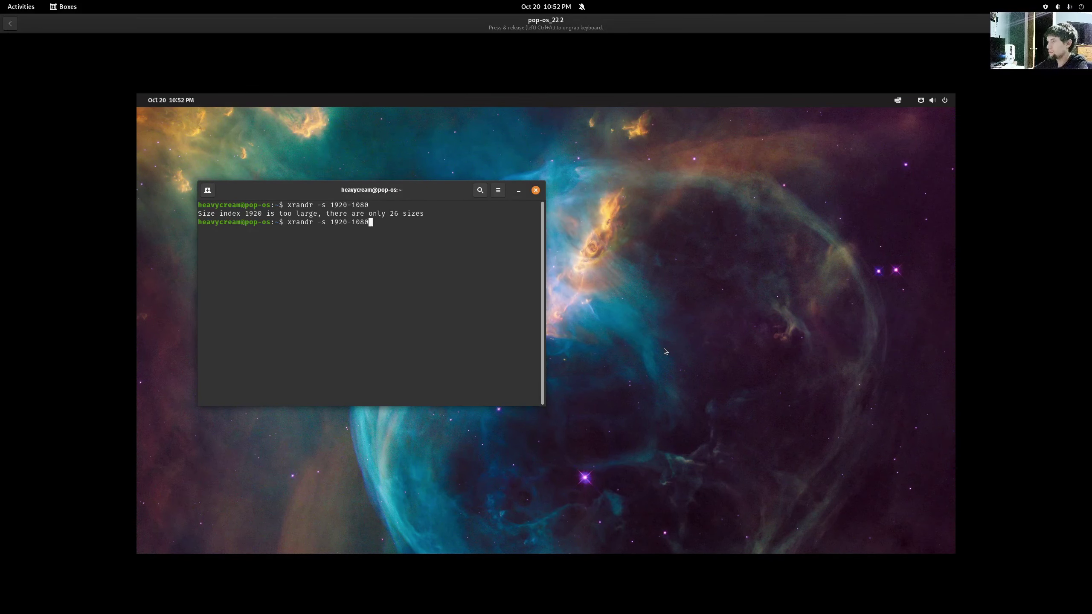
{"action": "key", "text": "Left"}
{"action": "key", "text": "Left"}
{"action": "key", "text": "Left"}
{"action": "key", "text": "Left"}
{"action": "key", "text": "BackSpace"}
{"action": "type", "text": "x"}
{"action": "key", "text": "Return"}
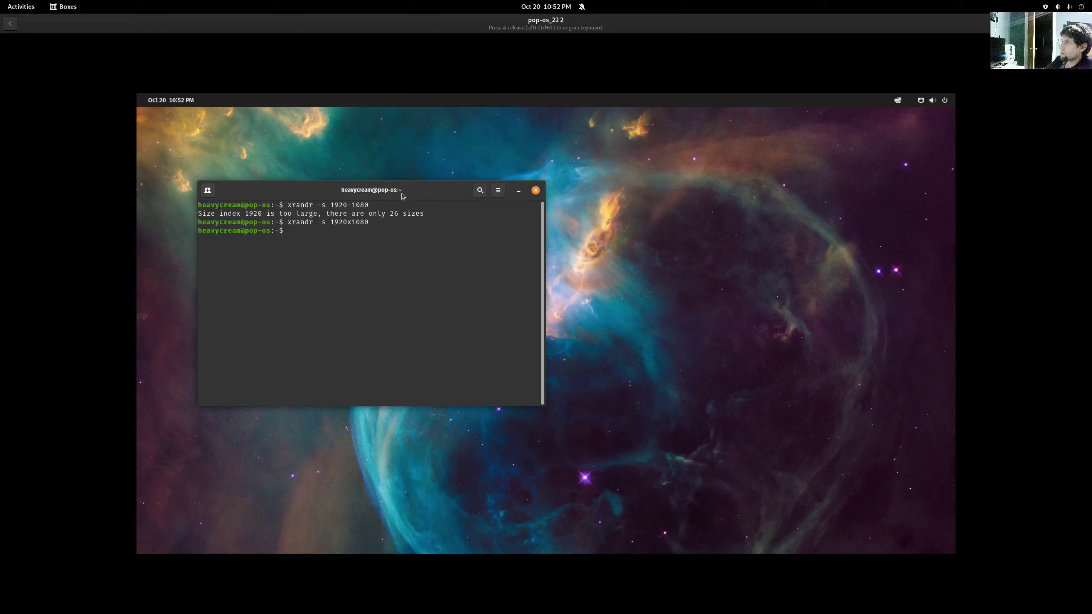
{"action": "left_click", "coordinate": [535, 190]}
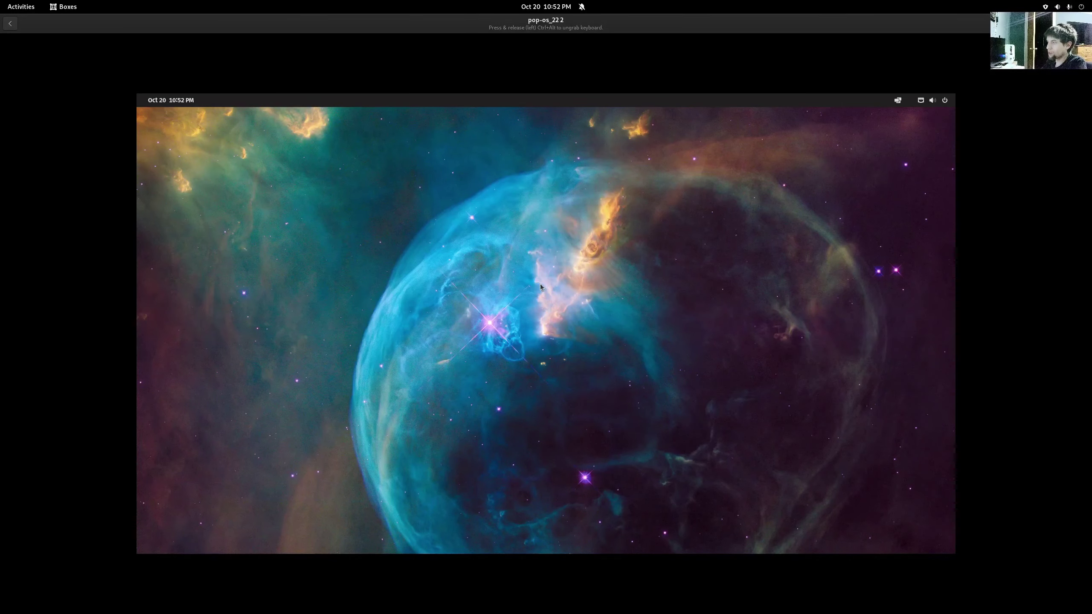
{"action": "key", "text": "super"}
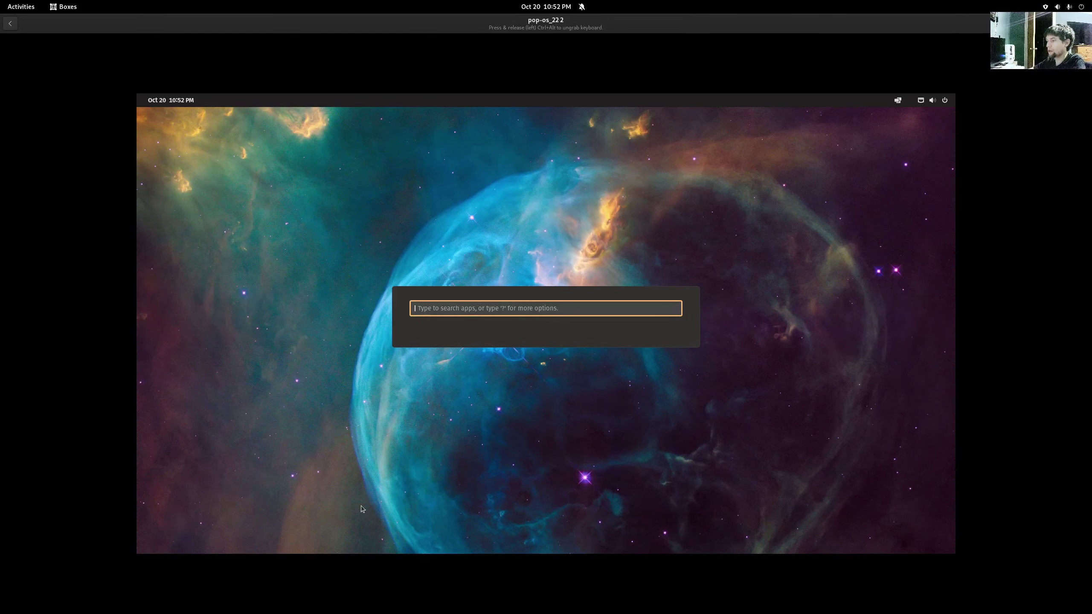
- Open Terminal from the launcher and run neofetch to check system info and used memory
{"action": "type", "text": "term"}
{"action": "key", "text": "Return"}
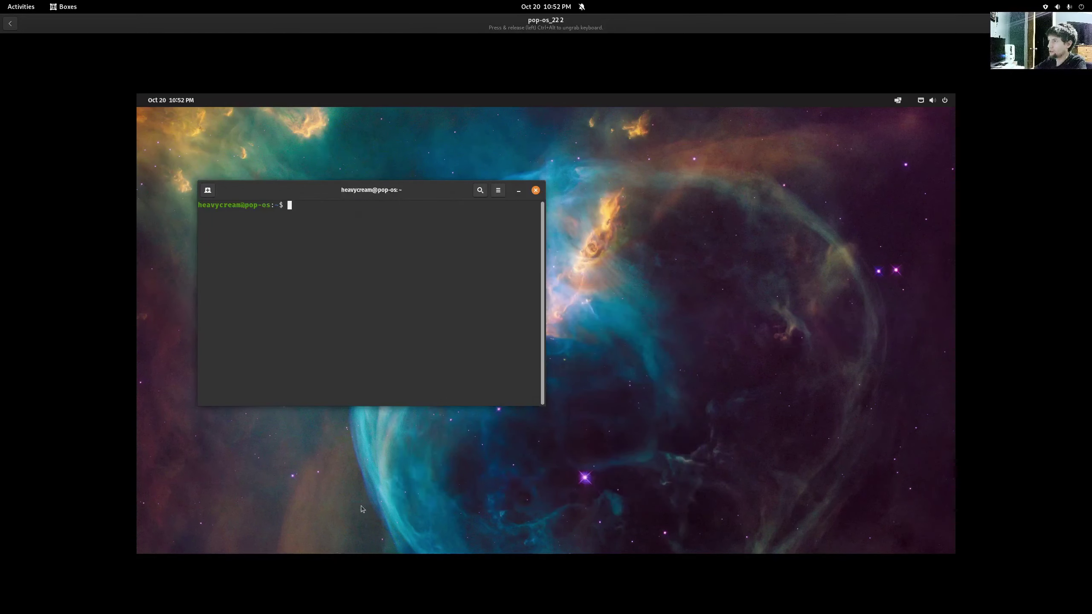
{"action": "type", "text": "ne"}
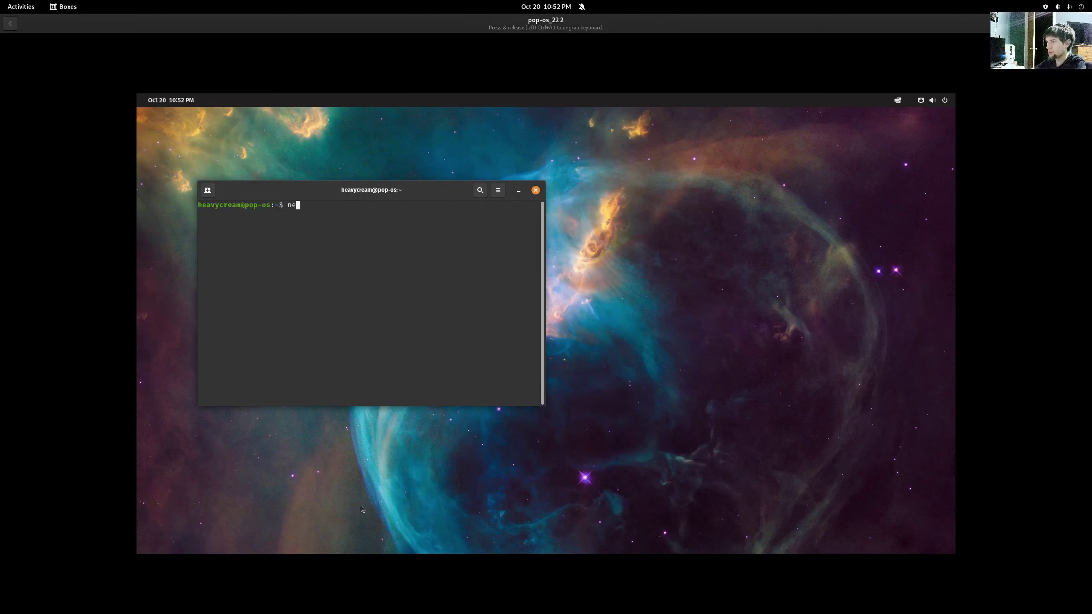
{"action": "type", "text": "ofetch"}
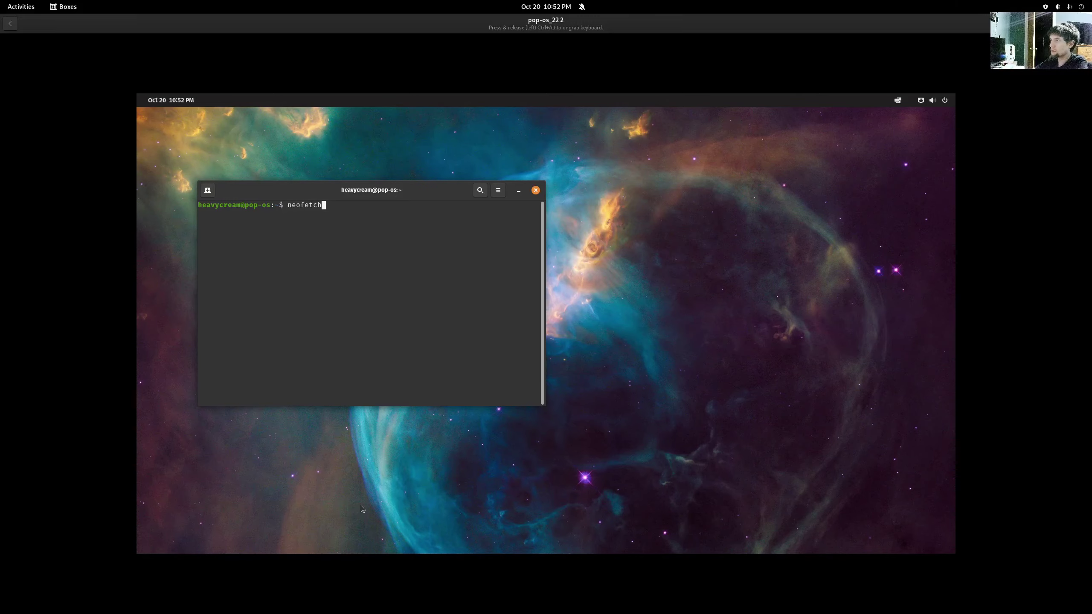
{"action": "key", "text": "Return"}
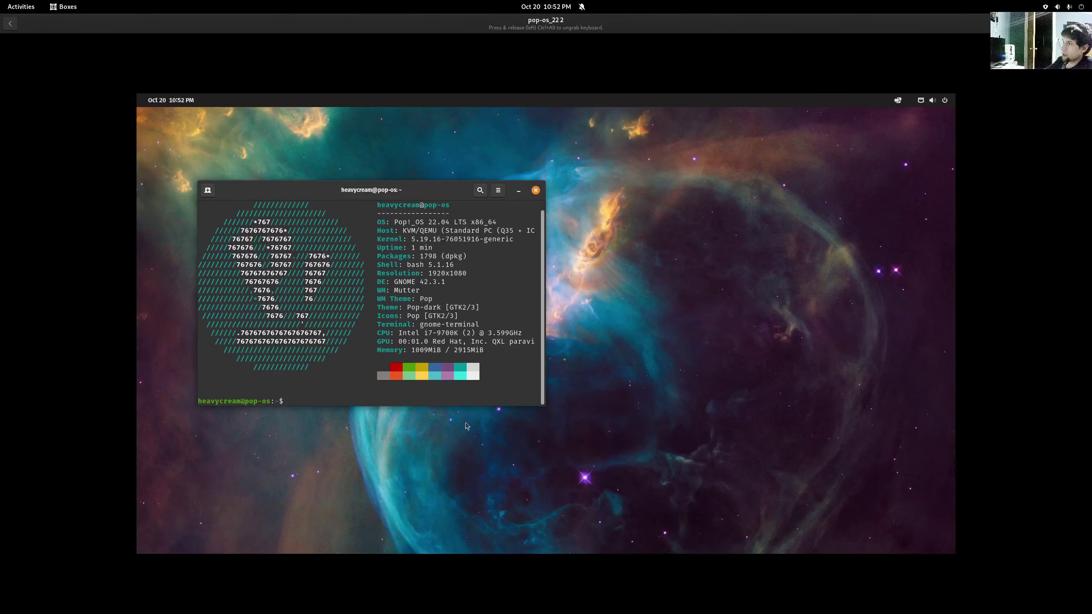
{"action": "left_click_drag", "start_coordinate": [412, 349], "coordinate": [437, 349]}
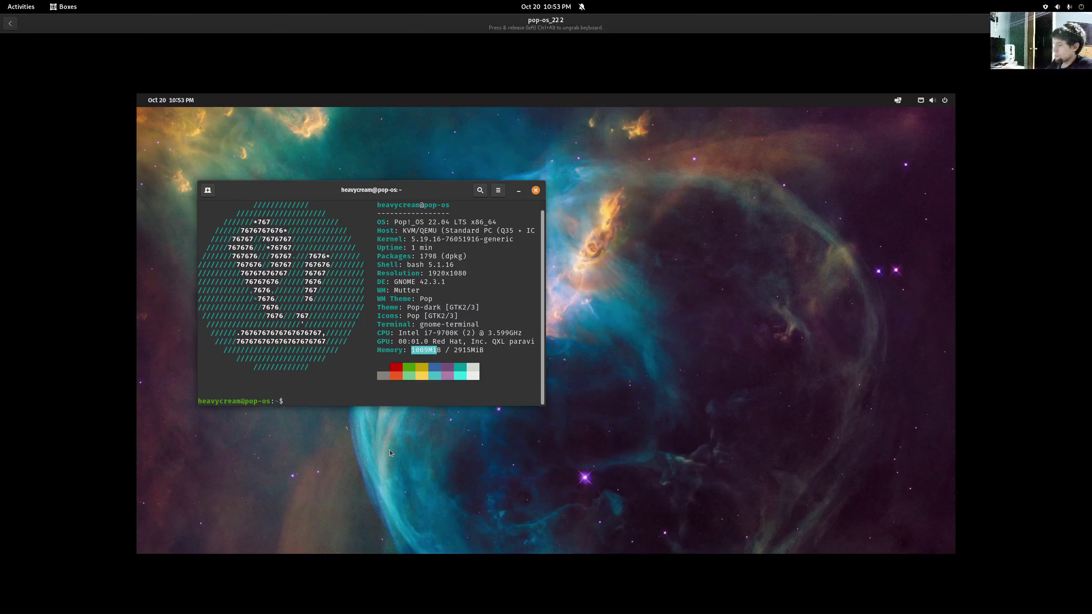
- Run 'sudo apt update && sudo apt upgrade' with the password, then close the terminal
{"action": "type", "text": "sudo"}
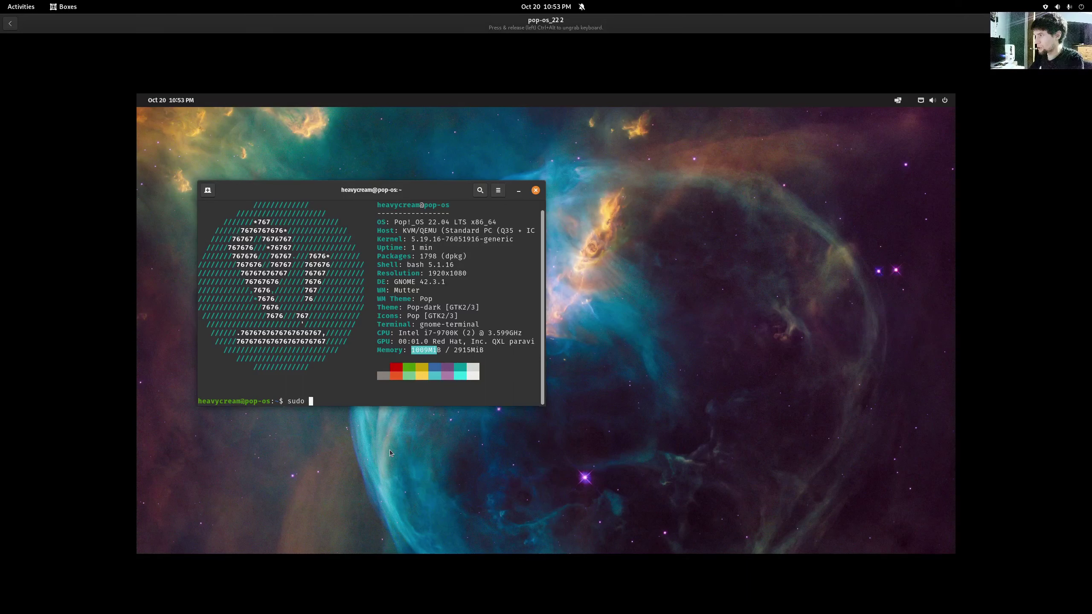
{"action": "type", "text": "pacman"}
{"action": "key", "text": "BackSpace"}
{"action": "key", "text": "BackSpace"}
{"action": "key", "text": "BackSpace"}
{"action": "key", "text": "BackSpace"}
{"action": "key", "text": "BackSpace"}
{"action": "key", "text": "BackSpace"}
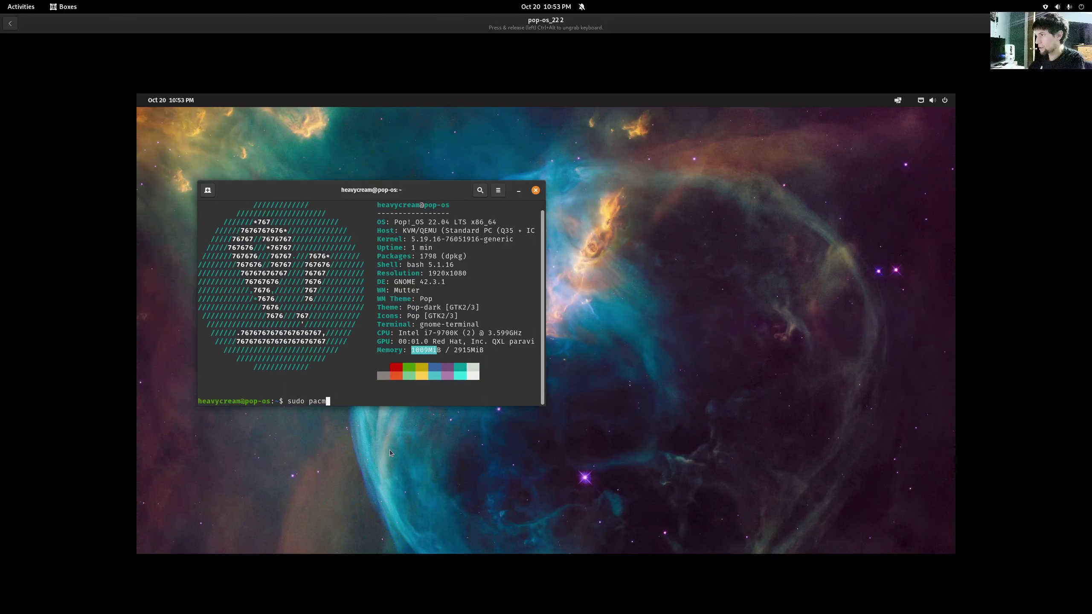
{"action": "type", "text": "dnf"}
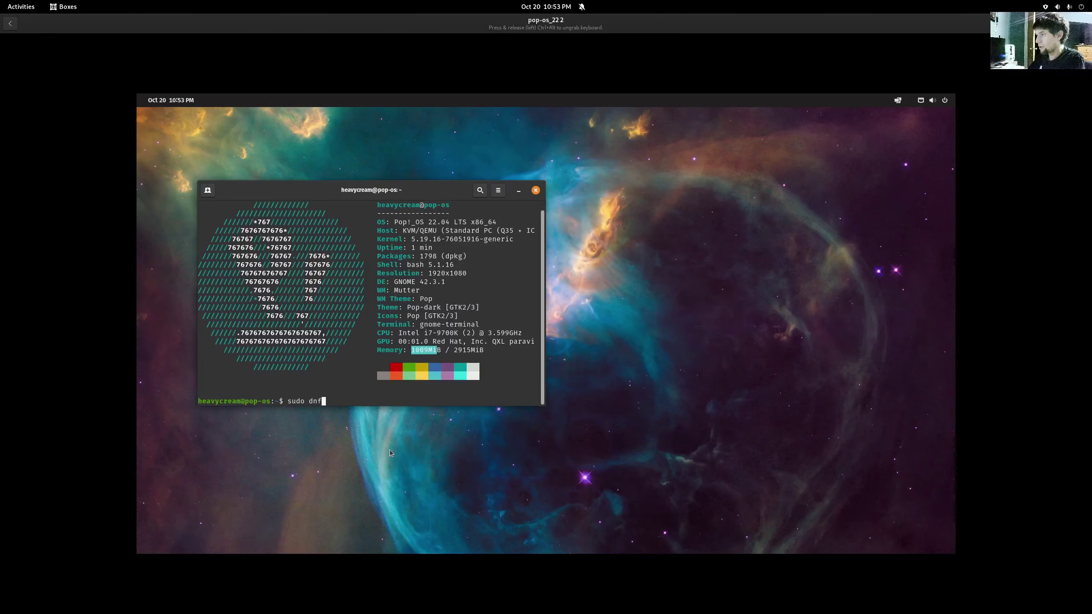
{"action": "key", "text": "BackSpace"}
{"action": "key", "text": "BackSpace"}
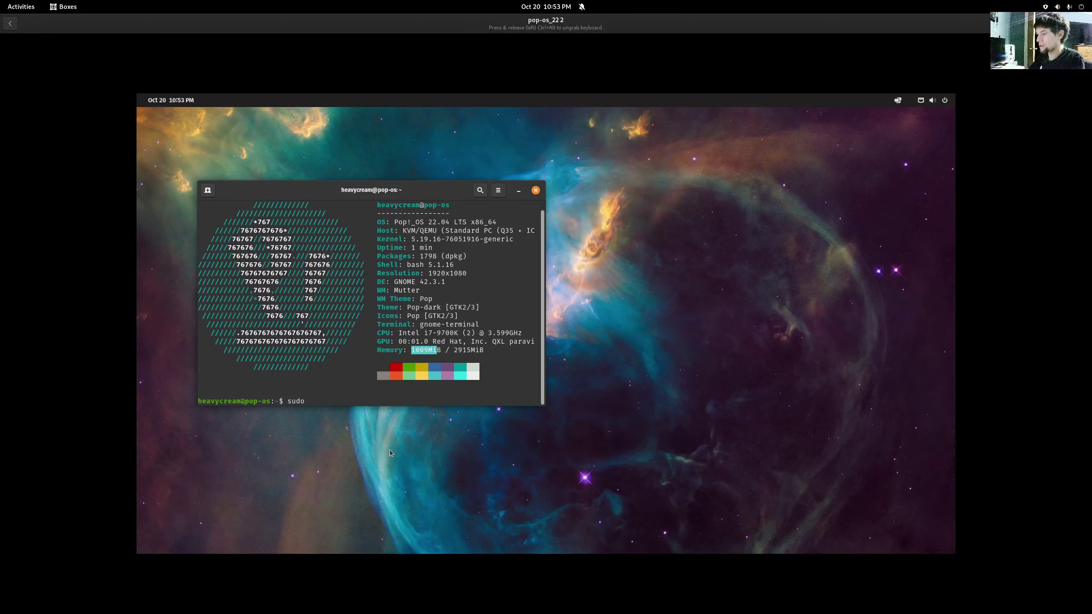
{"action": "type", "text": "apt"}
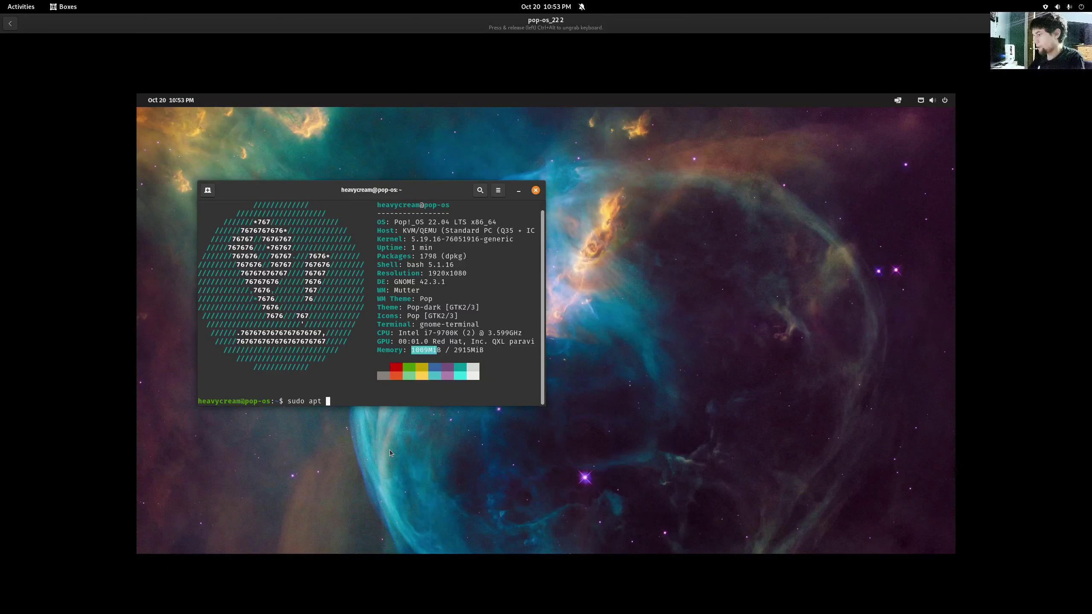
{"action": "type", "text": " update "}
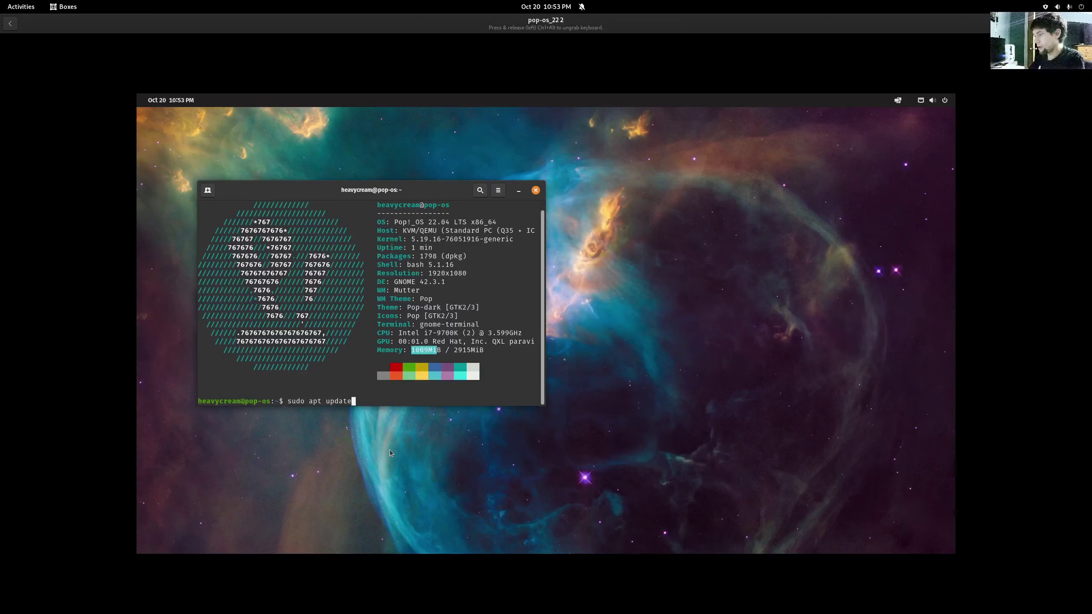
{"action": "type", "text": "&& sudo a"}
{"action": "type", "text": "pt up"}
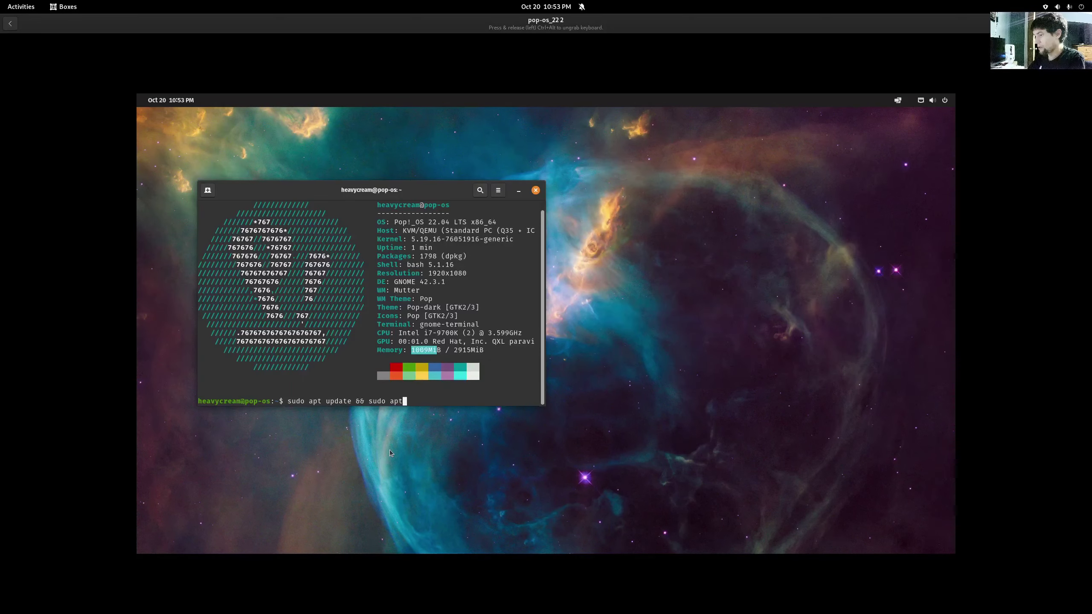
{"action": "type", "text": "grade"}
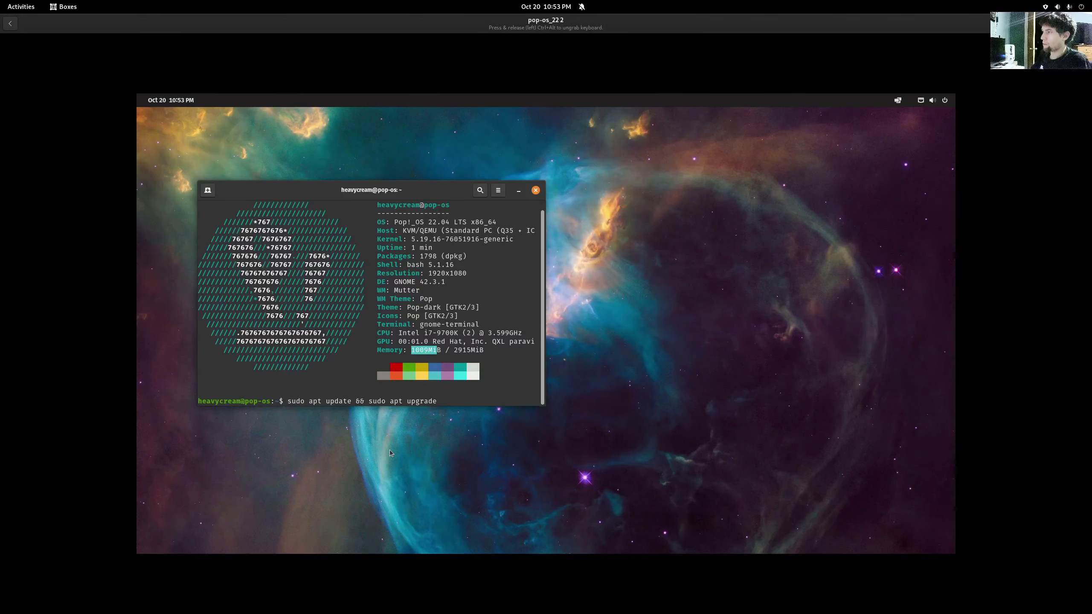
{"action": "key", "text": "Return"}
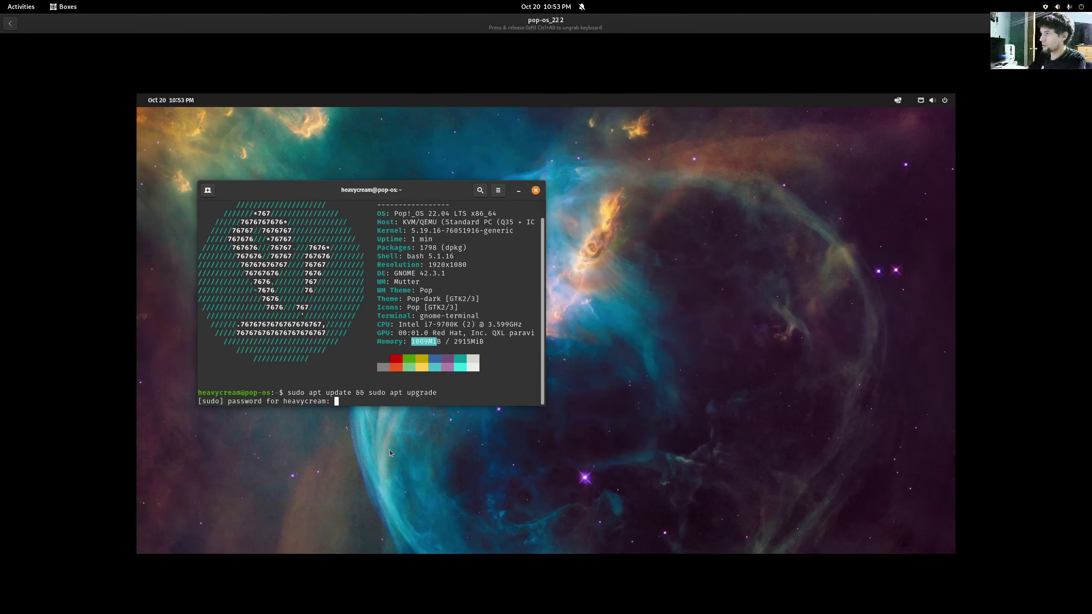
{"action": "key", "text": "Return"}
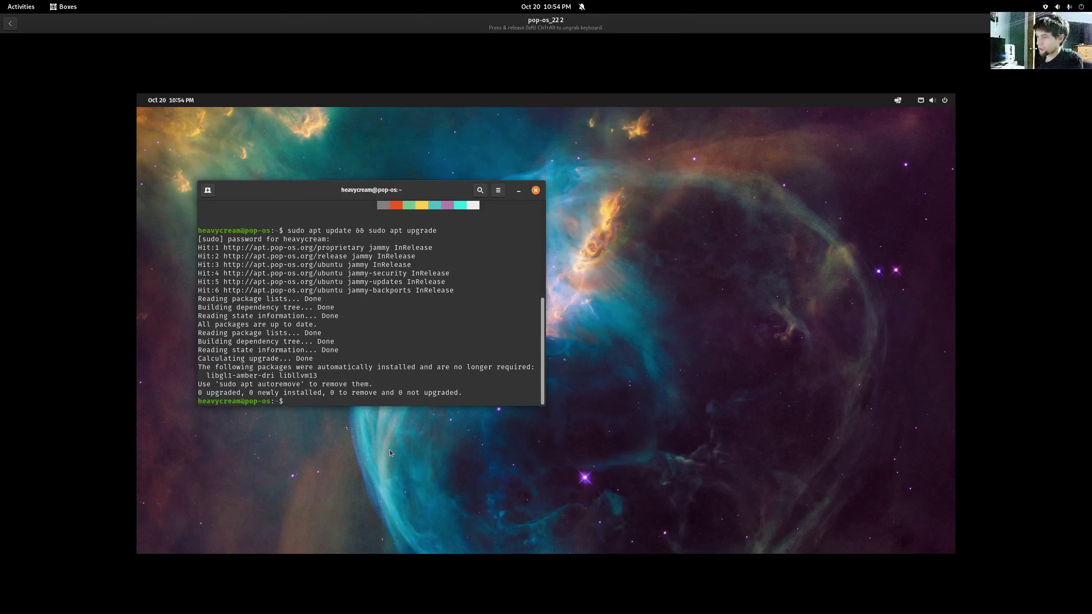
{"action": "left_click", "coordinate": [537, 190]}
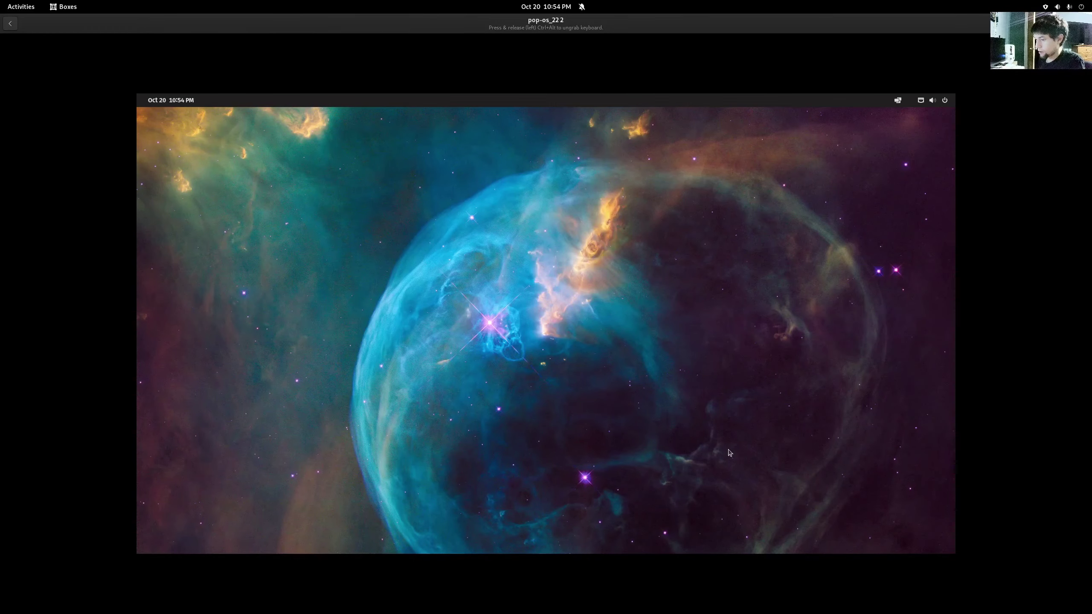
- Open Files and browse Starred, Recent, Home and Desktop, ending on Other Locations
{"action": "key", "text": "super"}
{"action": "type", "text": "files"}
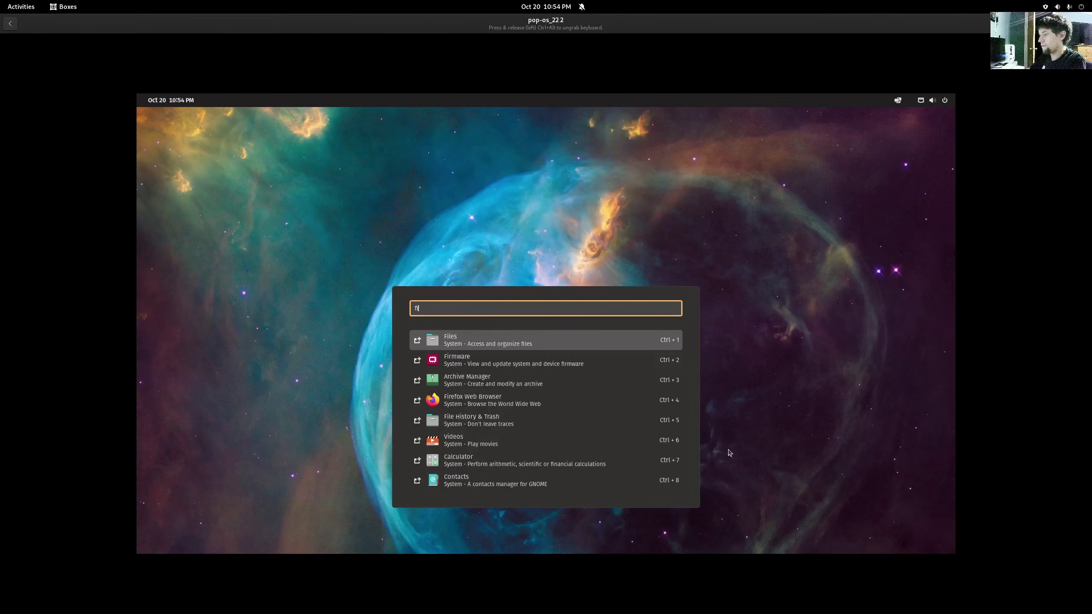
{"action": "key", "text": "Return"}
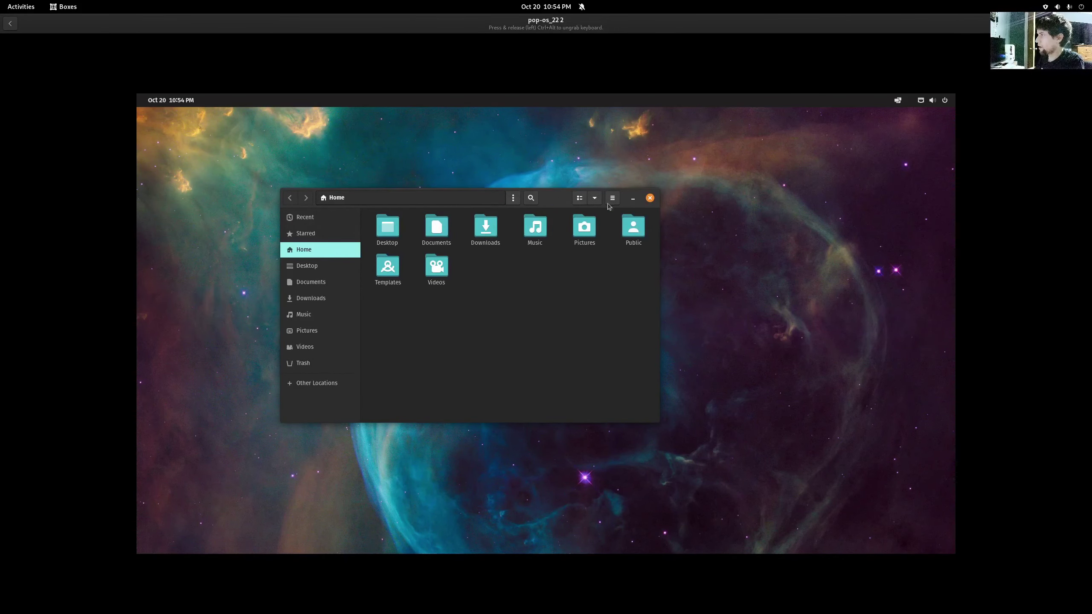
{"action": "left_click", "coordinate": [317, 233]}
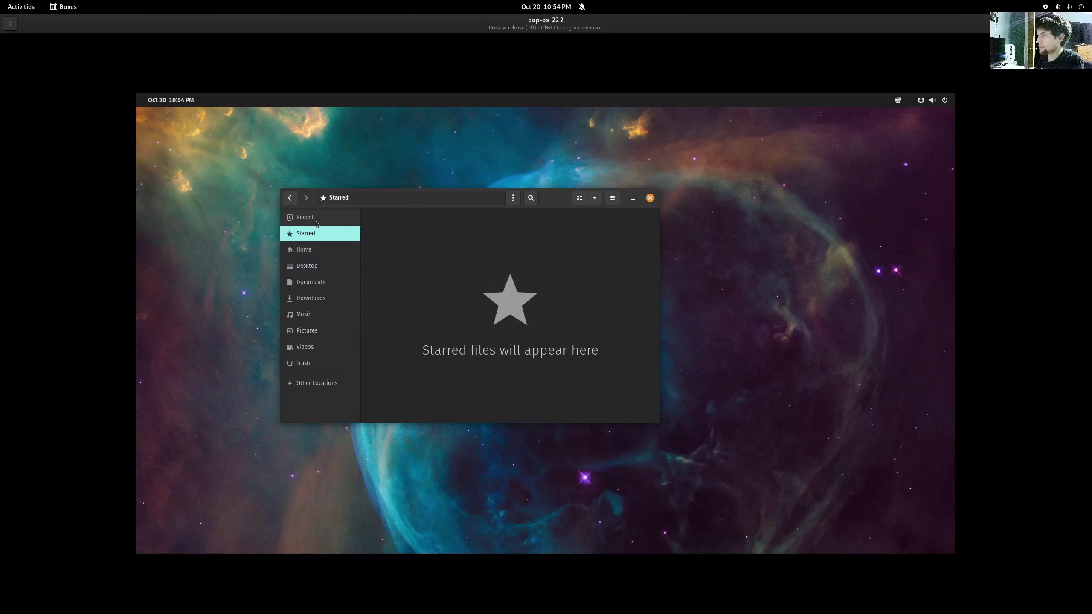
{"action": "left_click", "coordinate": [318, 218]}
{"action": "left_click", "coordinate": [318, 234]}
{"action": "left_click", "coordinate": [319, 250]}
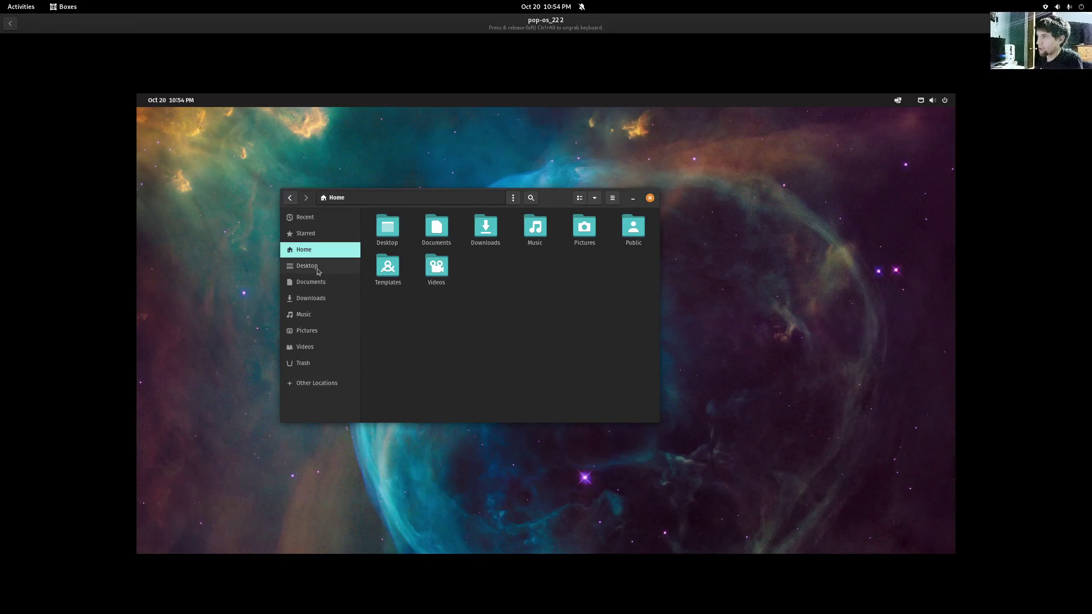
{"action": "left_click", "coordinate": [312, 266]}
{"action": "left_click", "coordinate": [320, 251]}
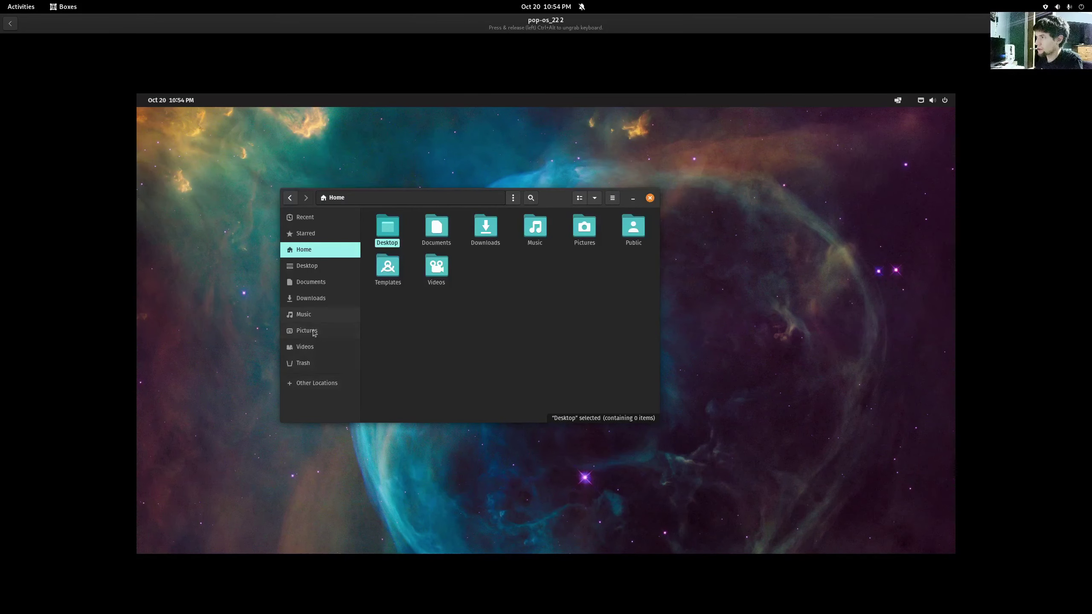
{"action": "left_click", "coordinate": [322, 387]}
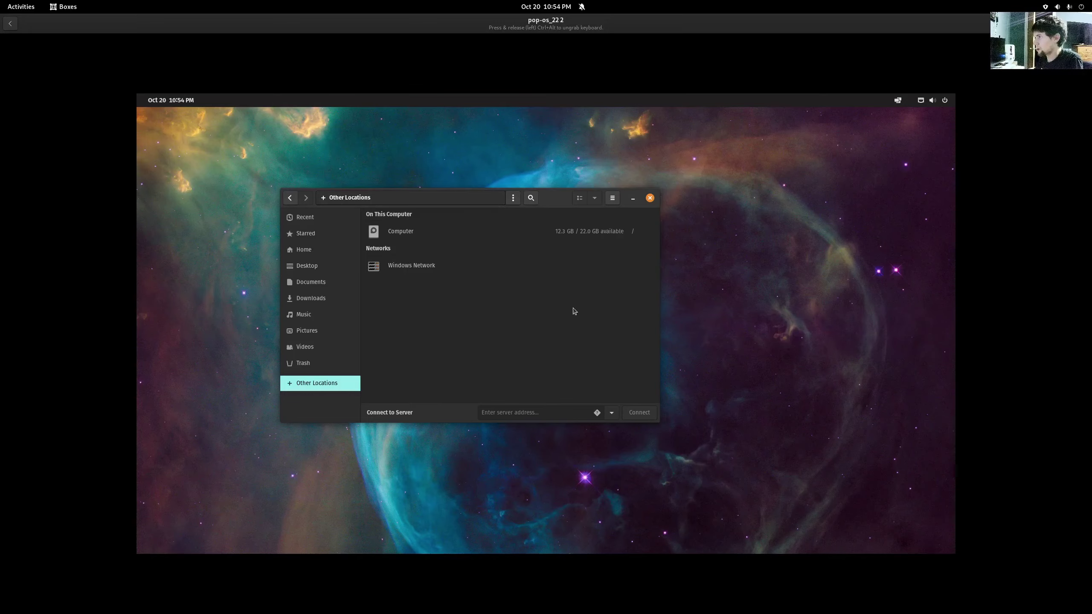
- Launch a new Terminal from the launcher search
{"action": "key", "text": "super"}
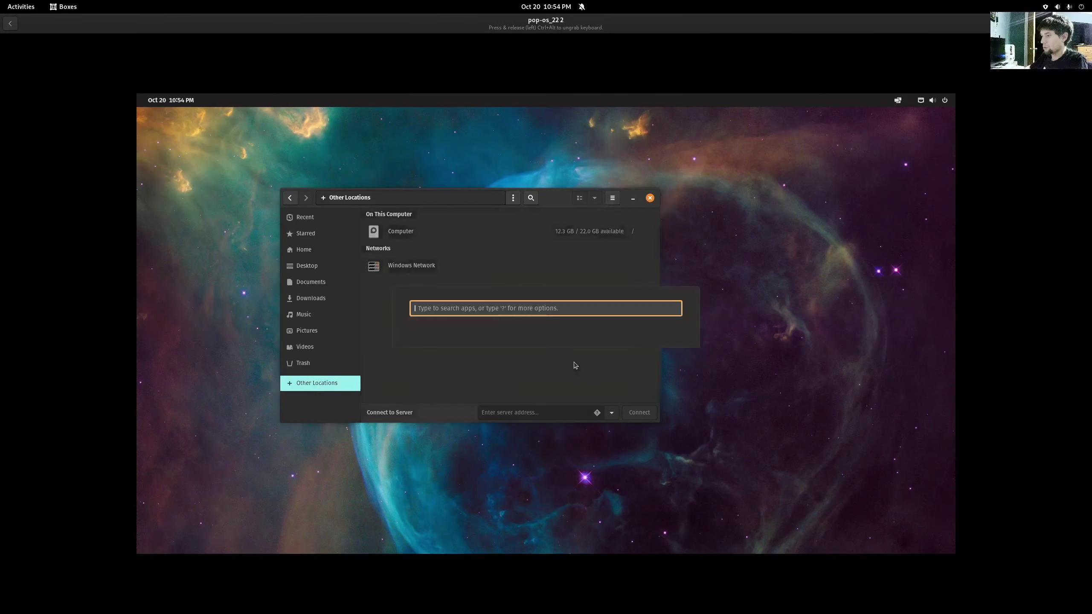
{"action": "type", "text": "term"}
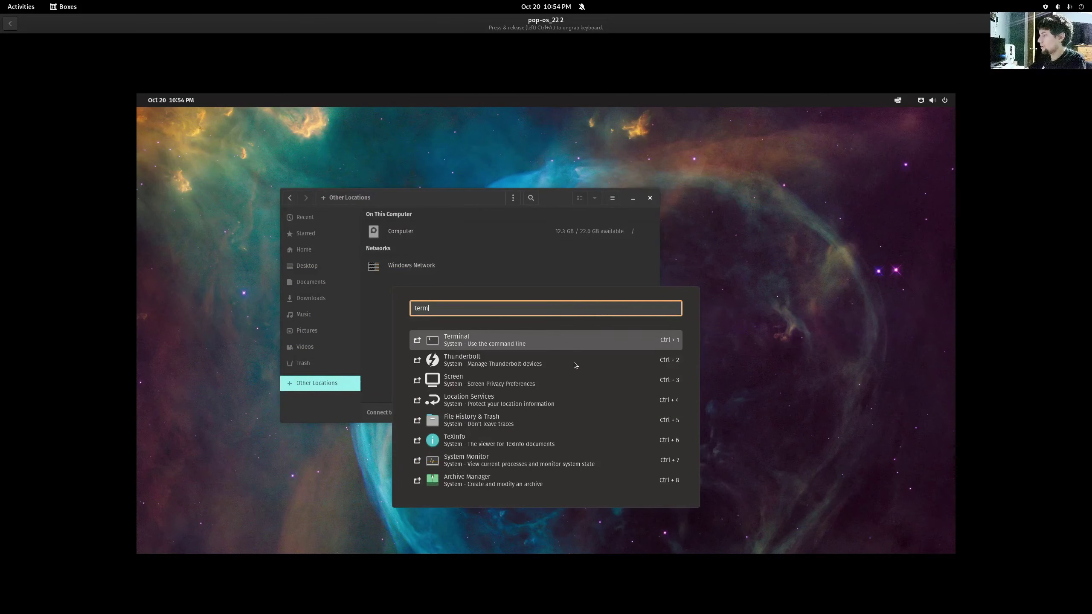
{"action": "key", "text": "Return"}
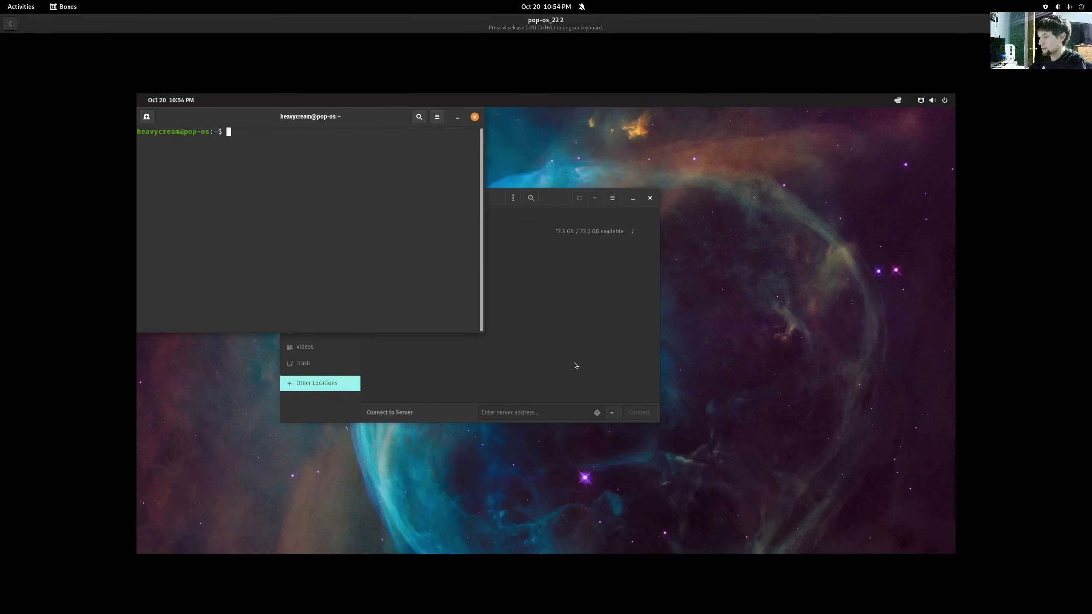
- Run htop in the Pop!_OS guest terminal to show CPU and memory meters and processes
{"action": "type", "text": "htop"}
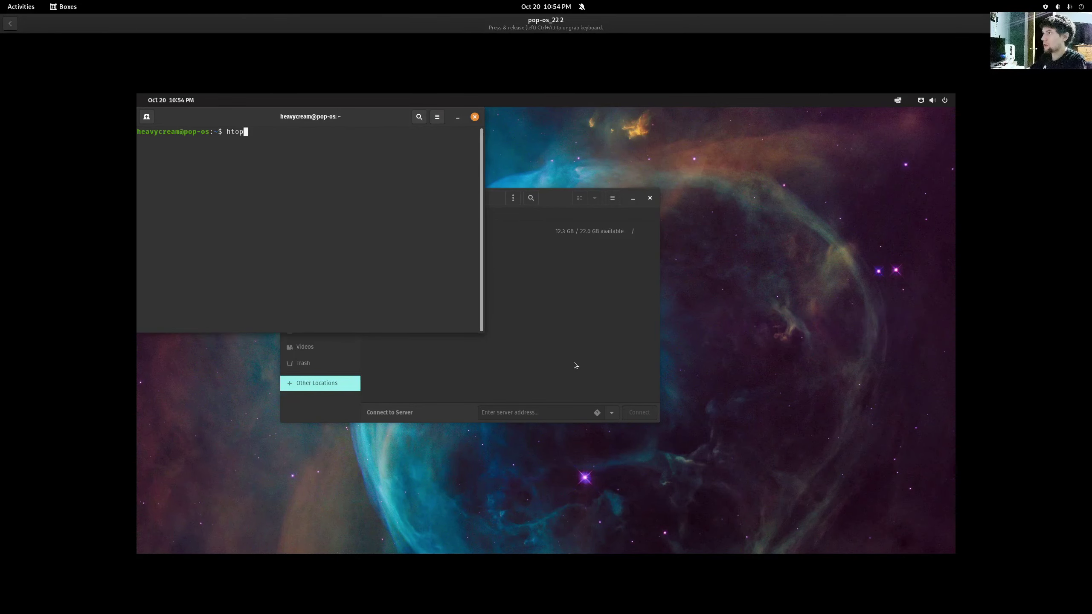
{"action": "key", "text": "Return"}
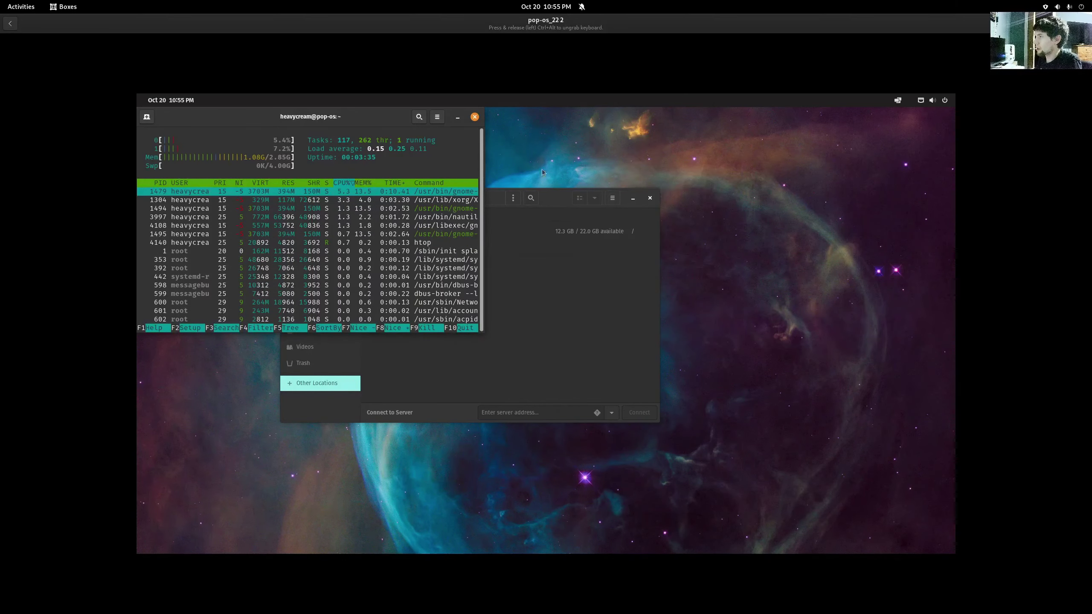
{"action": "left_click", "coordinate": [932, 100]}
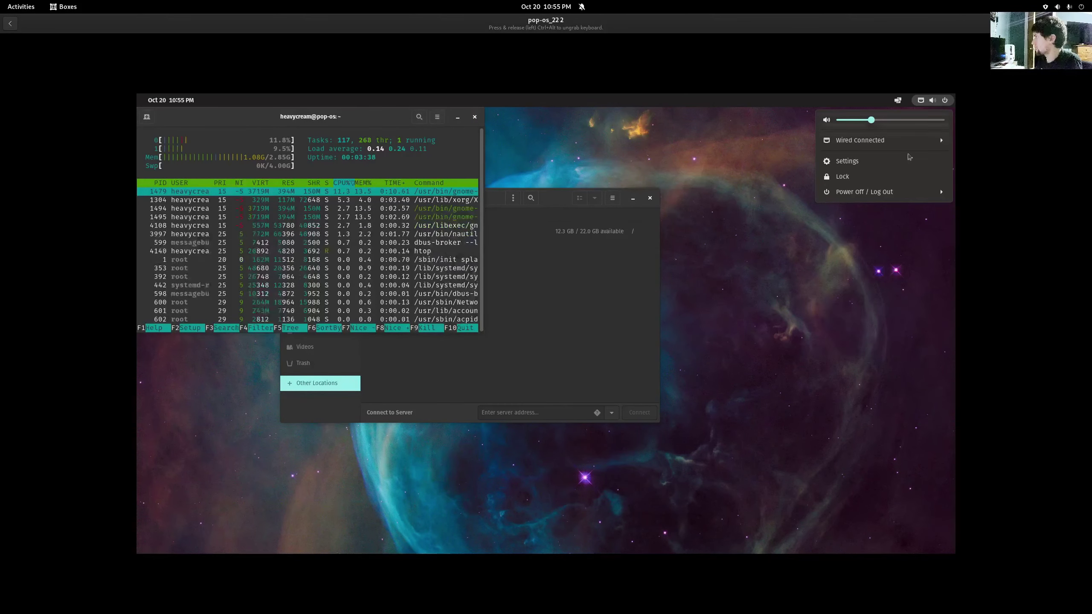
- View the guest's Settings Support > About page, reporting Pop!_OS 22.04 LTS on KVM
{"action": "left_click", "coordinate": [844, 164]}
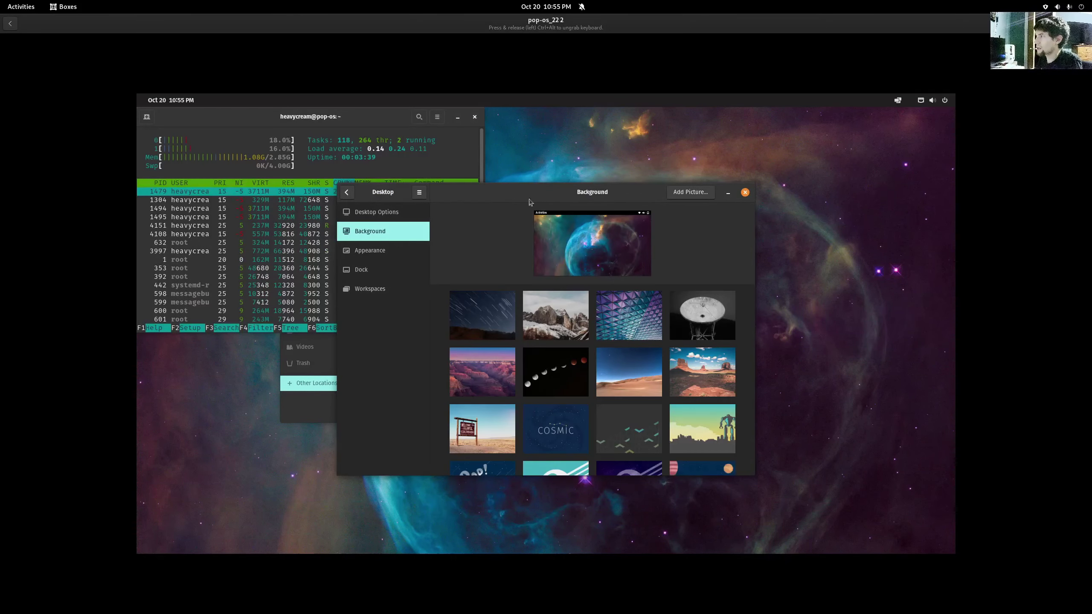
{"action": "left_click", "coordinate": [347, 193]}
{"action": "scroll", "coordinate": [406, 391], "scroll_direction": "down", "scroll_amount": 5}
{"action": "left_click", "coordinate": [374, 451]}
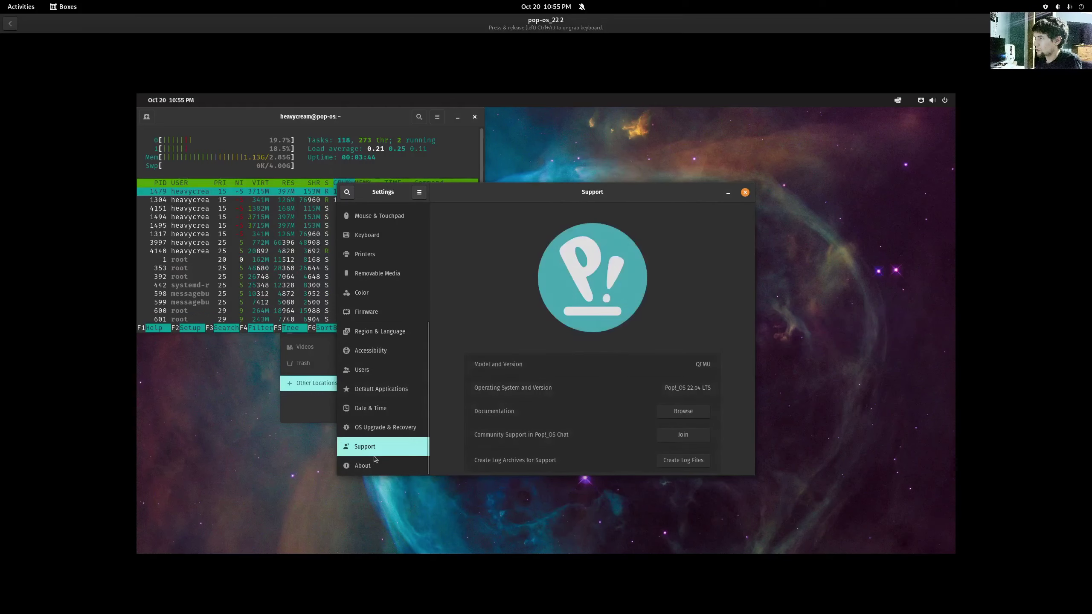
{"action": "left_click", "coordinate": [375, 460]}
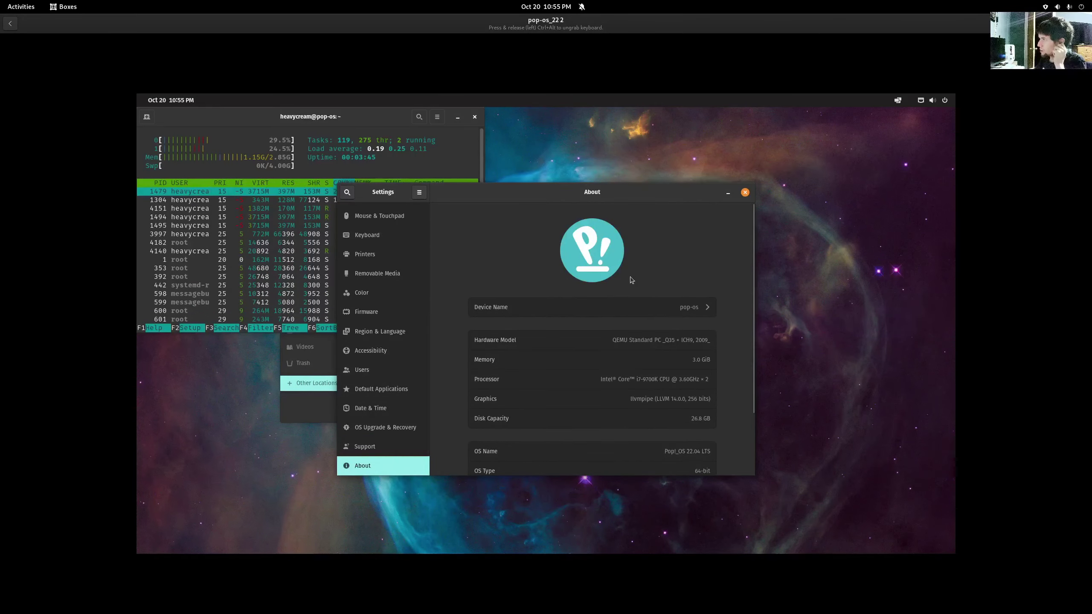
- Maximize the guest's Settings window, then close it
{"action": "double_click", "coordinate": [612, 193]}
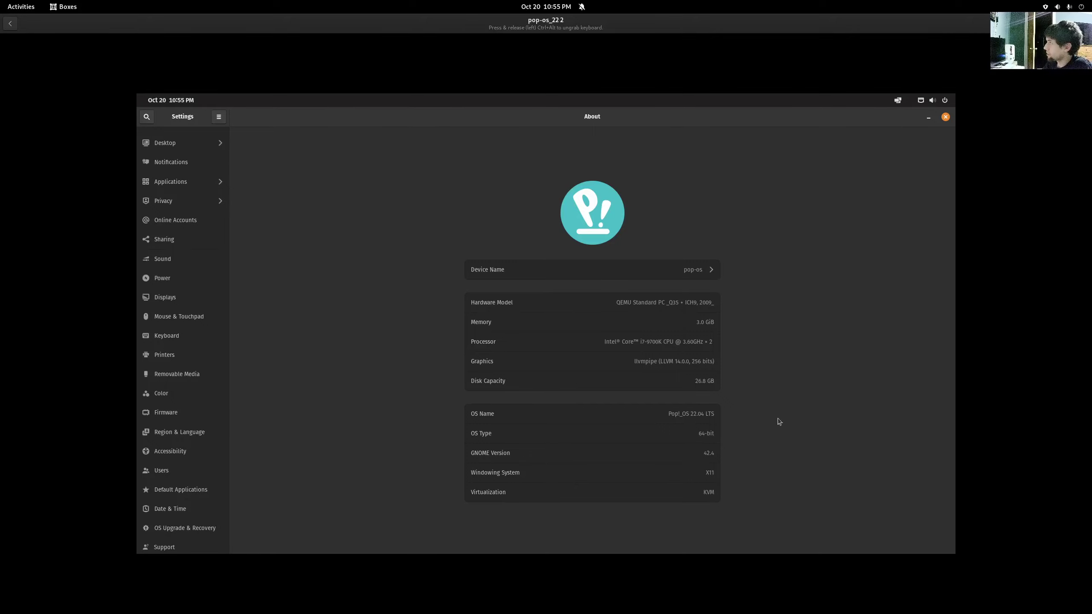
{"action": "left_click", "coordinate": [945, 117]}
{"action": "left_click", "coordinate": [944, 100]}
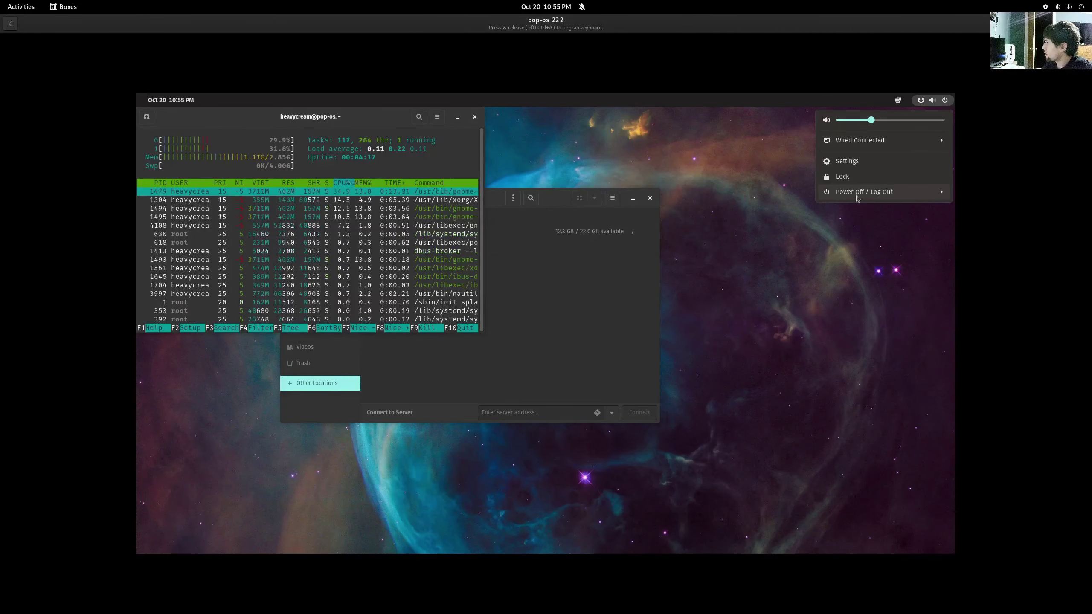
- Lock the guest session and bring up the login prompt, toggling the accessibility menu
{"action": "left_click", "coordinate": [845, 177]}
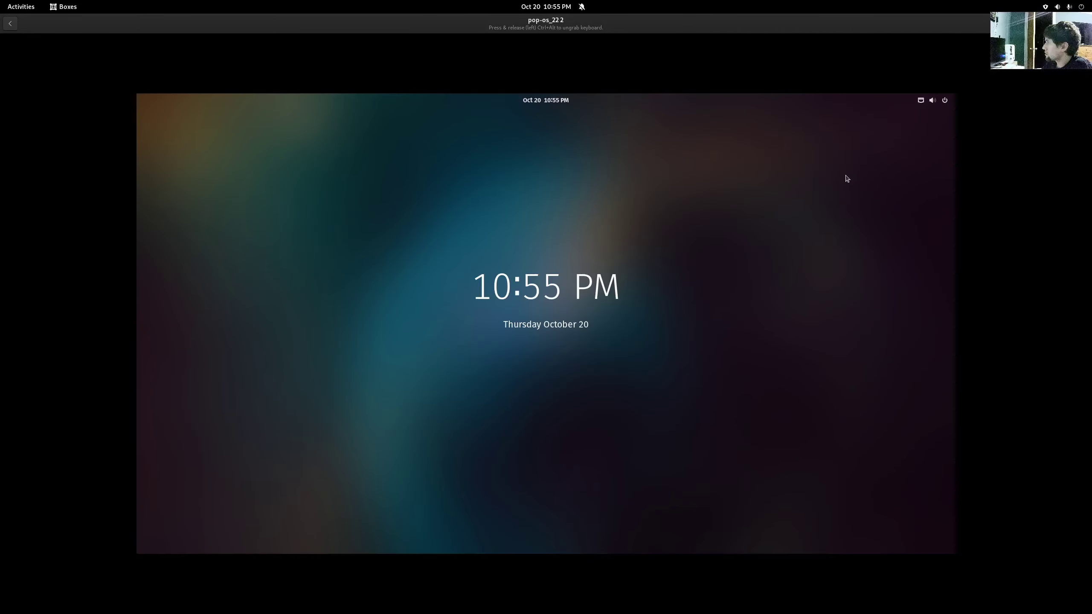
{"action": "left_click", "coordinate": [729, 370]}
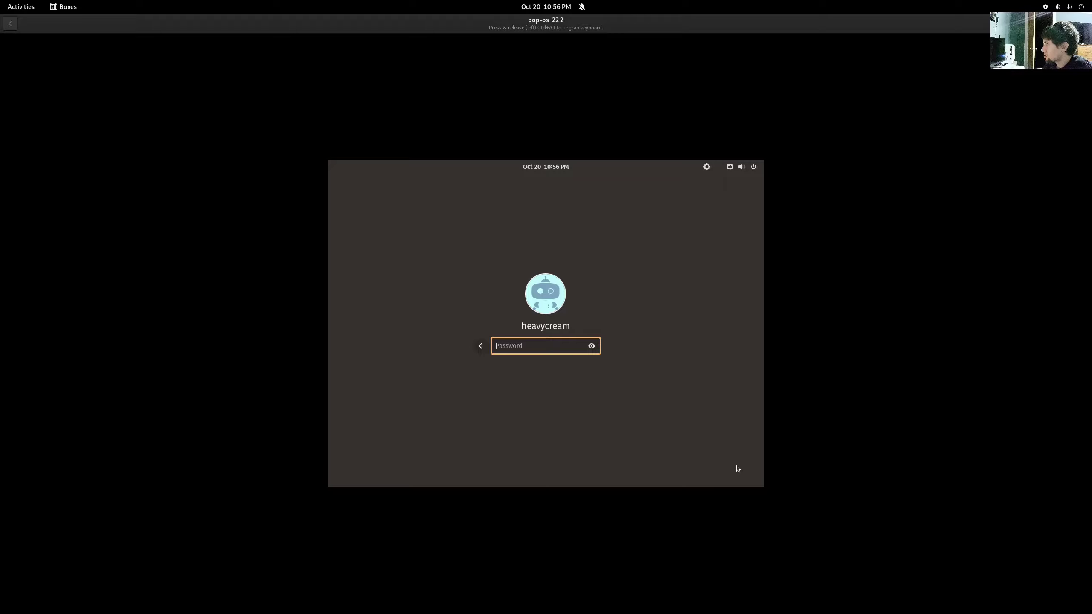
{"action": "left_click", "coordinate": [707, 168]}
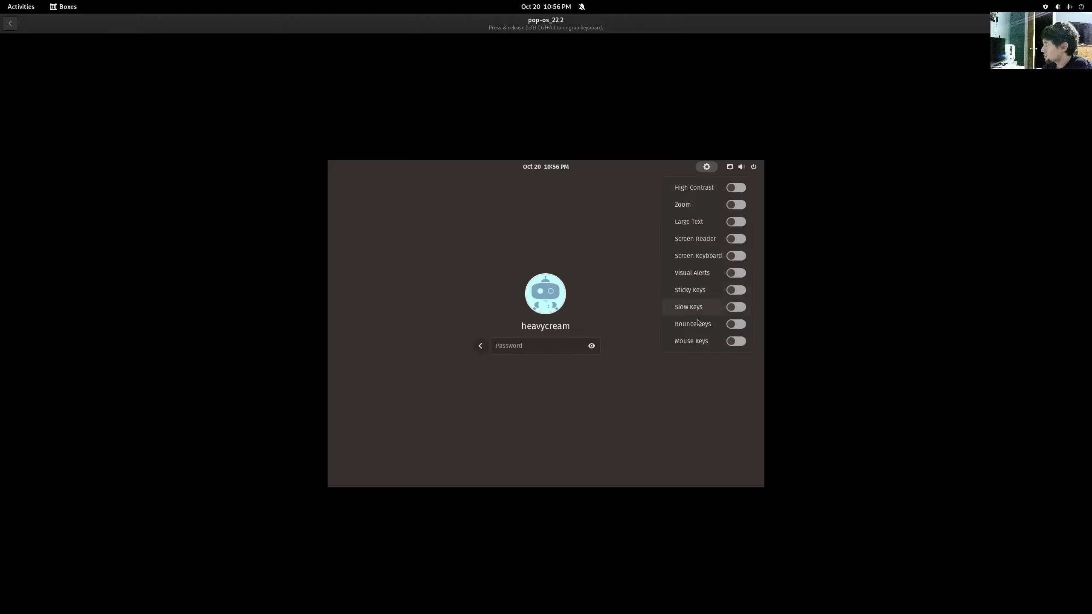
{"action": "left_click", "coordinate": [687, 373]}
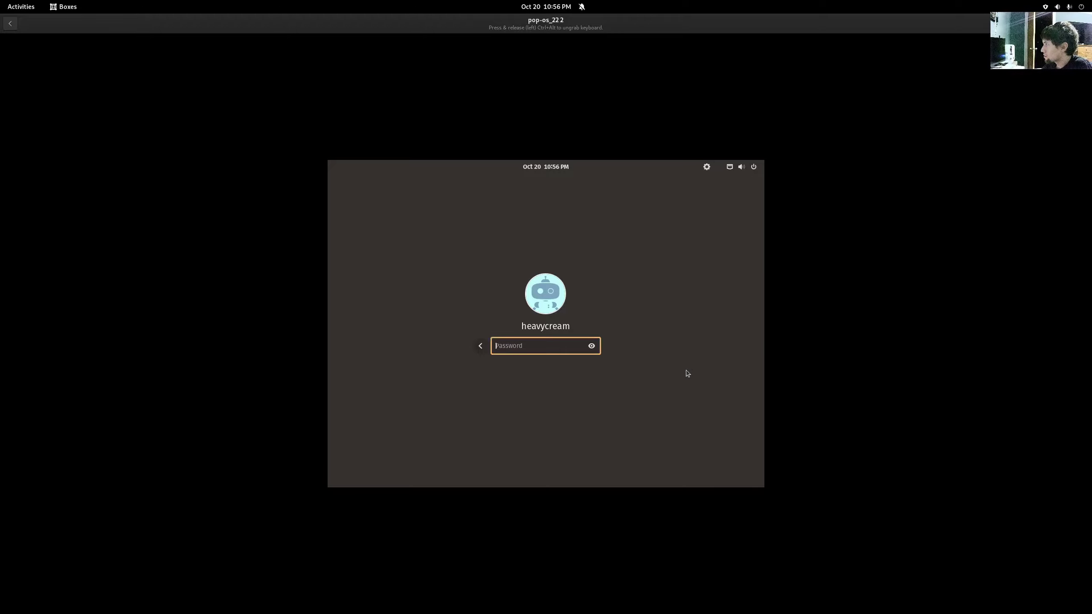
{"action": "left_click", "coordinate": [480, 345]}
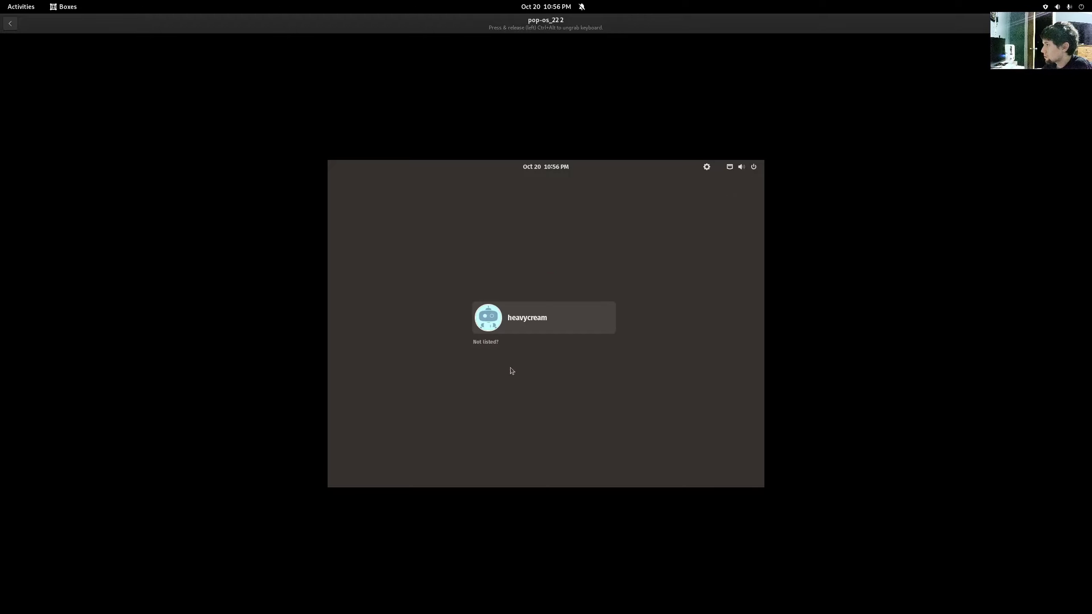
{"action": "left_click", "coordinate": [707, 166]}
{"action": "left_click", "coordinate": [655, 371]}
- Sign in to the user account with its password to unlock the desktop
{"action": "left_click", "coordinate": [530, 327]}
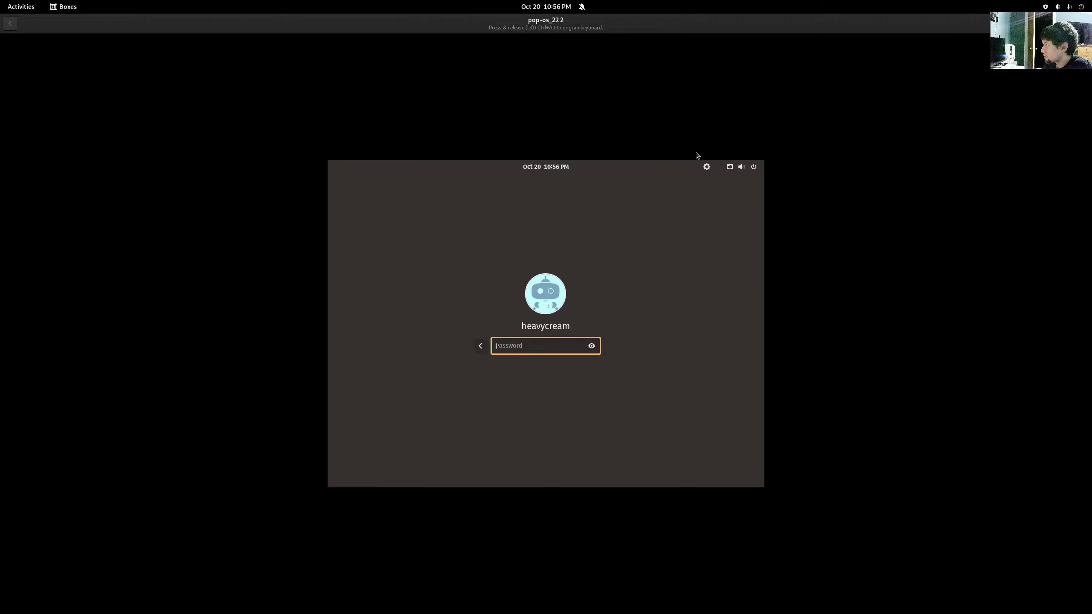
{"action": "left_click", "coordinate": [708, 166]}
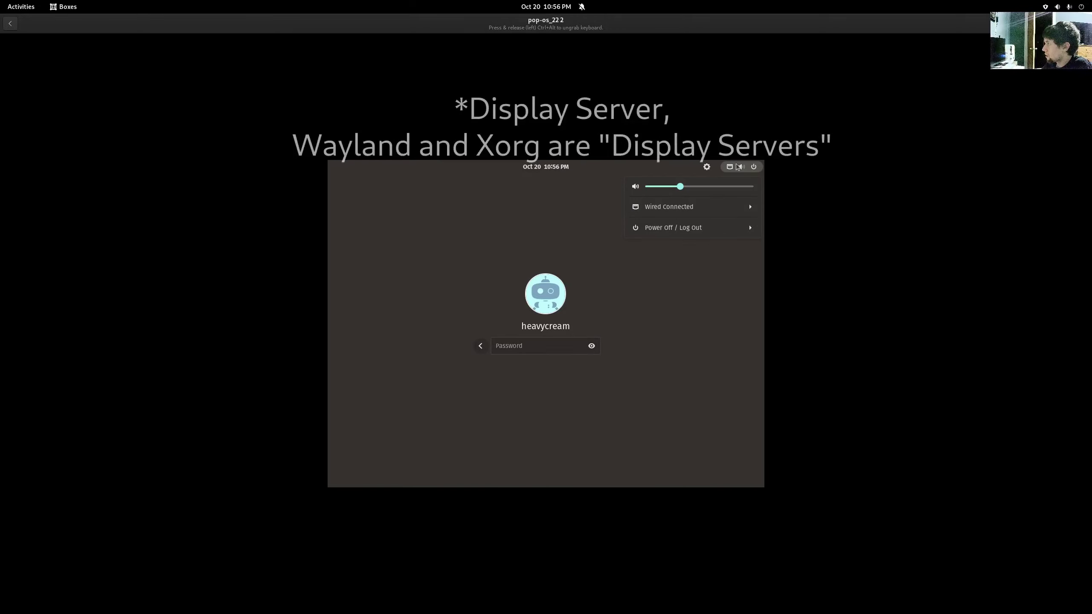
{"action": "left_click", "coordinate": [602, 283]}
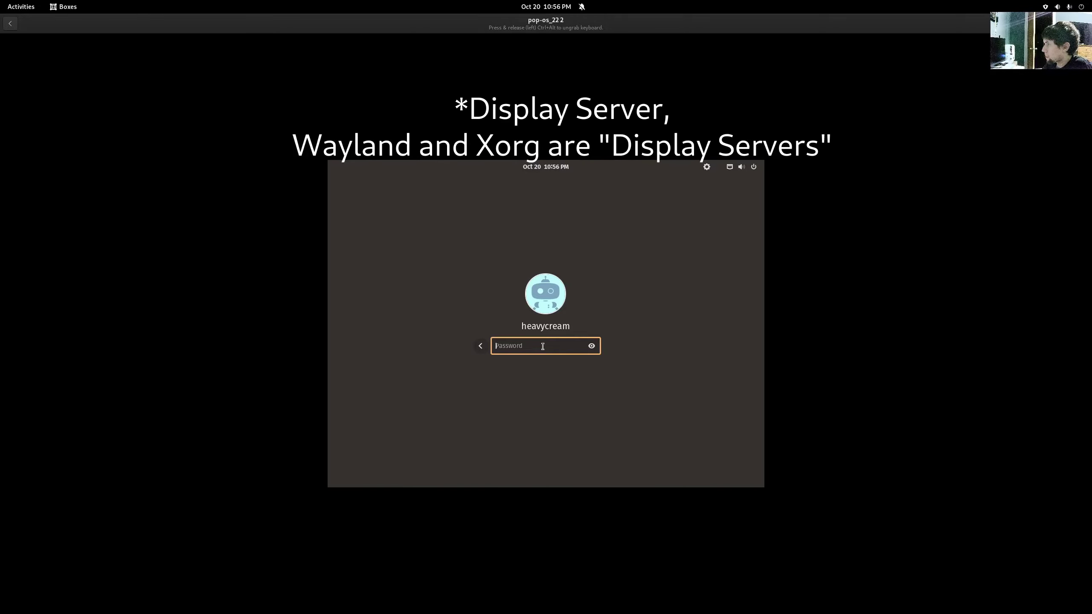
{"action": "type", "text": "•••••"}
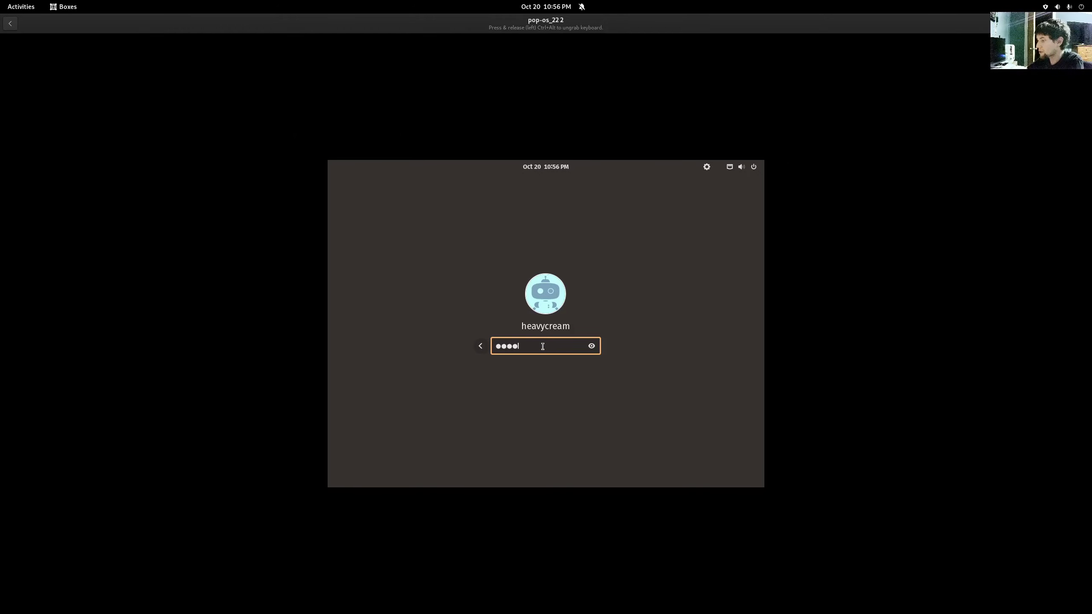
{"action": "key", "text": "Return"}
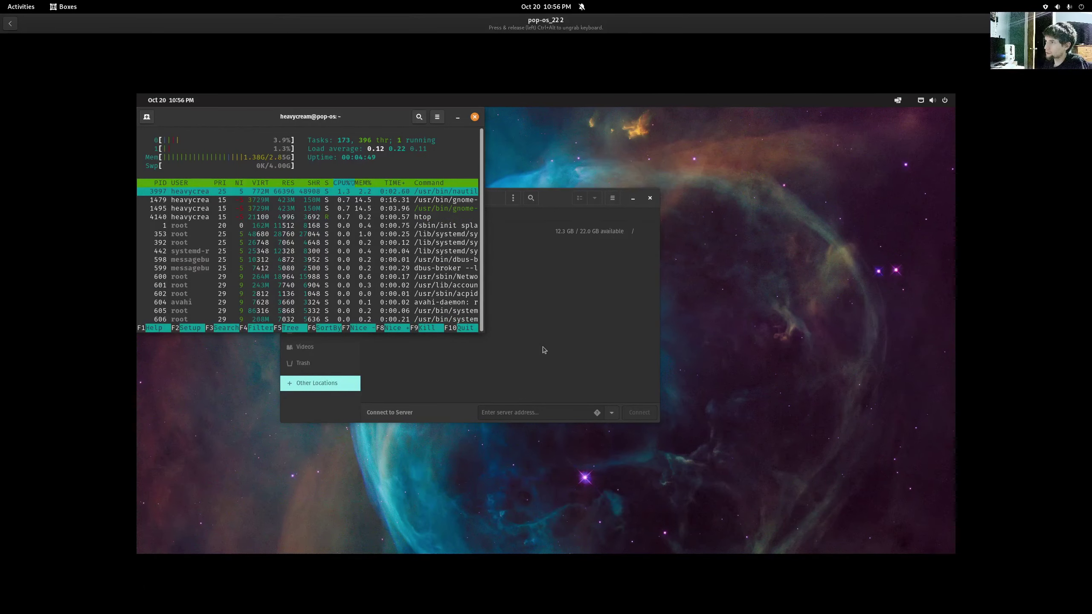
- Power off the pop-os_22.2 guest and boot openSUSE Tumbleweed's default GRUB entry
{"action": "left_click", "coordinate": [939, 102]}
{"action": "left_click", "coordinate": [866, 194]}
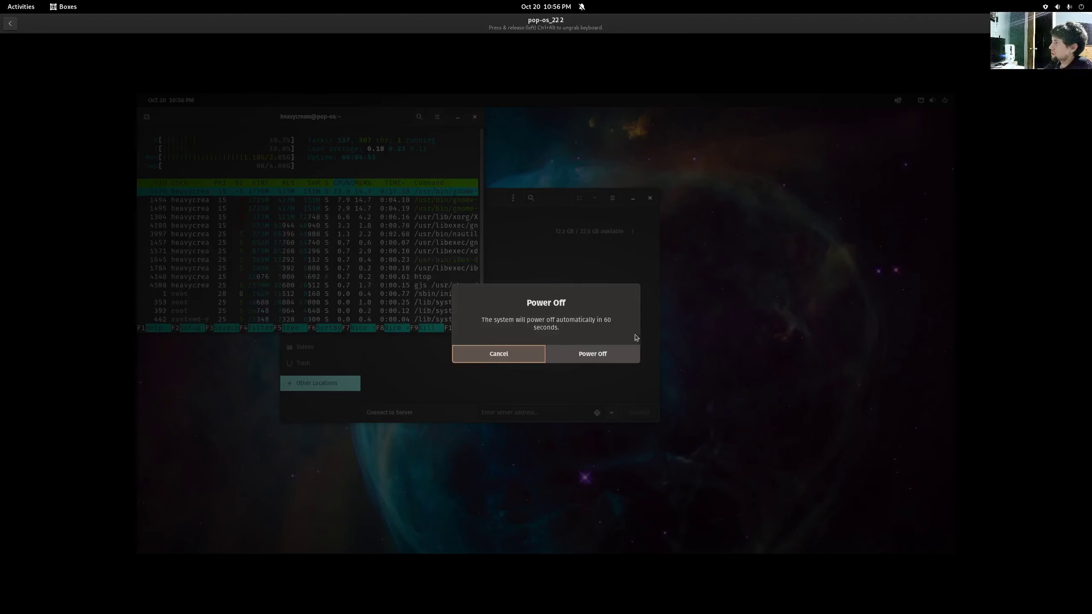
{"action": "left_click", "coordinate": [586, 359]}
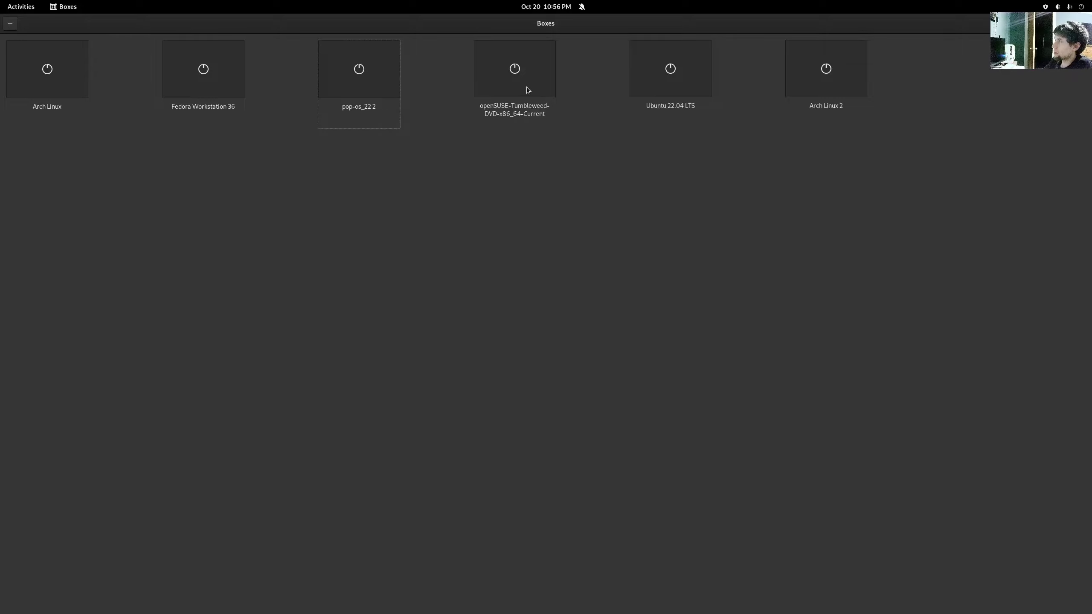
{"action": "left_click", "coordinate": [515, 76]}
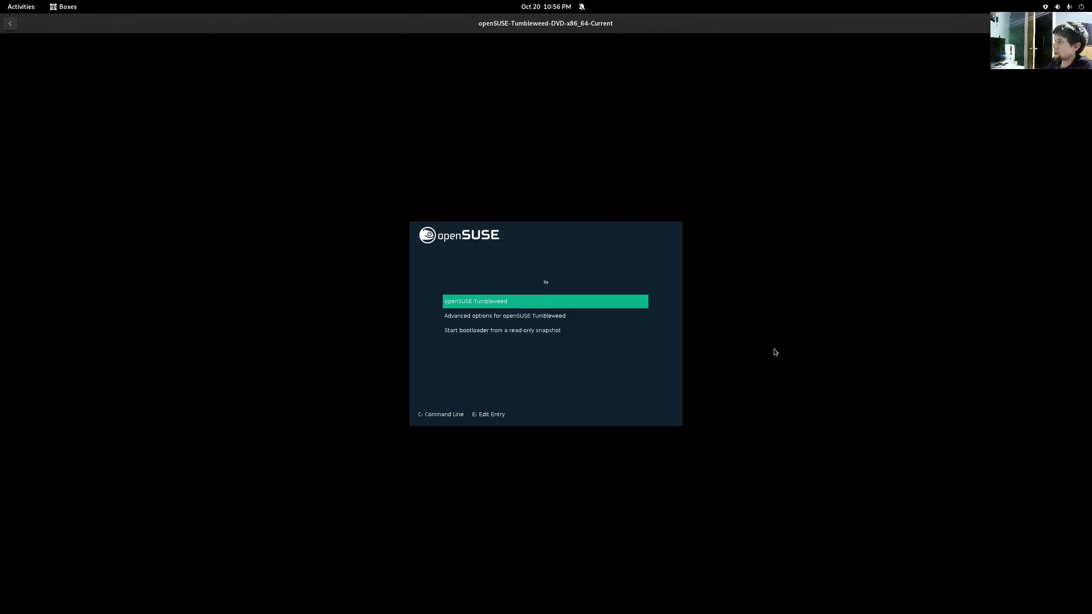
{"action": "key", "text": "Return"}
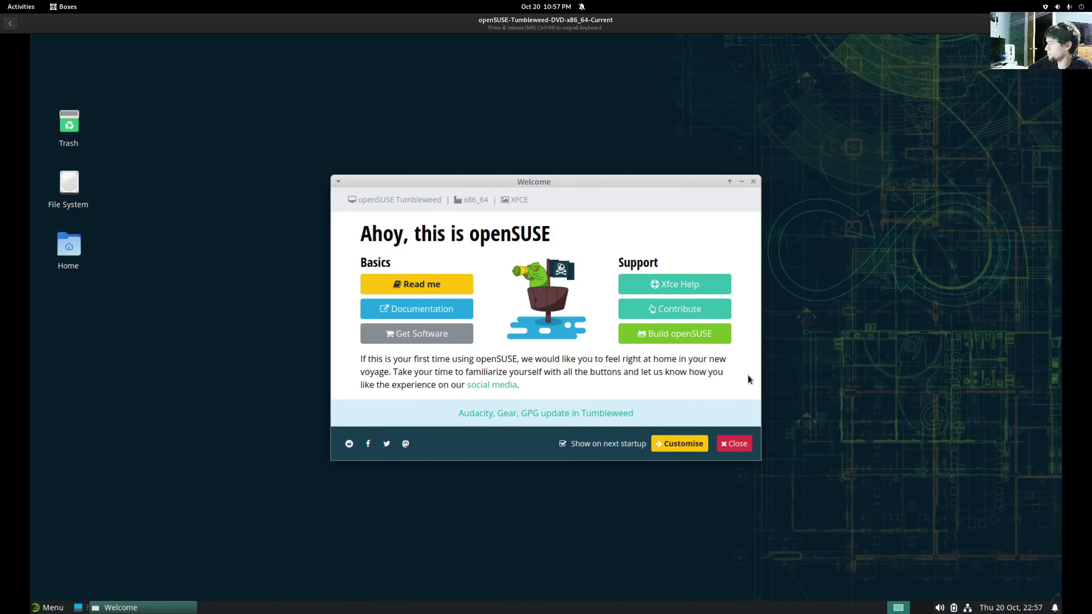
- Close the openSUSE Welcome window and run neofetch in a new terminal
{"action": "left_click", "coordinate": [737, 441]}
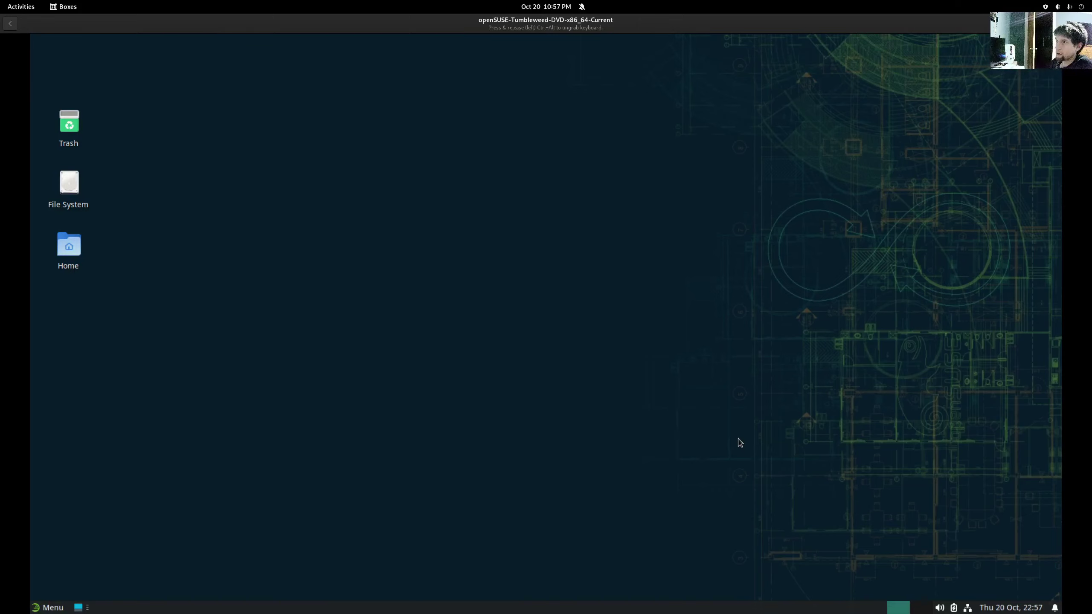
{"action": "key", "text": "ctrl+alt+t"}
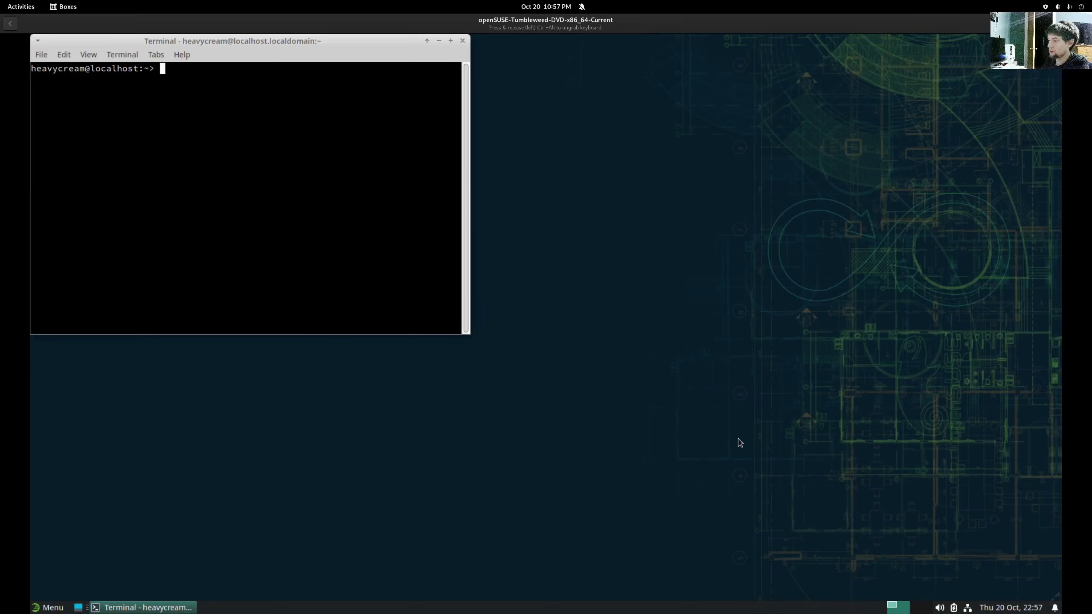
{"action": "type", "text": "neofe"}
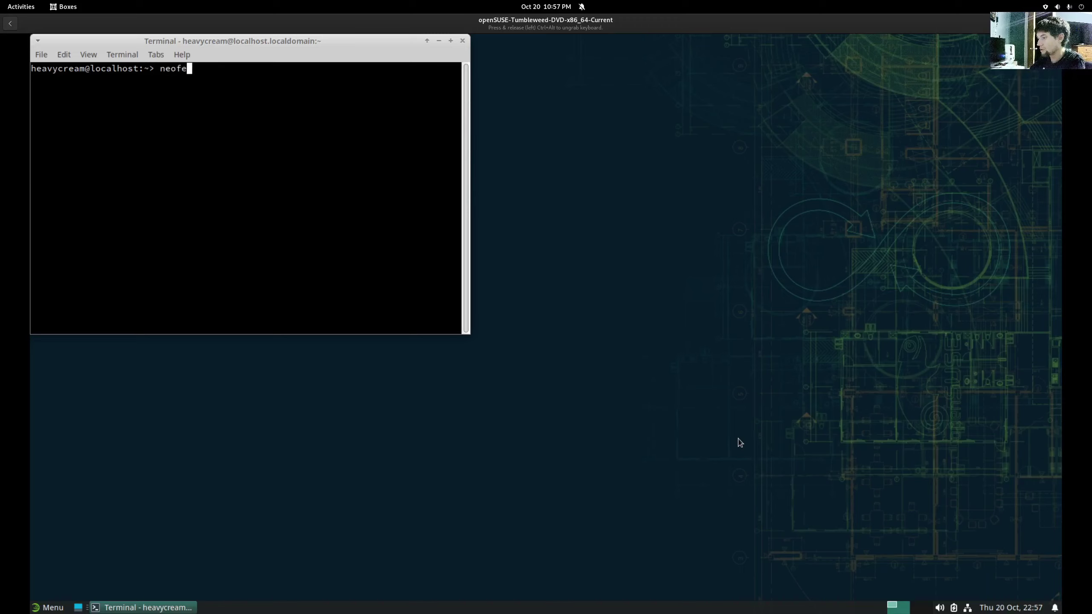
{"action": "type", "text": "tch"}
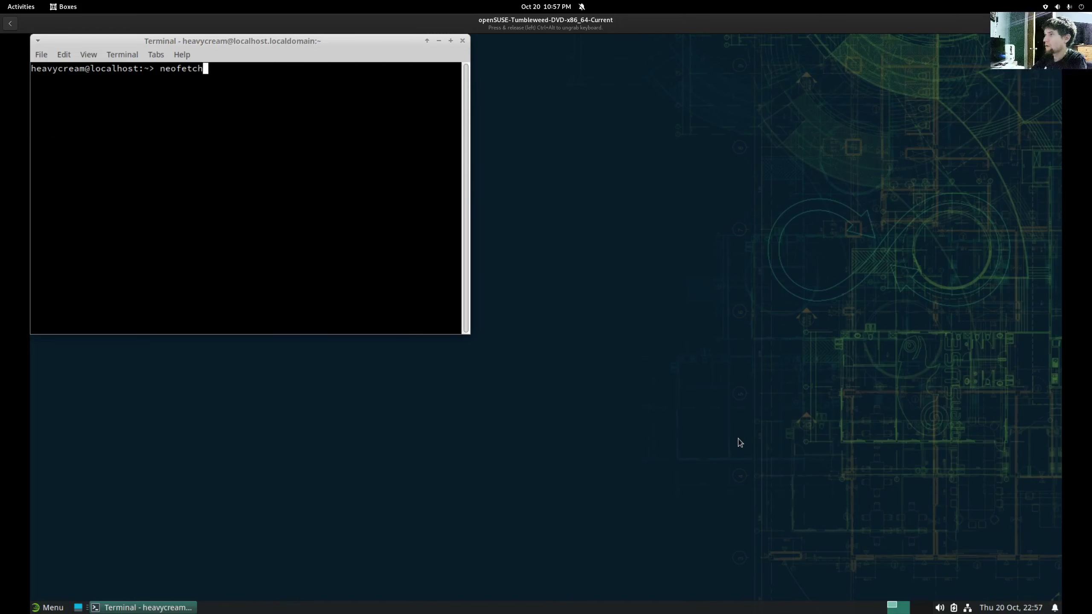
{"action": "key", "text": "Return"}
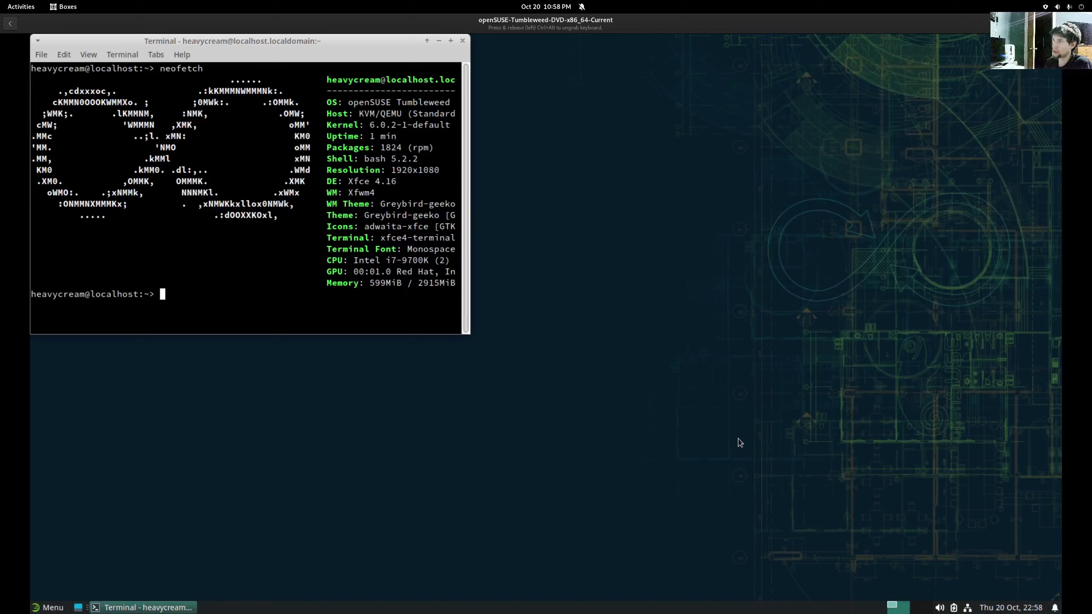
- Rerun 'sudo zypper up' from history with the root password, reporting nothing to do
{"action": "key", "text": "Up"}
{"action": "key", "text": "Up"}
{"action": "key", "text": "Up"}
{"action": "key", "text": "Up"}
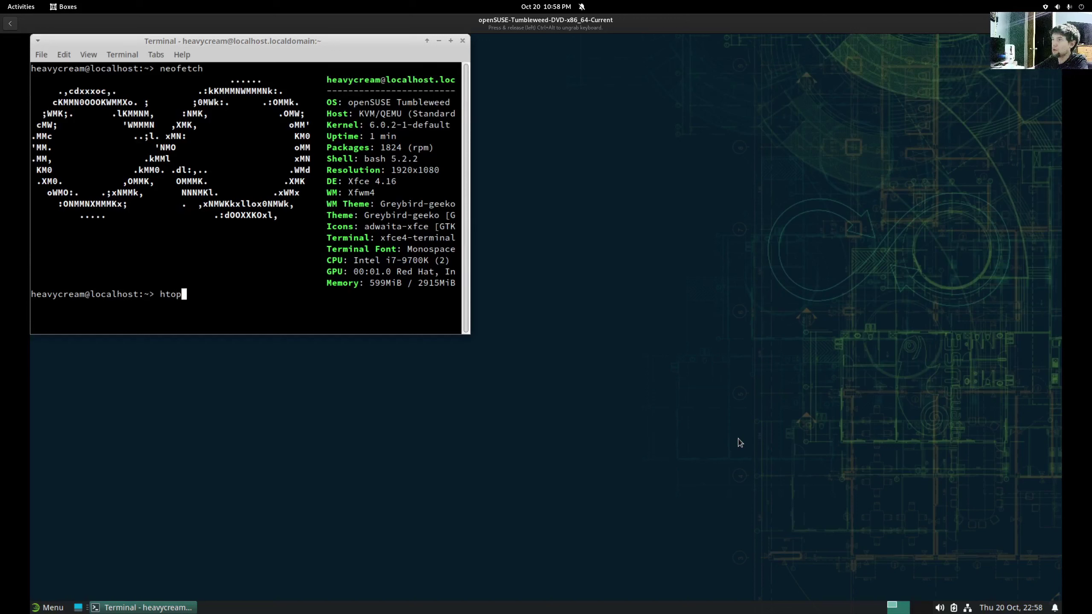
{"action": "key", "text": "Up"}
{"action": "key", "text": "Up"}
{"action": "key", "text": "Up"}
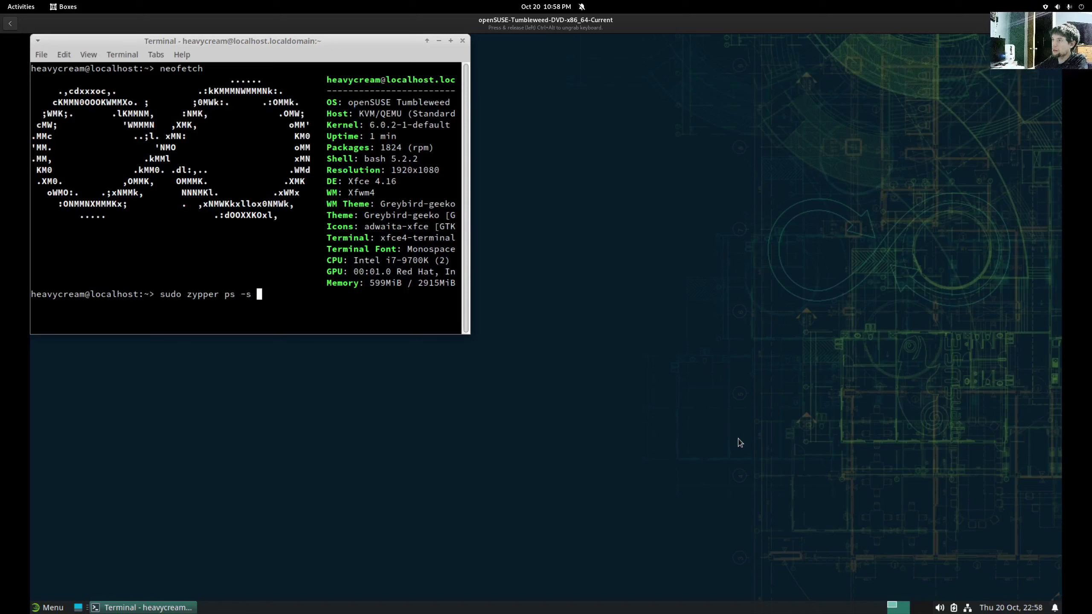
{"action": "key", "text": "Up"}
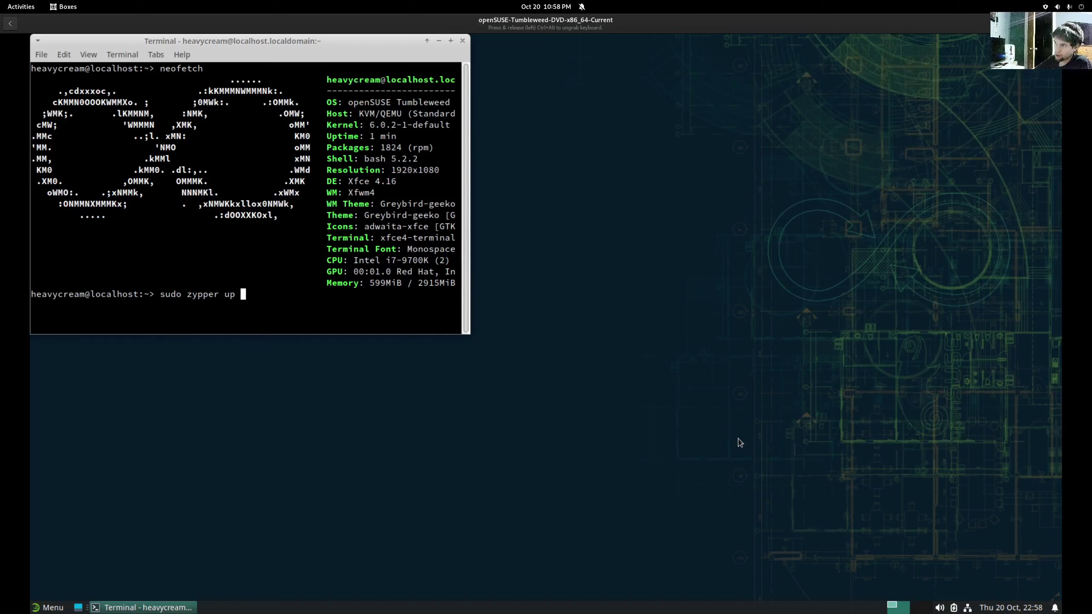
{"action": "key", "text": "Return"}
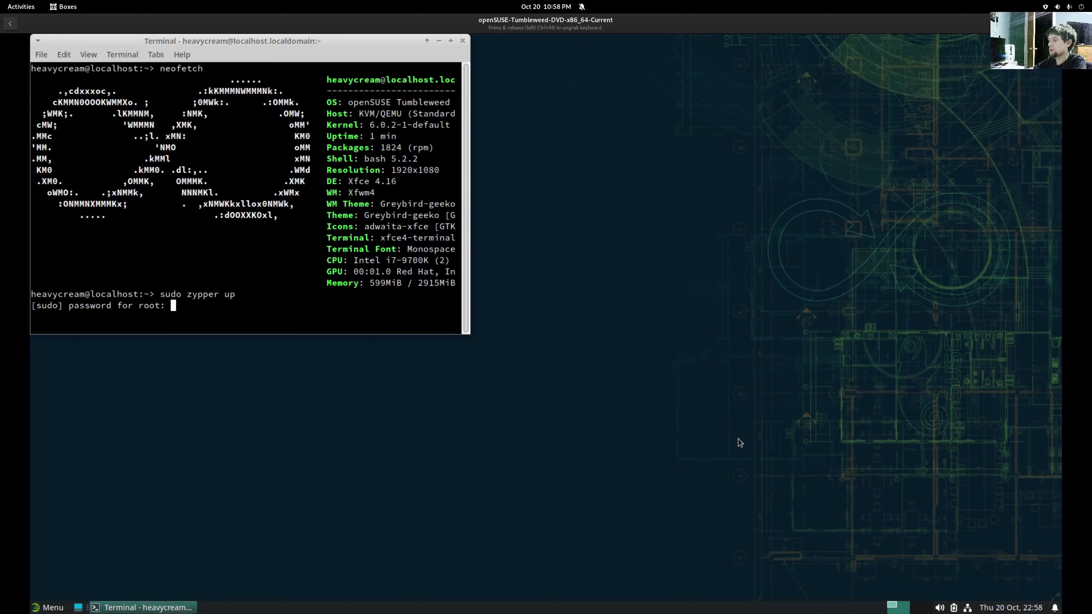
{"action": "key", "text": "Return"}
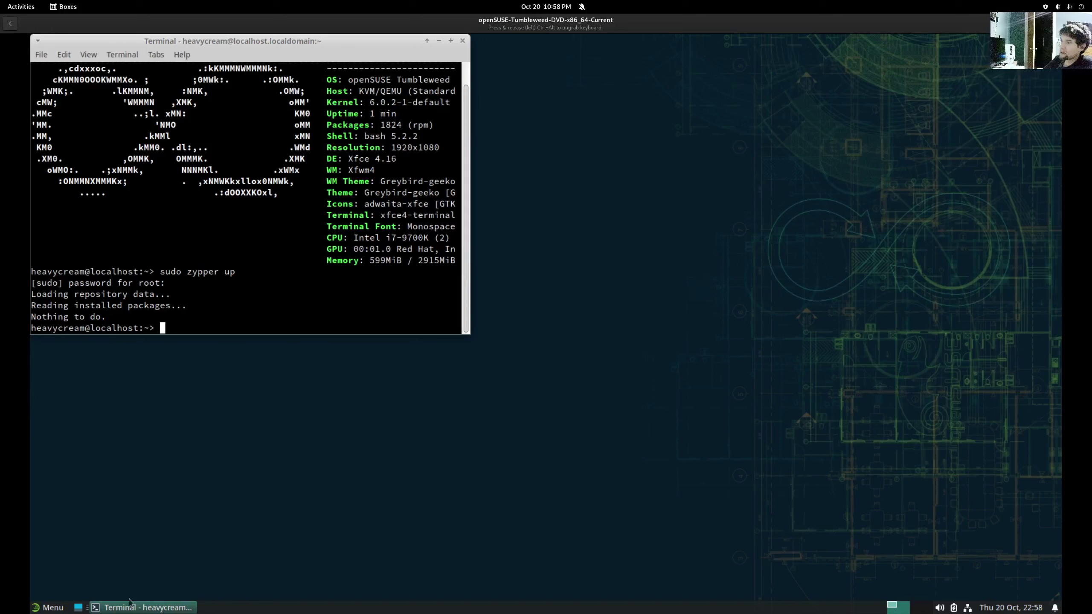
- Browse the Whisker menu's Recently Used, All, Accessories, Education, Graphics, Internet and Multimedia categories
{"action": "left_click", "coordinate": [41, 608]}
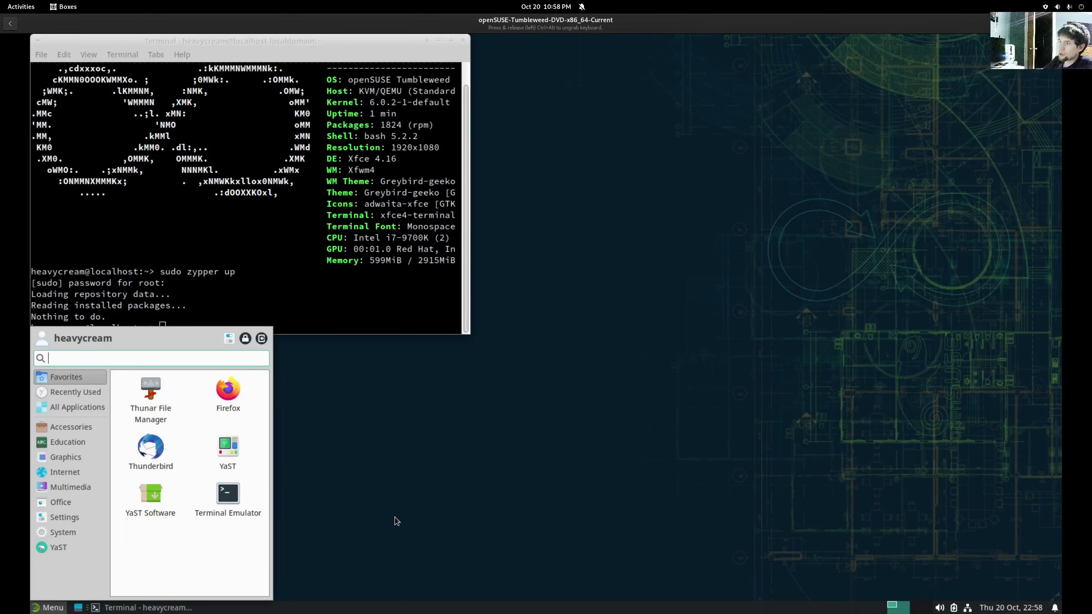
{"action": "left_click", "coordinate": [81, 396]}
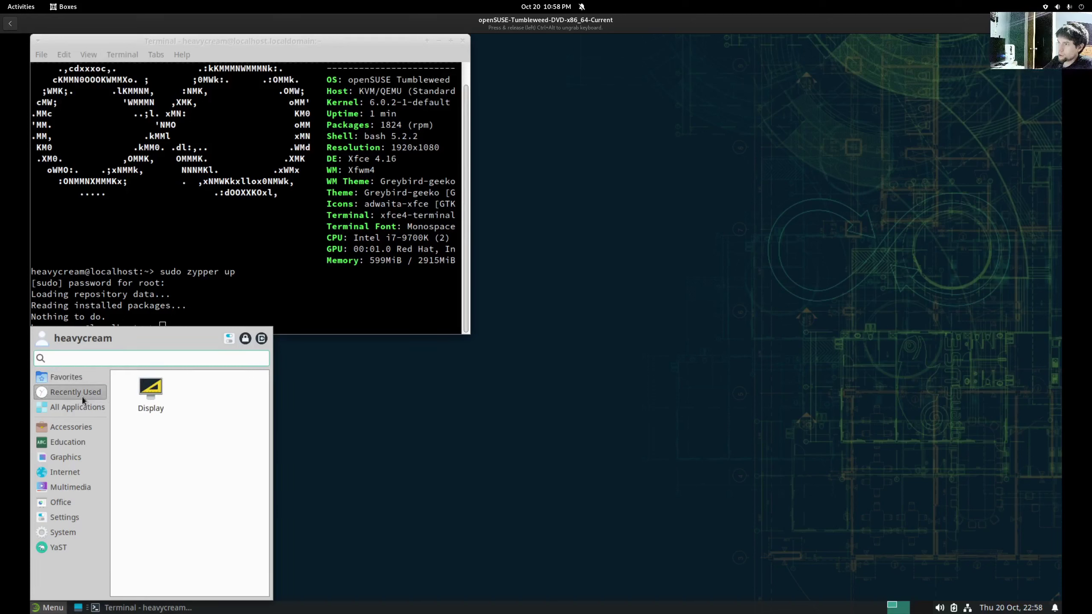
{"action": "left_click", "coordinate": [79, 409]}
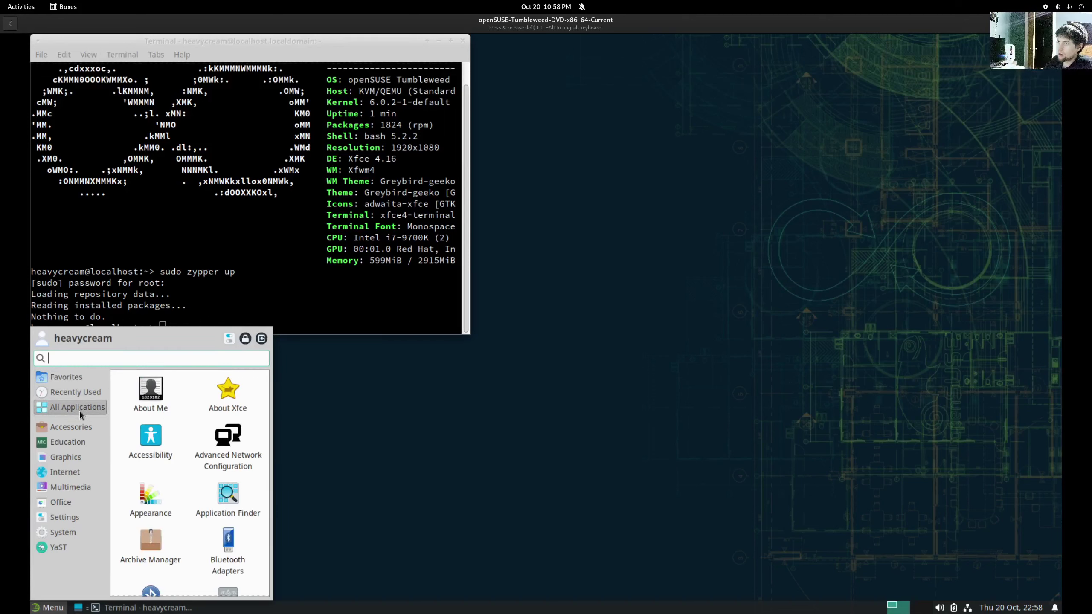
{"action": "left_click", "coordinate": [74, 430]}
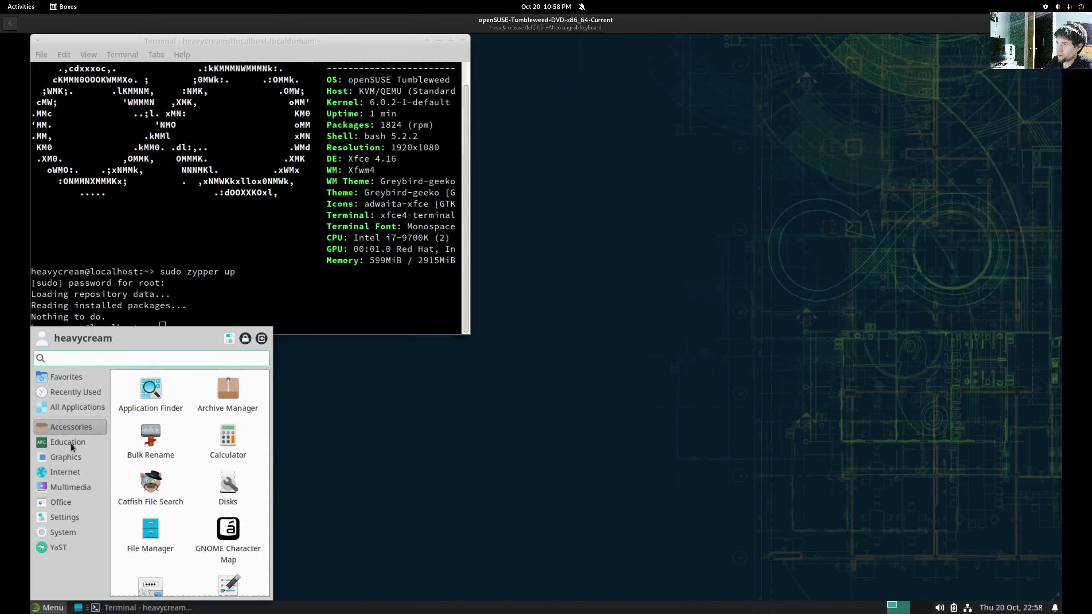
{"action": "left_click", "coordinate": [71, 444]}
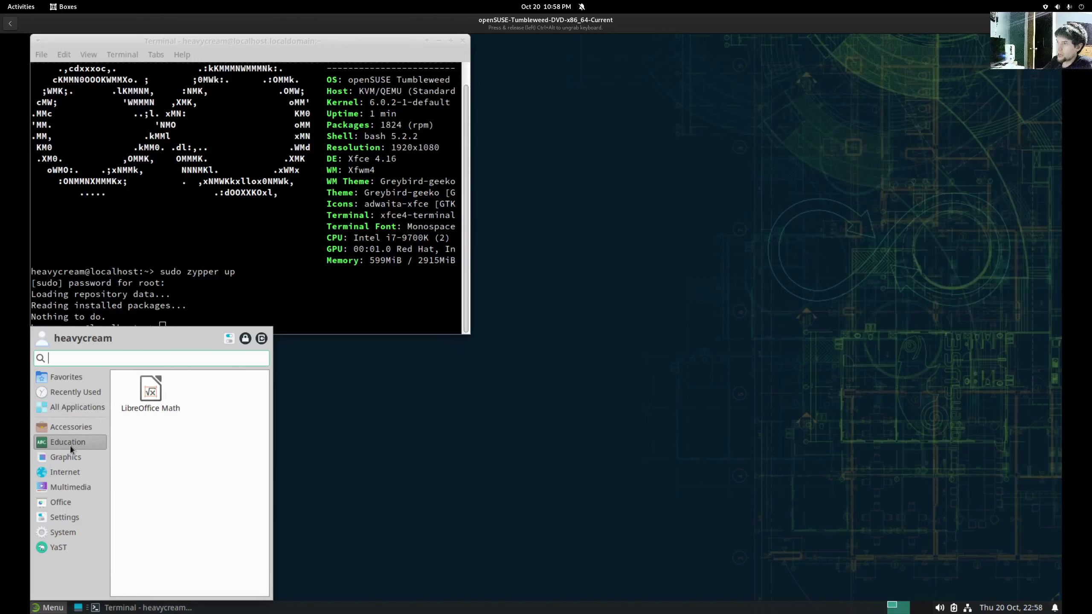
{"action": "left_click", "coordinate": [67, 459]}
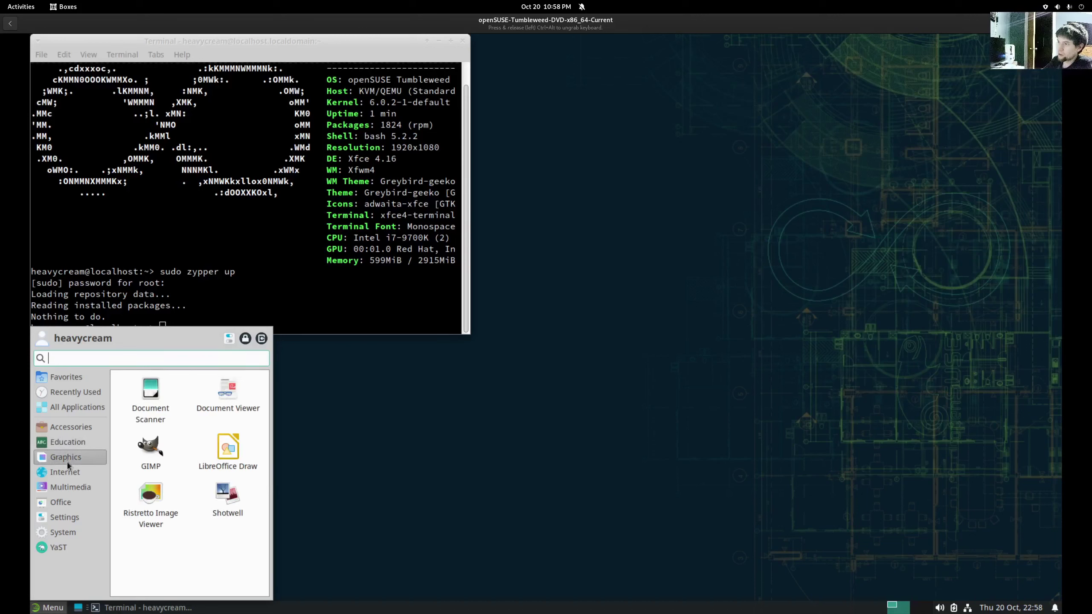
{"action": "left_click", "coordinate": [64, 473]}
{"action": "left_click", "coordinate": [62, 487]}
{"action": "left_click", "coordinate": [65, 475]}
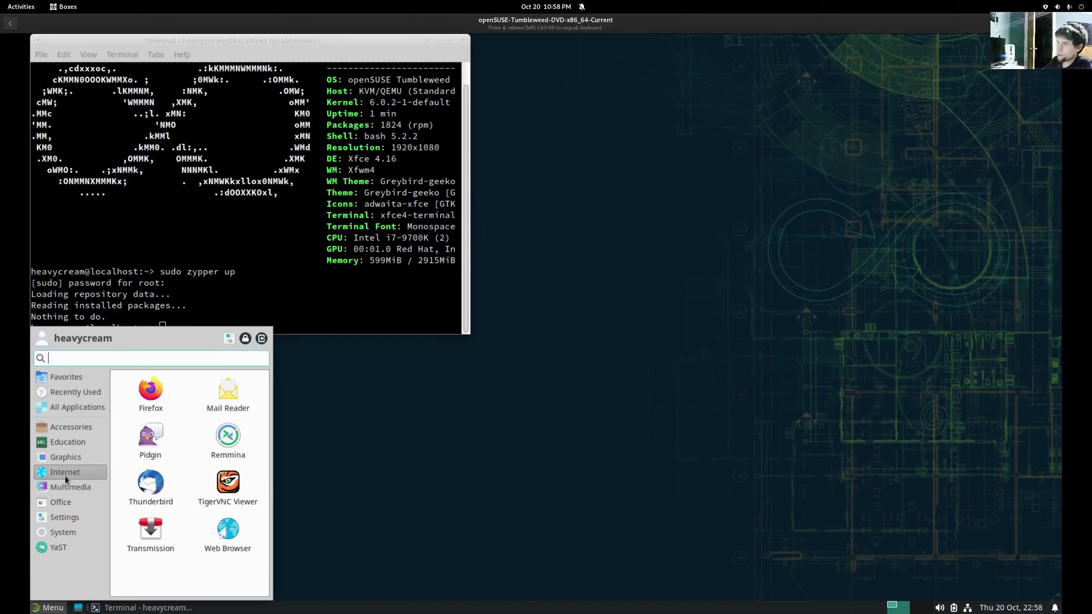
{"action": "left_click", "coordinate": [60, 486]}
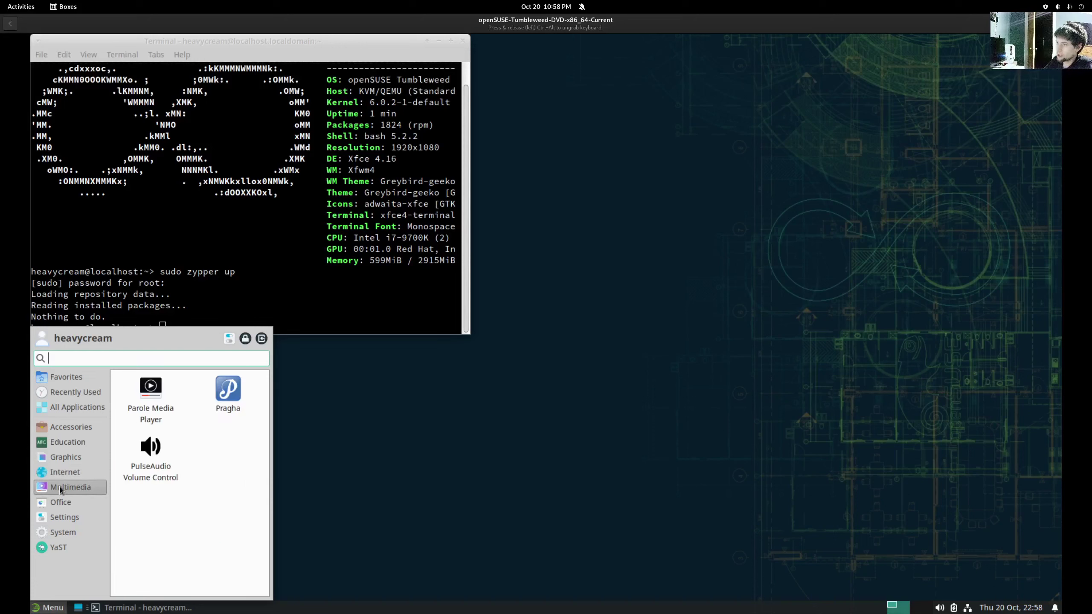
{"action": "left_click", "coordinate": [595, 495]}
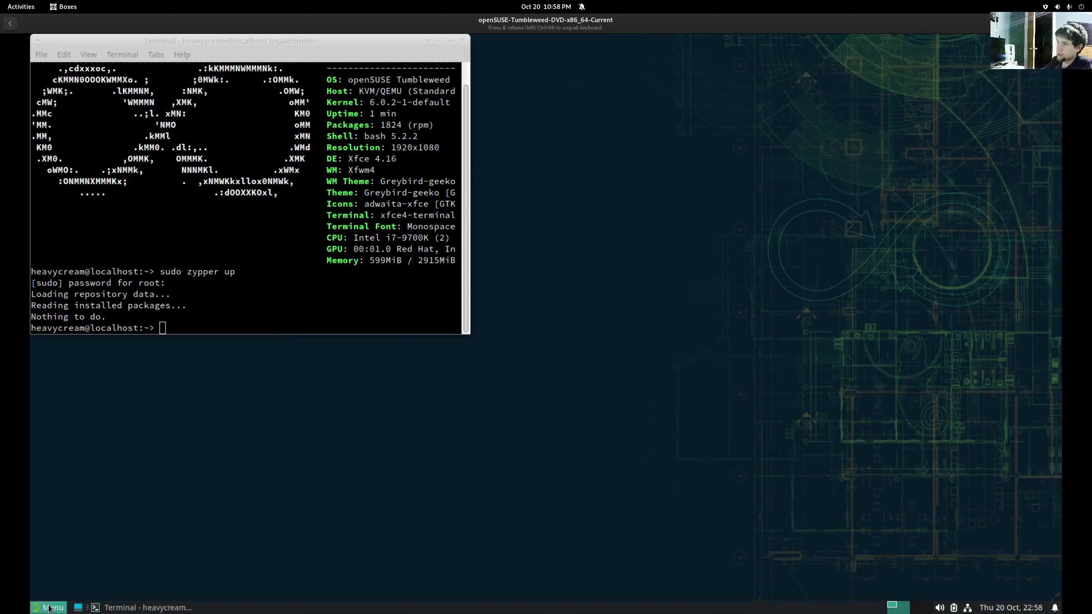
- Return to the guest terminal and scroll back up to the neofetch output
{"action": "left_click", "coordinate": [345, 272]}
{"action": "scroll", "coordinate": [345, 277], "scroll_direction": "up", "scroll_amount": 1}
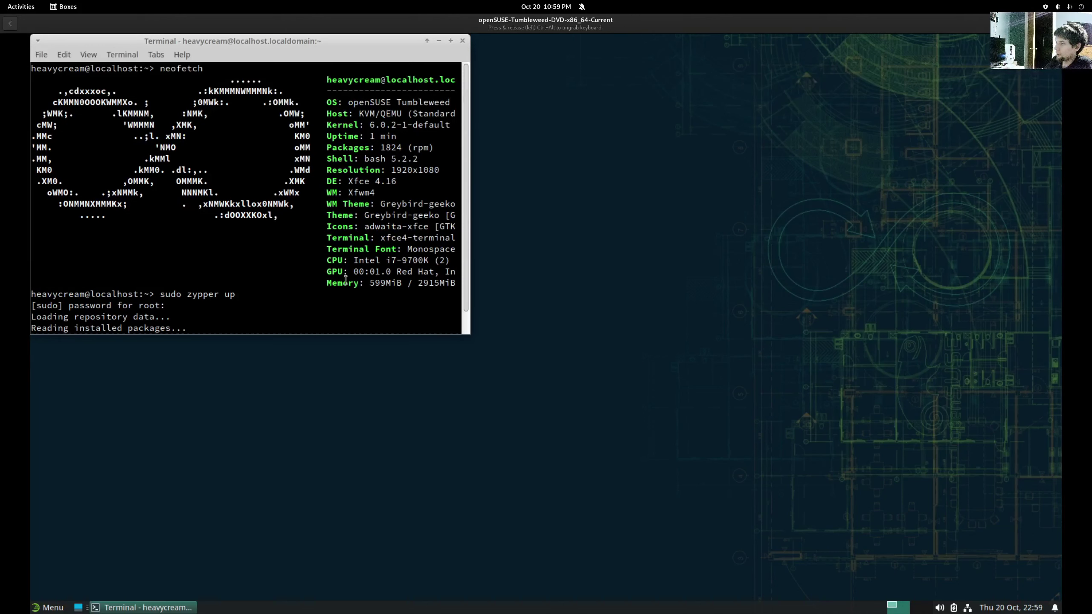
{"action": "left_click", "coordinate": [54, 608]}
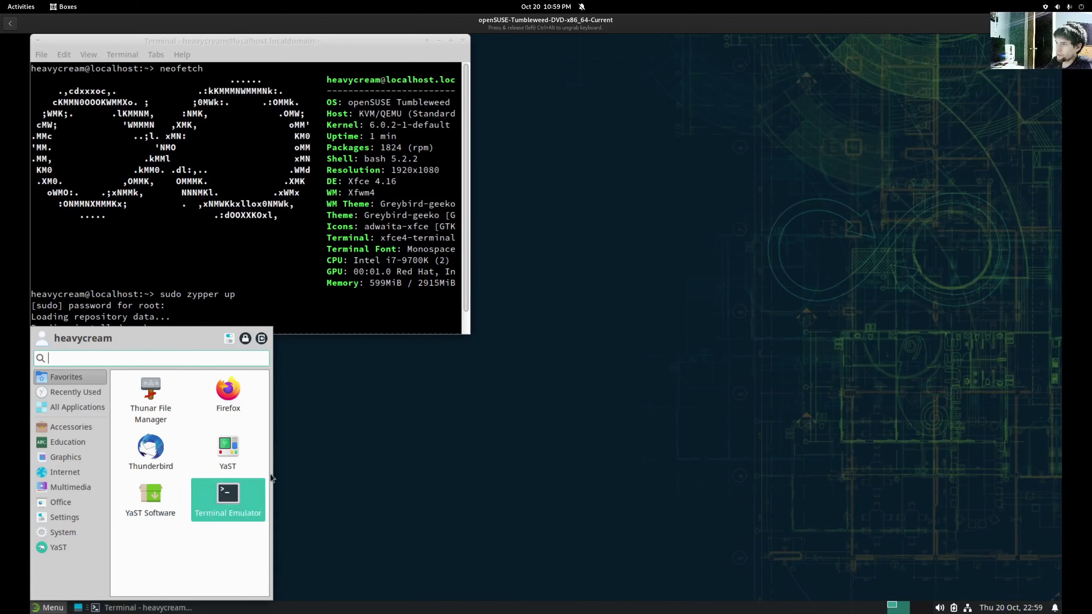
- Launch YaST Control Center with the root password and maximize it
{"action": "left_click", "coordinate": [236, 452]}
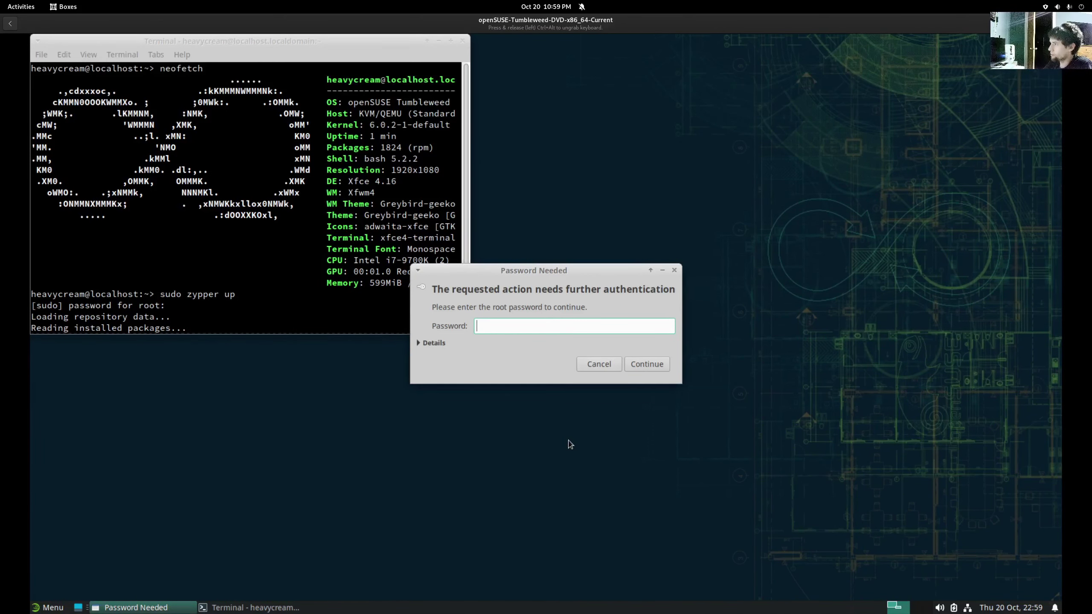
{"action": "type", "text": "1234"}
{"action": "key", "text": "Return"}
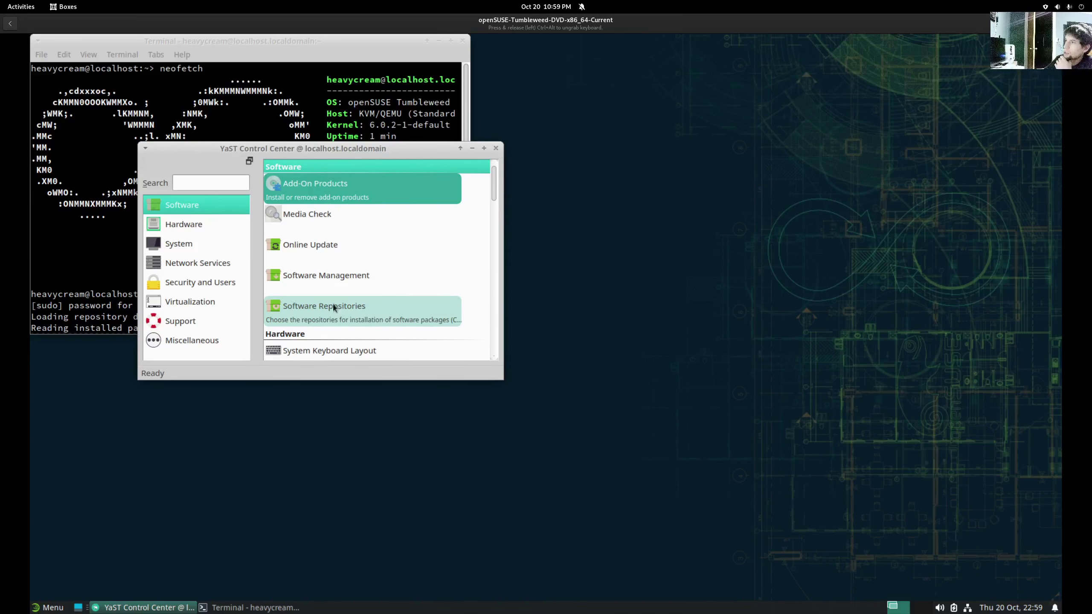
{"action": "double_click", "coordinate": [332, 147]}
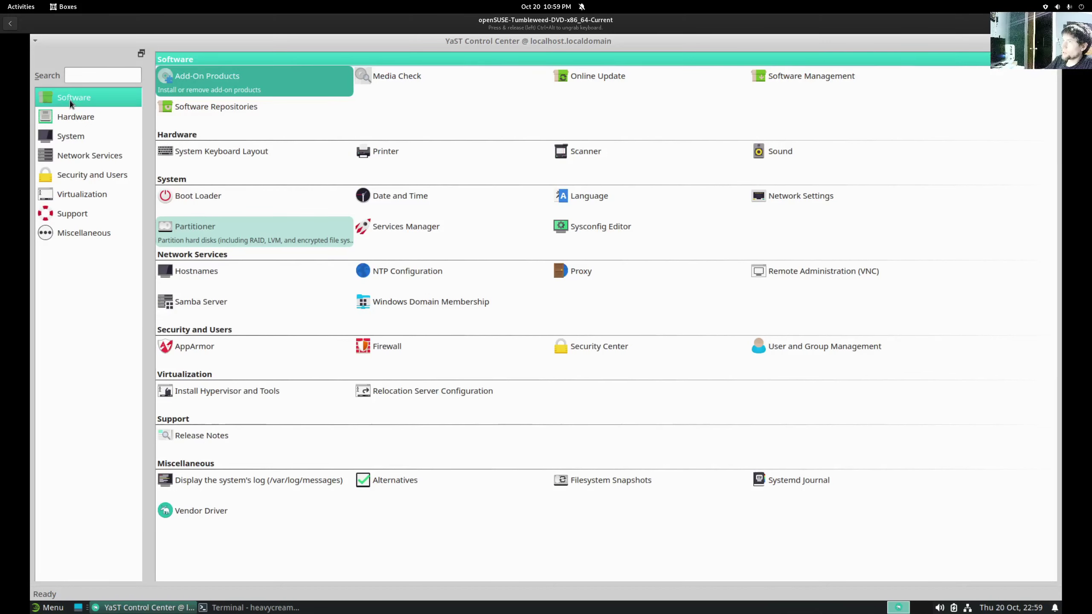
- Open Add-On Products, try Run Software Manager, then cancel out of both
{"action": "left_click", "coordinate": [201, 76]}
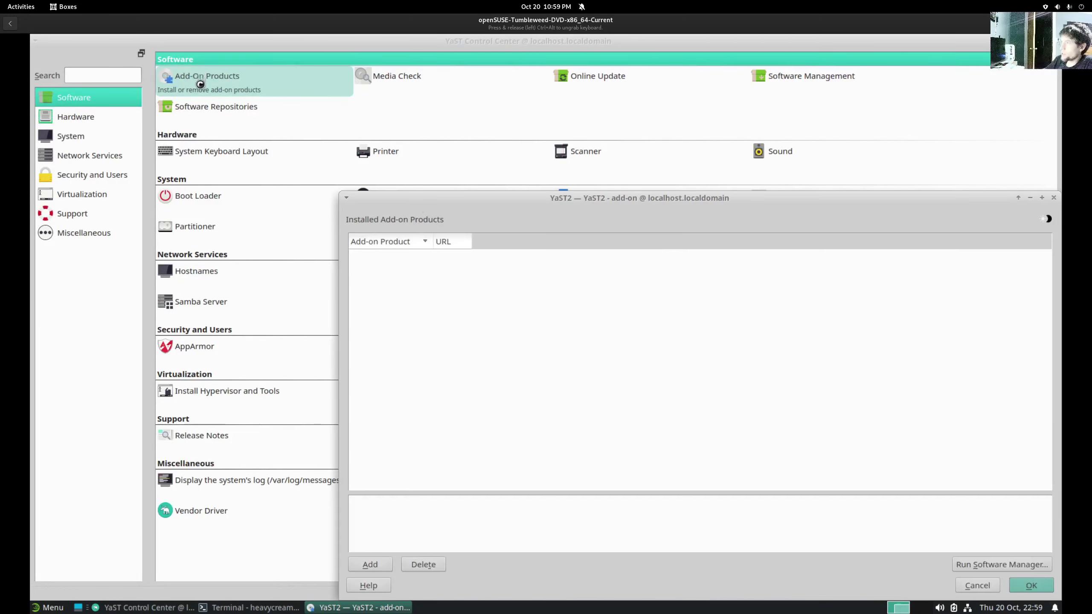
{"action": "left_click_drag", "start_coordinate": [684, 188], "coordinate": [558, 84]}
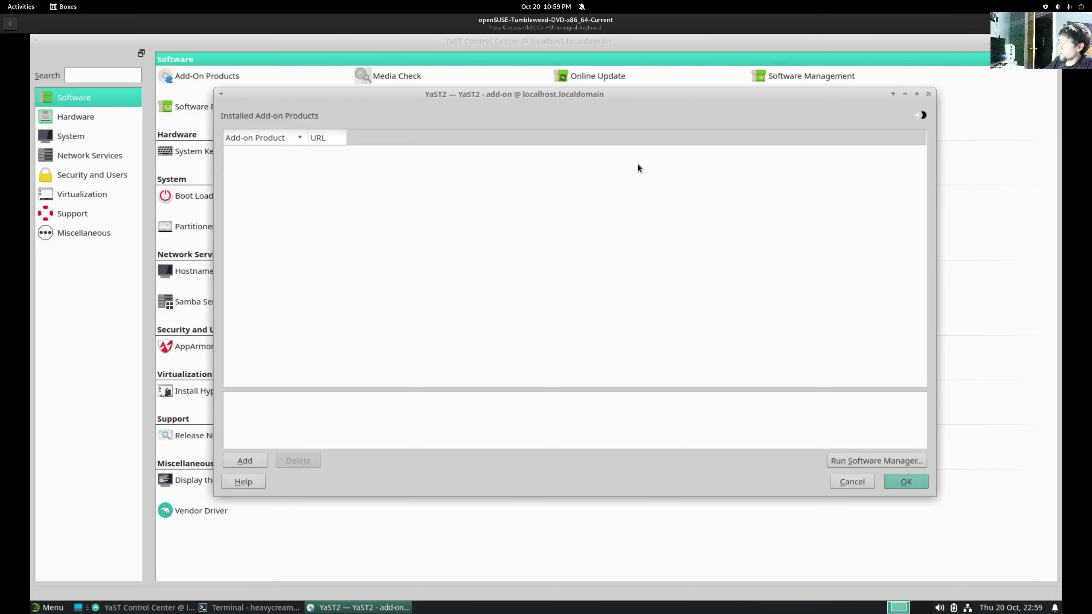
{"action": "left_click", "coordinate": [868, 461]}
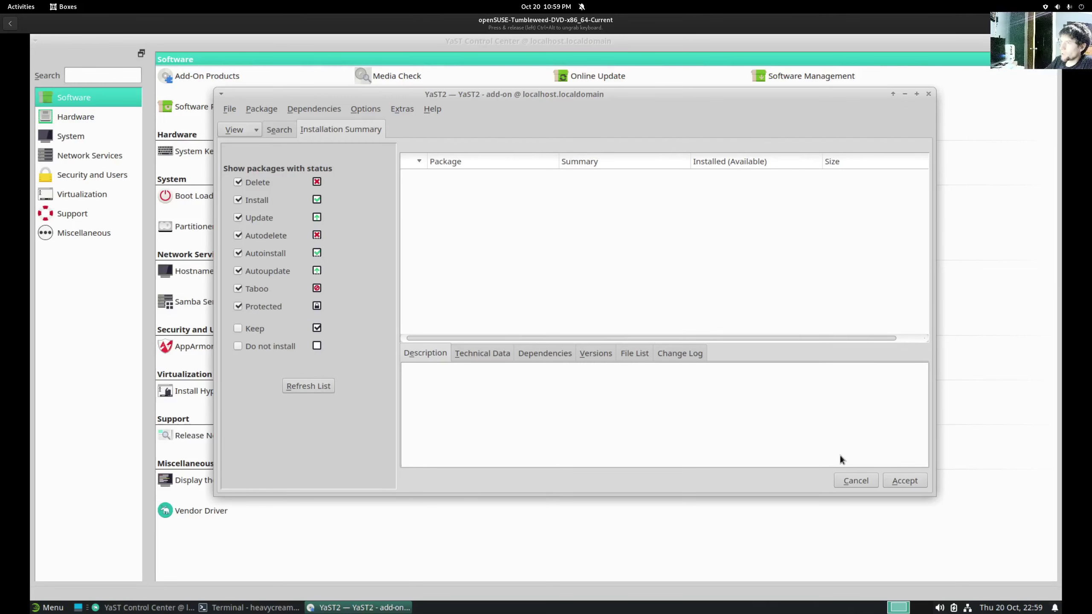
{"action": "left_click", "coordinate": [843, 480]}
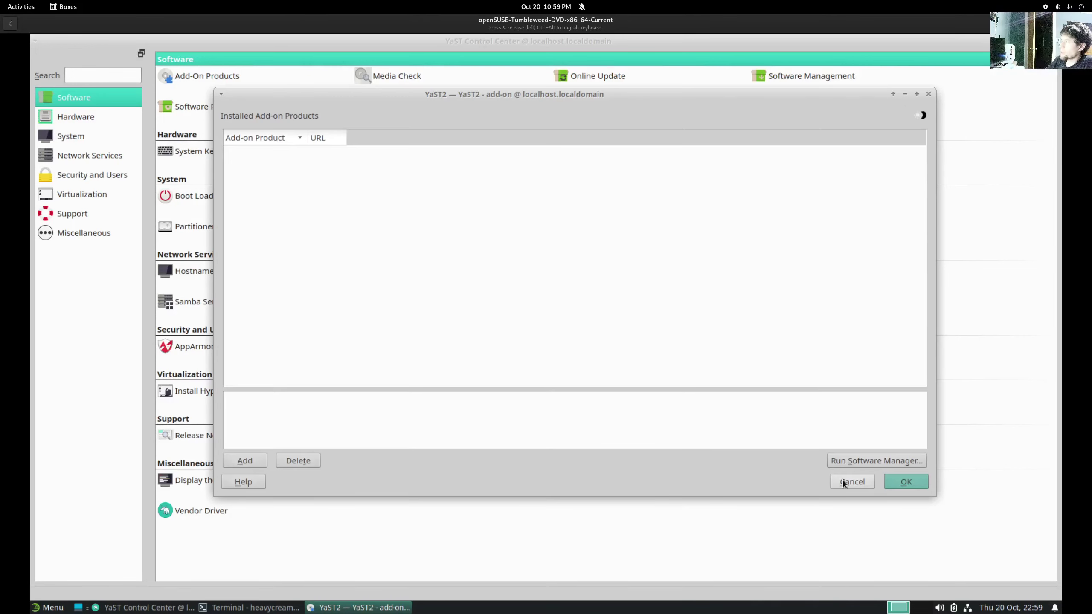
{"action": "left_click", "coordinate": [853, 481]}
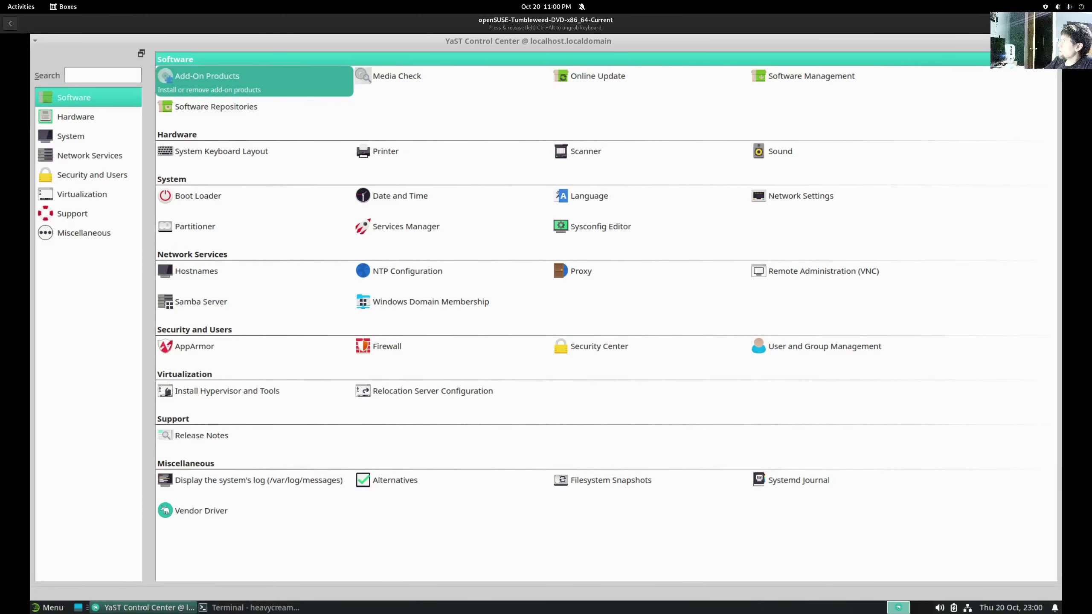
- Close YaST and browse the YaST modules in the Whisker menu
{"action": "key", "text": "alt+F4"}
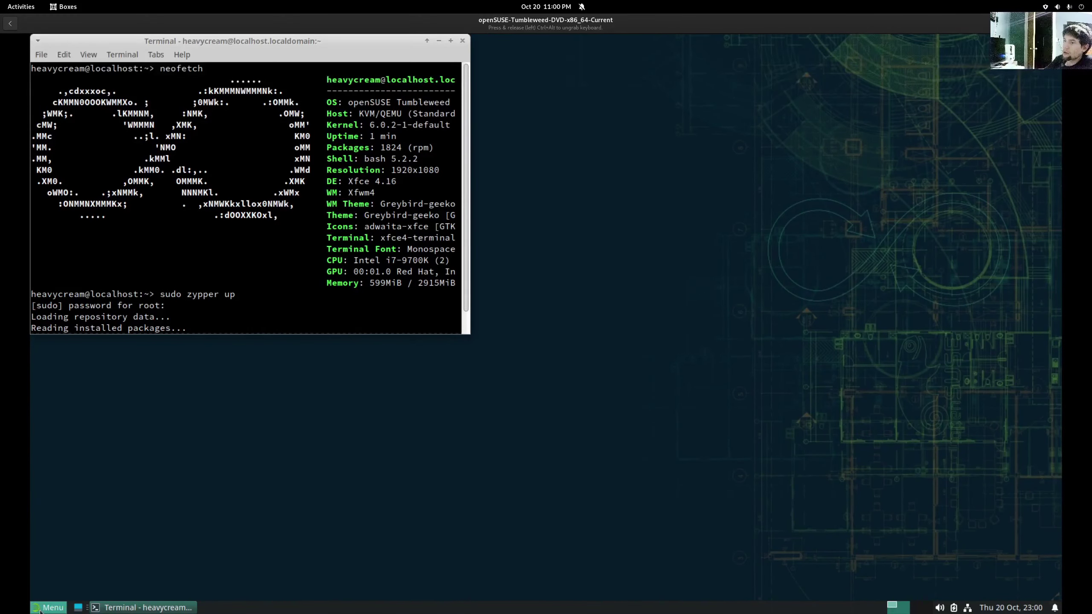
{"action": "left_click", "coordinate": [53, 606]}
{"action": "left_click", "coordinate": [58, 547]}
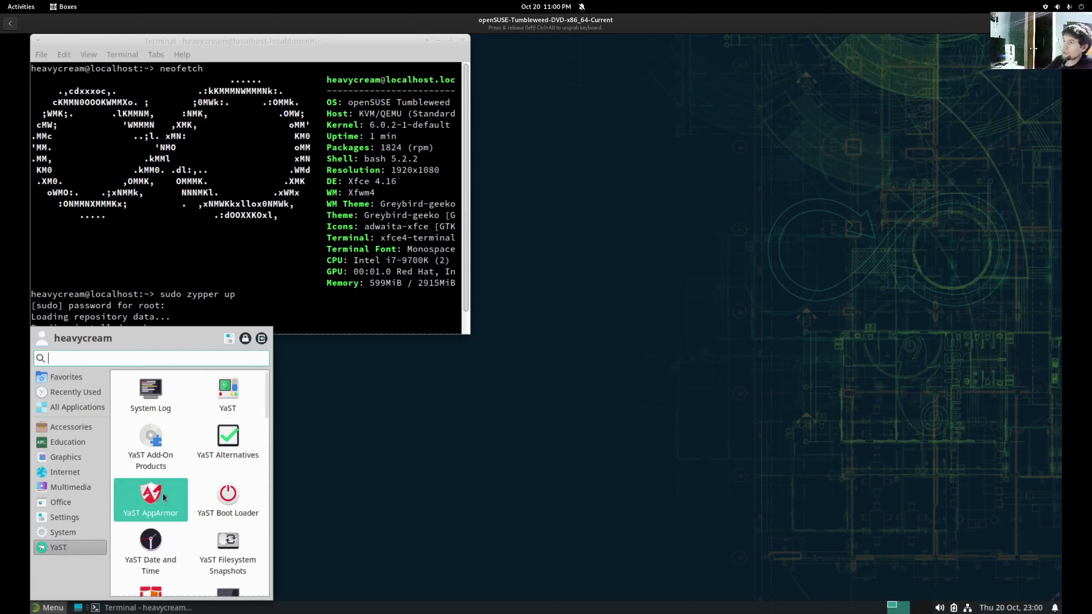
{"action": "scroll", "coordinate": [226, 416], "scroll_direction": "down", "scroll_amount": 5}
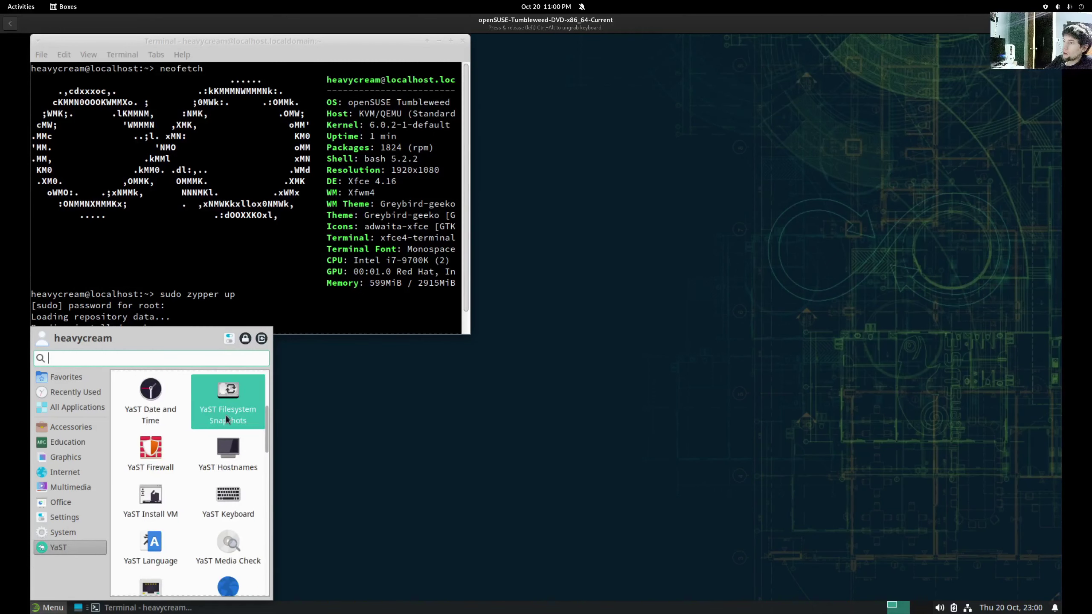
{"action": "scroll", "coordinate": [226, 415], "scroll_direction": "down", "scroll_amount": 5}
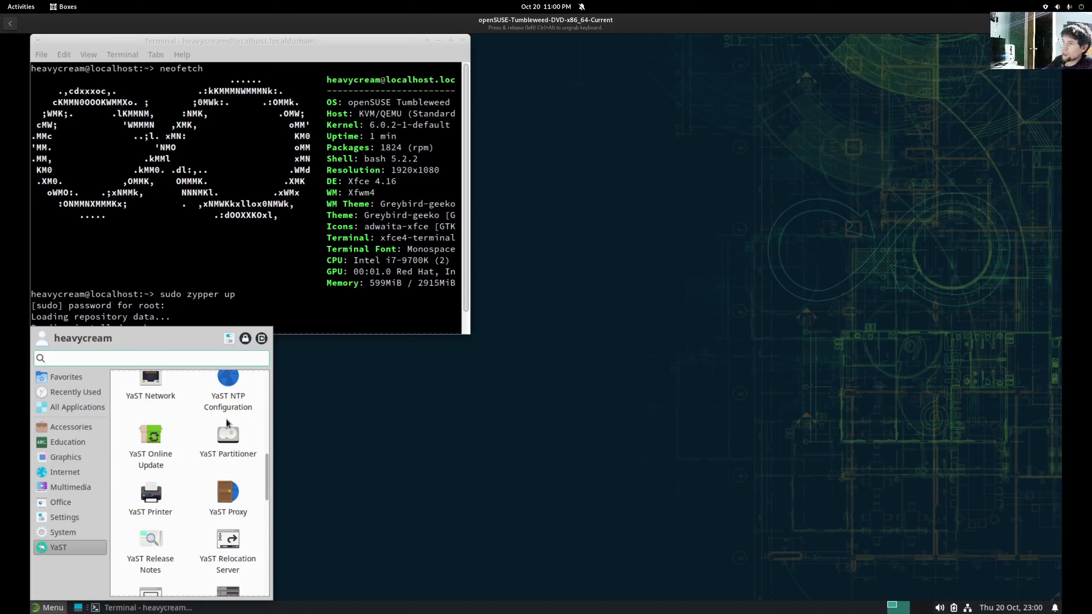
{"action": "scroll", "coordinate": [227, 424], "scroll_direction": "down", "scroll_amount": 5}
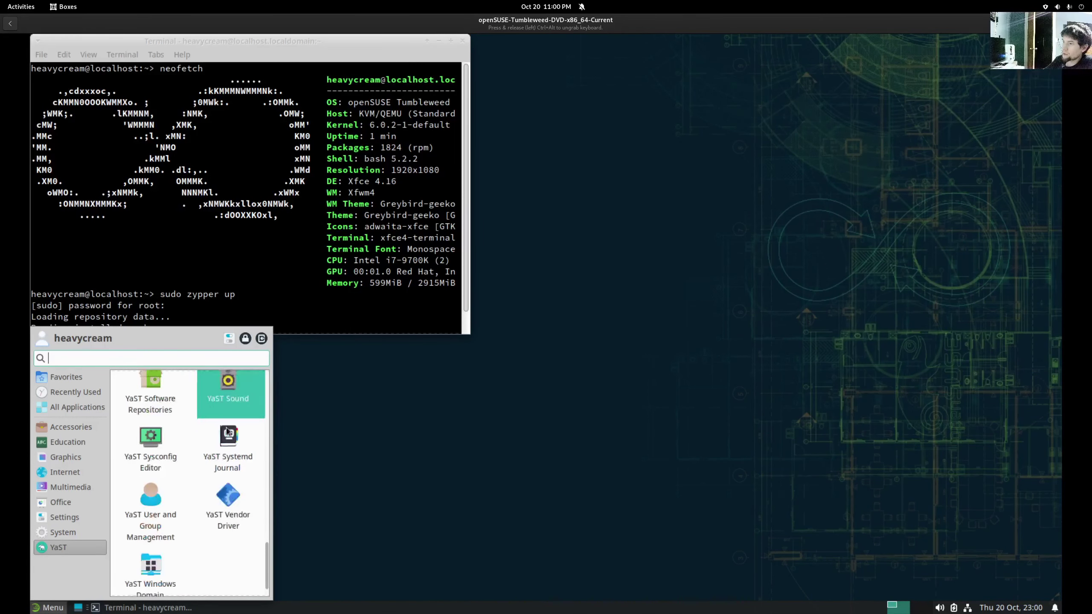
- Show the Settings category, listing Appearance, Desktop and Display, after checking System and Office
{"action": "left_click", "coordinate": [70, 533]}
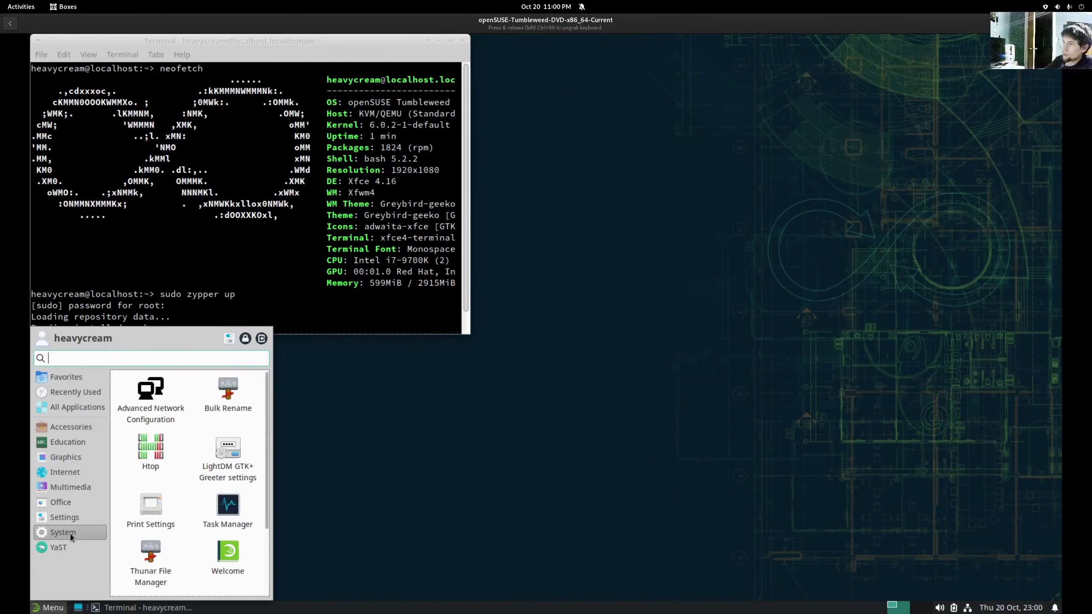
{"action": "scroll", "coordinate": [184, 432], "scroll_direction": "down", "scroll_amount": 2}
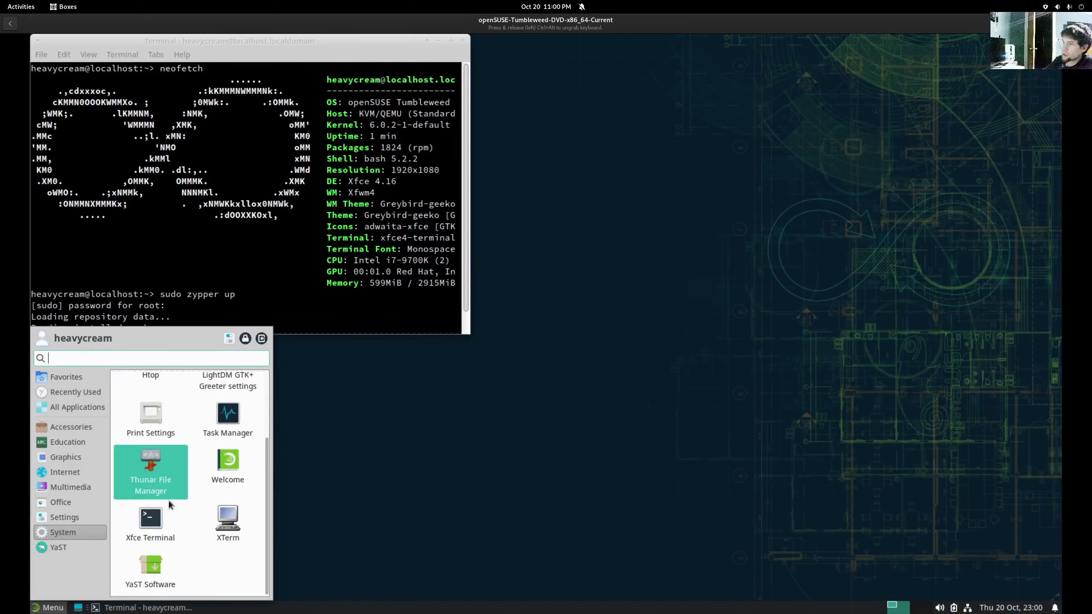
{"action": "left_click", "coordinate": [67, 518]}
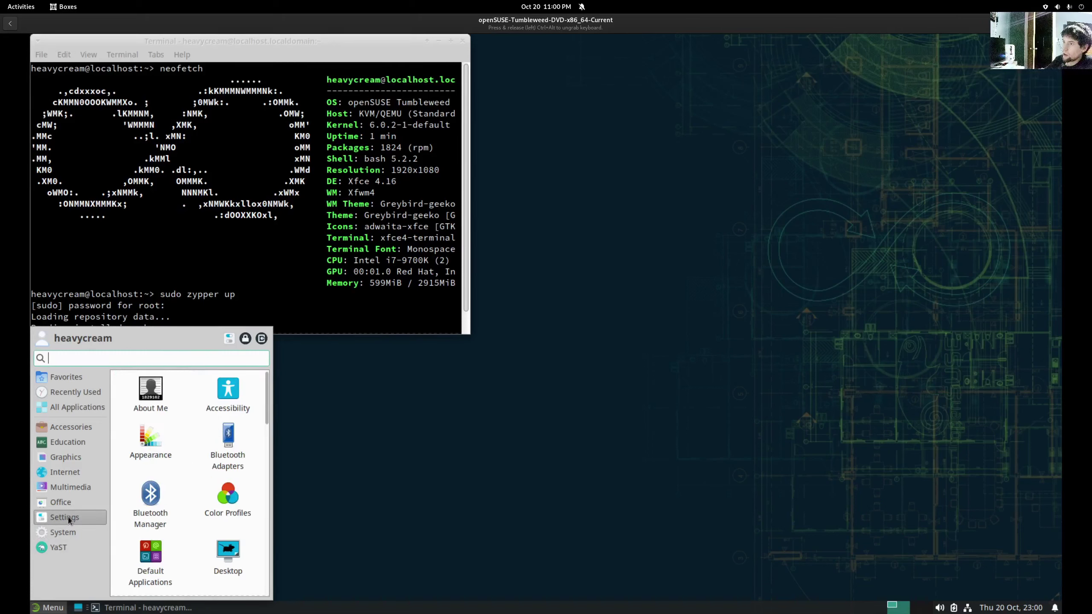
{"action": "left_click", "coordinate": [63, 502]}
{"action": "left_click", "coordinate": [66, 518]}
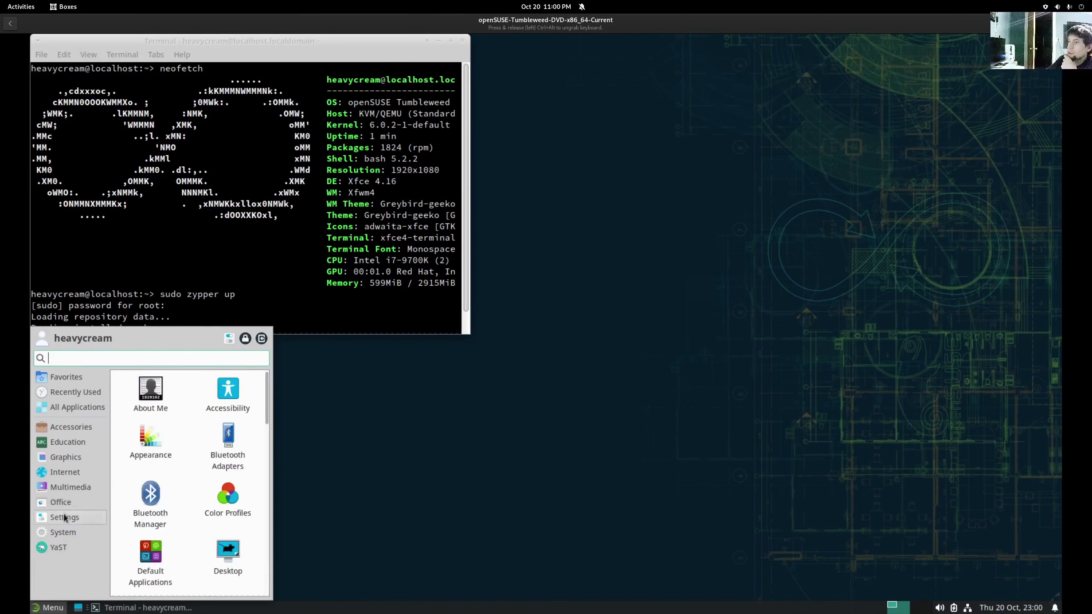
{"action": "left_click", "coordinate": [60, 505]}
{"action": "left_click", "coordinate": [68, 520]}
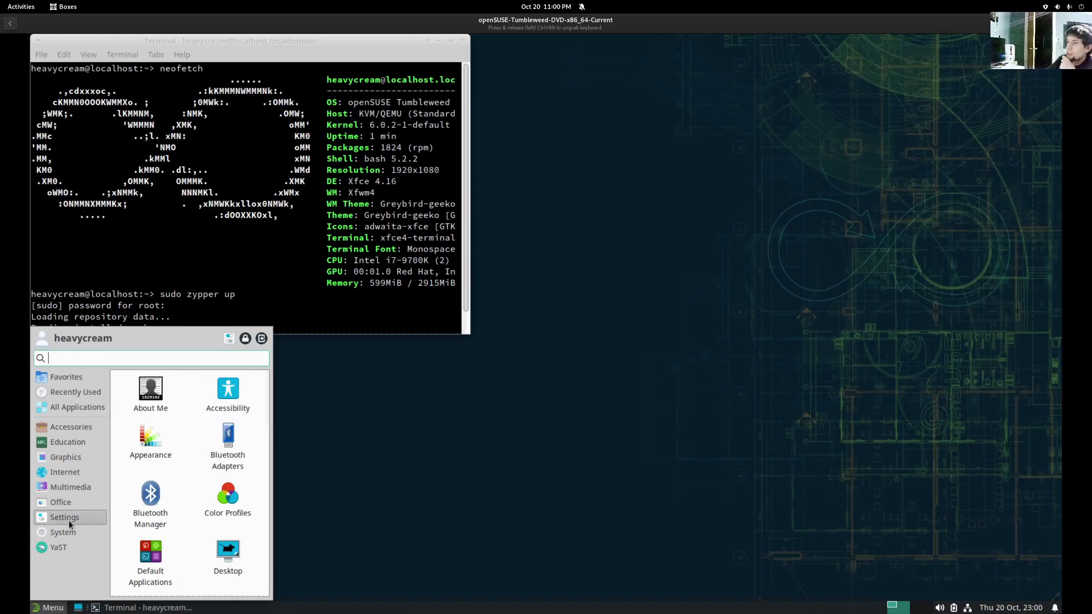
{"action": "scroll", "coordinate": [183, 528], "scroll_direction": "down", "scroll_amount": 10}
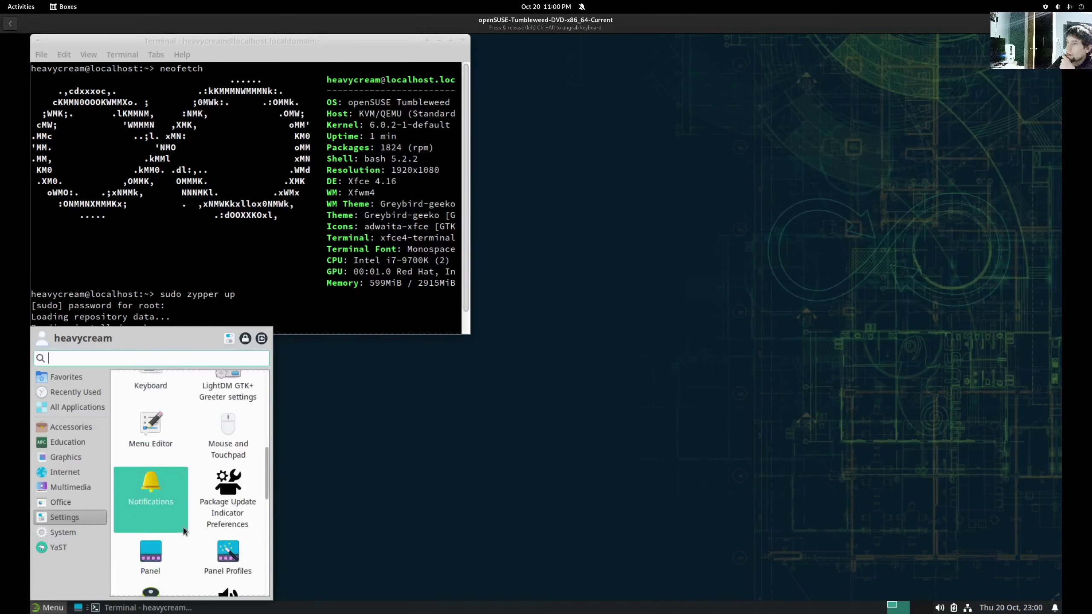
{"action": "scroll", "coordinate": [184, 531], "scroll_direction": "up", "scroll_amount": 6}
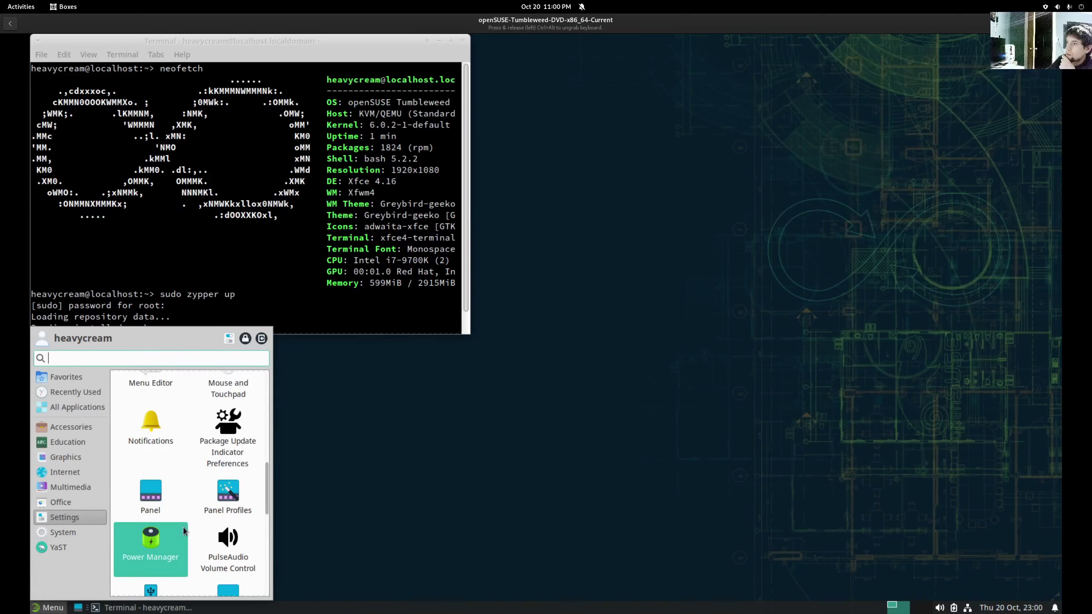
{"action": "scroll", "coordinate": [183, 525], "scroll_direction": "up", "scroll_amount": 3}
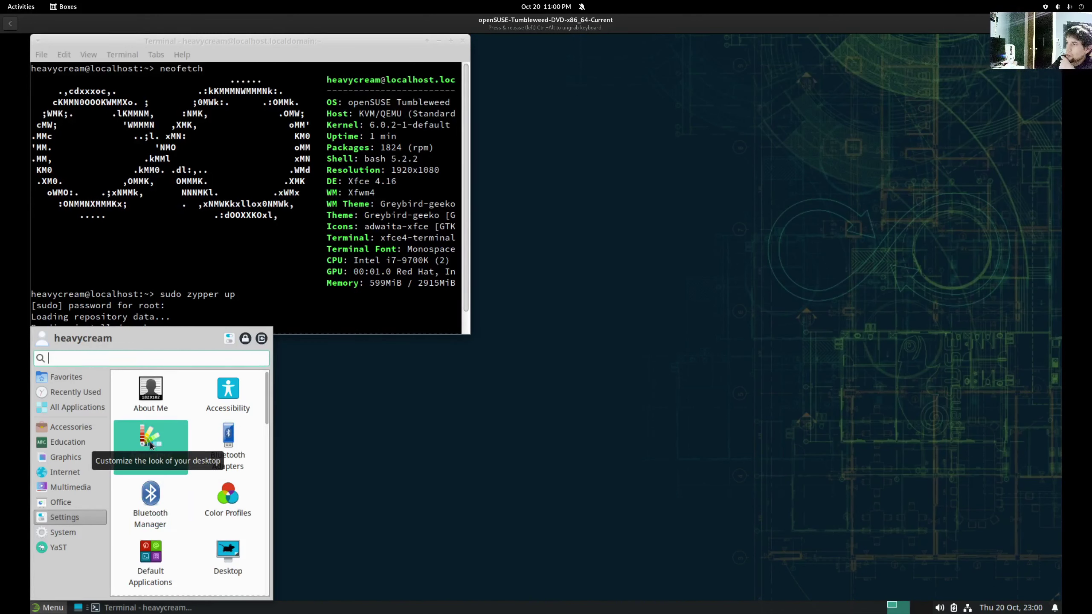
{"action": "scroll", "coordinate": [162, 490], "scroll_direction": "down", "scroll_amount": 2}
{"action": "scroll", "coordinate": [228, 434], "scroll_direction": "down", "scroll_amount": 2}
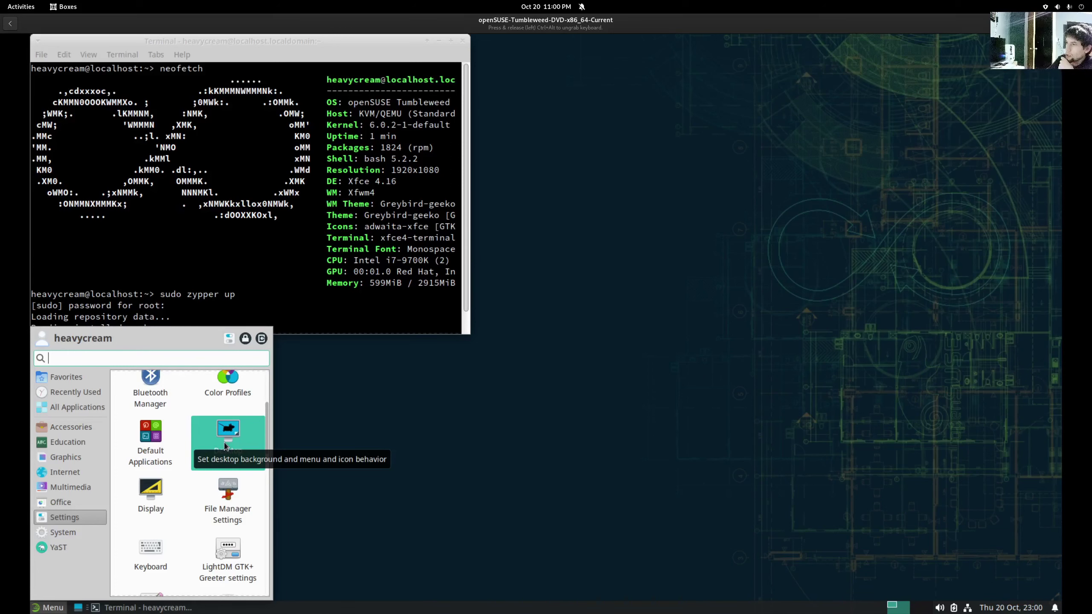
- Open Desktop settings and try the light teal wallpaper
{"action": "left_click", "coordinate": [224, 445]}
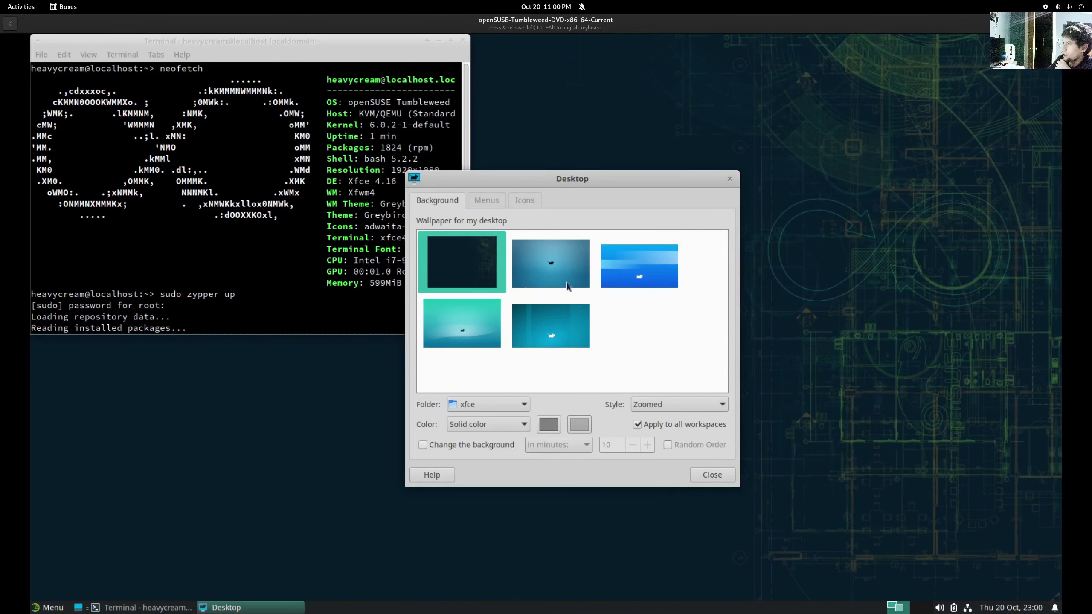
{"action": "left_click", "coordinate": [445, 333]}
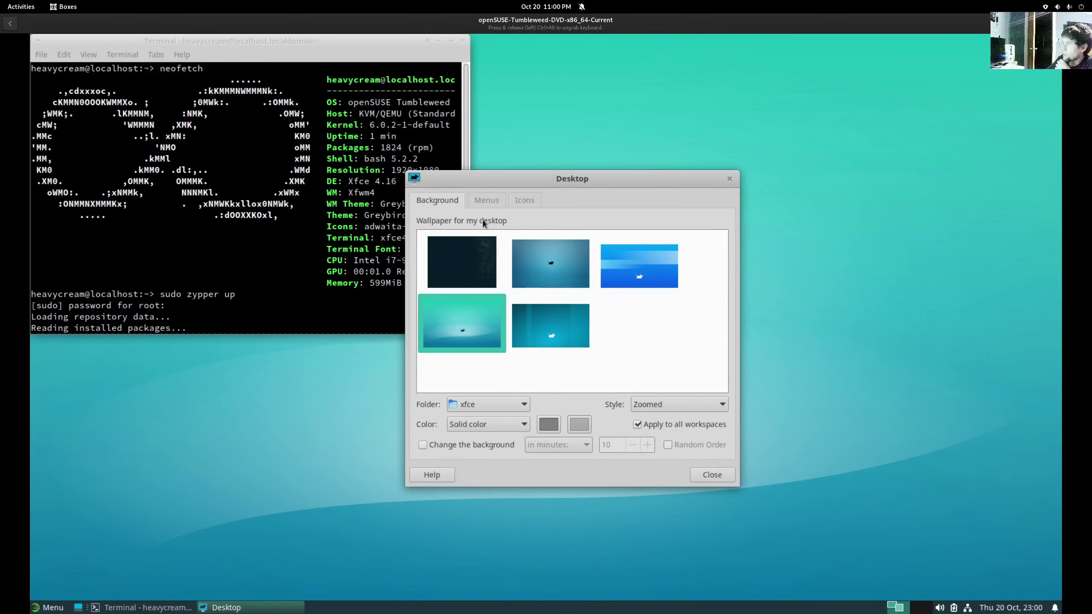
{"action": "left_click", "coordinate": [485, 201]}
{"action": "left_click", "coordinate": [451, 201]}
{"action": "left_click_drag", "start_coordinate": [492, 185], "coordinate": [762, 218]}
- Try the bright blue, darker teal and greyish-blue wallpapers, restore the dark original, and close
{"action": "left_click", "coordinate": [889, 304]}
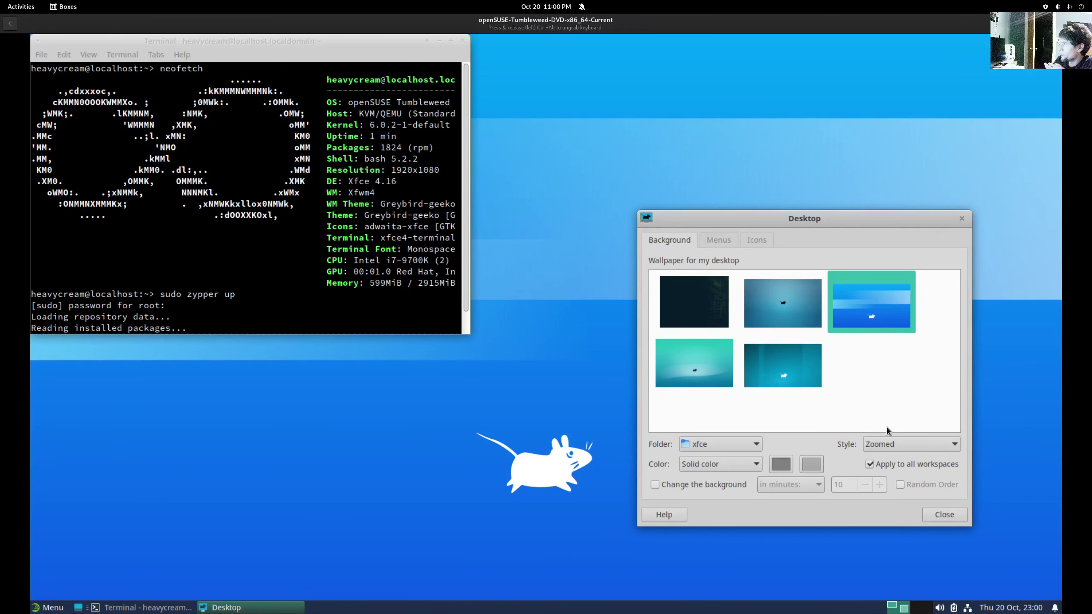
{"action": "left_click", "coordinate": [784, 377]}
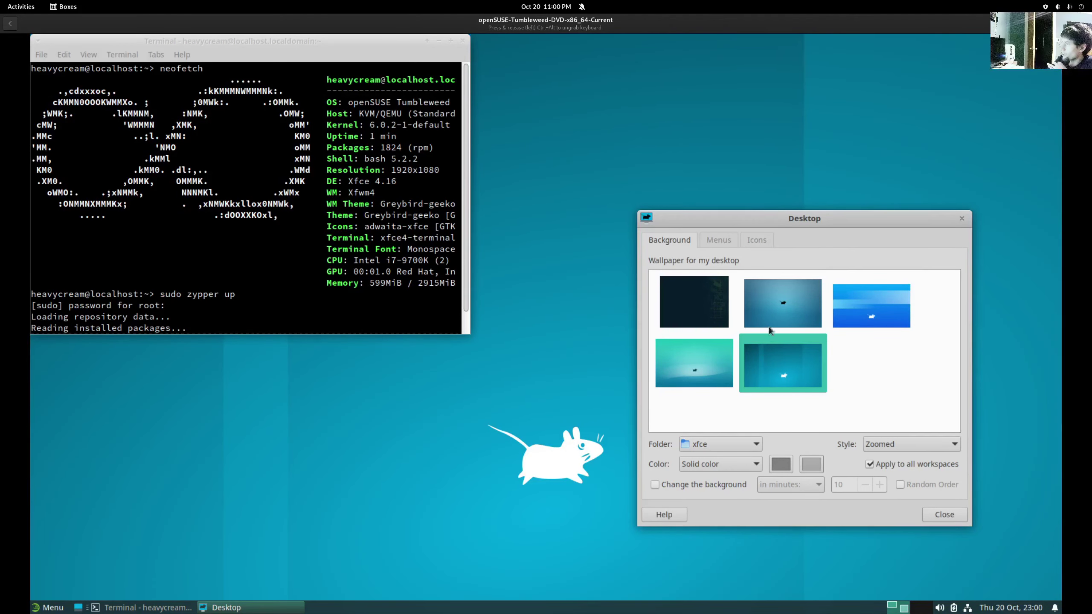
{"action": "left_click", "coordinate": [771, 304]}
{"action": "left_click", "coordinate": [705, 324]}
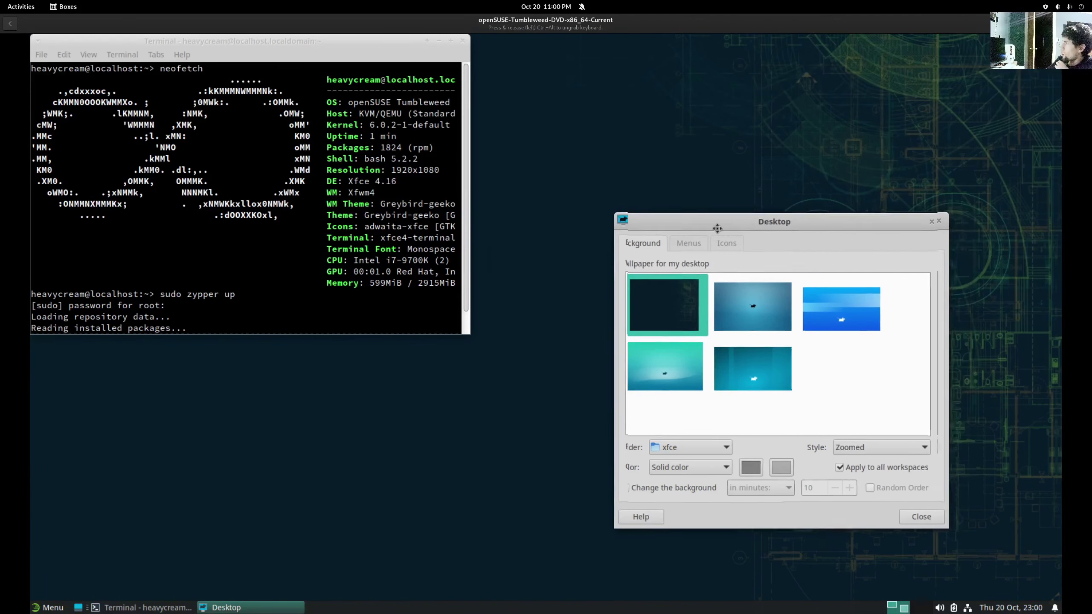
{"action": "left_click_drag", "start_coordinate": [824, 222], "coordinate": [501, 265]}
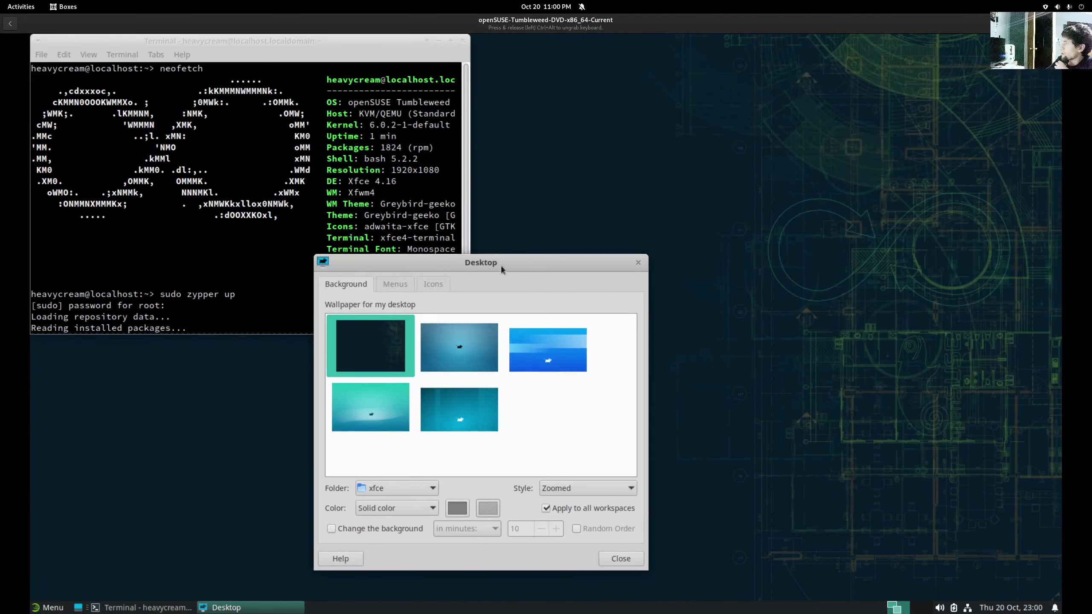
{"action": "left_click", "coordinate": [621, 558]}
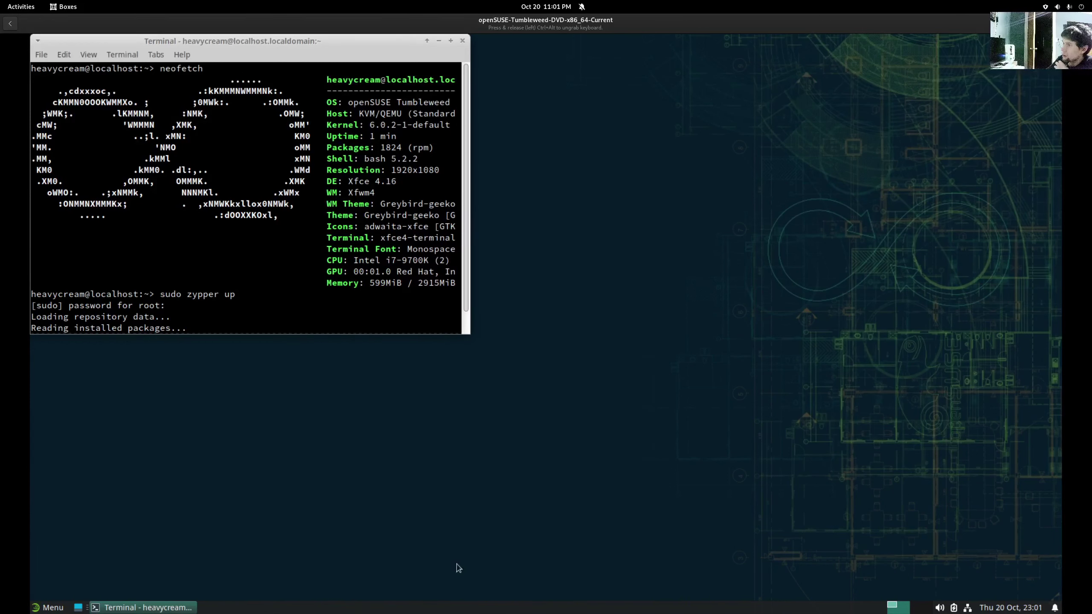
{"action": "left_click", "coordinate": [51, 607]}
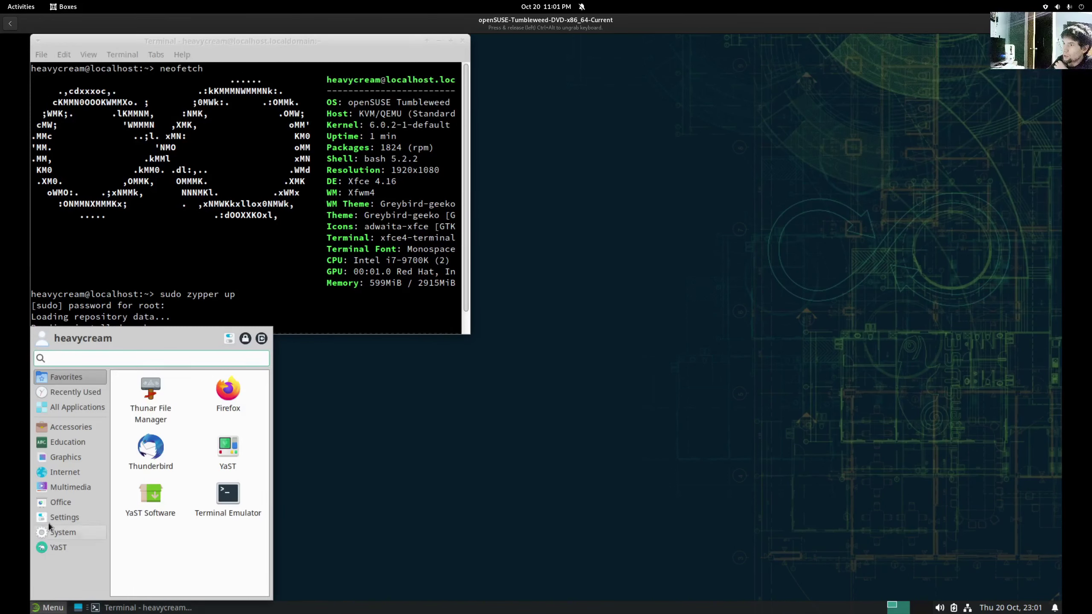
{"action": "mouse_move", "coordinate": [56, 502]}
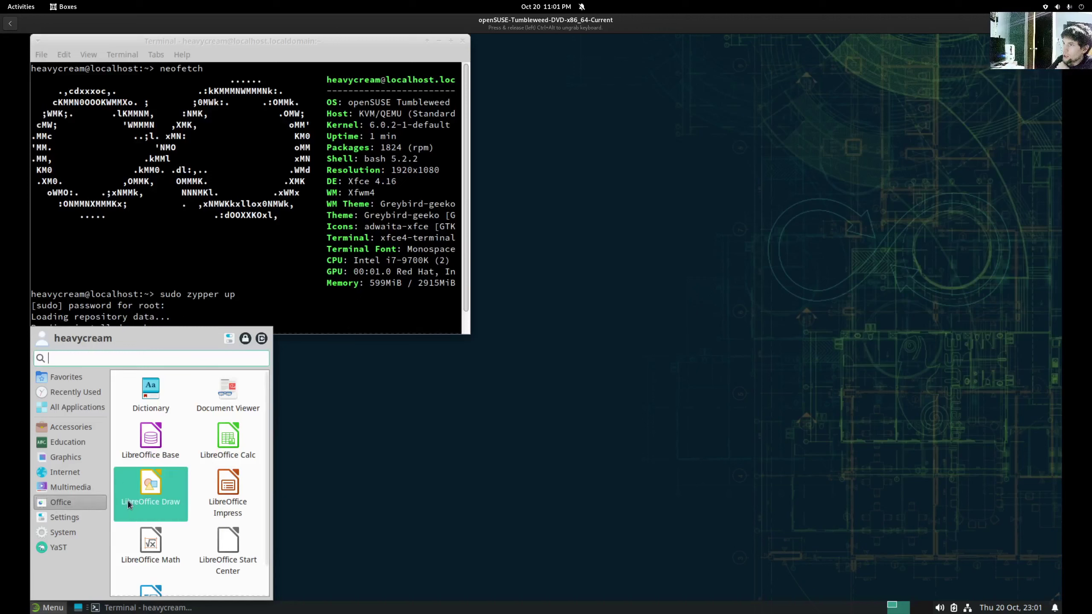
{"action": "scroll", "coordinate": [128, 500], "scroll_direction": "down", "scroll_amount": 1}
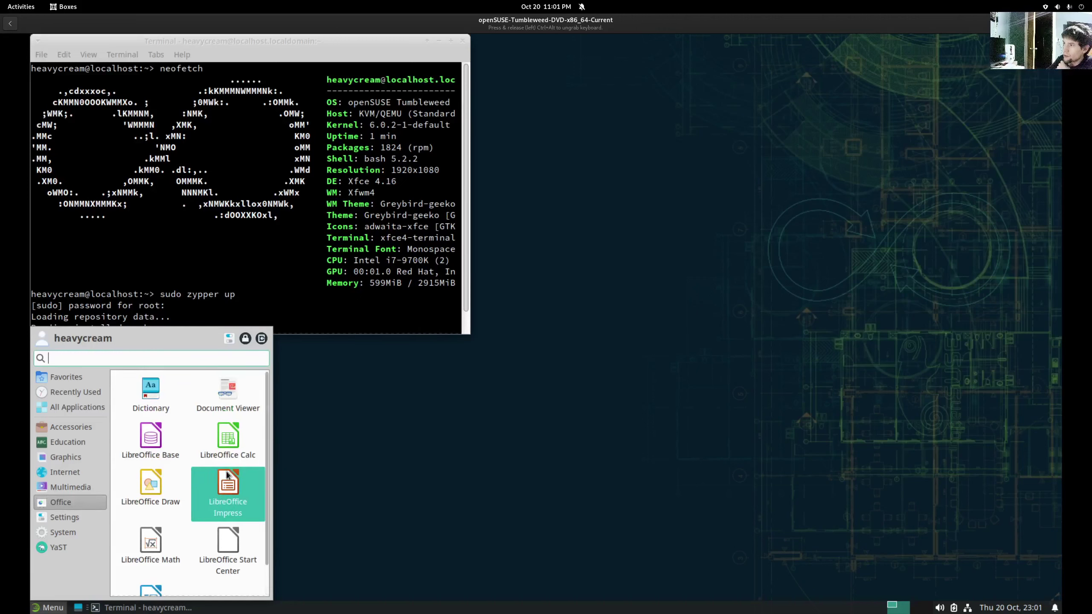
{"action": "scroll", "coordinate": [216, 493], "scroll_direction": "up", "scroll_amount": 1}
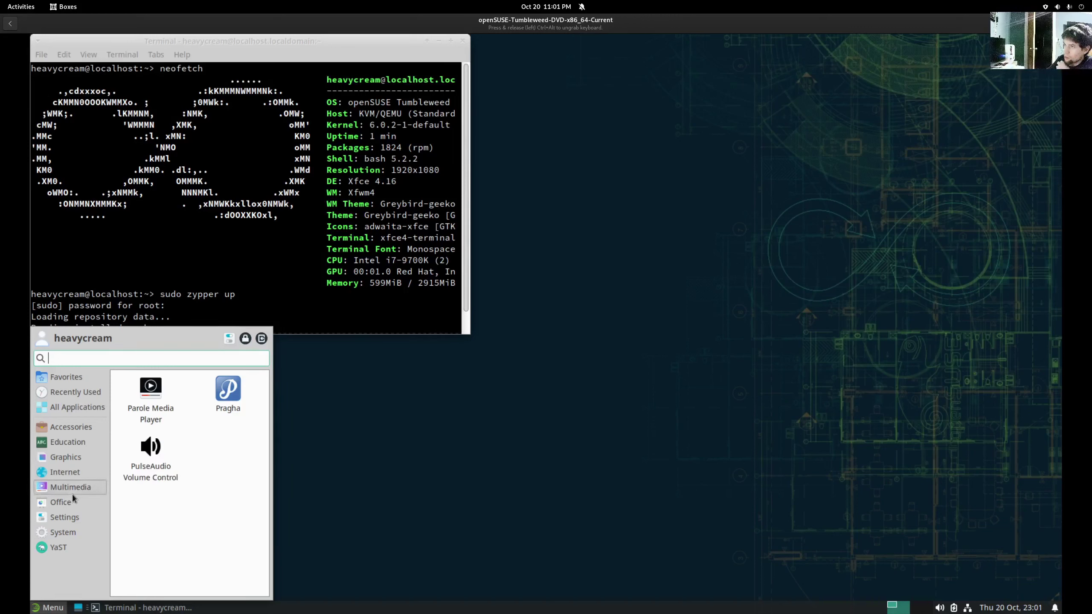
{"action": "mouse_move", "coordinate": [89, 471]}
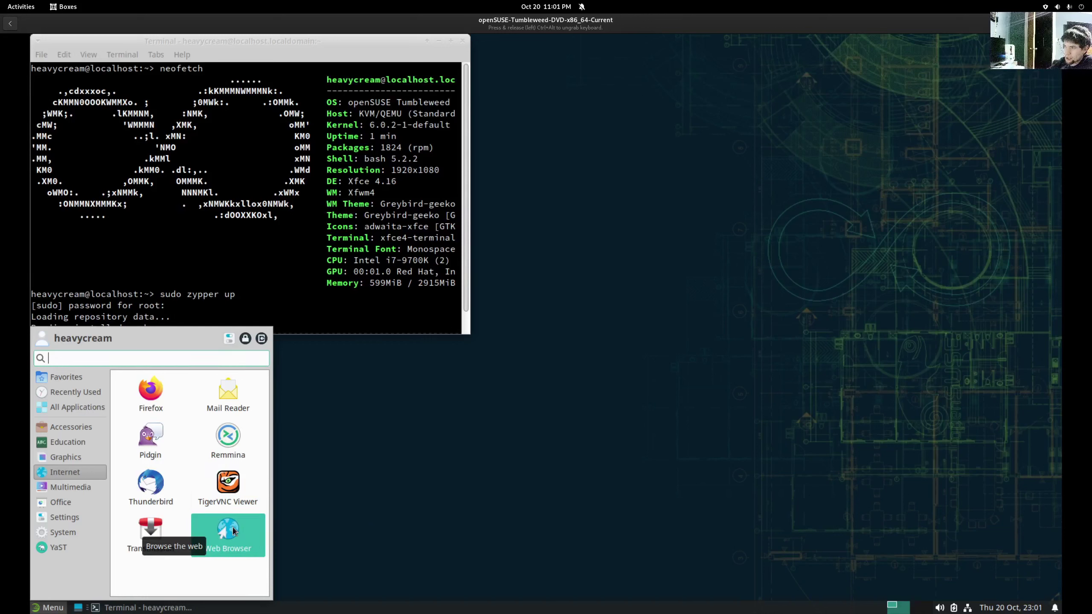
{"action": "left_click", "coordinate": [65, 457]}
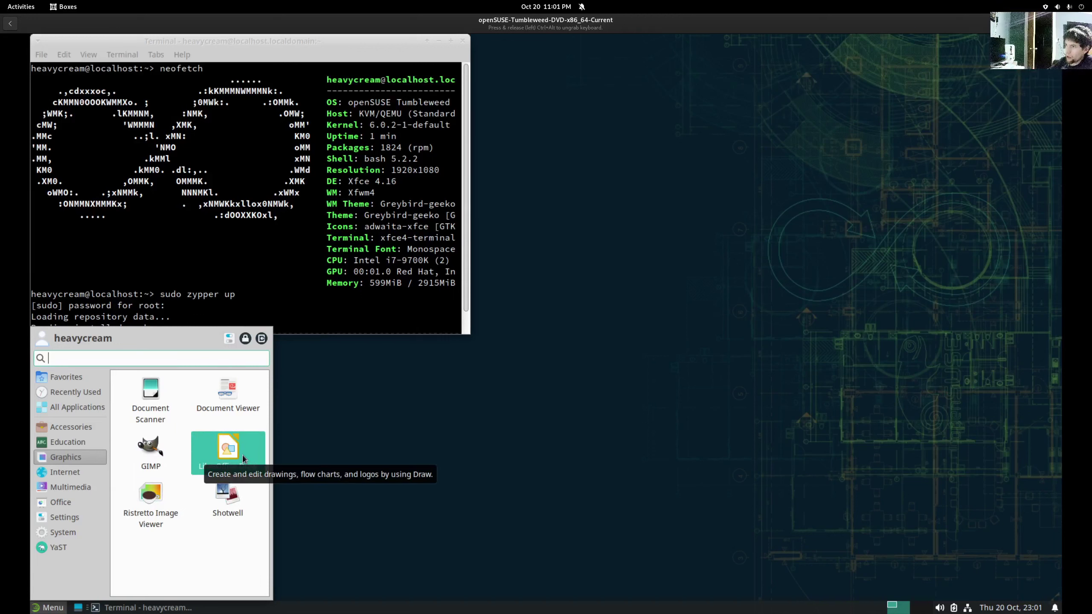
{"action": "left_click", "coordinate": [70, 442]}
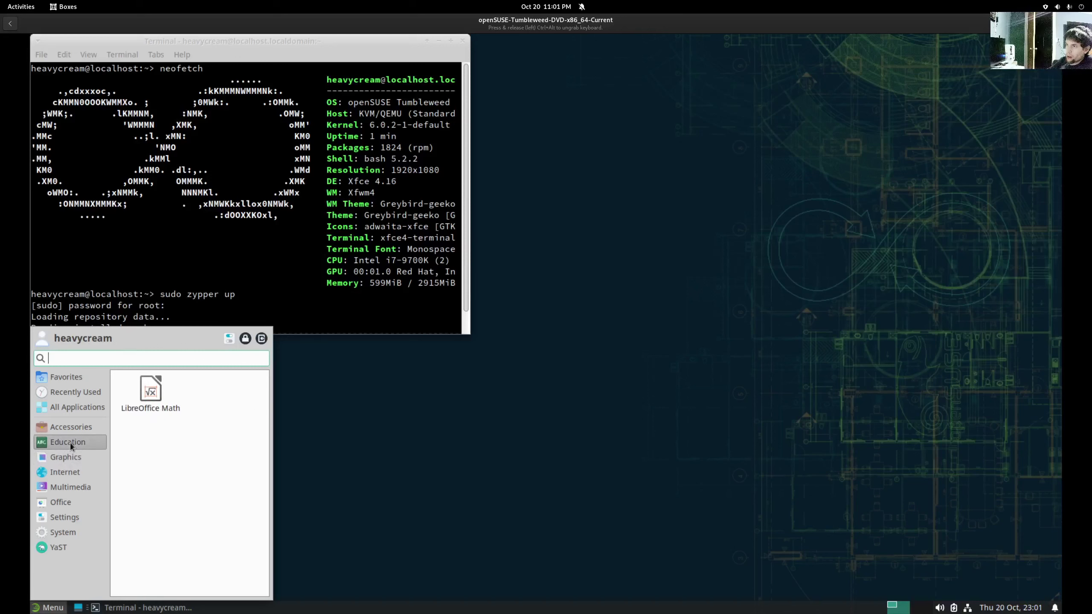
{"action": "left_click", "coordinate": [63, 430]}
{"action": "scroll", "coordinate": [160, 494], "scroll_direction": "down", "scroll_amount": 1}
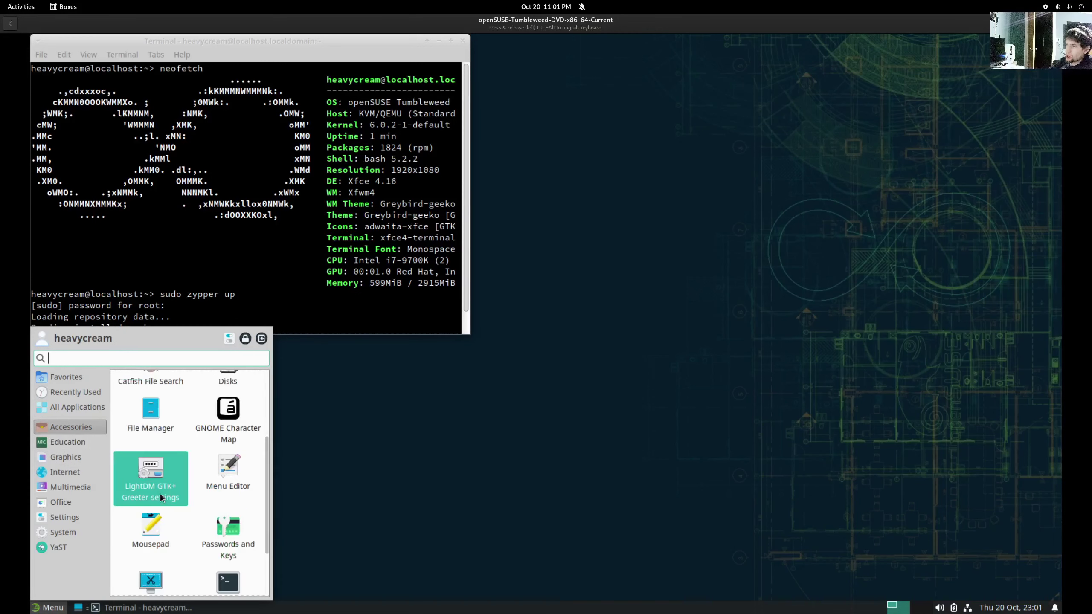
{"action": "scroll", "coordinate": [160, 495], "scroll_direction": "up", "scroll_amount": 3}
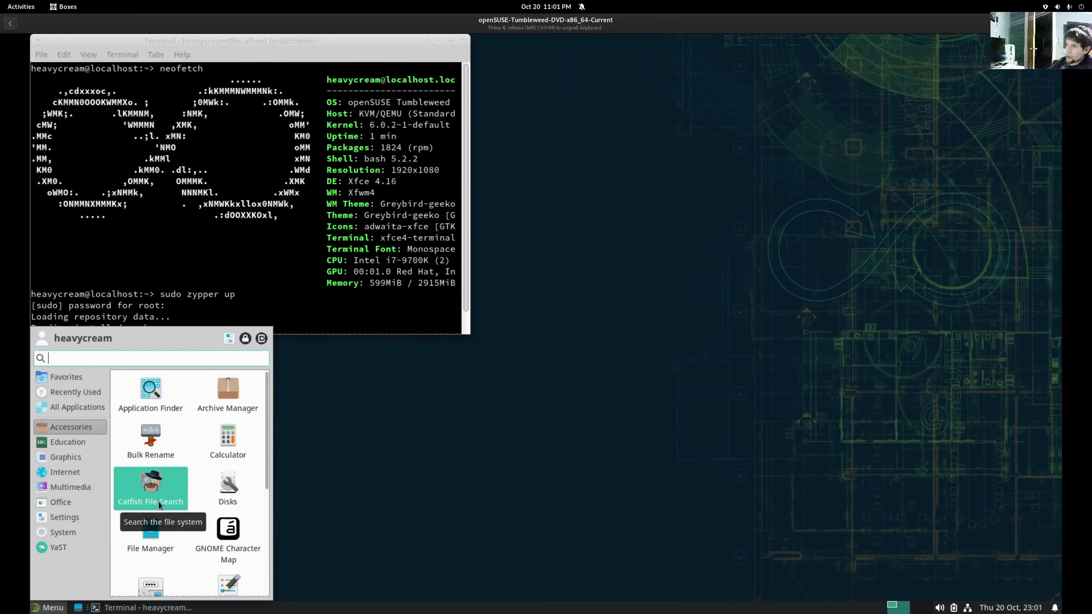
{"action": "left_click", "coordinate": [435, 516]}
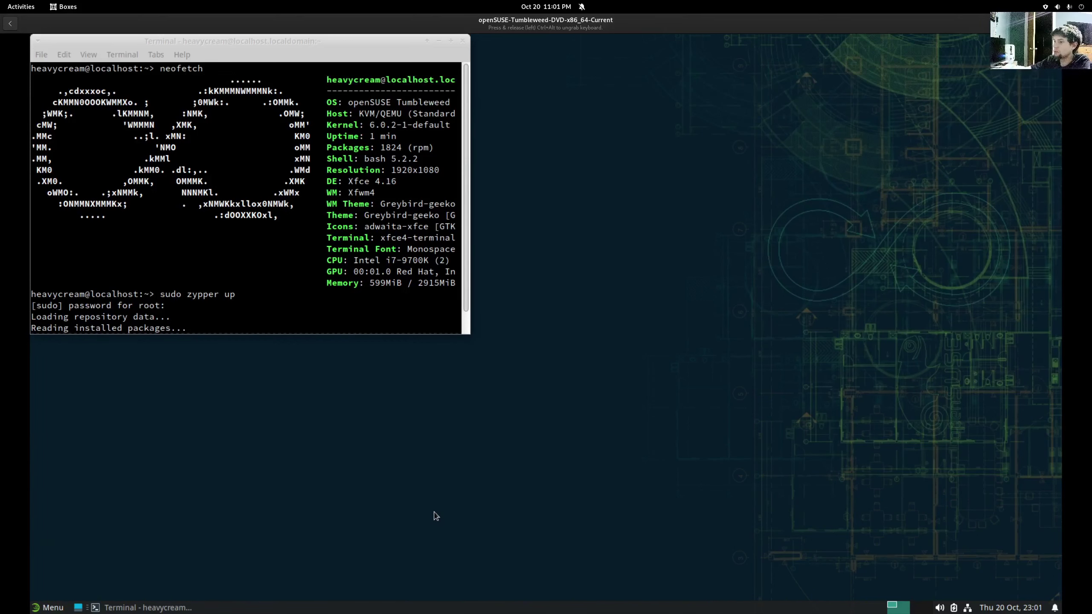
- Open the Whisker menu's All Applications list and scroll down to the YaST entries
{"action": "key", "text": "super"}
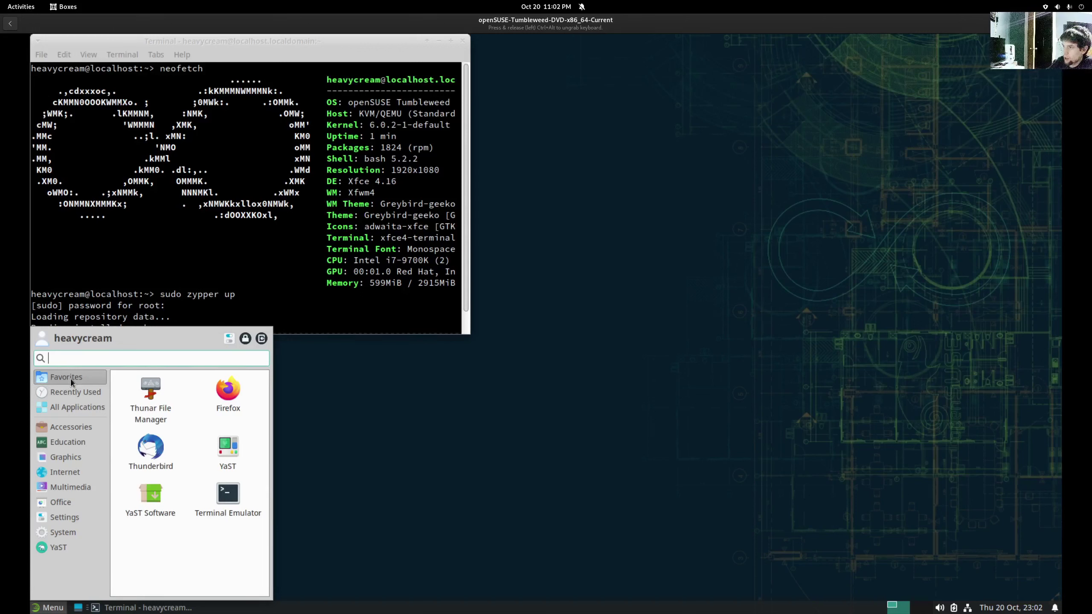
{"action": "mouse_move", "coordinate": [66, 392]}
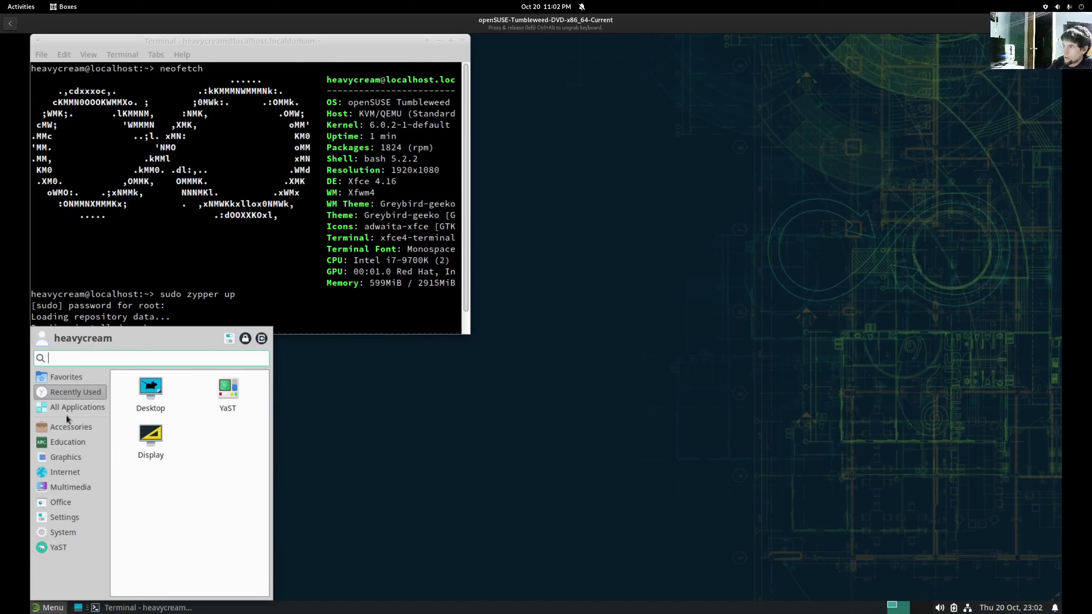
{"action": "scroll", "coordinate": [184, 461], "scroll_direction": "down", "scroll_amount": 4}
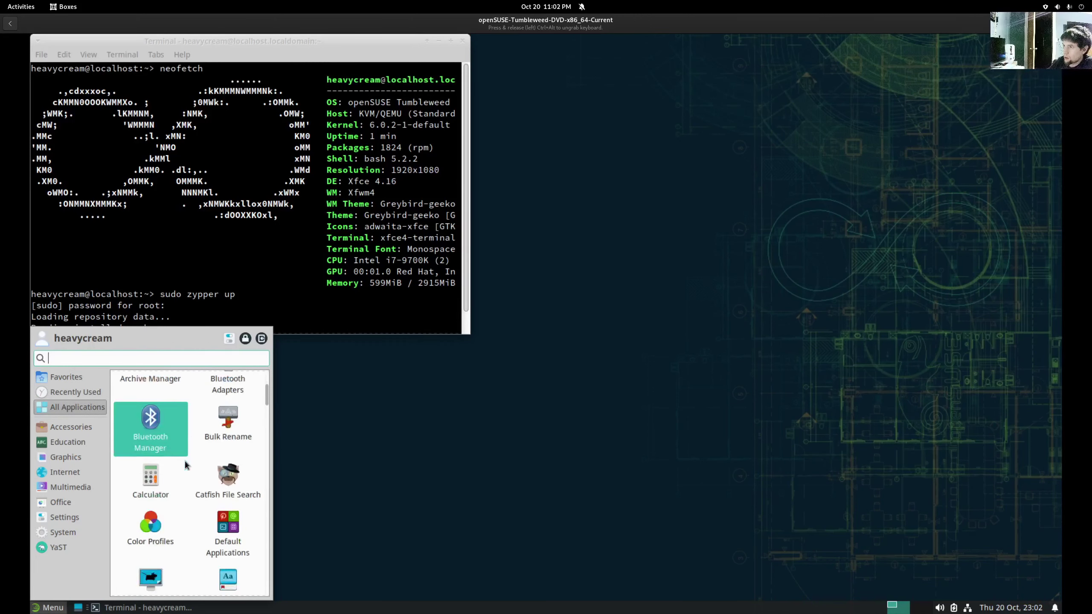
{"action": "scroll", "coordinate": [185, 461], "scroll_direction": "down", "scroll_amount": 10}
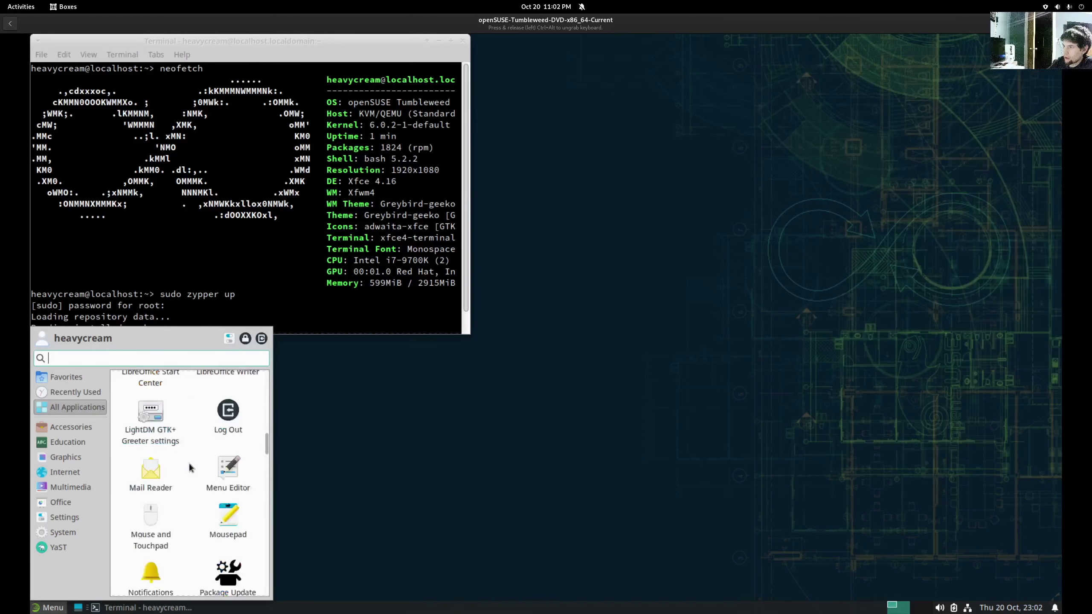
{"action": "scroll", "coordinate": [189, 467], "scroll_direction": "down", "scroll_amount": 10}
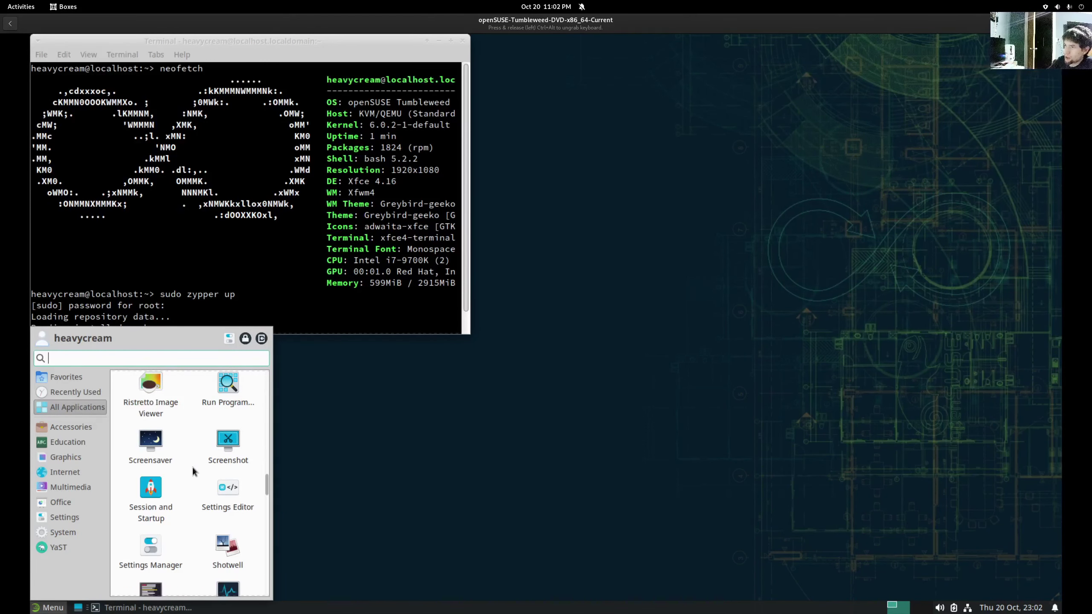
{"action": "scroll", "coordinate": [192, 470], "scroll_direction": "down", "scroll_amount": 10}
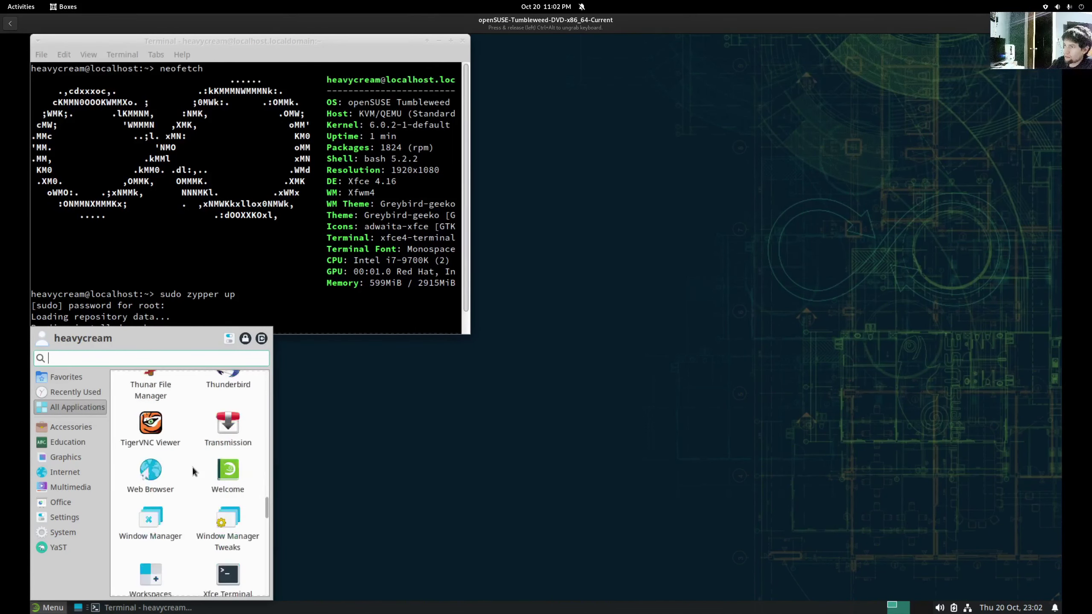
{"action": "scroll", "coordinate": [192, 470], "scroll_direction": "down", "scroll_amount": 8}
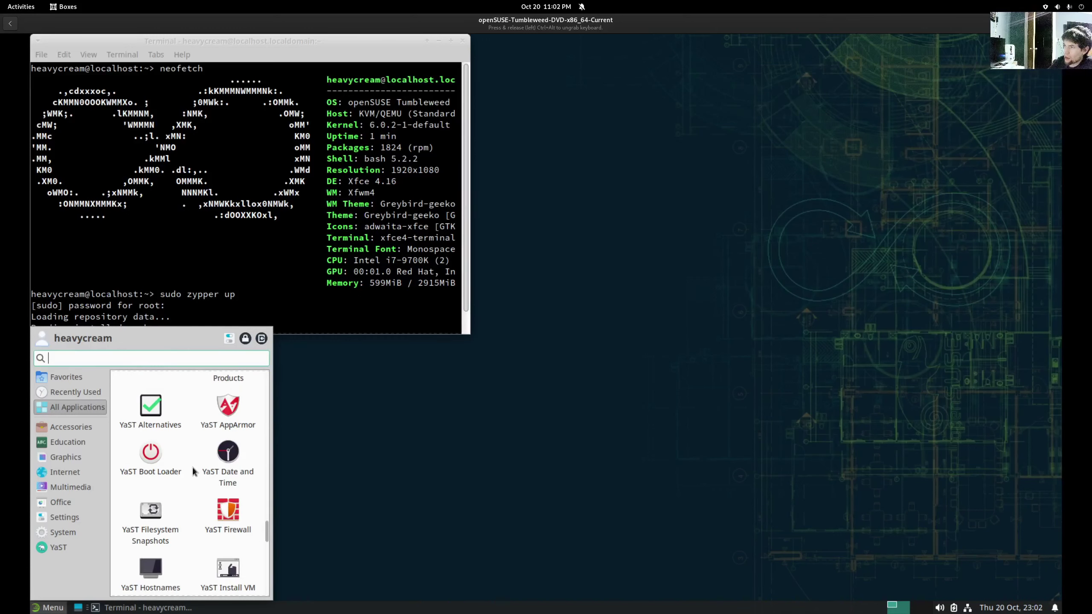
{"action": "scroll", "coordinate": [192, 467], "scroll_direction": "down", "scroll_amount": 6}
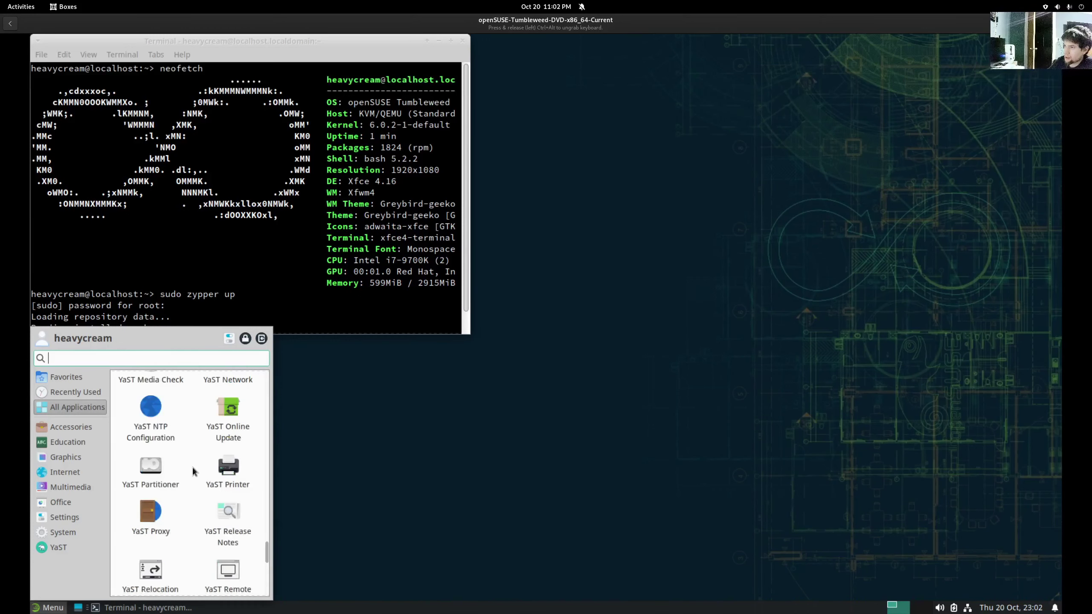
{"action": "scroll", "coordinate": [193, 471], "scroll_direction": "down", "scroll_amount": 6}
- Close the Xfce menu, highlight the package and memory figures in neofetch, then reopen the application menu
{"action": "left_click", "coordinate": [384, 508]}
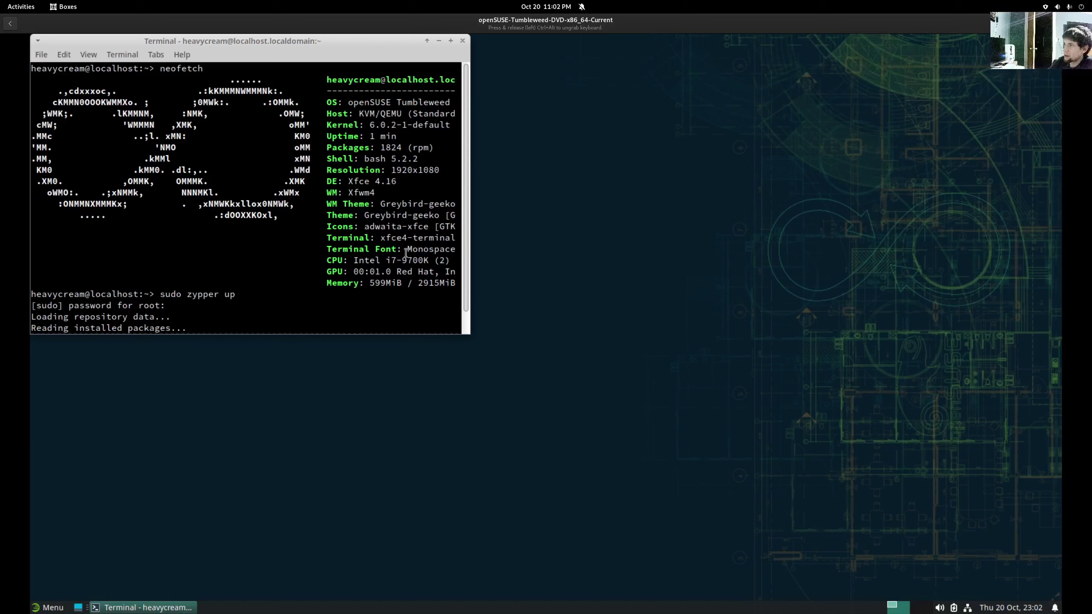
{"action": "mouse_move", "coordinate": [402, 147]}
{"action": "left_mouse_down"}
{"action": "mouse_move", "coordinate": [380, 148]}
{"action": "mouse_move", "coordinate": [413, 148]}
{"action": "left_mouse_up"}
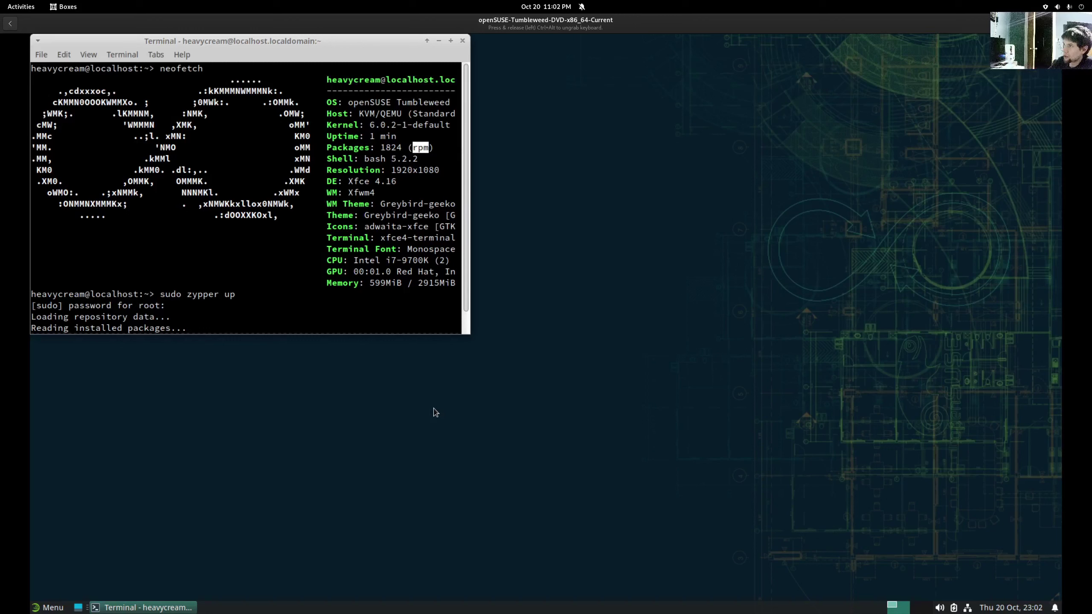
{"action": "mouse_move", "coordinate": [385, 284]}
{"action": "left_mouse_down"}
{"action": "mouse_move", "coordinate": [371, 306]}
{"action": "mouse_move", "coordinate": [384, 283]}
{"action": "left_mouse_up"}
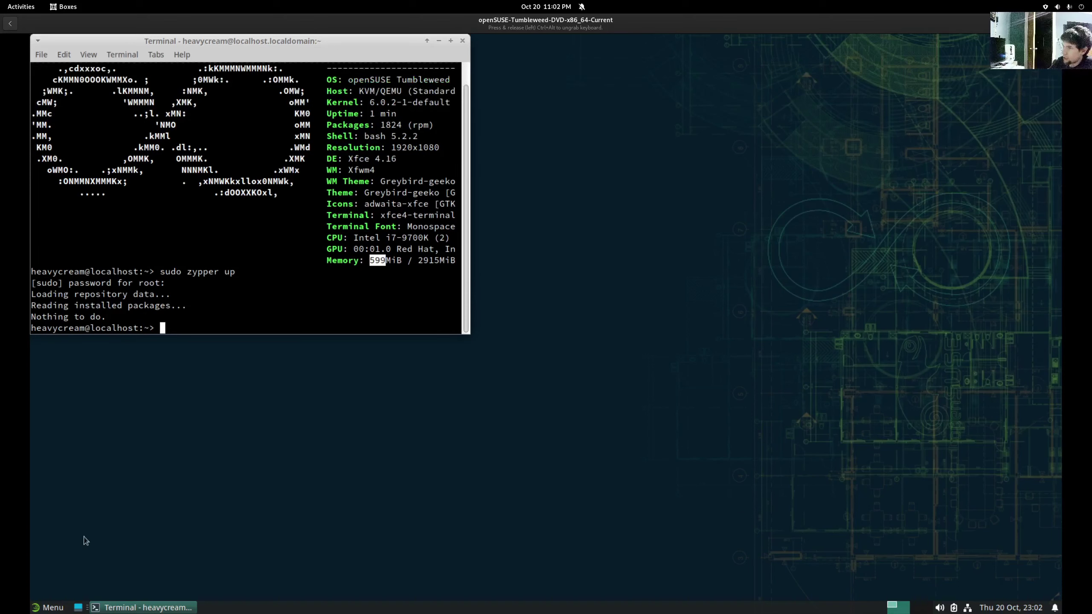
{"action": "left_click", "coordinate": [53, 602]}
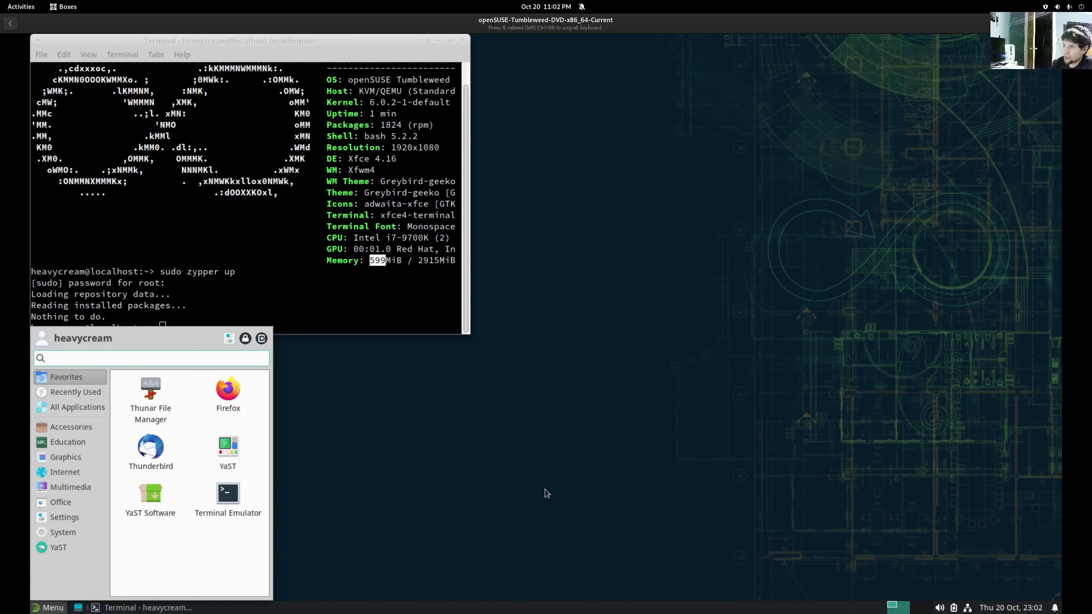
{"action": "left_click", "coordinate": [261, 338]}
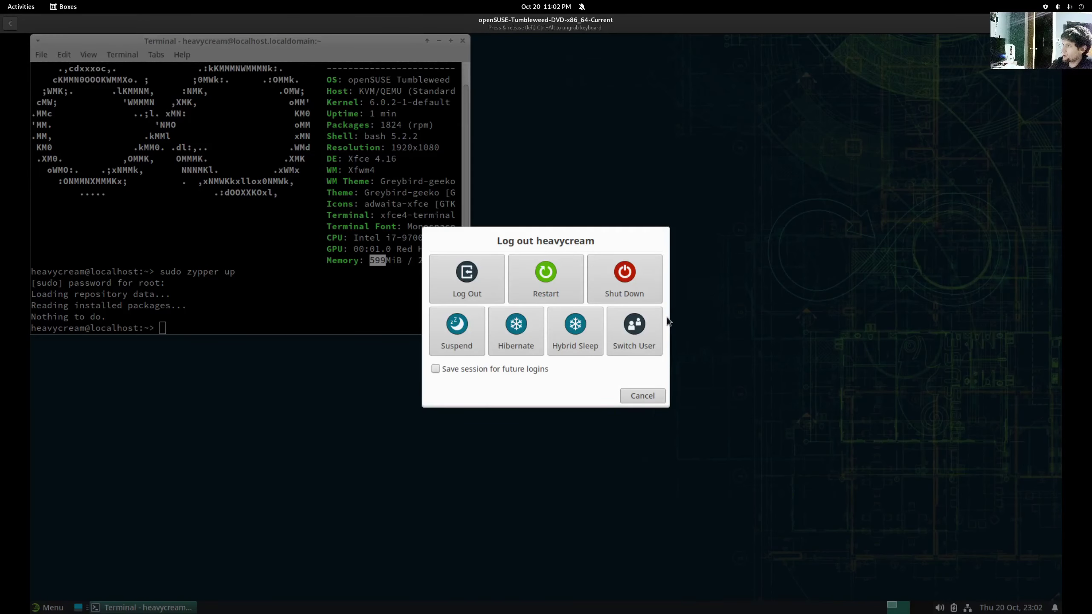
{"action": "left_click", "coordinate": [623, 286]}
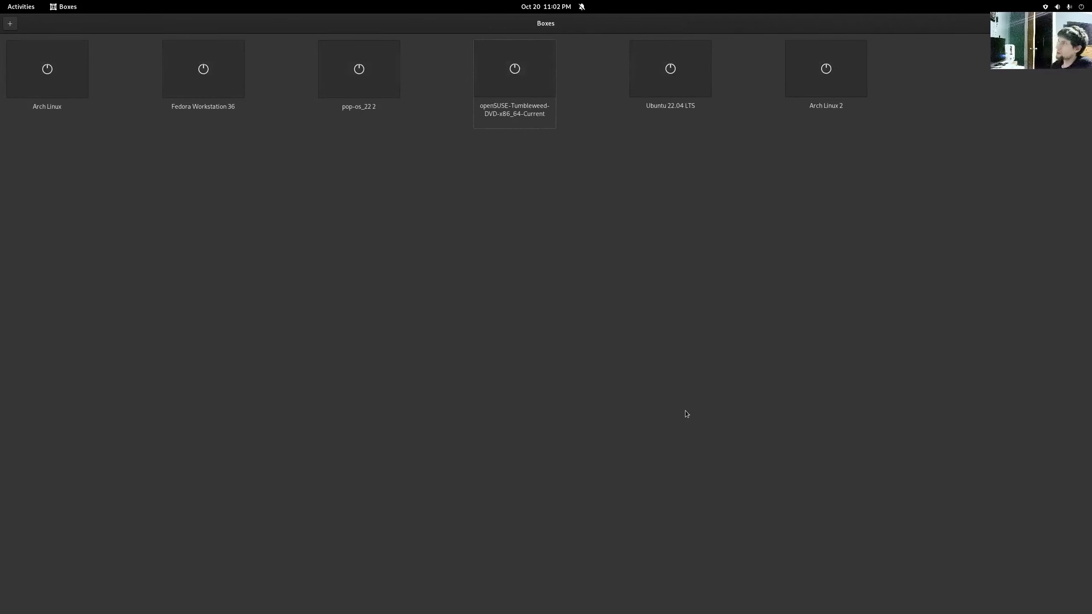
- Start the Ubuntu 22.04 LTS VM, log in with the account password, and move Home to the top-left
{"action": "left_click", "coordinate": [674, 71]}
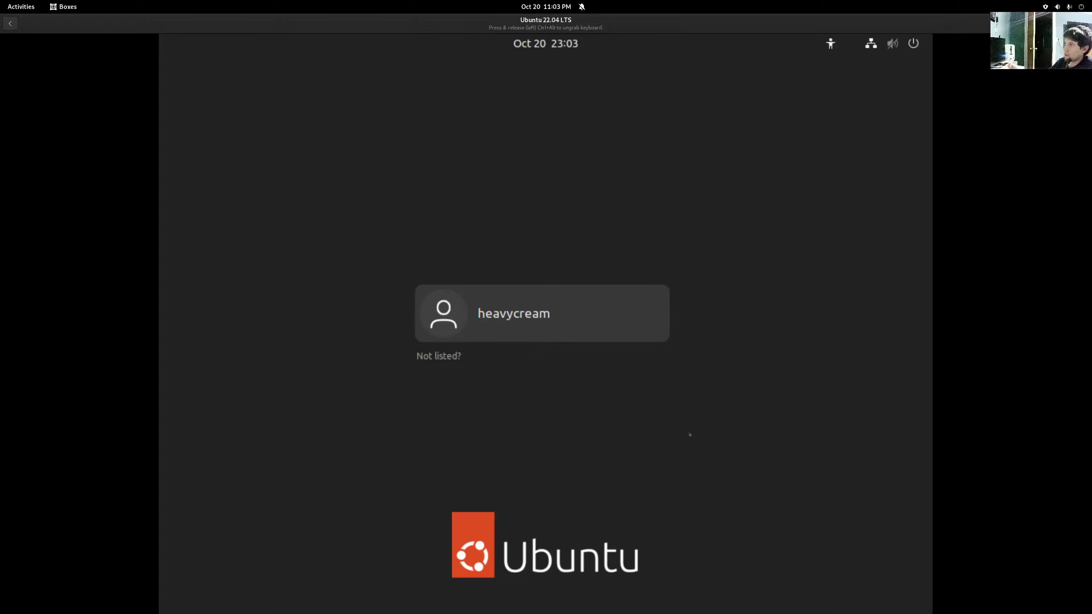
{"action": "key", "text": "Return"}
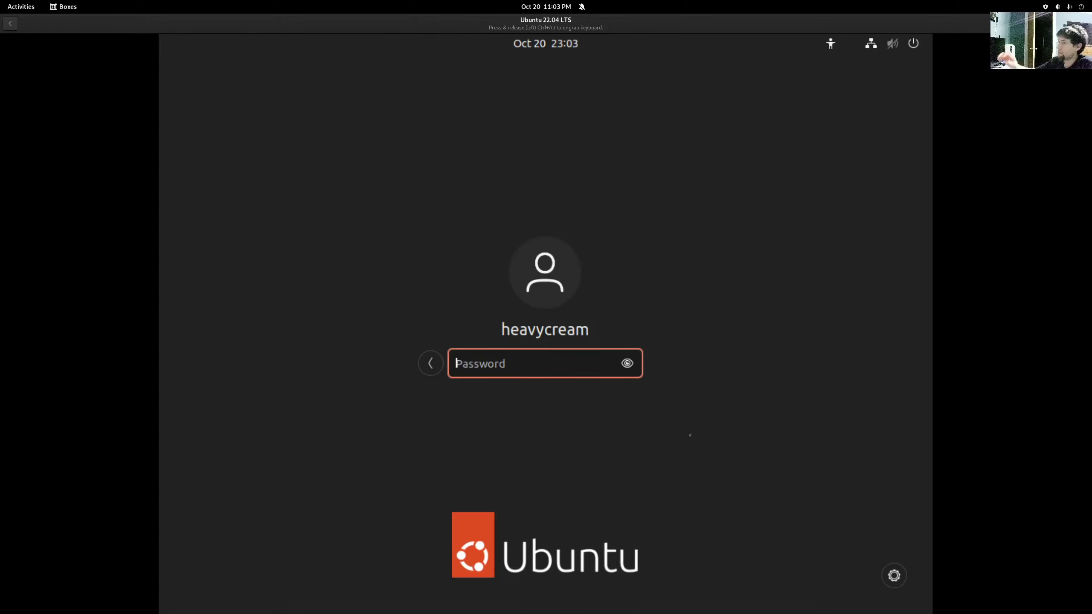
{"action": "type", "text": "****"}
{"action": "key", "text": "Return"}
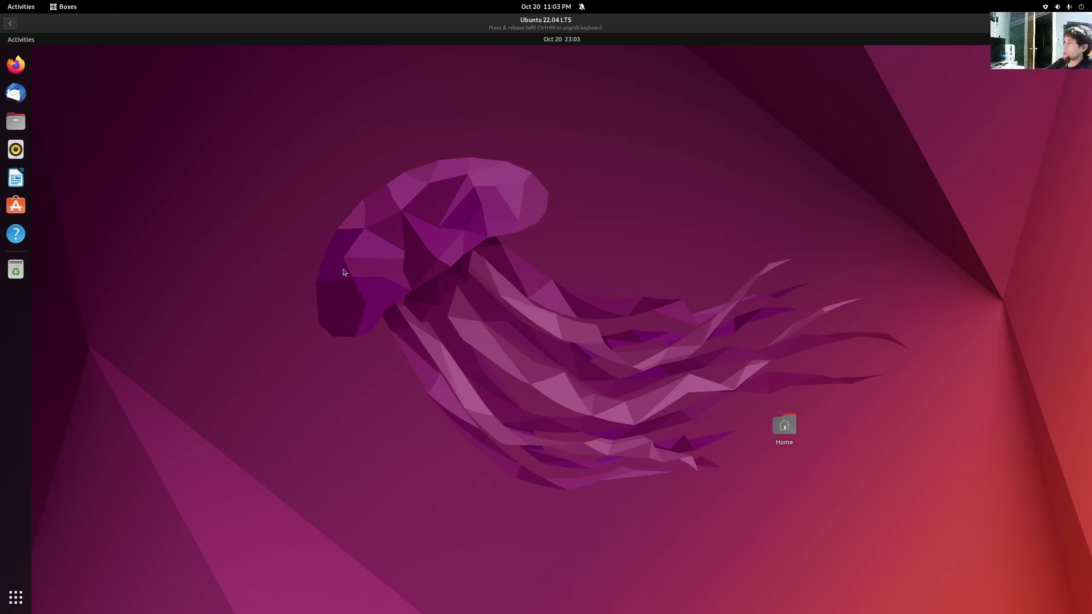
{"action": "left_click_drag", "start_coordinate": [794, 436], "coordinate": [74, 84]}
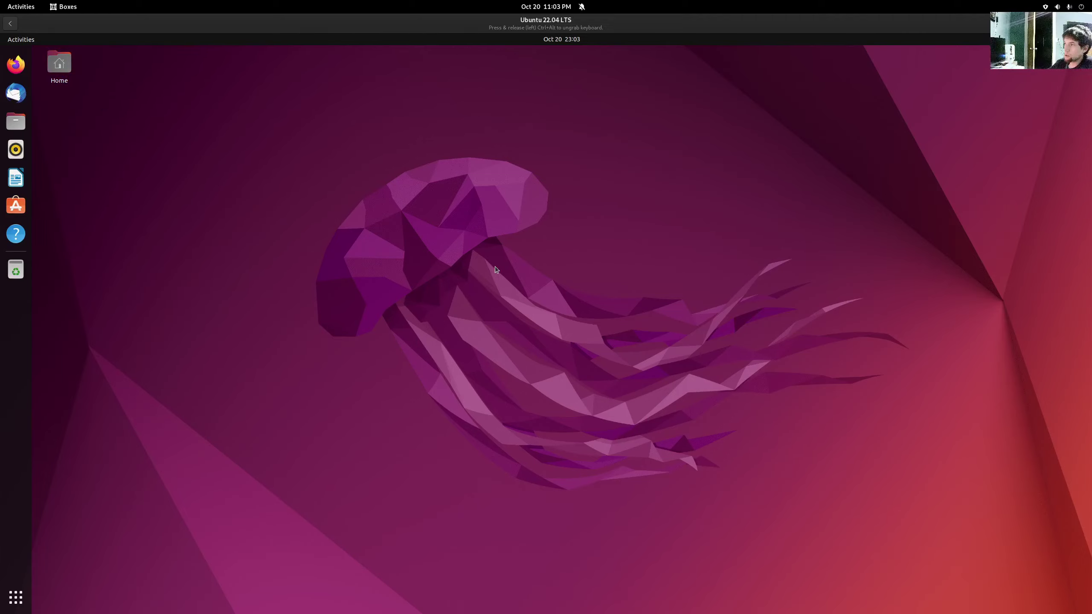
- Browse the pages of Ubuntu's application grid and launch Software & Updates
{"action": "left_click", "coordinate": [20, 602]}
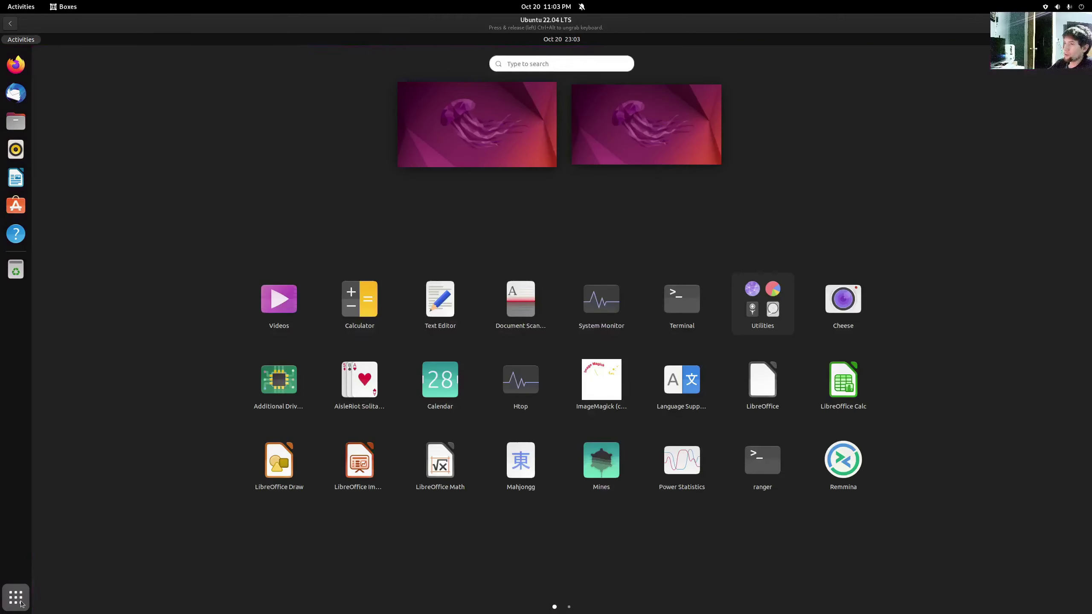
{"action": "scroll", "coordinate": [361, 573], "scroll_direction": "down", "scroll_amount": 1}
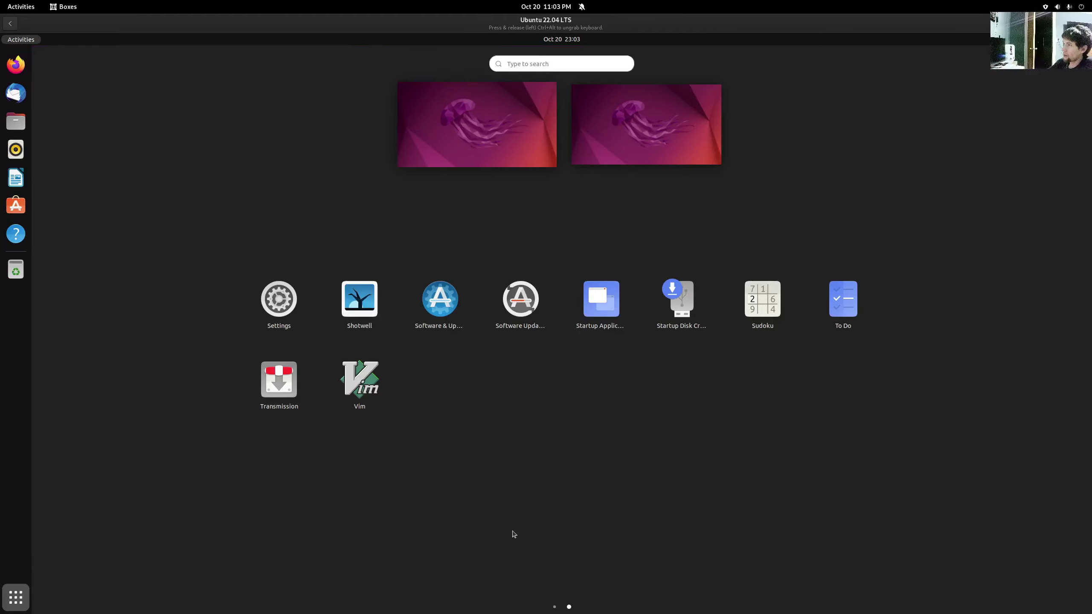
{"action": "scroll", "coordinate": [514, 534], "scroll_direction": "up", "scroll_amount": 1}
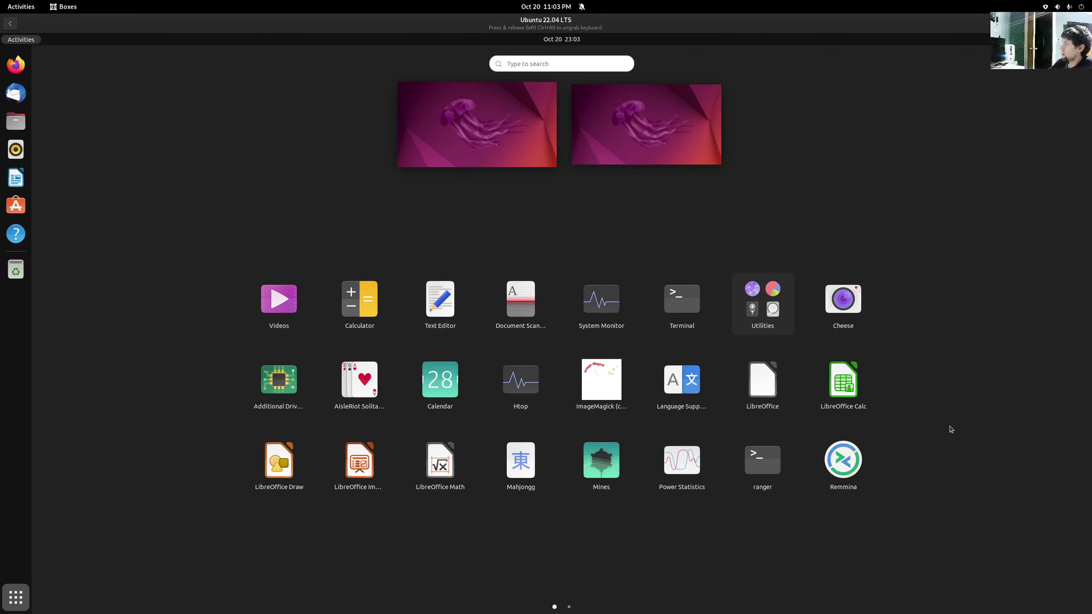
{"action": "scroll", "coordinate": [843, 452], "scroll_direction": "down", "scroll_amount": 1}
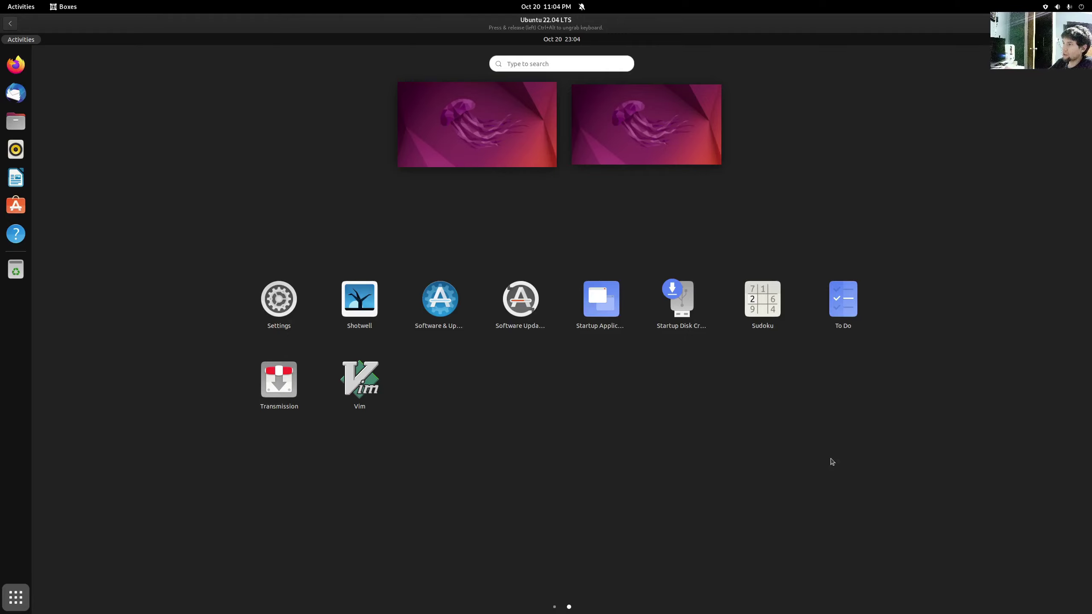
{"action": "scroll", "coordinate": [509, 401], "scroll_direction": "up", "scroll_amount": 1}
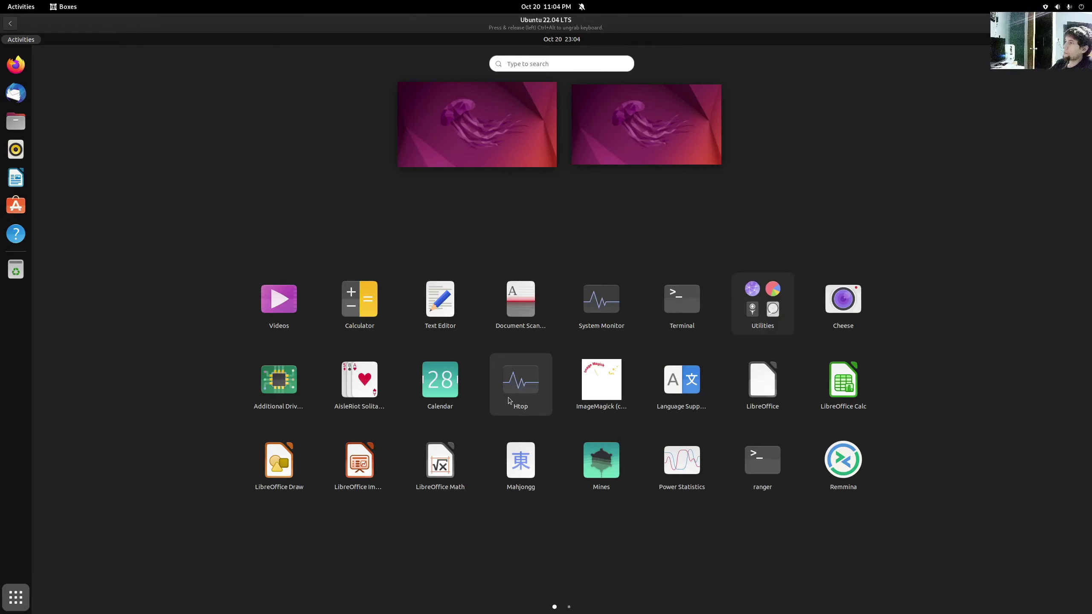
{"action": "scroll", "coordinate": [509, 400], "scroll_direction": "down", "scroll_amount": 1}
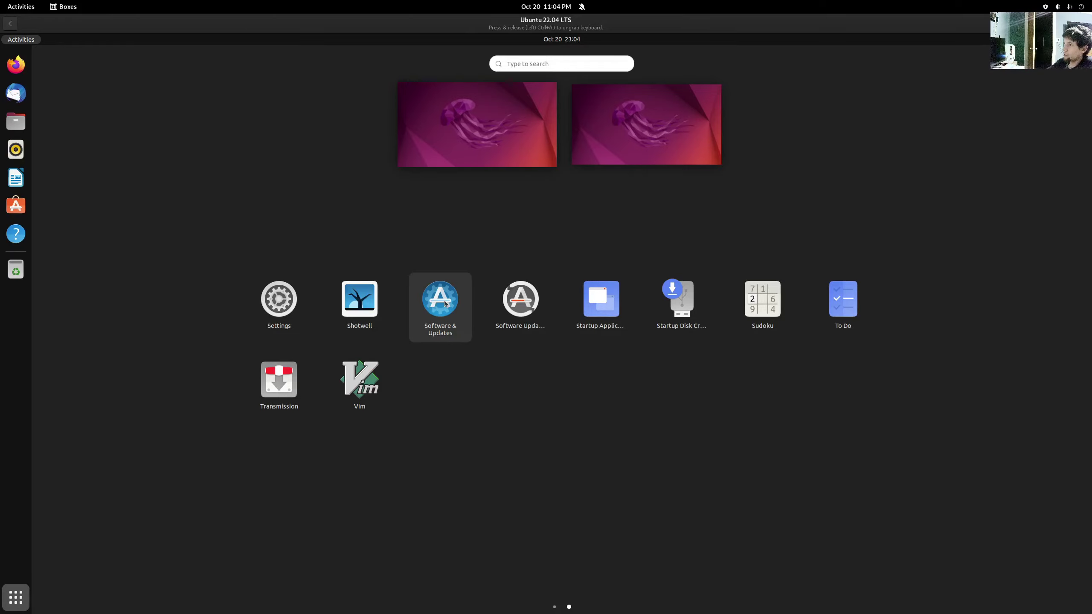
{"action": "left_click", "coordinate": [457, 325]}
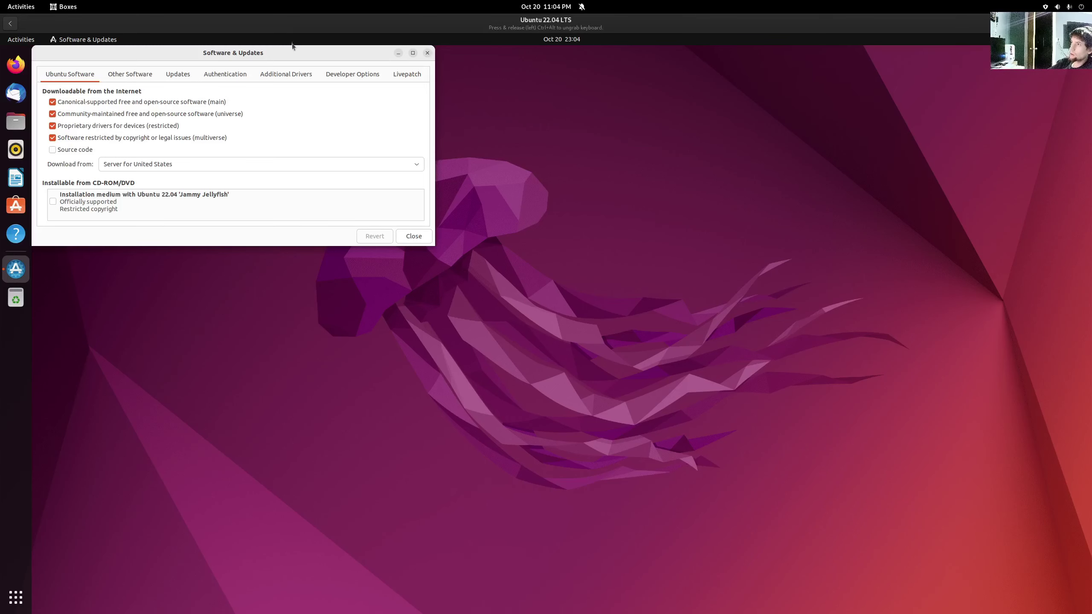
- Move the internal-error report dialog higher and send the crash report to the developers
{"action": "left_click_drag", "start_coordinate": [290, 52], "coordinate": [485, 151]}
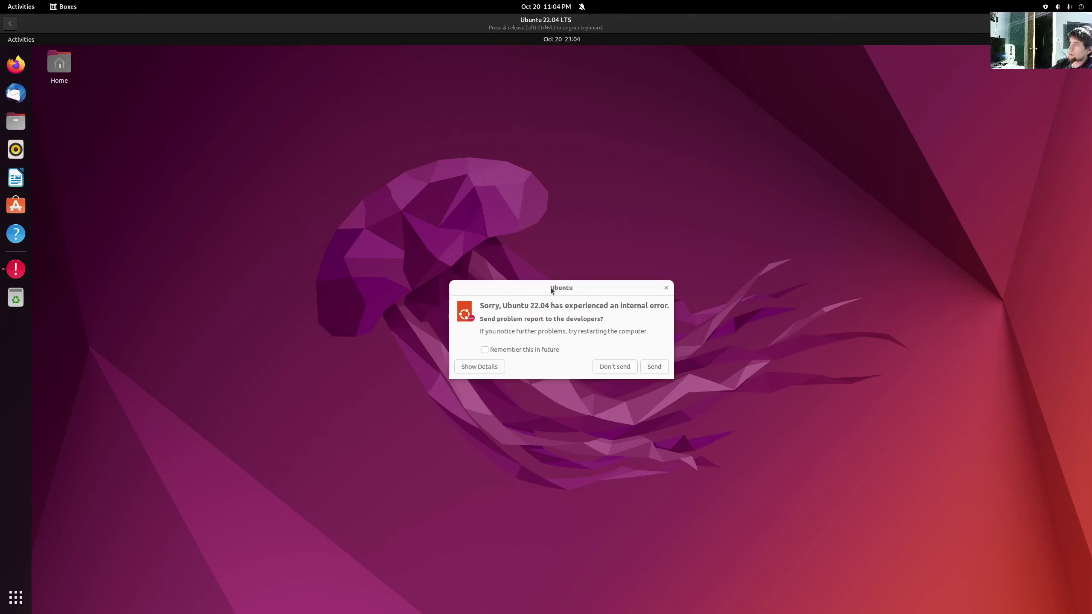
{"action": "left_click_drag", "start_coordinate": [553, 294], "coordinate": [550, 264]}
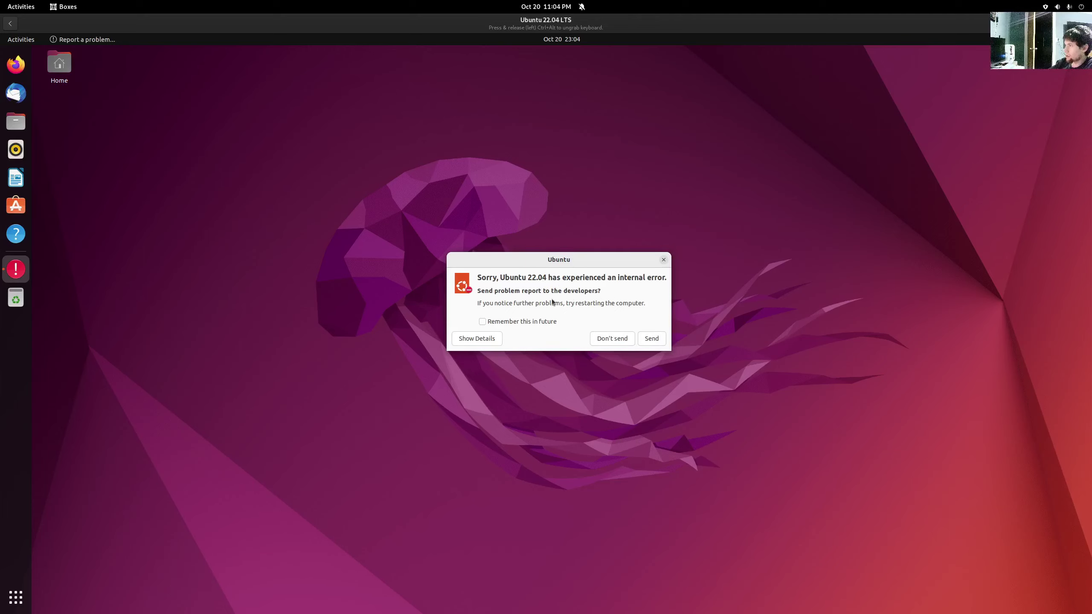
{"action": "left_click", "coordinate": [649, 339]}
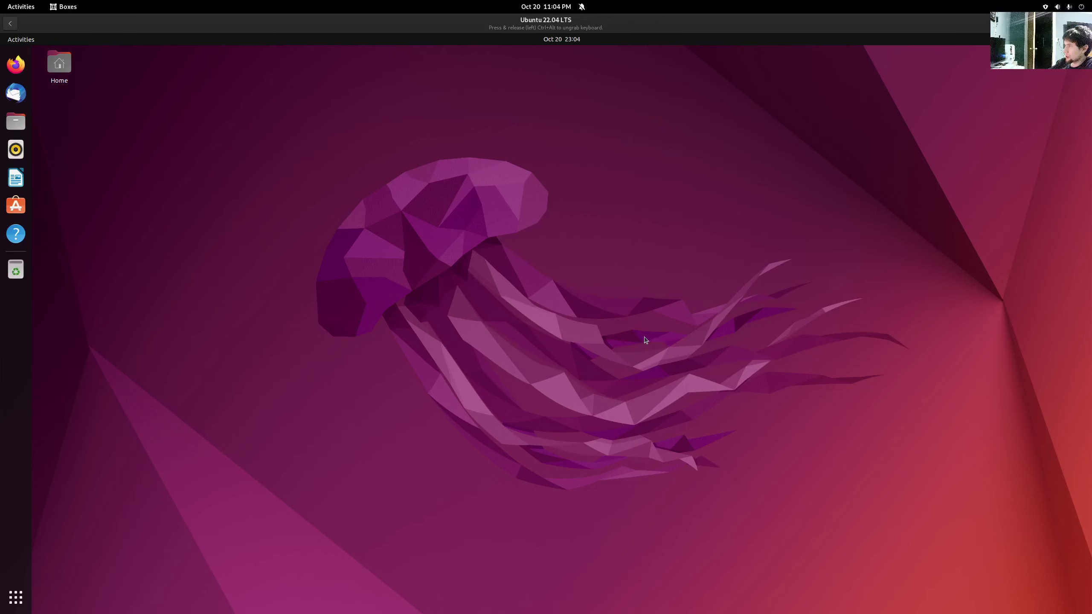
- Launch Ubuntu Software from the dock and authenticate with the account password
{"action": "left_click", "coordinate": [15, 206]}
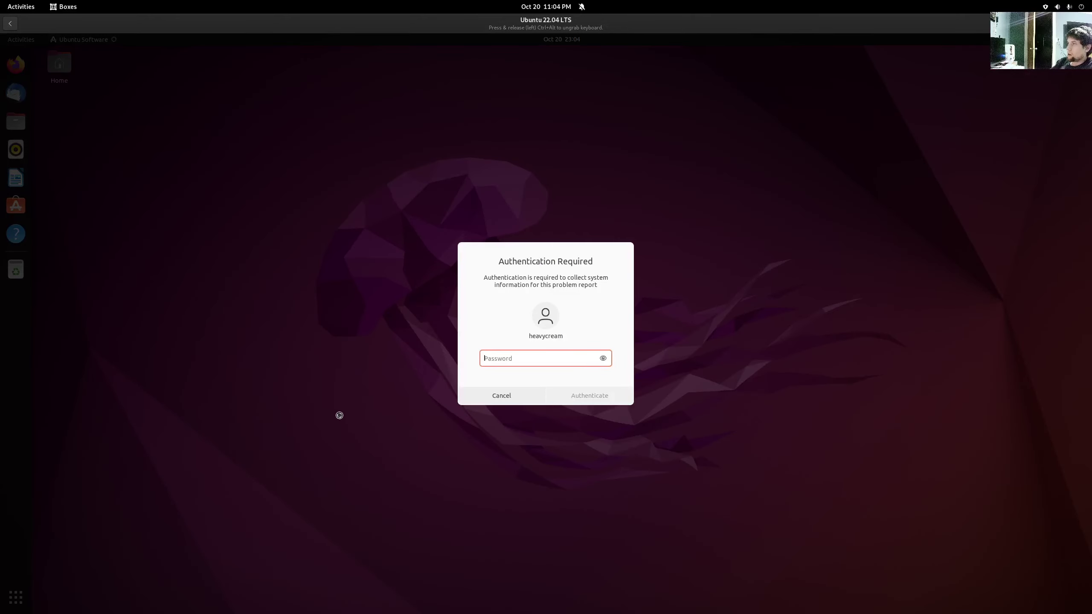
{"action": "type", "text": "*****"}
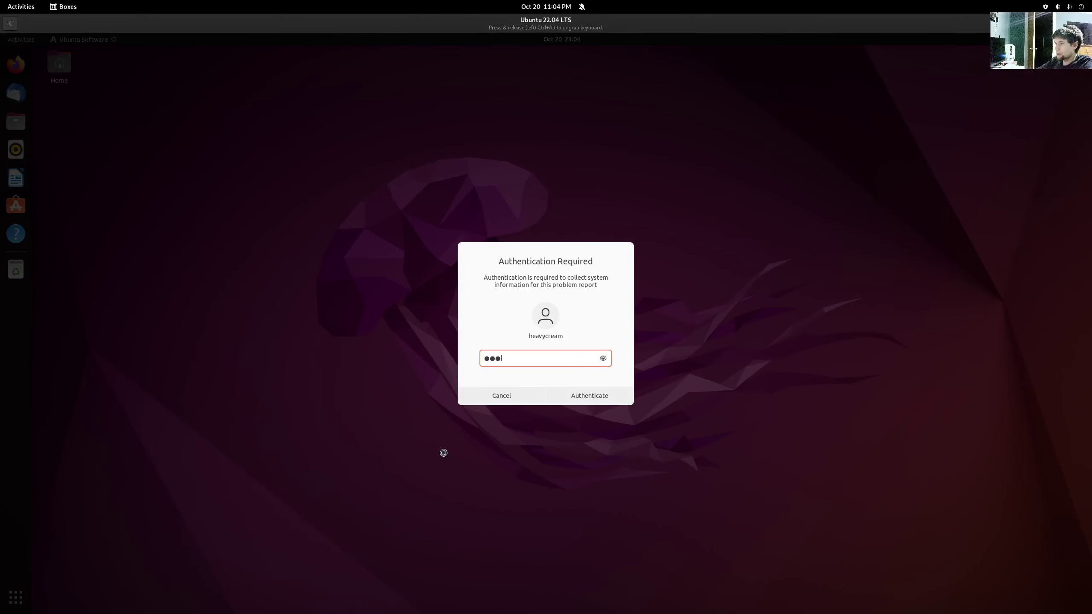
{"action": "key", "text": "Return"}
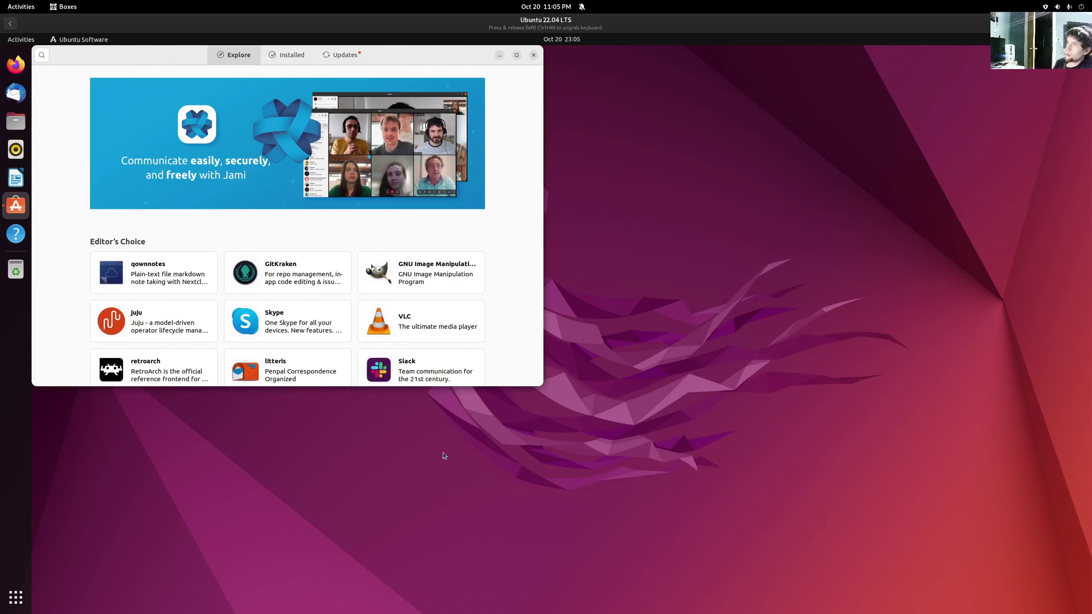
- Review the five pending updates, then scroll through the Explore page of featured apps
{"action": "left_click", "coordinate": [342, 58]}
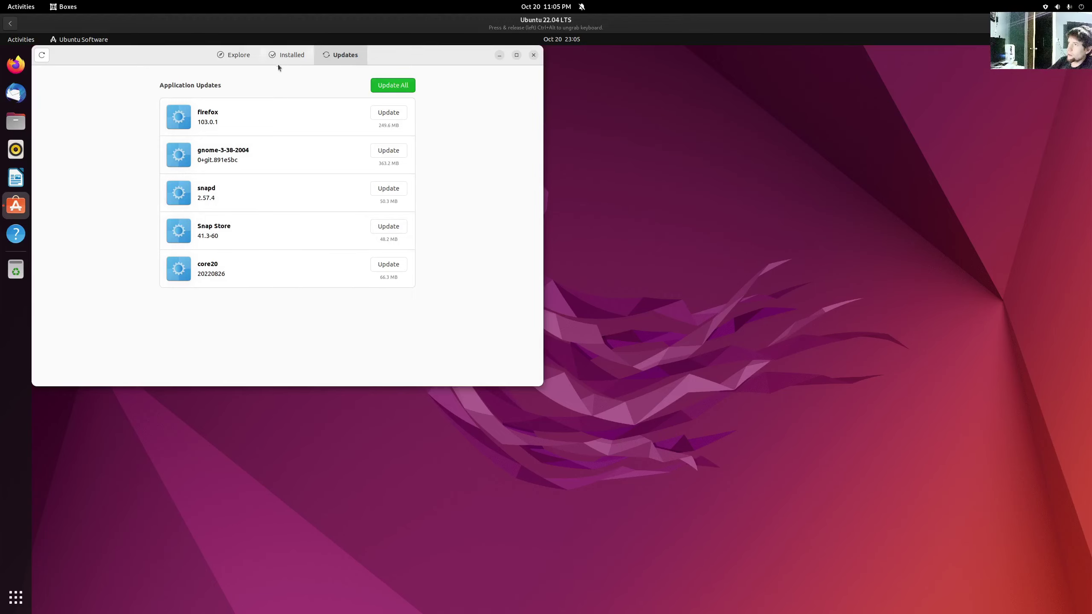
{"action": "left_click", "coordinate": [232, 55]}
{"action": "scroll", "coordinate": [354, 308], "scroll_direction": "down", "scroll_amount": 5}
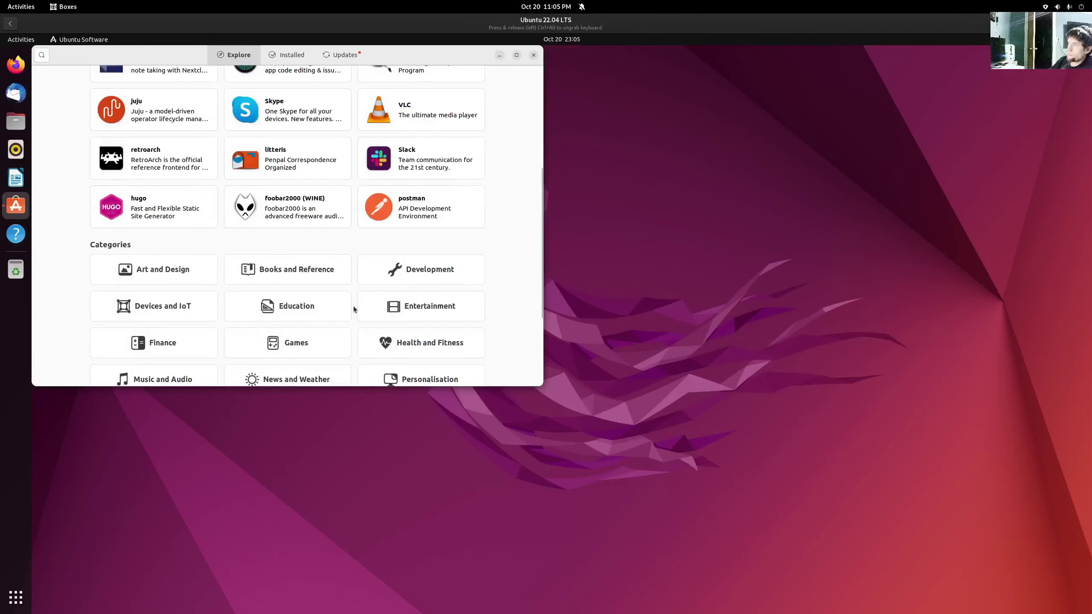
{"action": "scroll", "coordinate": [354, 309], "scroll_direction": "down", "scroll_amount": 3}
{"action": "scroll", "coordinate": [353, 307], "scroll_direction": "up", "scroll_amount": 8}
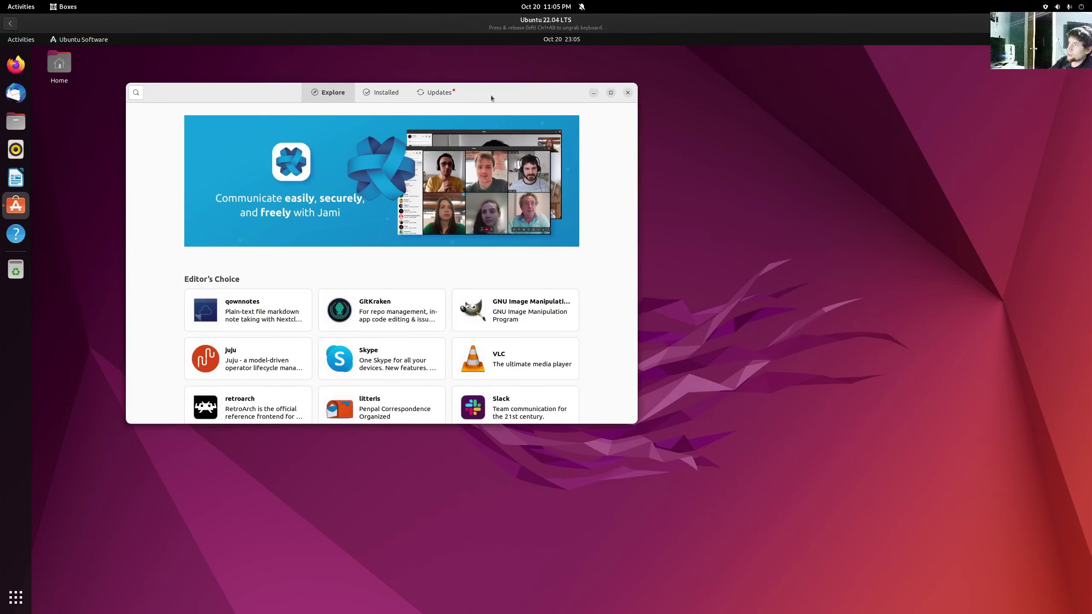
- Start Update All for the pending Ubuntu updates, authorise with the password, then show the app grid
{"action": "left_click", "coordinate": [443, 93]}
{"action": "left_click", "coordinate": [479, 125]}
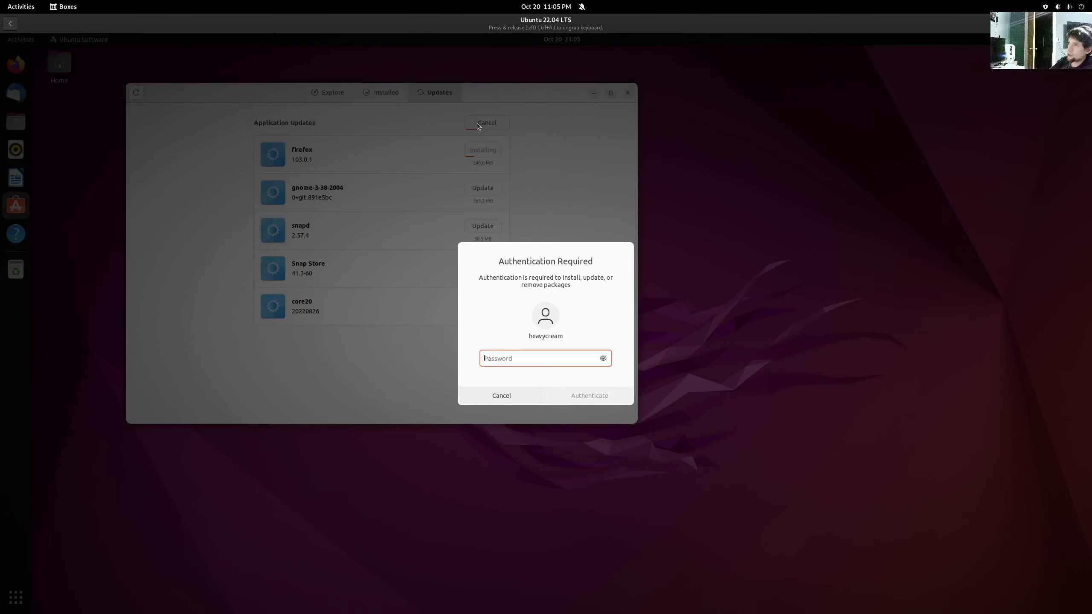
{"action": "type", "text": "********"}
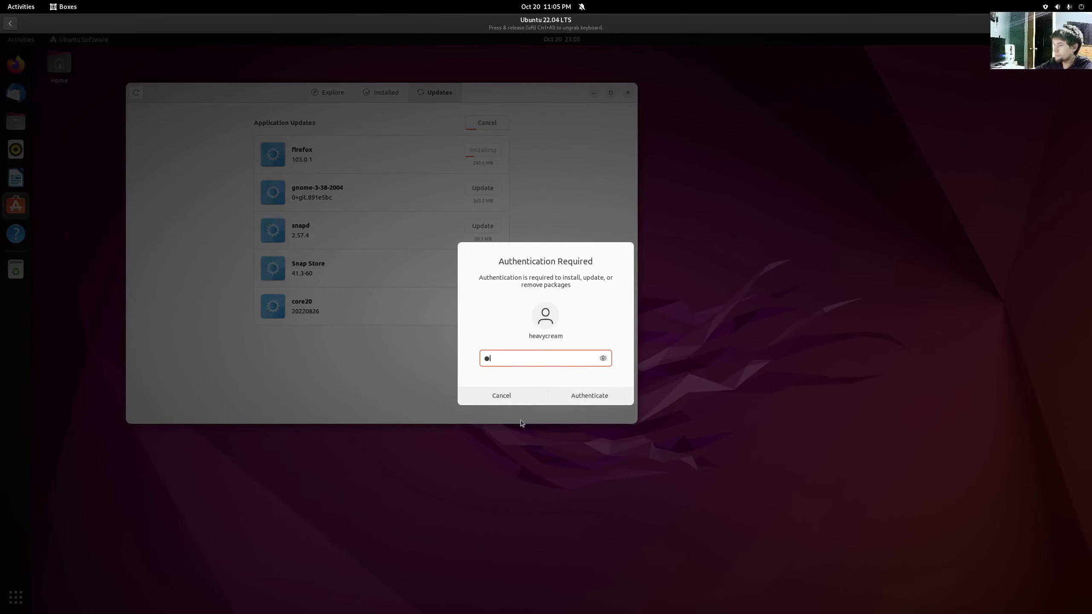
{"action": "key", "text": "Return"}
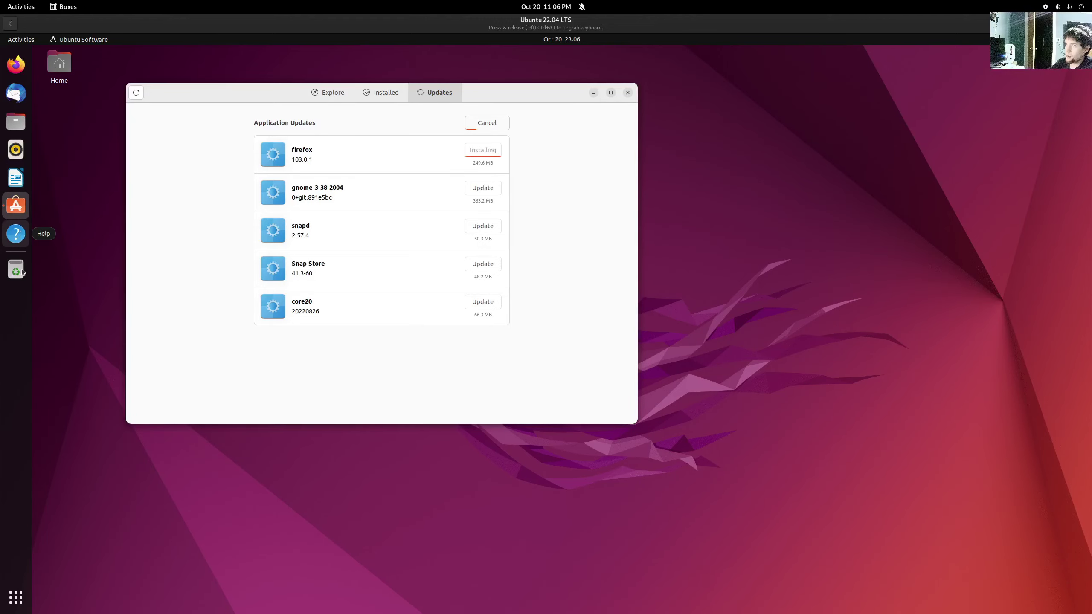
{"action": "left_click", "coordinate": [15, 597]}
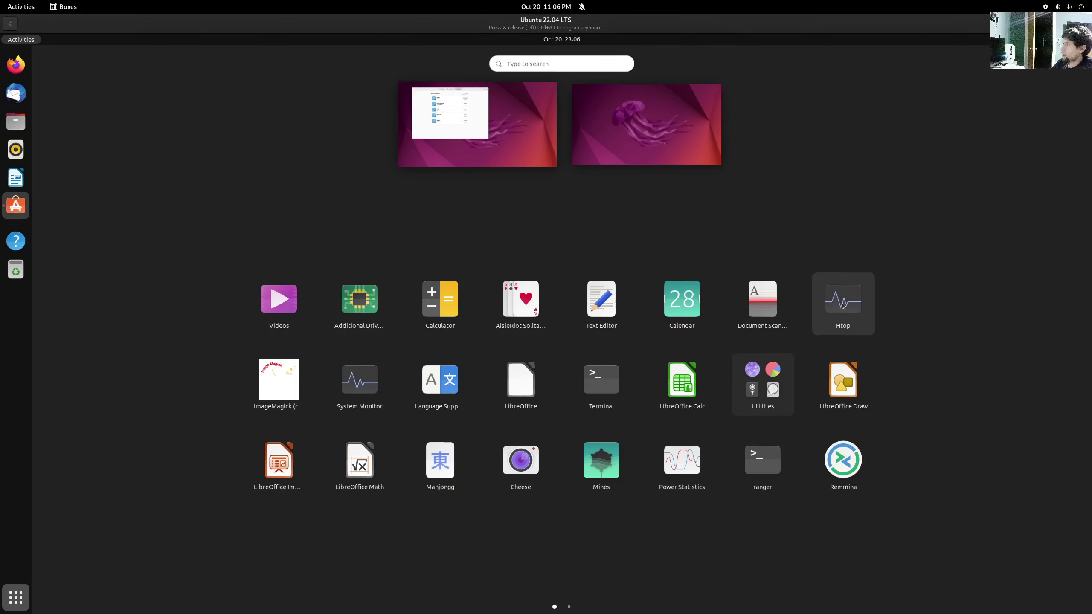
- Launch Terminal from the app grid and run htop
{"action": "left_click", "coordinate": [589, 394]}
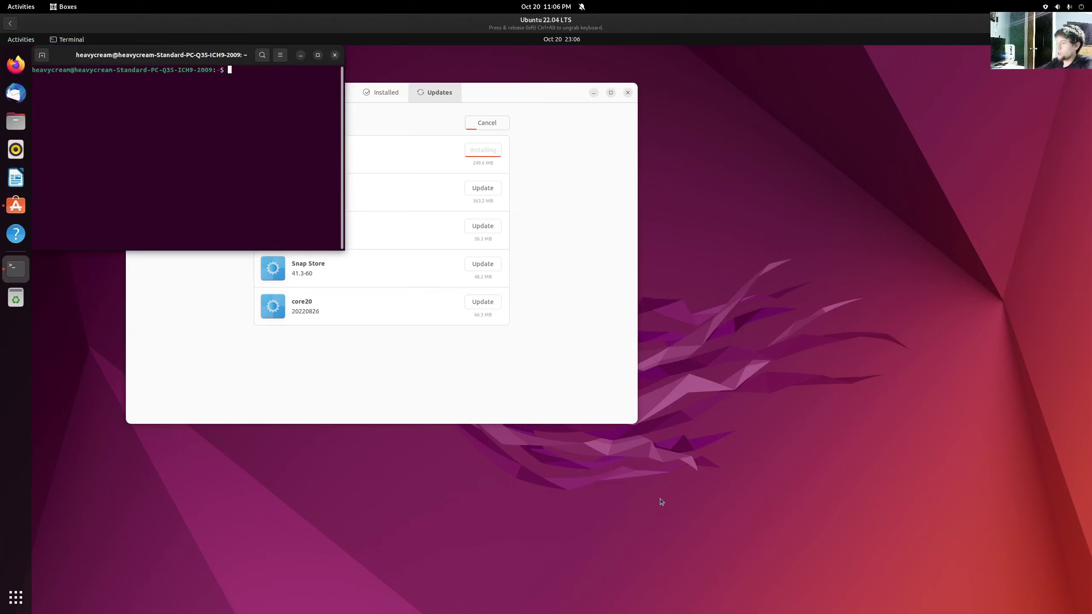
{"action": "type", "text": "htop"}
{"action": "key", "text": "Return"}
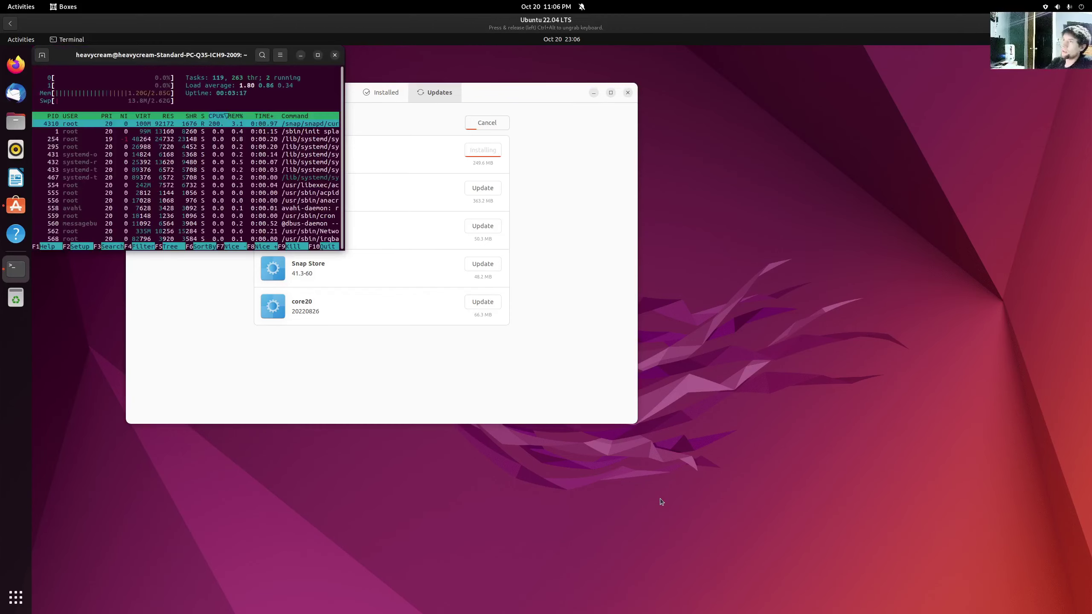
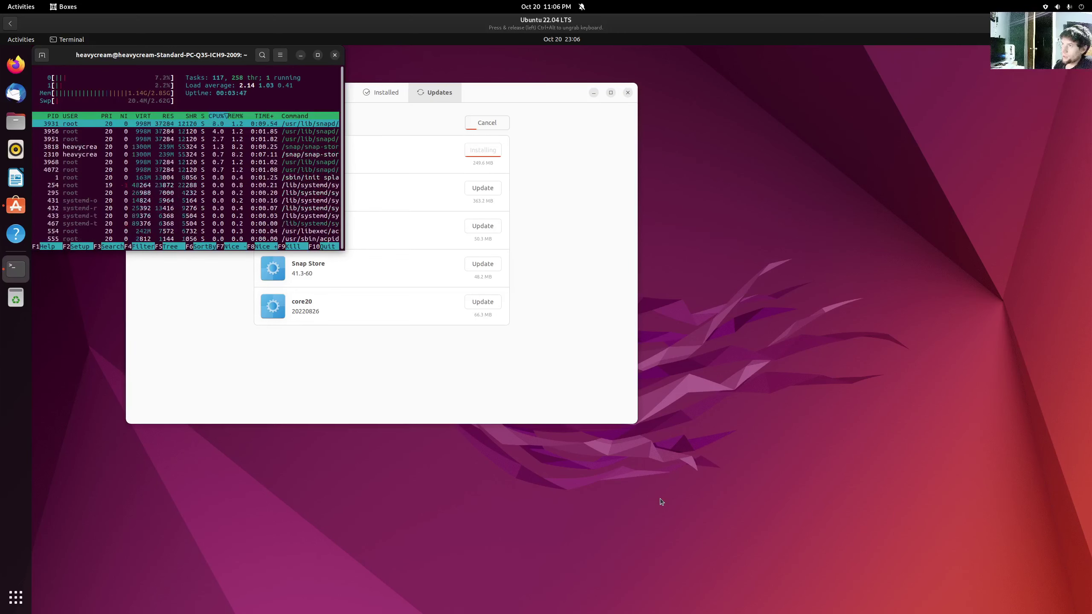
- Page through the guest's app grid, then switch to the empty second workspace
{"action": "left_click", "coordinate": [16, 597]}
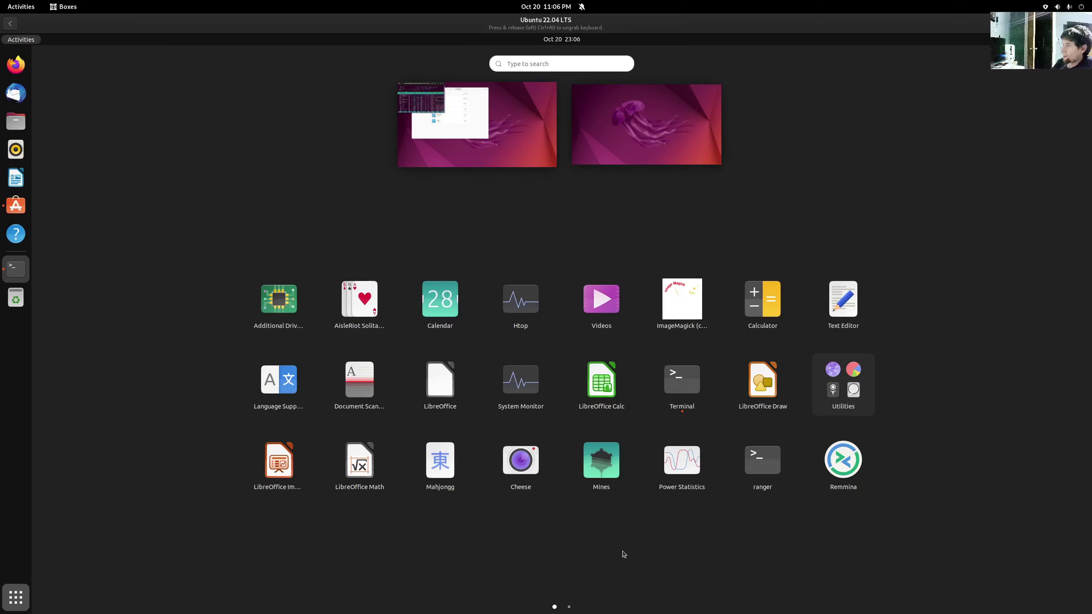
{"action": "scroll", "coordinate": [623, 551], "scroll_direction": "down", "scroll_amount": 1}
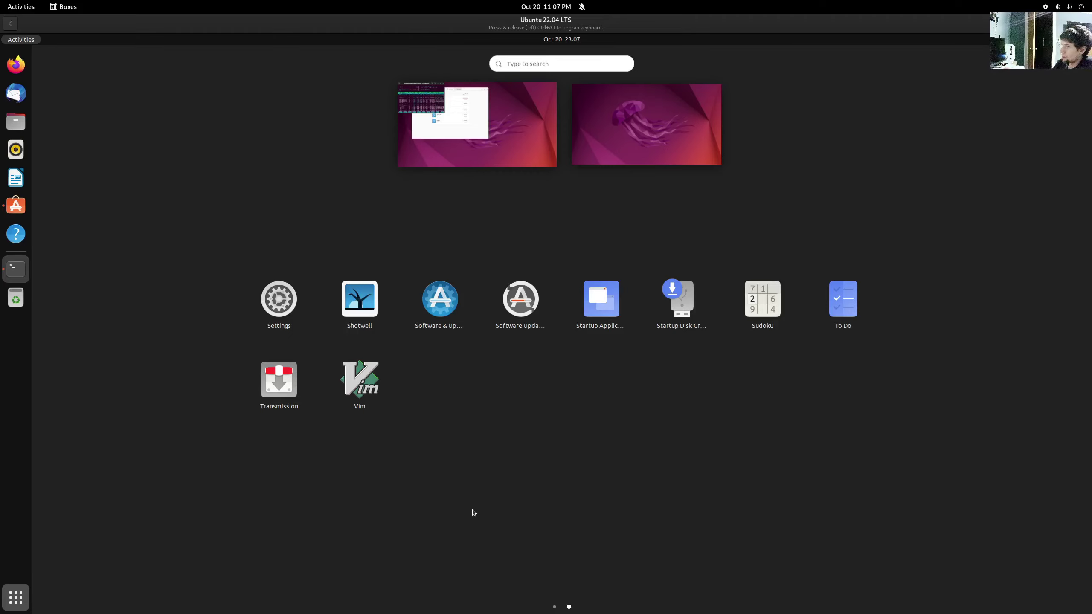
{"action": "scroll", "coordinate": [474, 512], "scroll_direction": "up", "scroll_amount": 1}
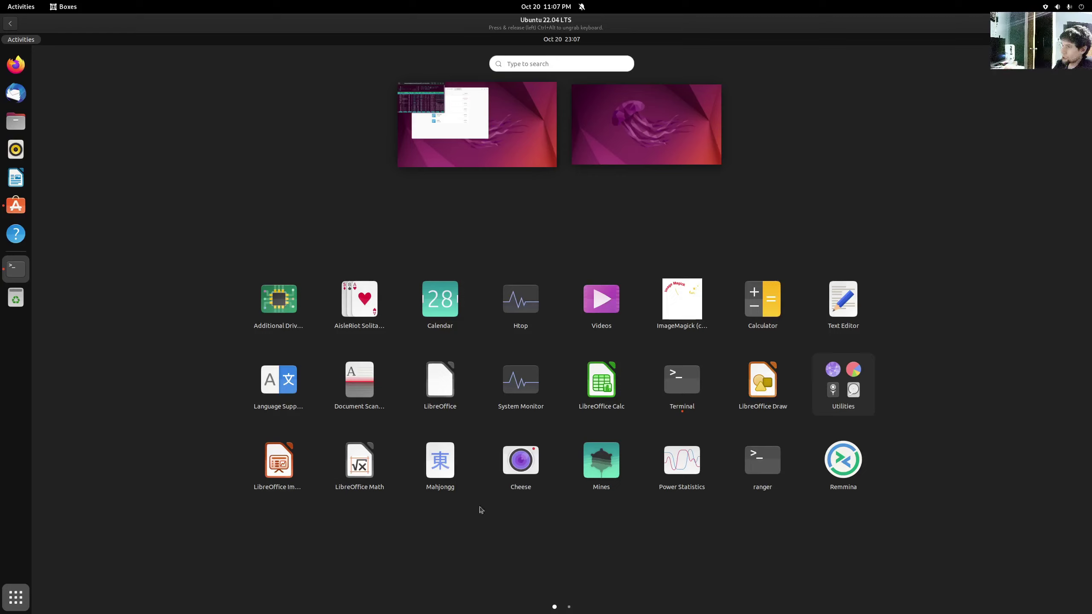
{"action": "left_click", "coordinate": [656, 159]}
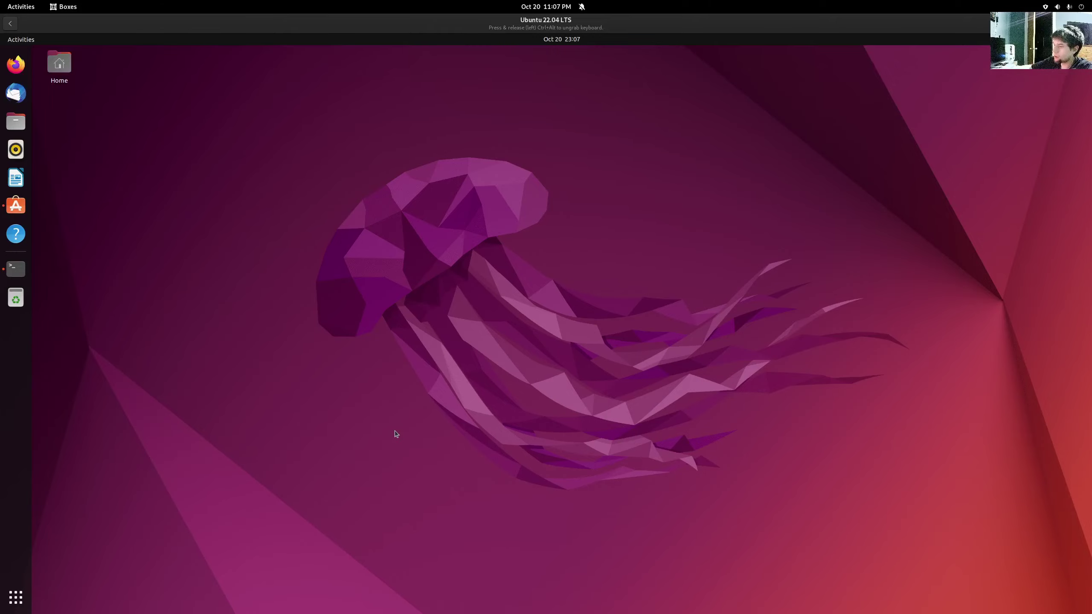
- Flip between workspaces and open the Files home folder on the empty desktop
{"action": "key", "text": "super+Page_Up"}
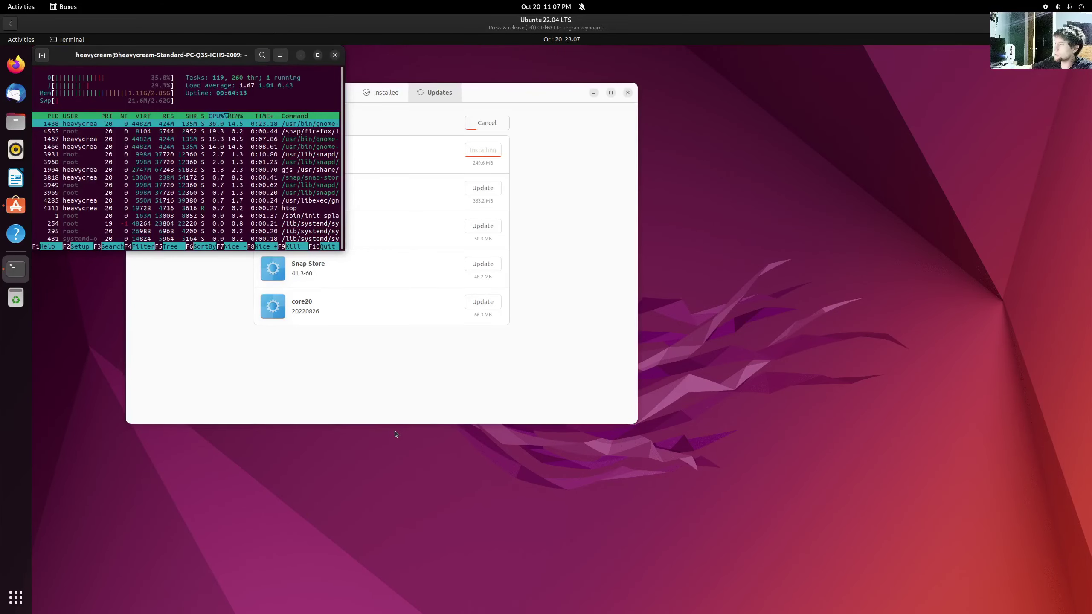
{"action": "key", "text": "super+Page_Down"}
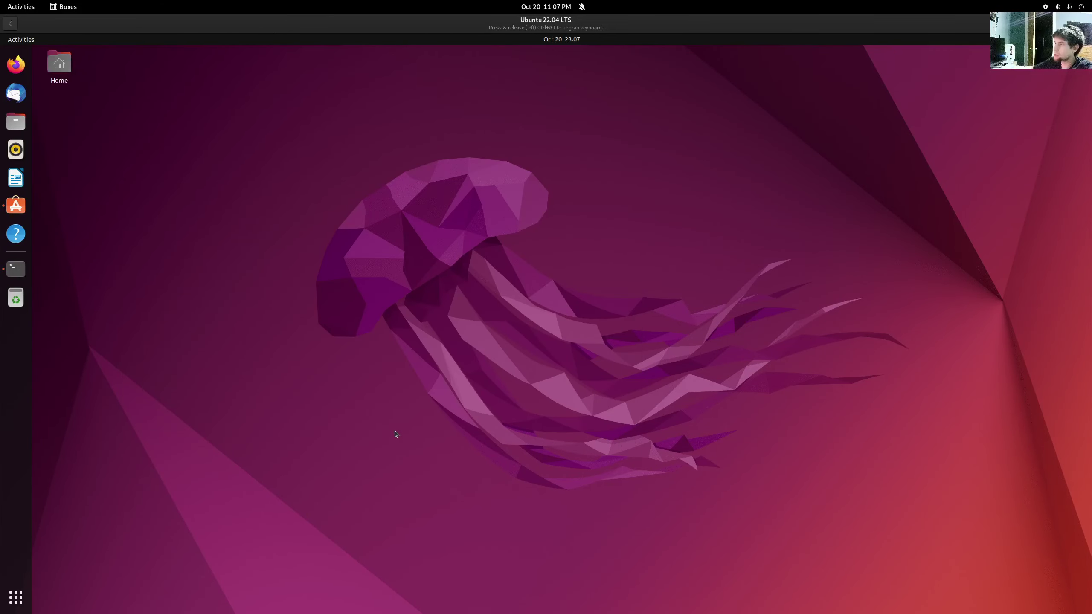
{"action": "key", "text": "super"}
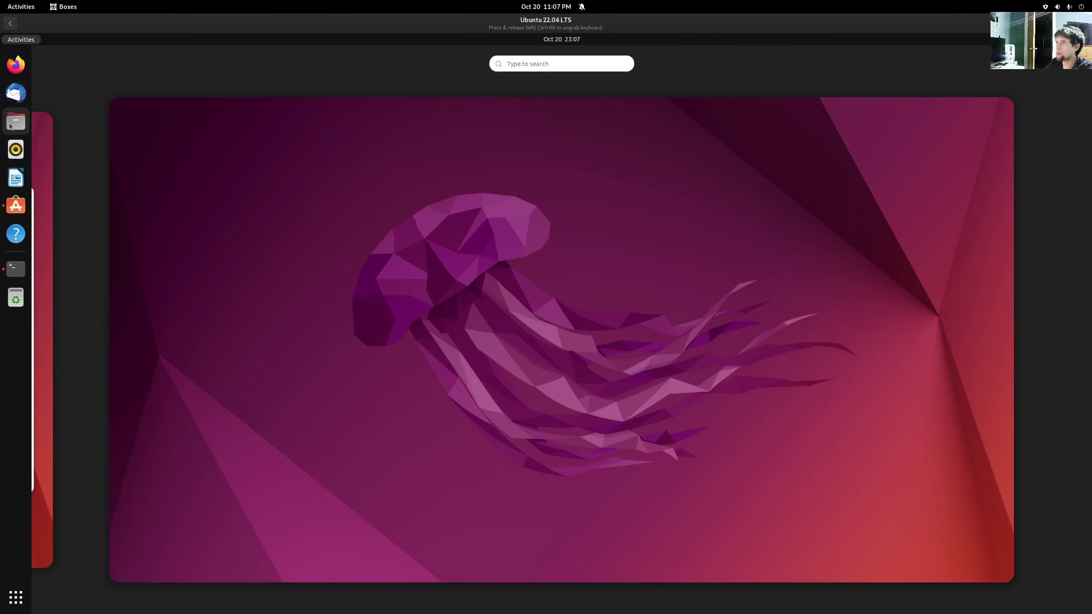
{"action": "left_click", "coordinate": [11, 124]}
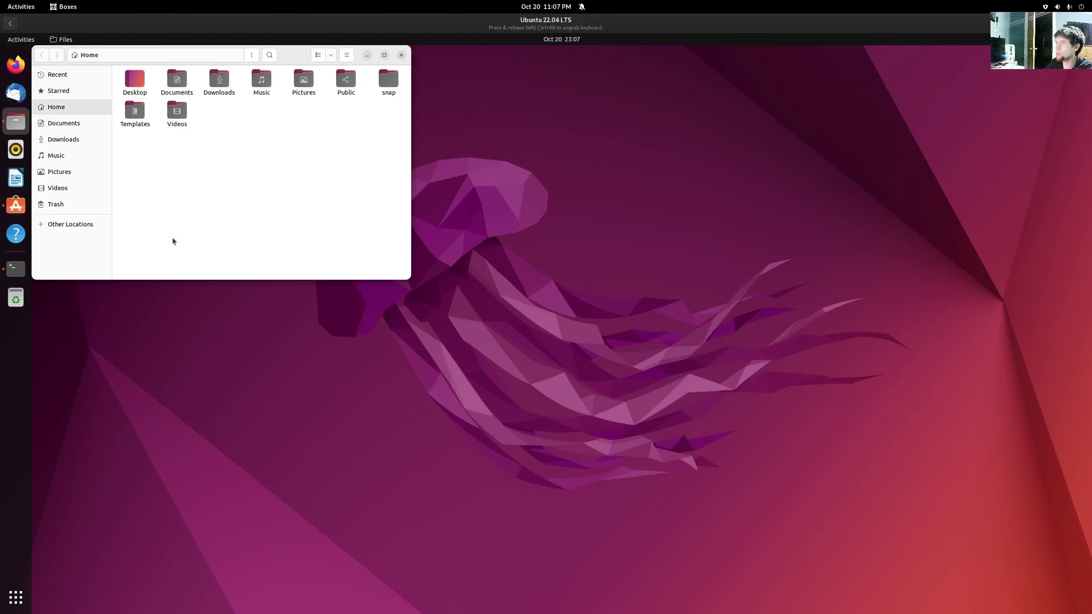
- Launch Firefox on the empty third workspace and drag its window to the screen centre
{"action": "key", "text": "super"}
{"action": "left_click", "coordinate": [1077, 378]}
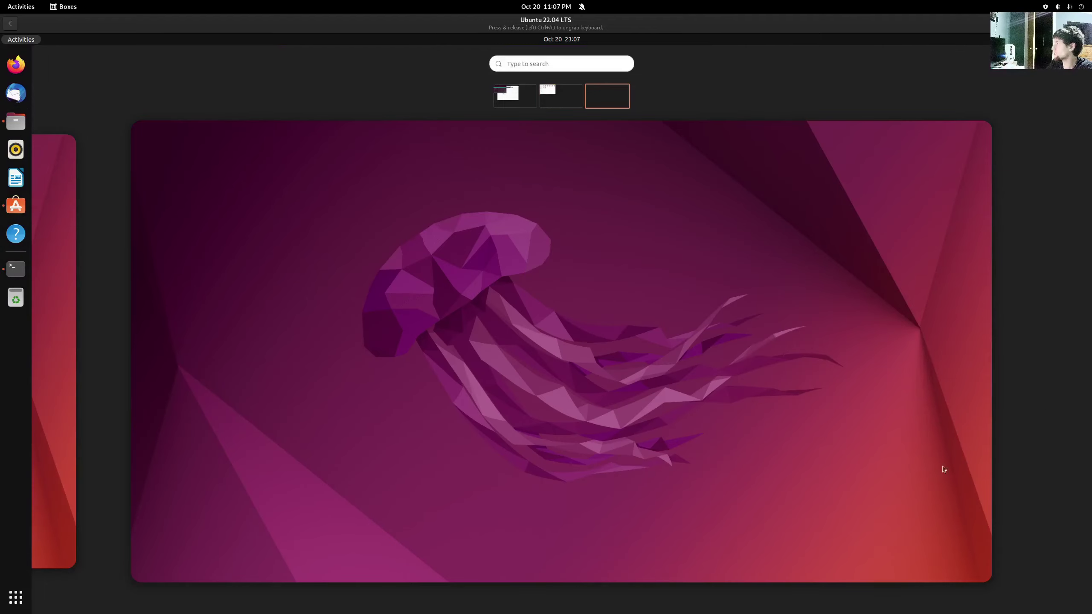
{"action": "left_click", "coordinate": [637, 372]}
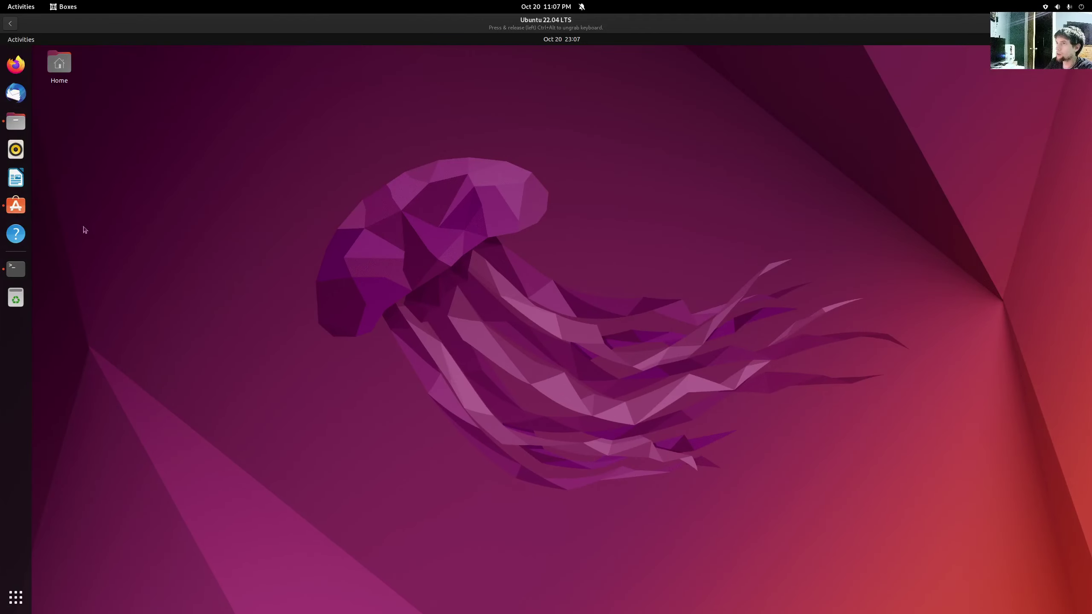
{"action": "left_click", "coordinate": [16, 64]}
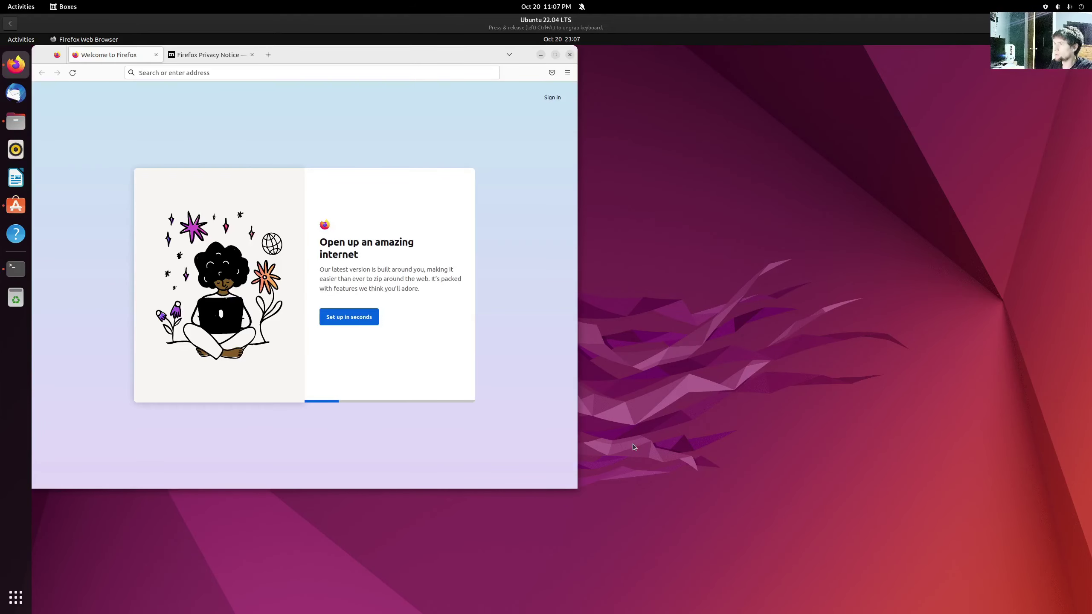
{"action": "left_click", "coordinate": [661, 394]}
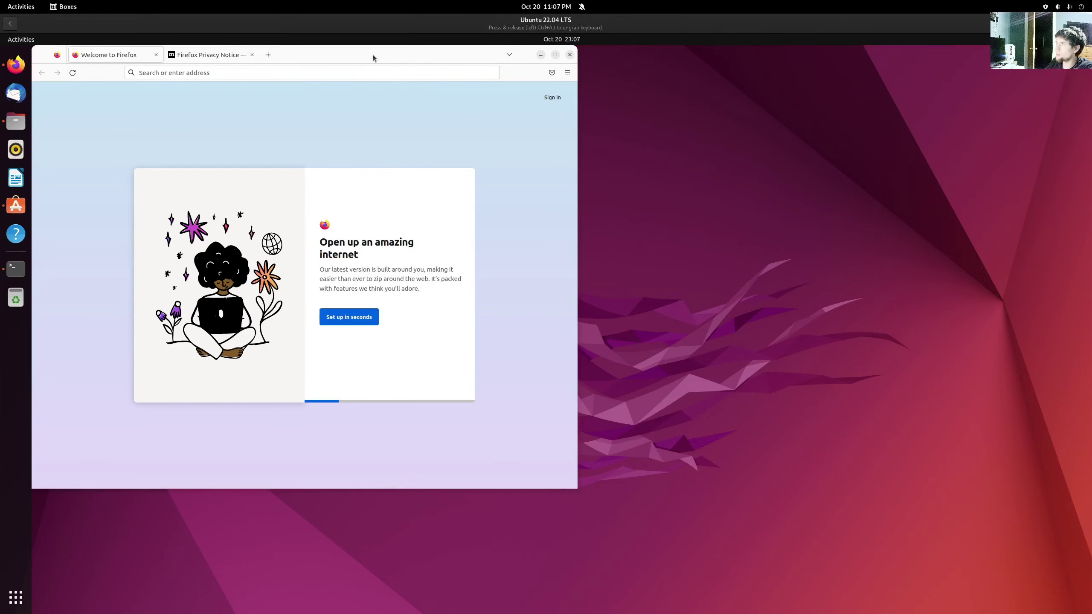
{"action": "left_click_drag", "start_coordinate": [373, 54], "coordinate": [648, 133]}
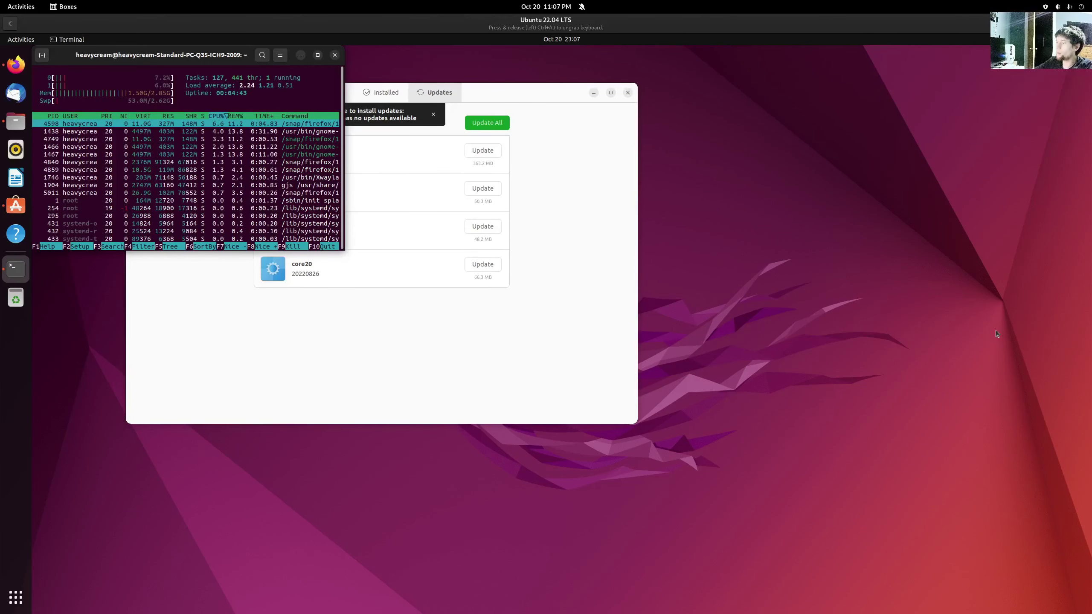
- Start Firefox's first-run setup, skip importing from a previous browser, and close it
{"action": "key", "text": "super+Page_Up"}
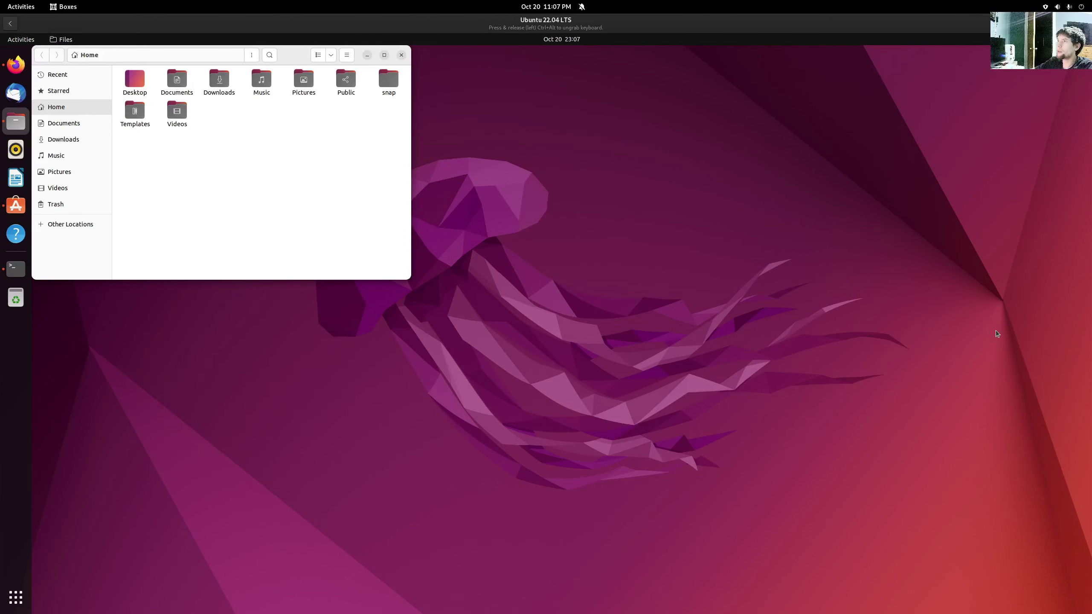
{"action": "key", "text": "super+Page_Down"}
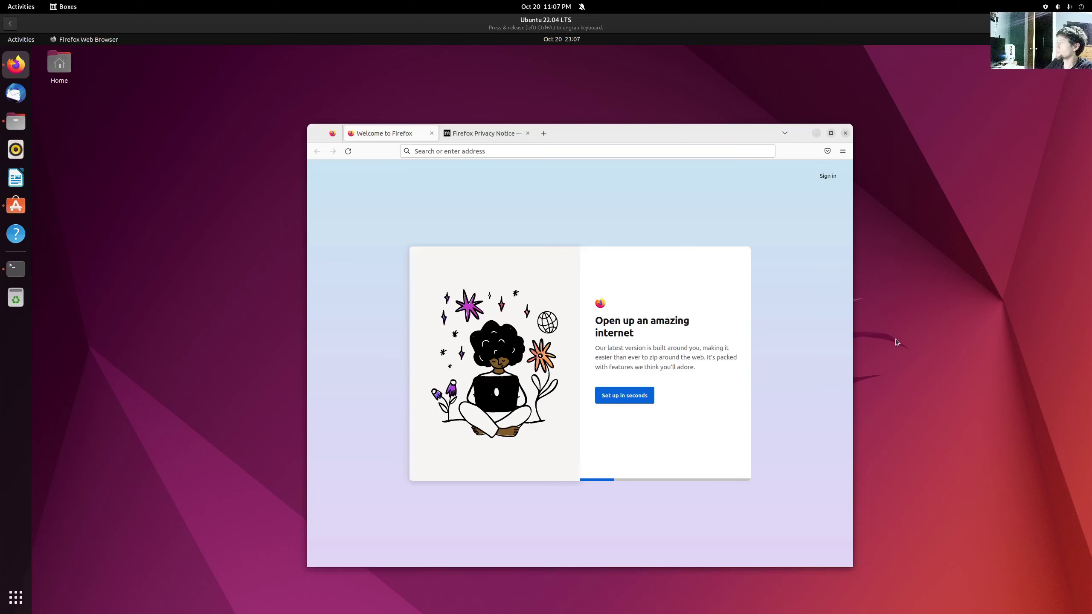
{"action": "left_click", "coordinate": [624, 395]}
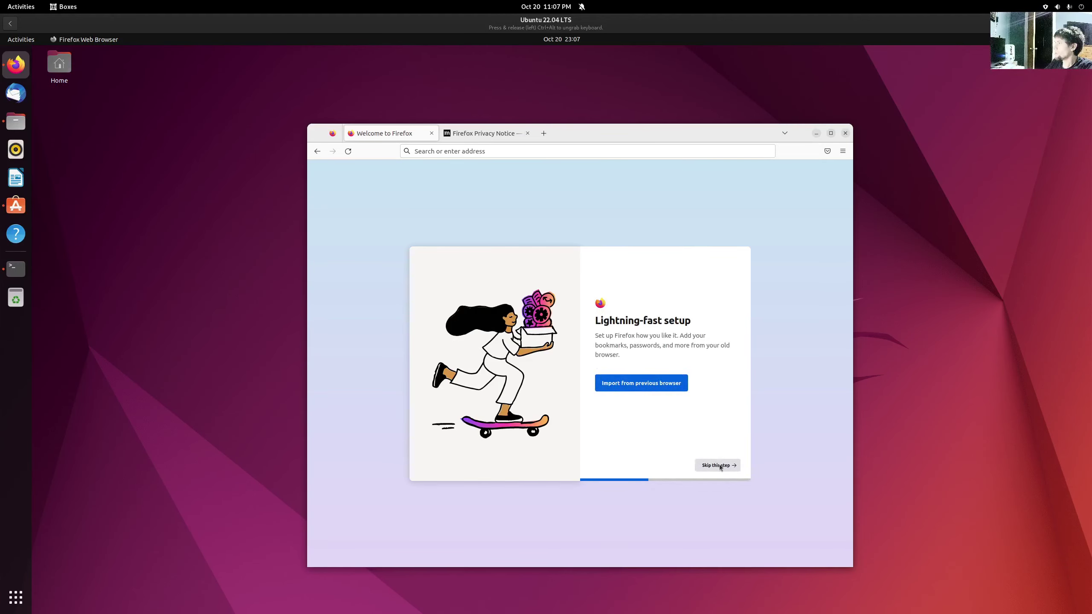
{"action": "left_click", "coordinate": [718, 466]}
{"action": "key", "text": "super+Page_Down"}
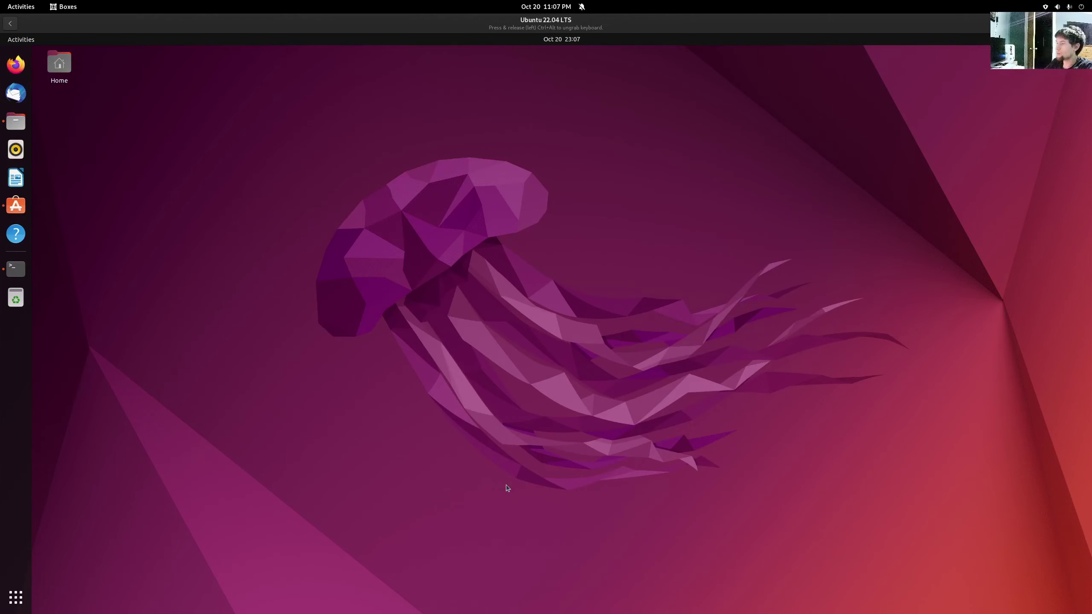
- Show Settings' About page maximized and highlight the Wayland windowing system value
{"action": "left_click", "coordinate": [1074, 39]}
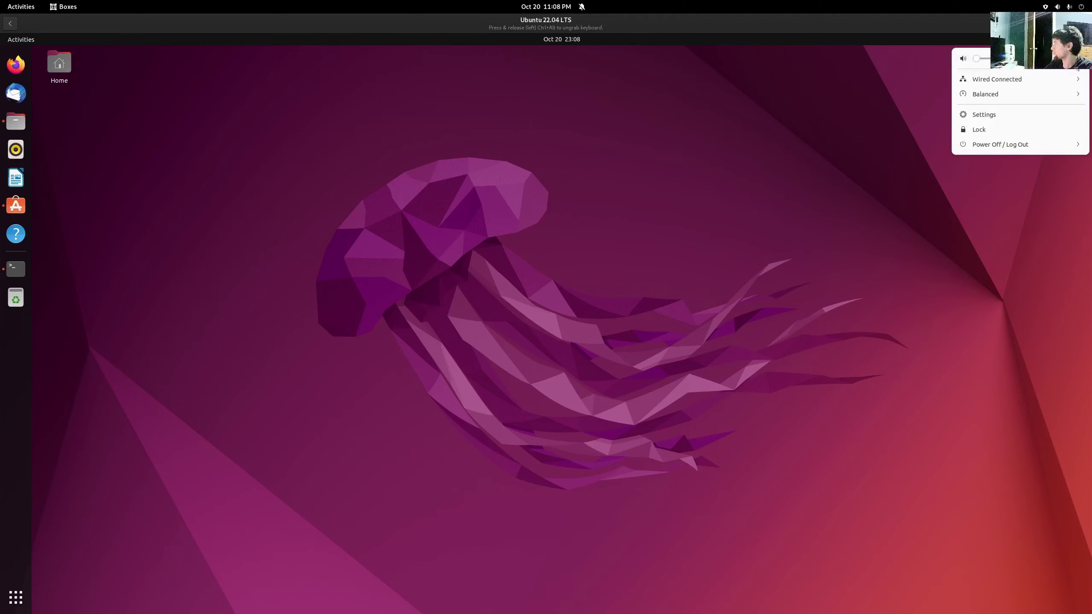
{"action": "left_click", "coordinate": [979, 115]}
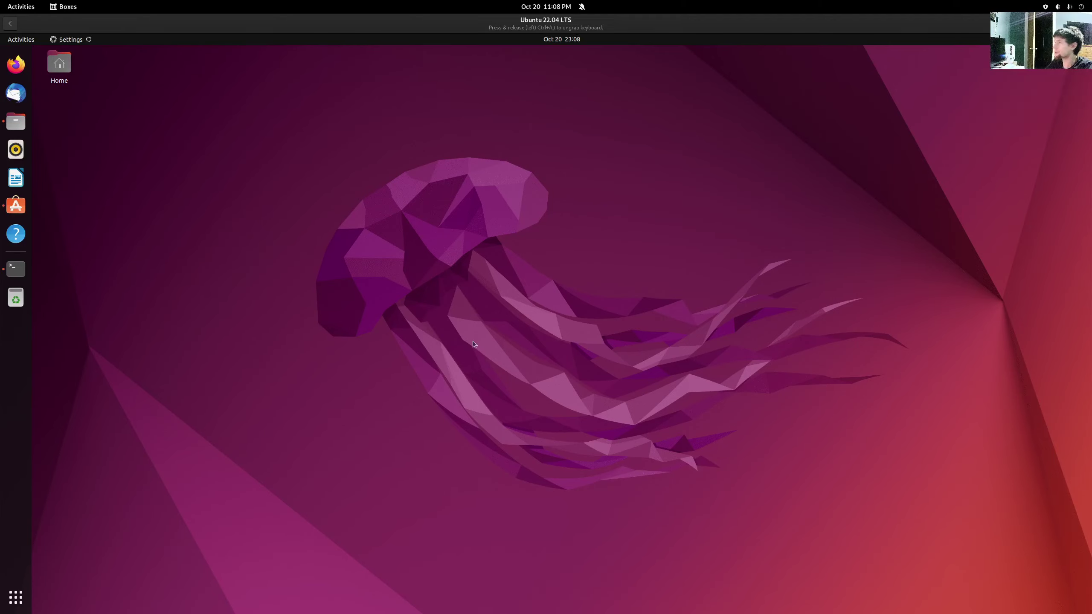
{"action": "scroll", "coordinate": [89, 359], "scroll_direction": "down", "scroll_amount": 5}
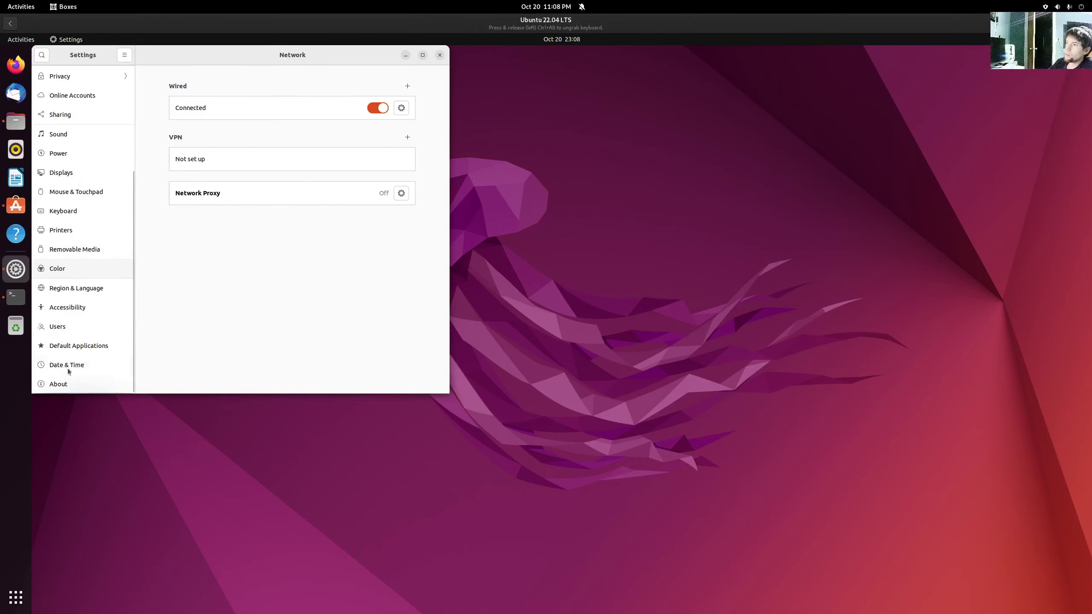
{"action": "left_click", "coordinate": [55, 384]}
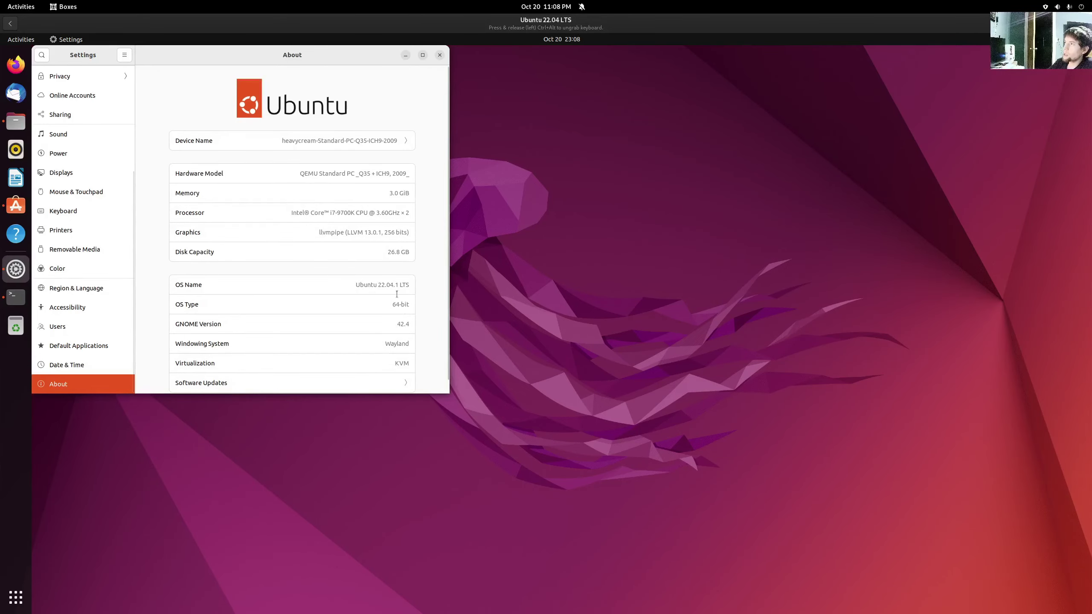
{"action": "double_click", "coordinate": [317, 57]}
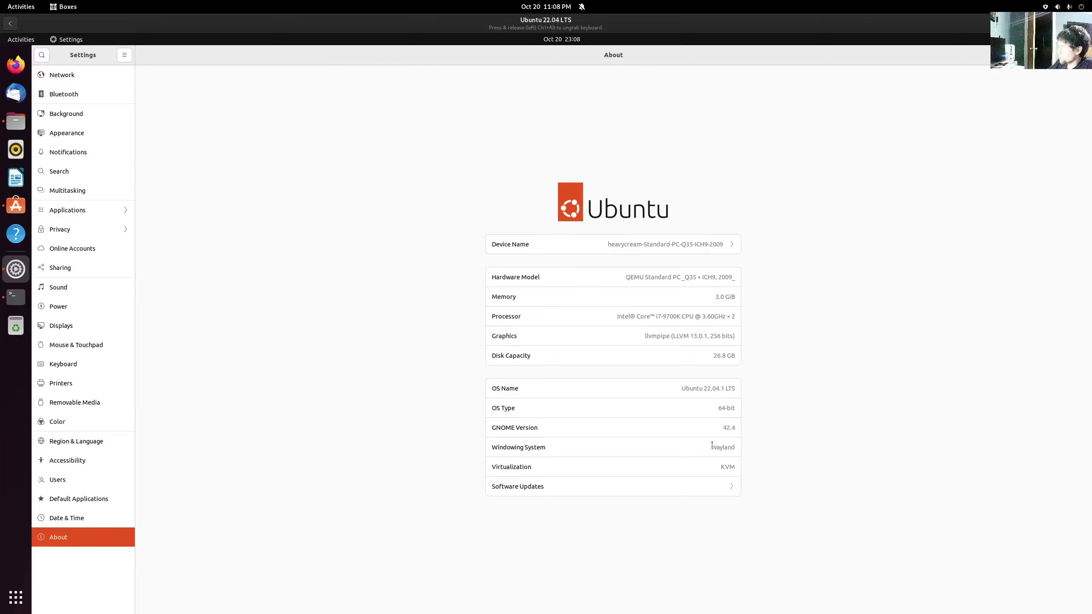
{"action": "left_click_drag", "start_coordinate": [712, 445], "coordinate": [749, 448]}
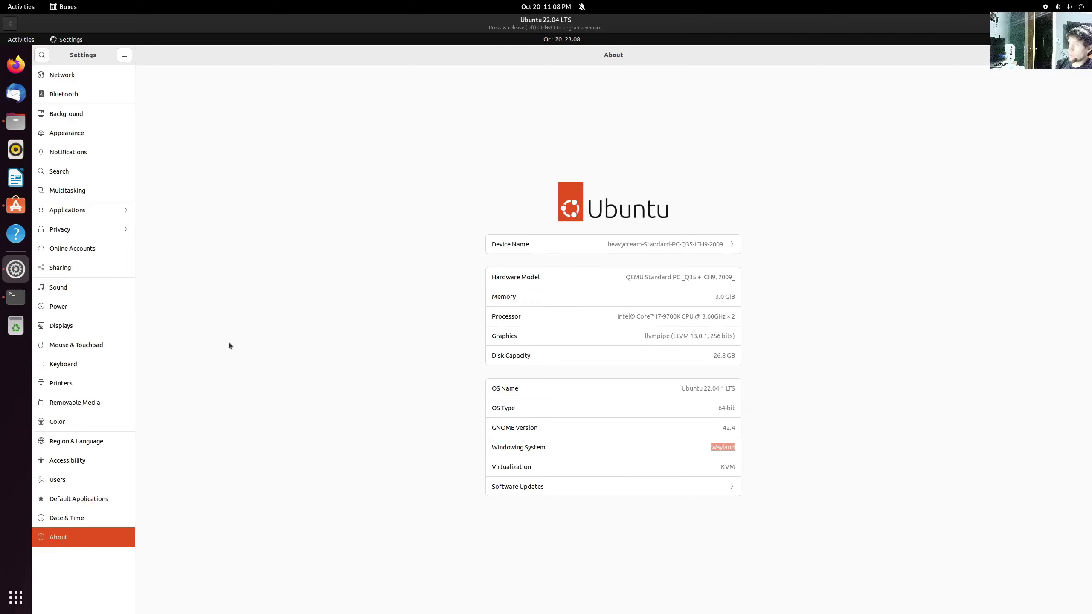
- Log out of the Ubuntu guest session and confirm
{"action": "left_click", "coordinate": [1081, 39]}
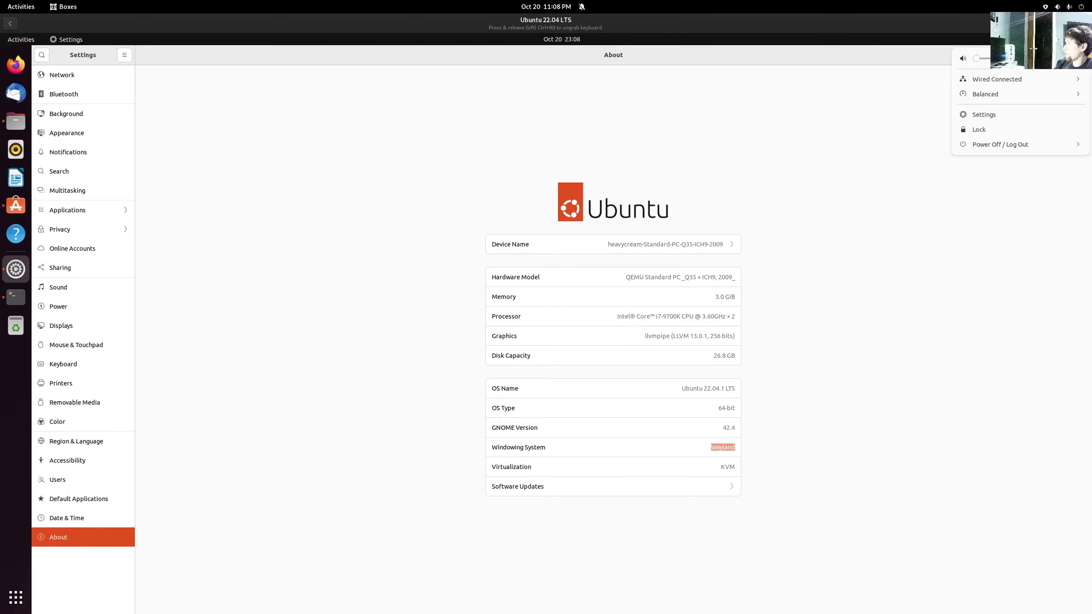
{"action": "left_click", "coordinate": [1002, 144]}
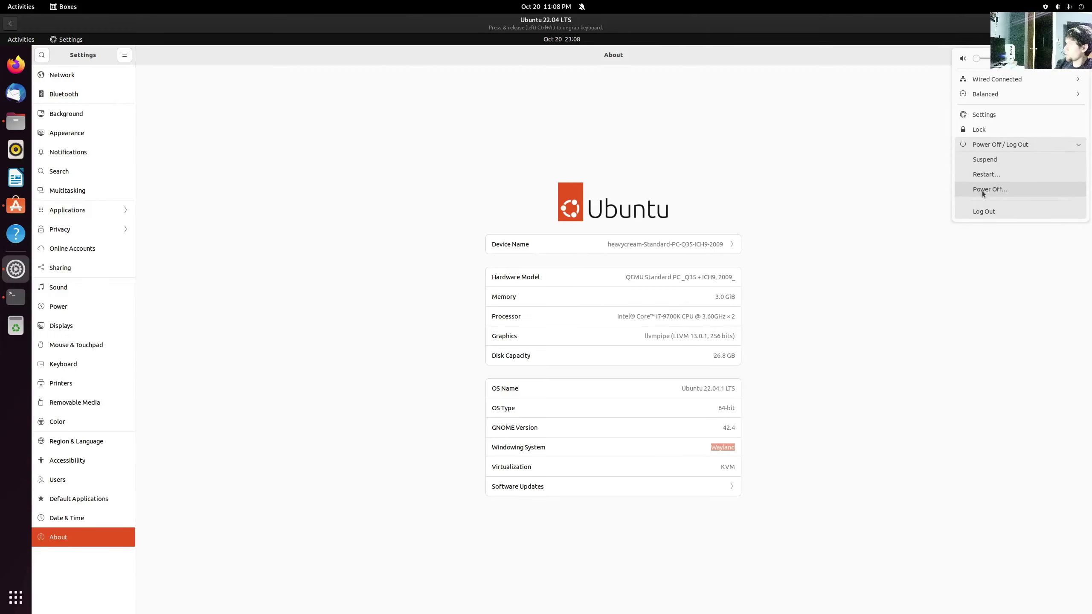
{"action": "left_click", "coordinate": [974, 214]}
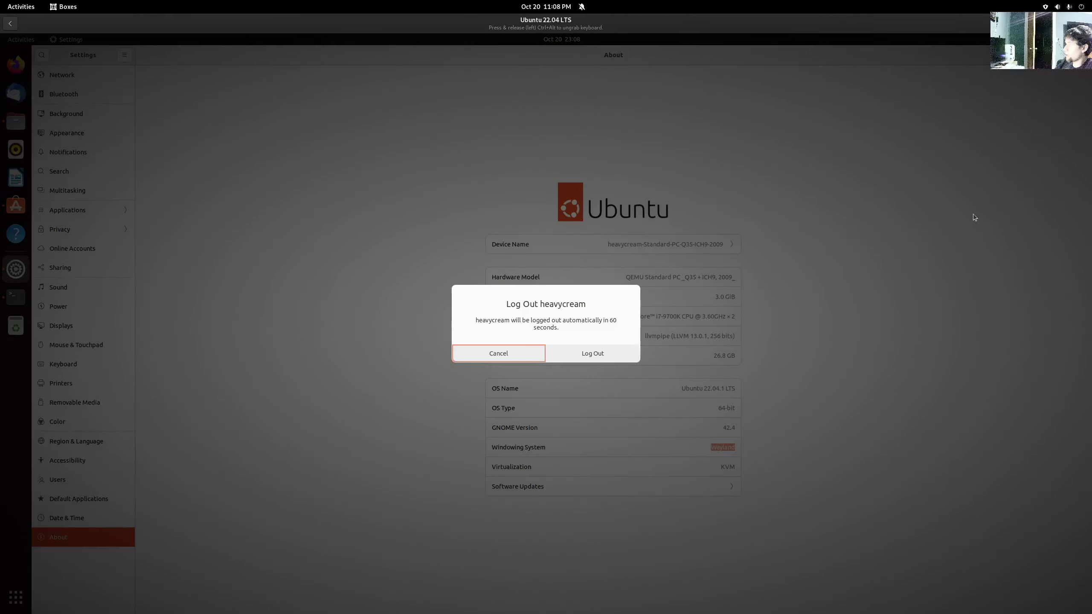
{"action": "left_click", "coordinate": [594, 356]}
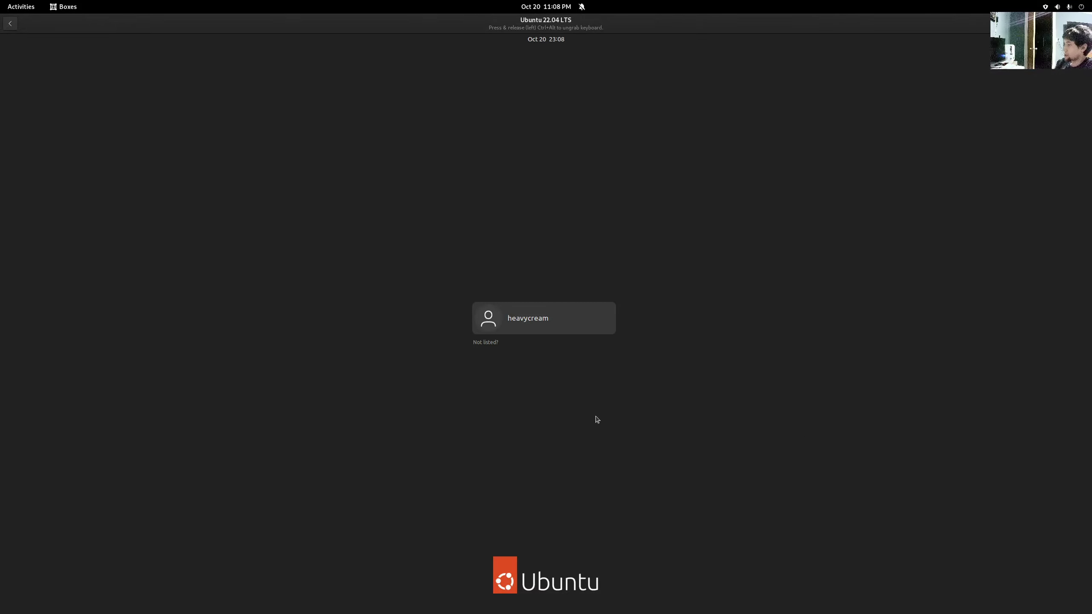
- Sign back in with the account password using the Ubuntu on Xorg session
{"action": "key", "text": "Return"}
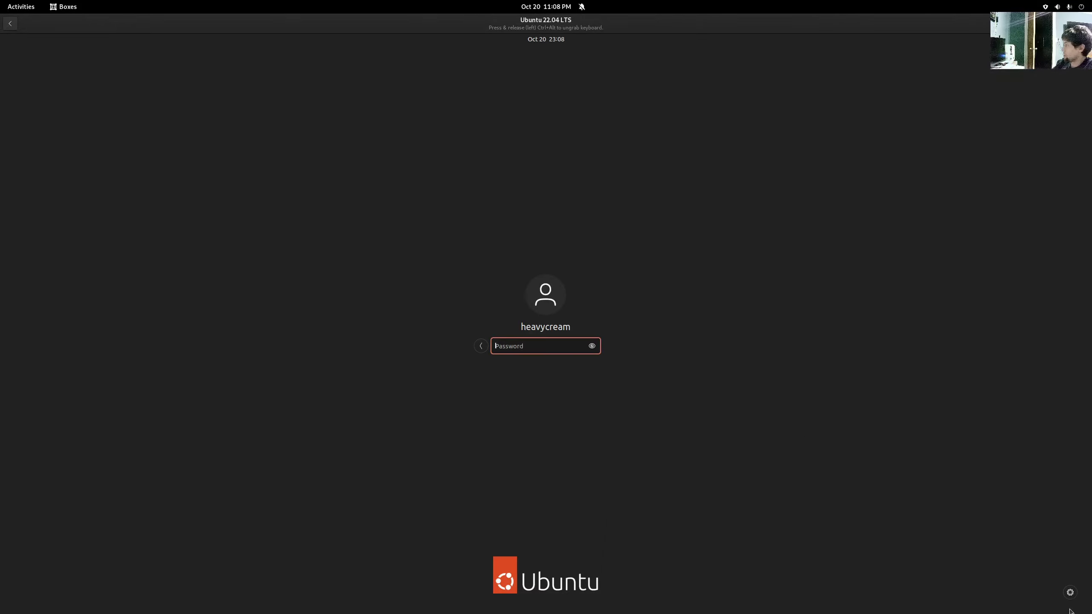
{"action": "left_click", "coordinate": [1068, 593]}
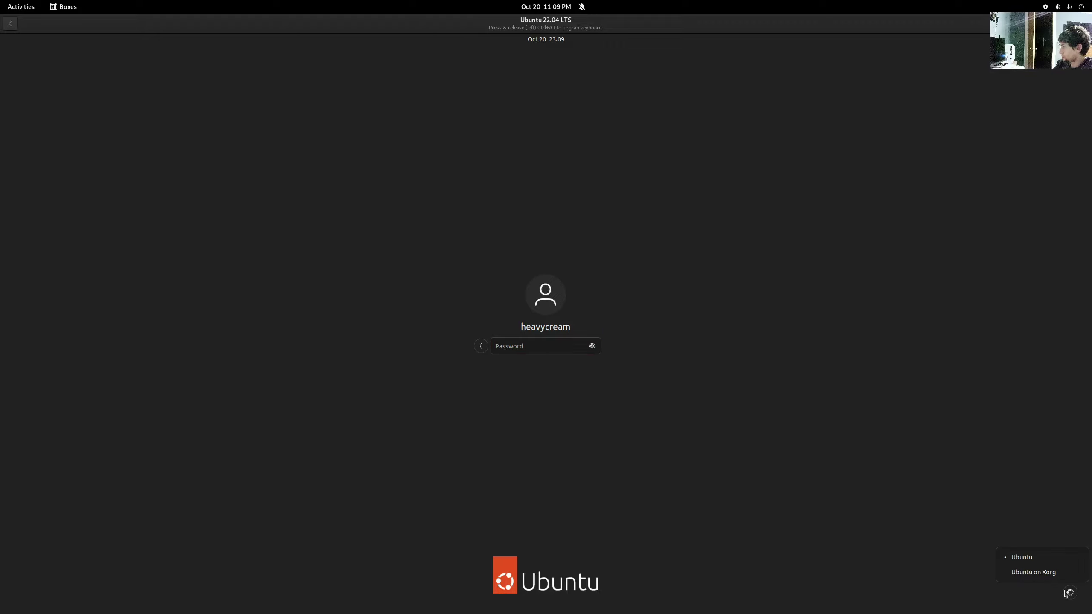
{"action": "left_click", "coordinate": [1041, 576]}
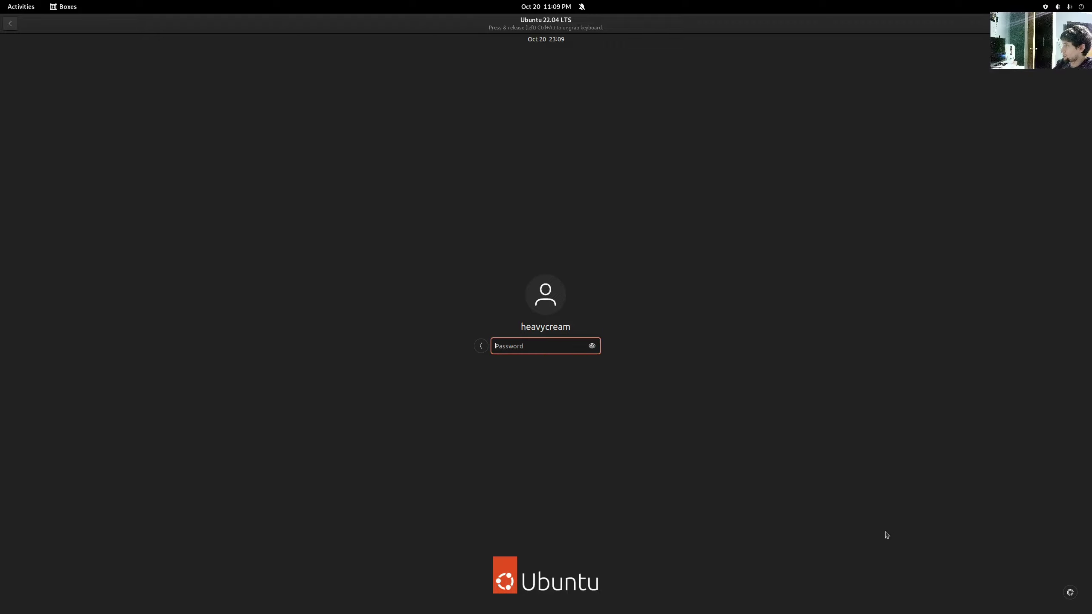
{"action": "type", "text": "*****"}
{"action": "key", "text": "Return"}
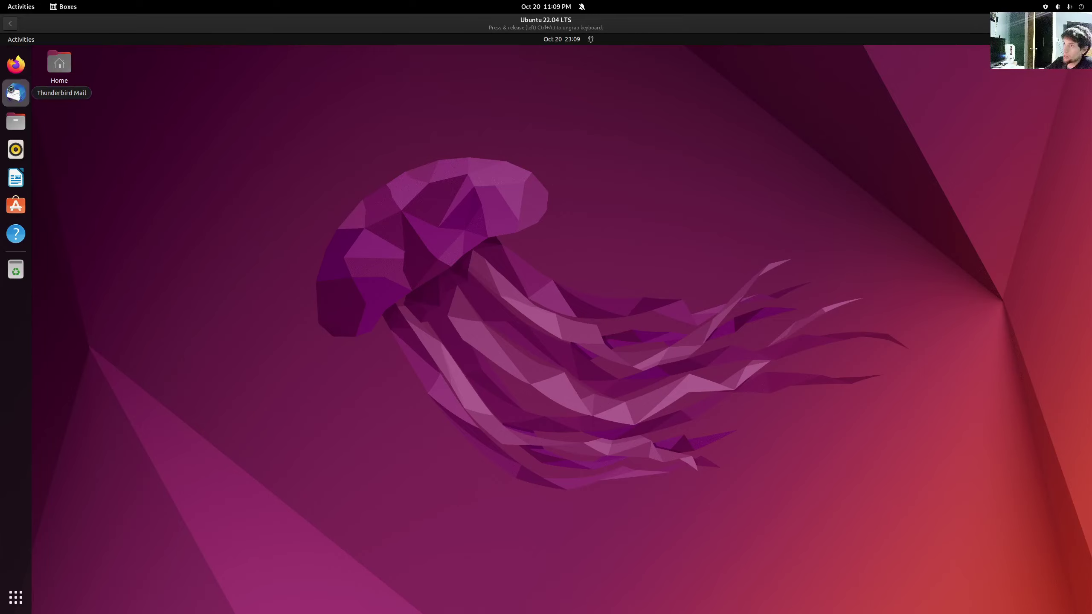
- Open and dismiss Thunderbird, then open a terminal and enlarge its text
{"action": "left_click", "coordinate": [16, 93]}
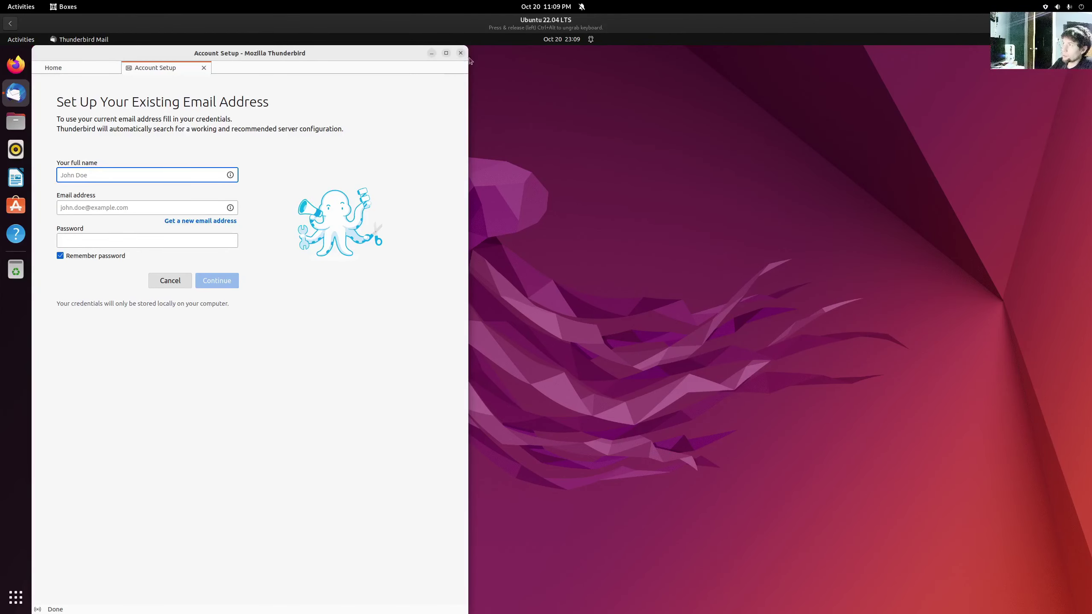
{"action": "left_click", "coordinate": [460, 53]}
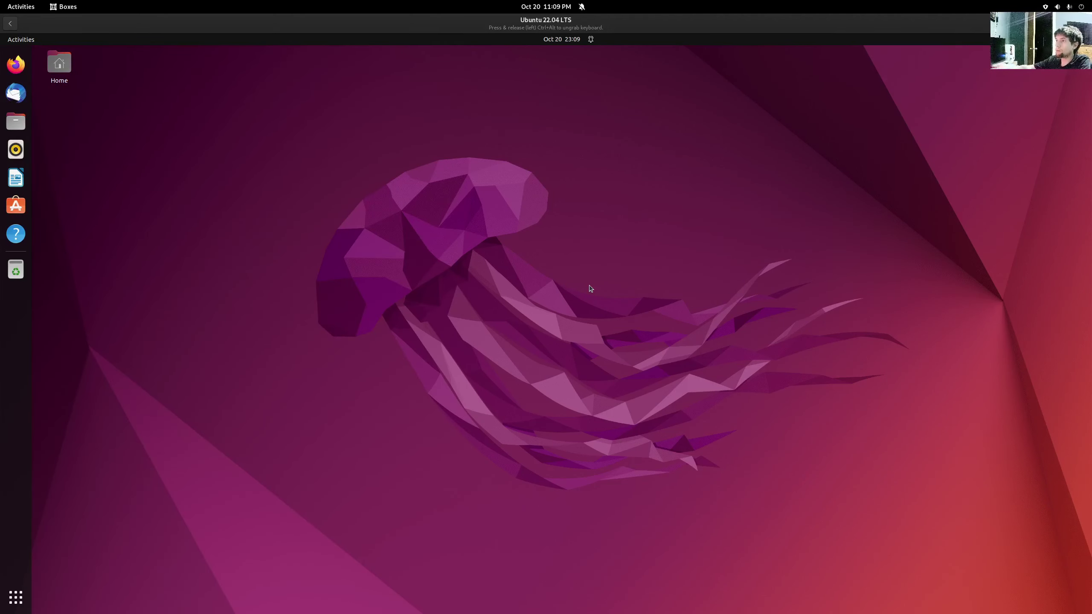
{"action": "key", "text": "ctrl+alt+t"}
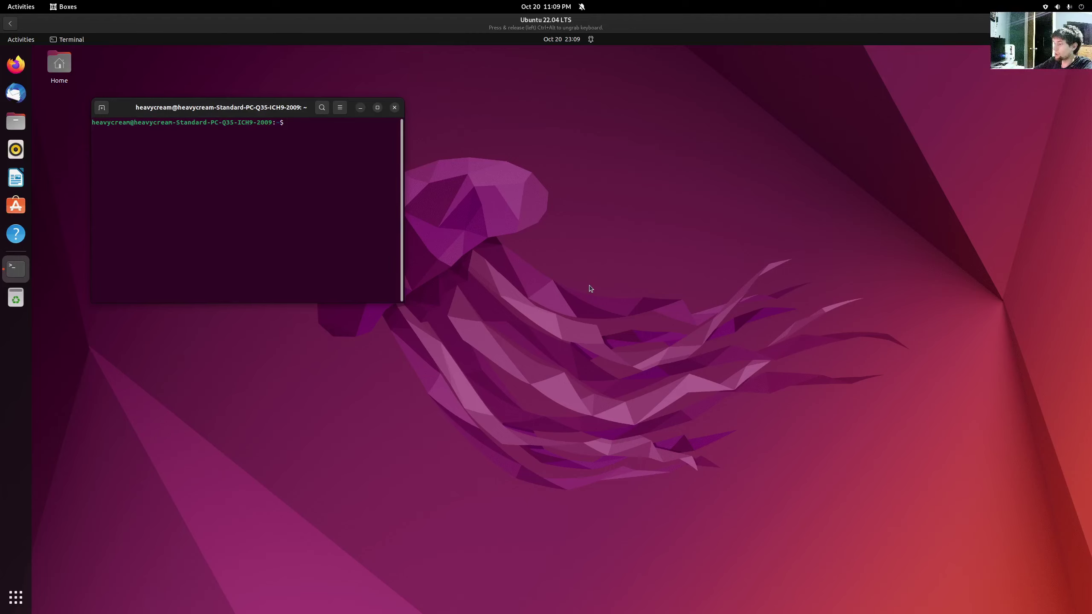
{"action": "key", "text": "ctrl+plus"}
{"action": "key", "text": "ctrl+plus"}
{"action": "key", "text": "ctrl+plus"}
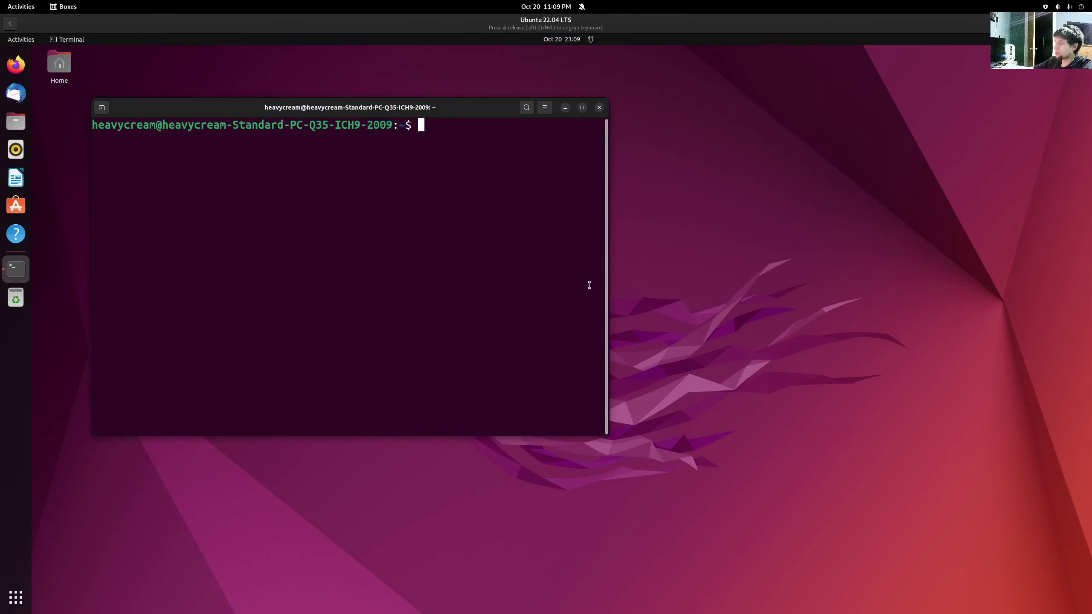
{"action": "key", "text": "ctrl+minus"}
{"action": "key", "text": "ctrl+minus"}
{"action": "key", "text": "ctrl+minus"}
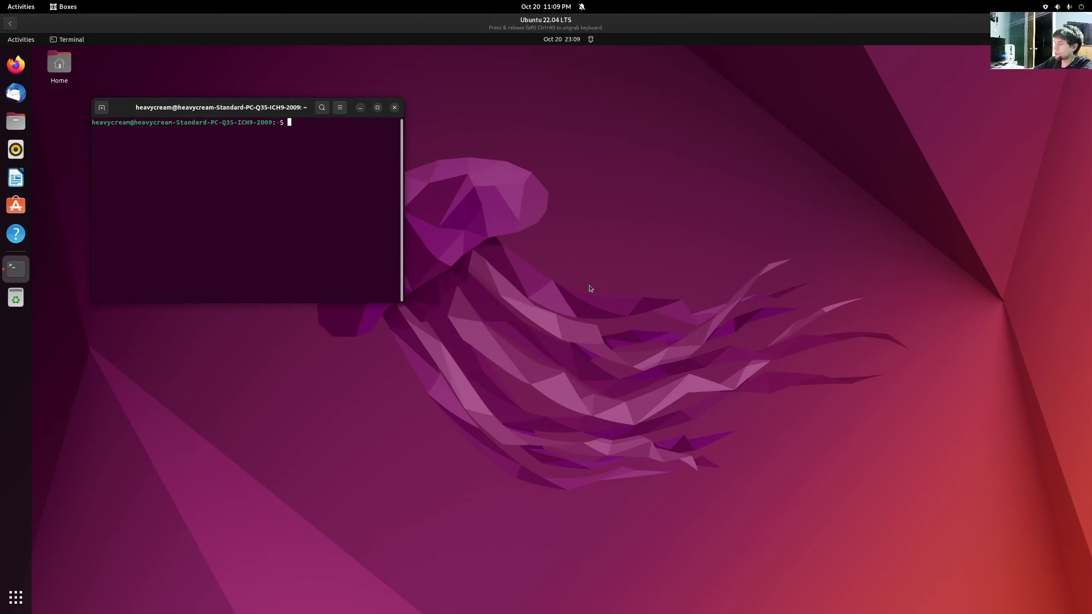
{"action": "key", "text": "ctrl+plus"}
{"action": "key", "text": "ctrl+plus"}
{"action": "key", "text": "ctrl+plus"}
{"action": "key", "text": "ctrl+plus"}
- Run neofetch and highlight the 1059MiB memory usage figure
{"action": "type", "text": "ne"}
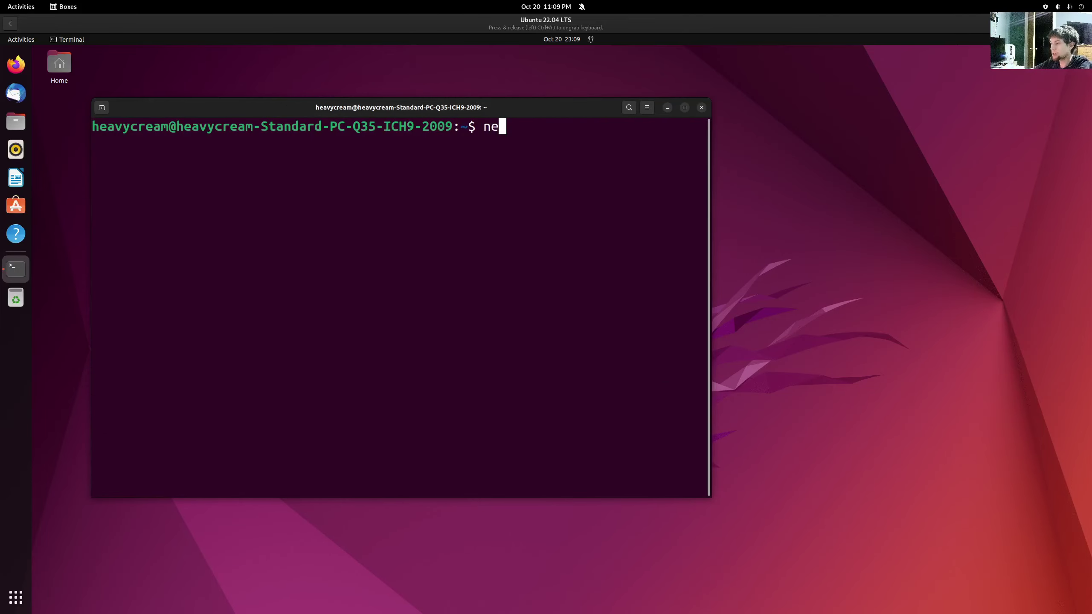
{"action": "type", "text": "ofetch"}
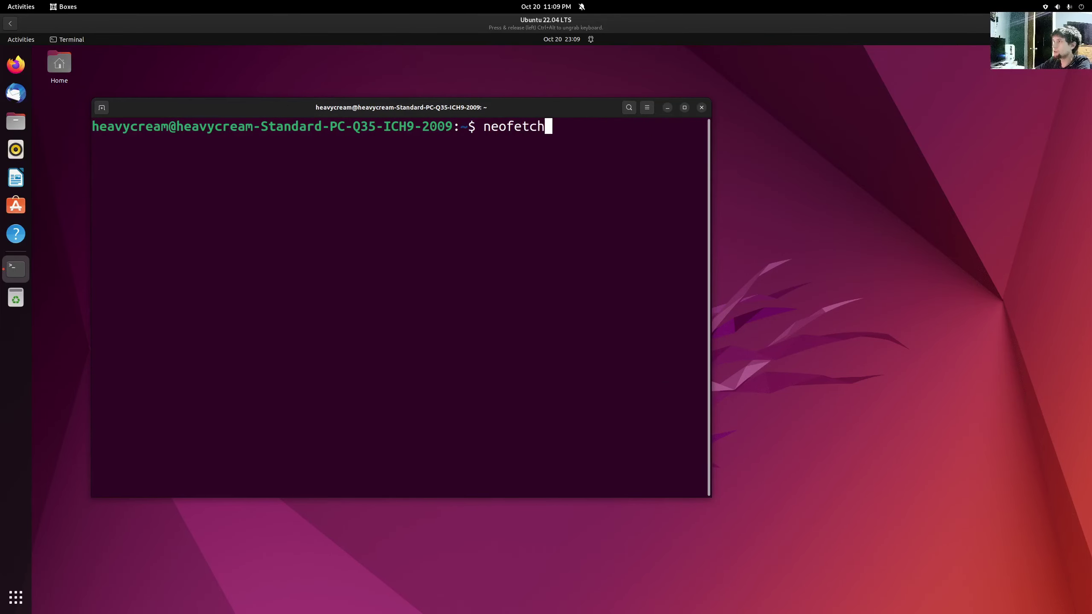
{"action": "key", "text": "Return"}
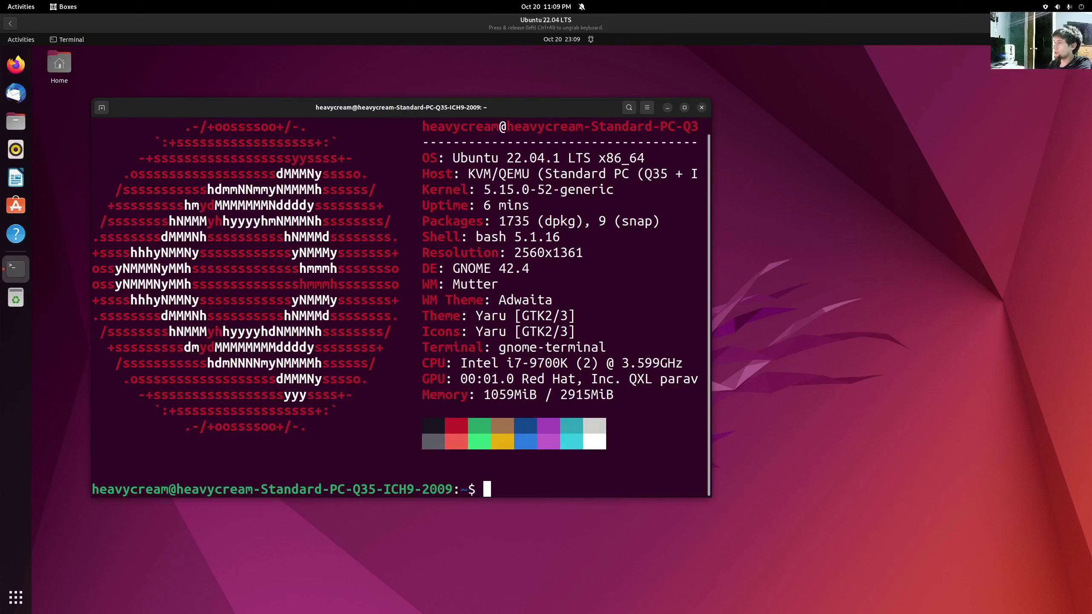
{"action": "left_click_drag", "start_coordinate": [484, 395], "coordinate": [536, 395]}
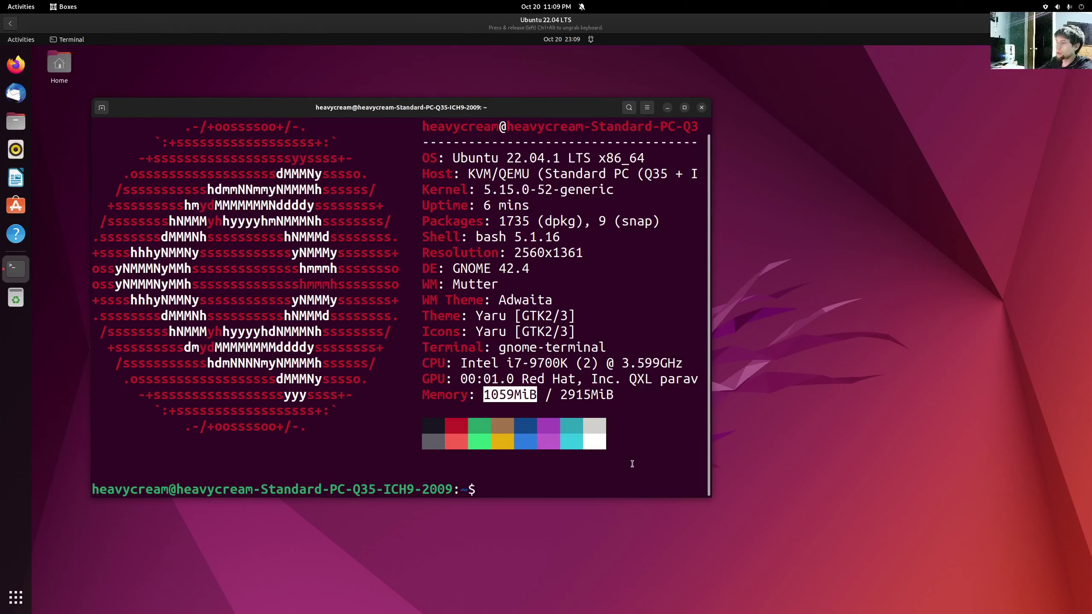
- Run htop to monitor processes, then open a second terminal tab
{"action": "type", "text": "hto"}
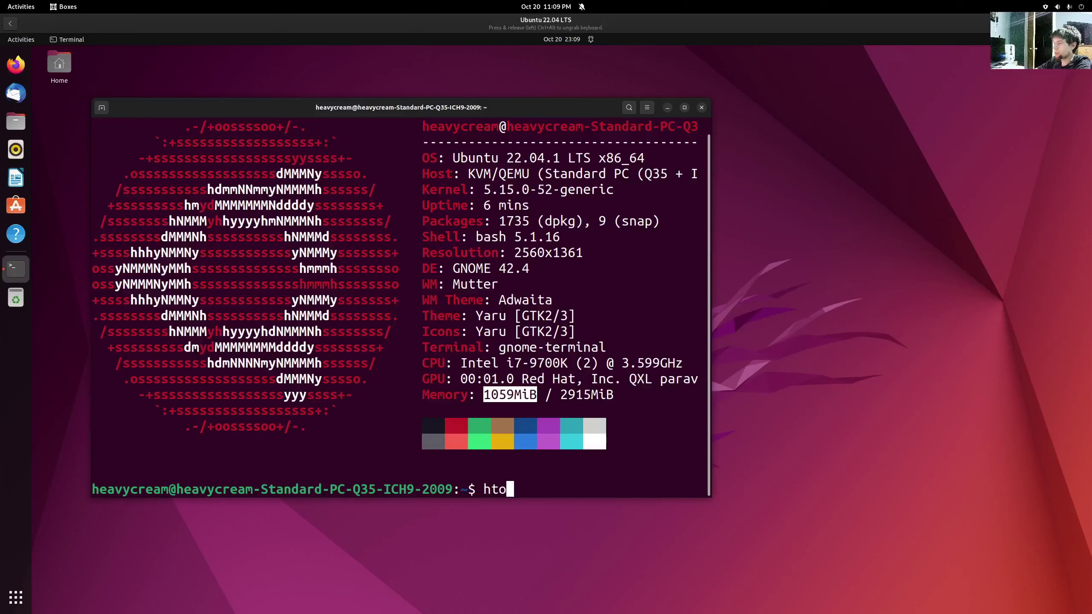
{"action": "type", "text": "p"}
{"action": "key", "text": "Return"}
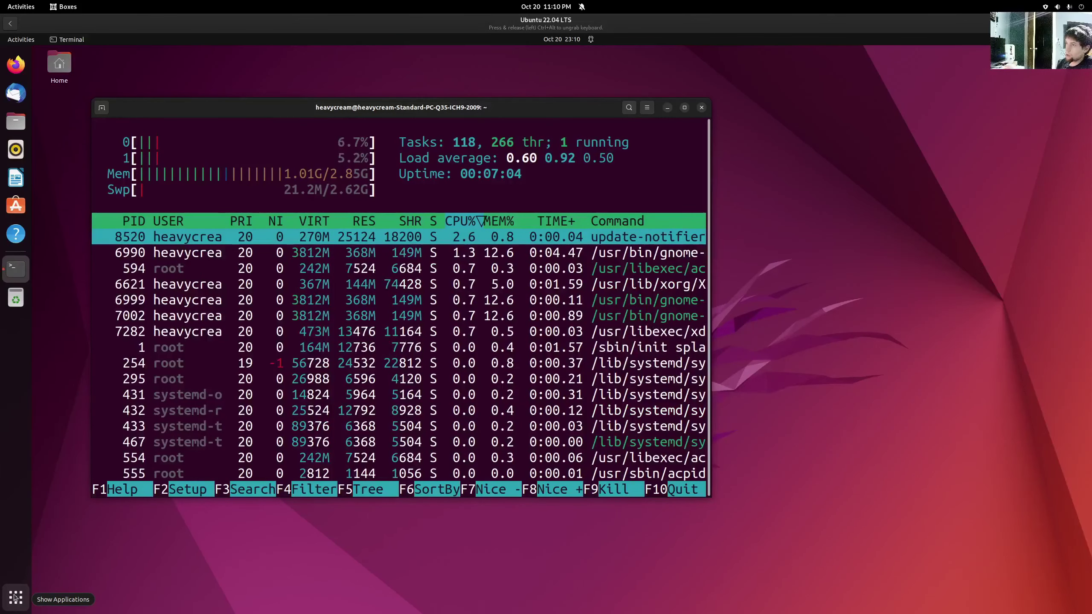
{"action": "left_click", "coordinate": [15, 598]}
{"action": "left_click", "coordinate": [14, 598]}
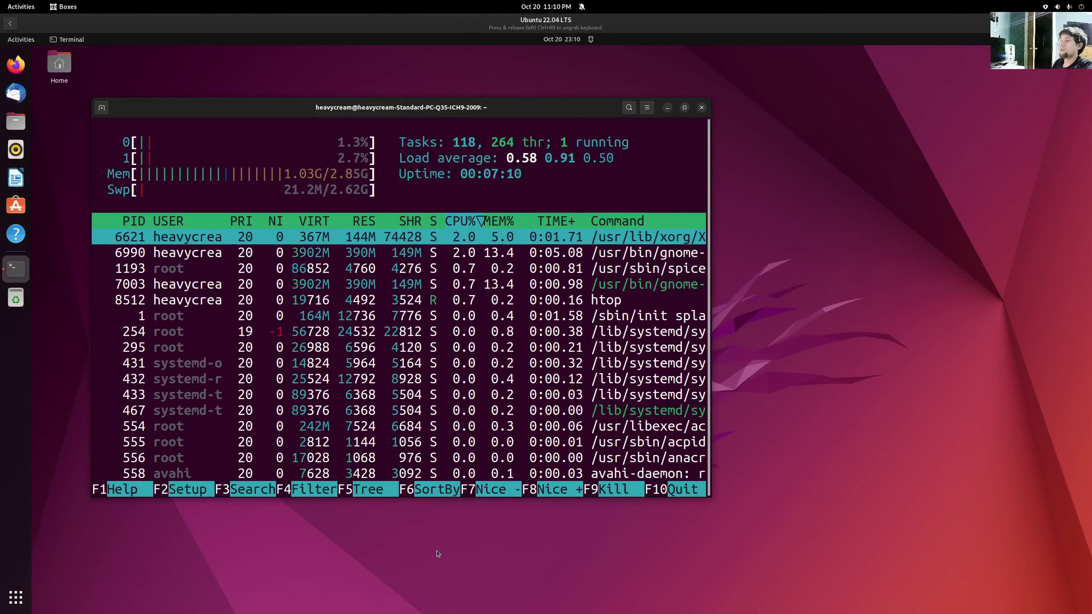
{"action": "key", "text": "ctrl+shift+t"}
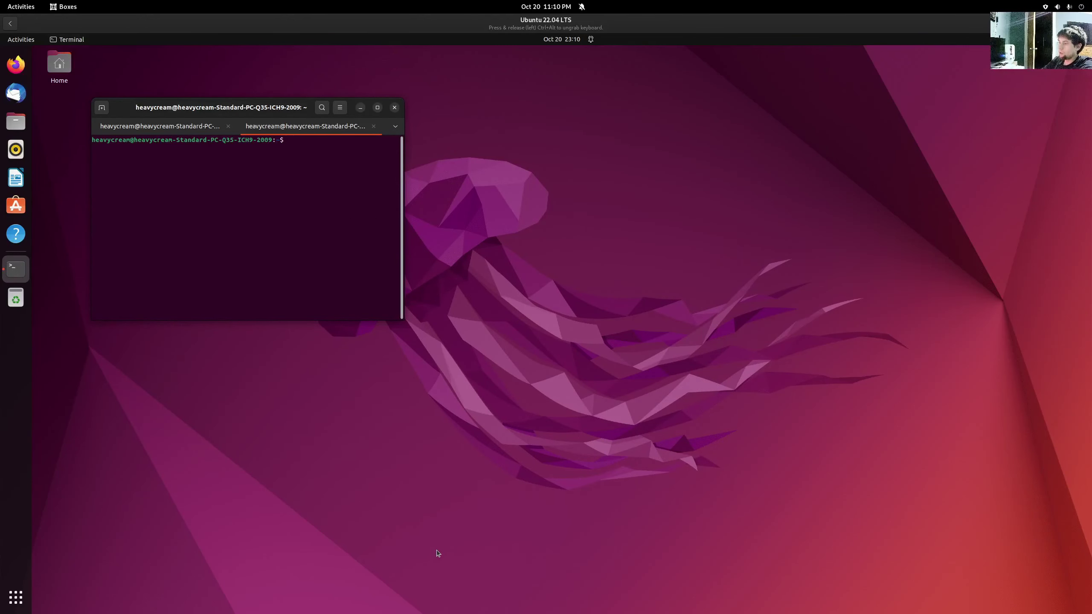
- Enlarge the terminal text and run snap to view its help output
{"action": "key", "text": "ctrl+alt"}
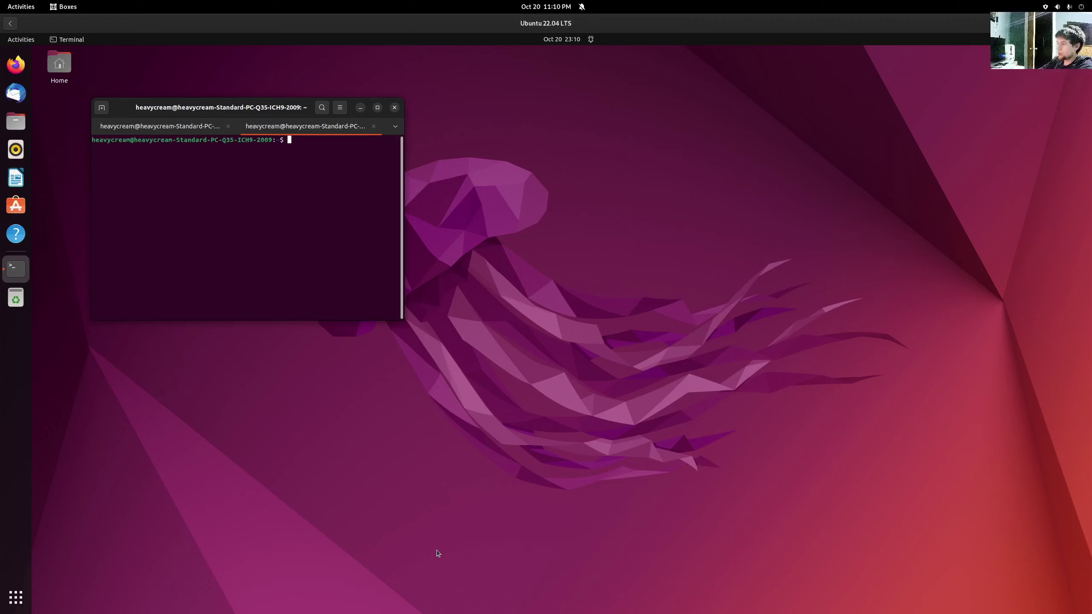
{"action": "key", "text": "ctrl+plus"}
{"action": "key", "text": "ctrl+plus"}
{"action": "key", "text": "ctrl+plus"}
{"action": "key", "text": "ctrl+plus"}
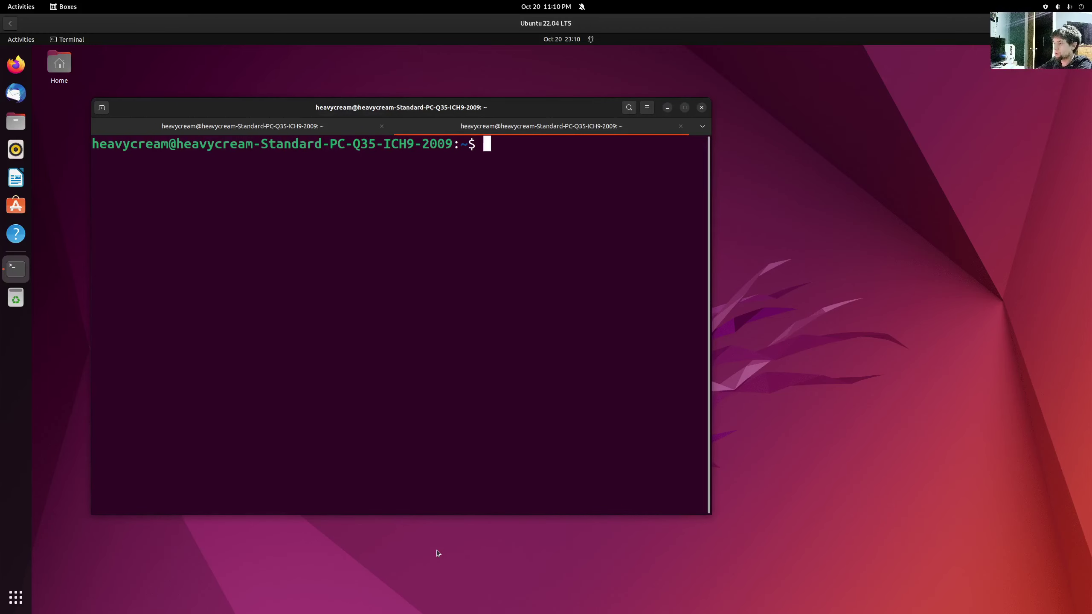
{"action": "type", "text": "sudo ap"}
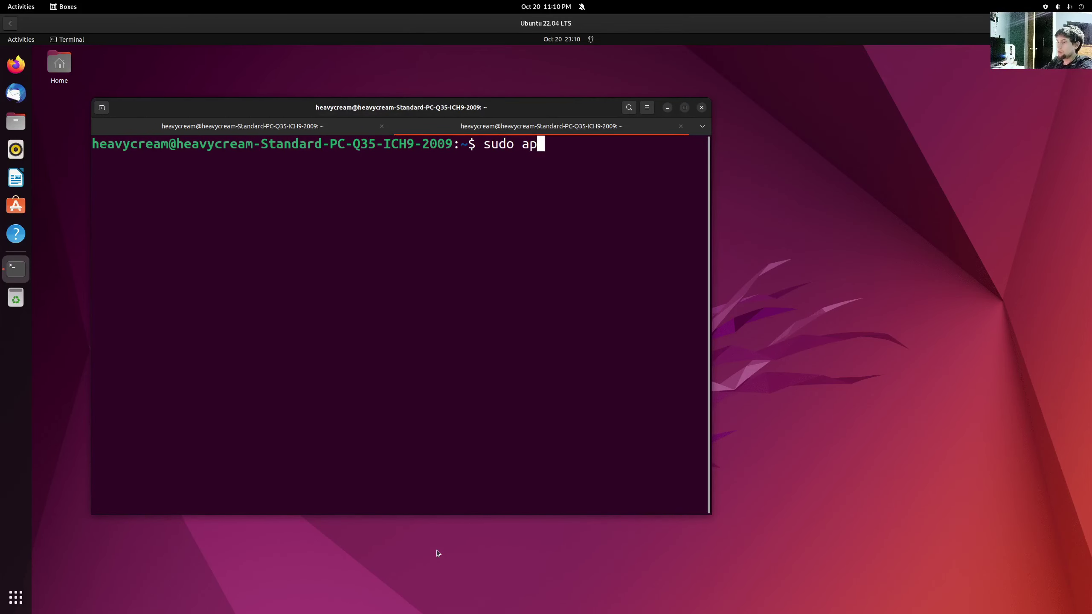
{"action": "type", "text": "t up"}
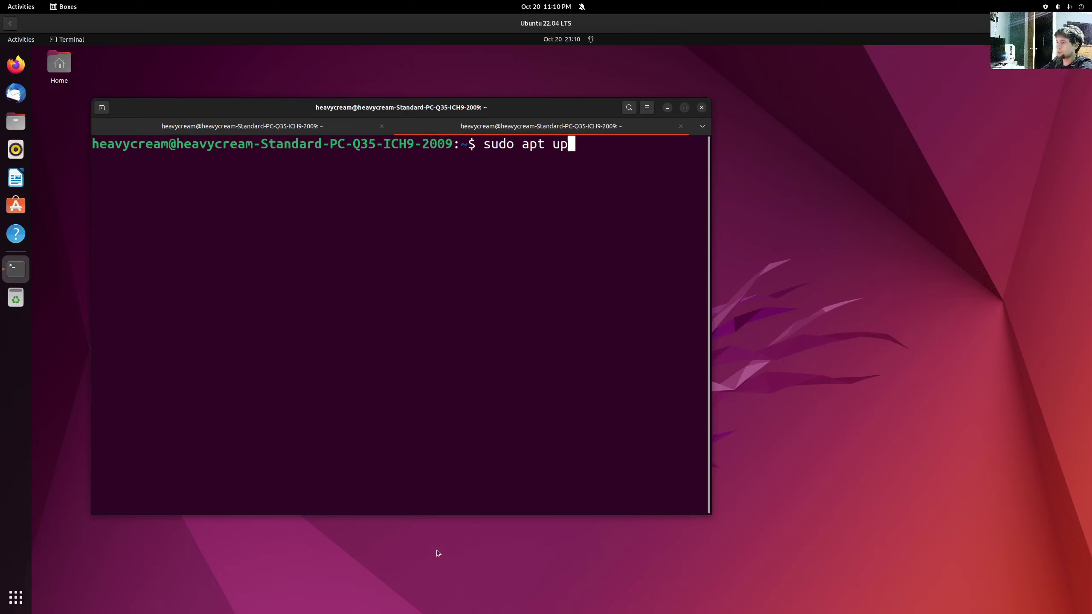
{"action": "type", "text": "da"}
{"action": "key", "text": "BackSpace"}
{"action": "key", "text": "BackSpace"}
{"action": "key", "text": "BackSpace"}
{"action": "key", "text": "BackSpace"}
{"action": "key", "text": "BackSpace"}
{"action": "key", "text": "BackSpace"}
{"action": "key", "text": "BackSpace"}
{"action": "key", "text": "BackSpace"}
{"action": "key", "text": "BackSpace"}
{"action": "key", "text": "BackSpace"}
{"action": "key", "text": "BackSpace"}
{"action": "key", "text": "BackSpace"}
{"action": "key", "text": "BackSpace"}
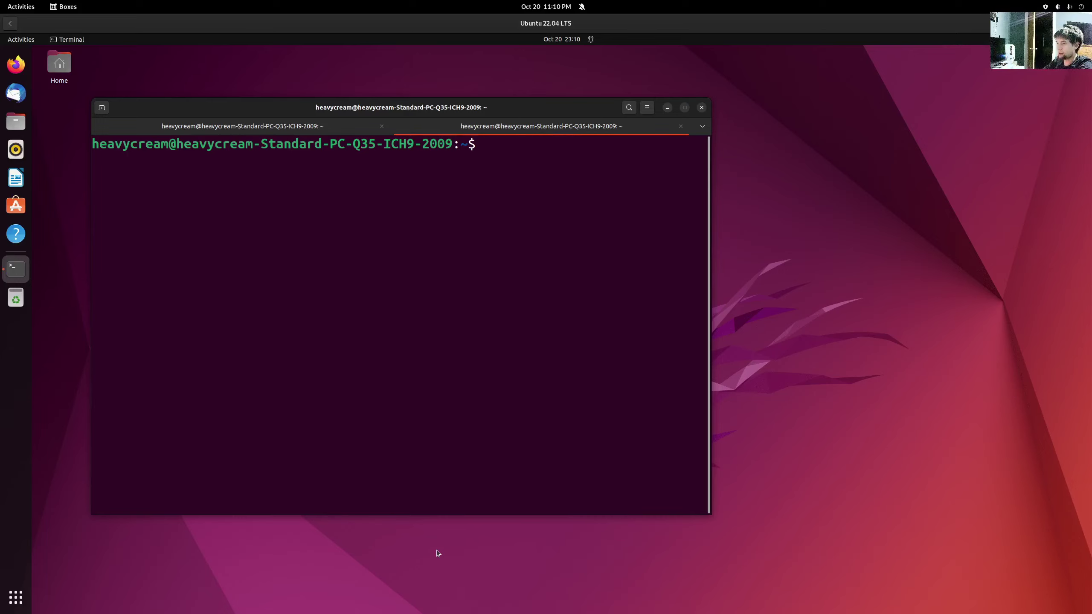
{"action": "type", "text": "SNAP"}
{"action": "key", "text": "BackSpace"}
{"action": "key", "text": "BackSpace"}
{"action": "key", "text": "BackSpace"}
{"action": "key", "text": "BackSpace"}
{"action": "type", "text": "snap"}
{"action": "key", "text": "Return"}
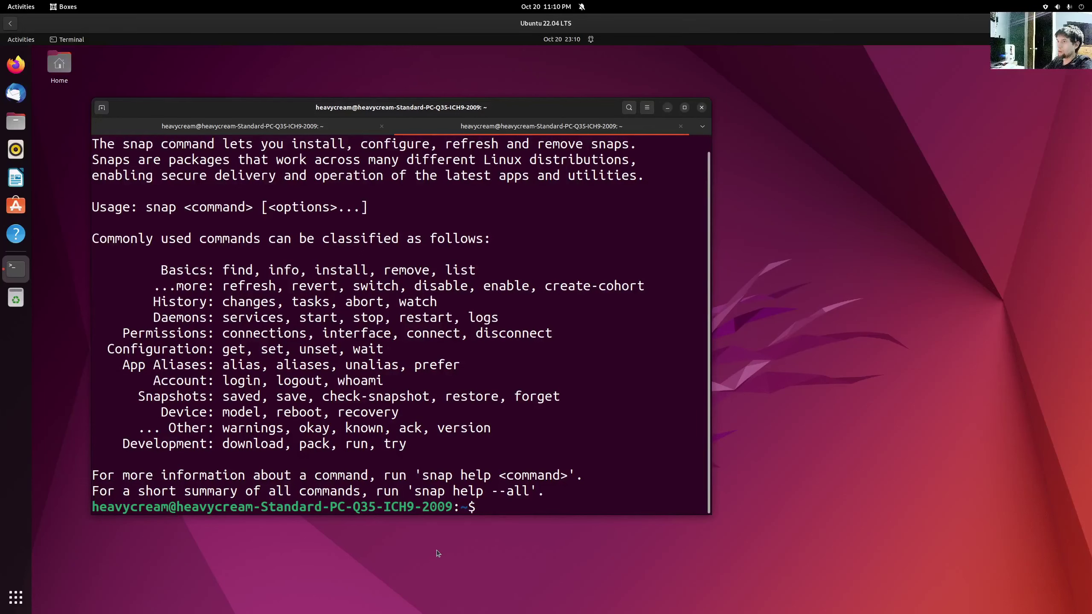
{"action": "scroll", "coordinate": [359, 438], "scroll_direction": "up", "scroll_amount": 1}
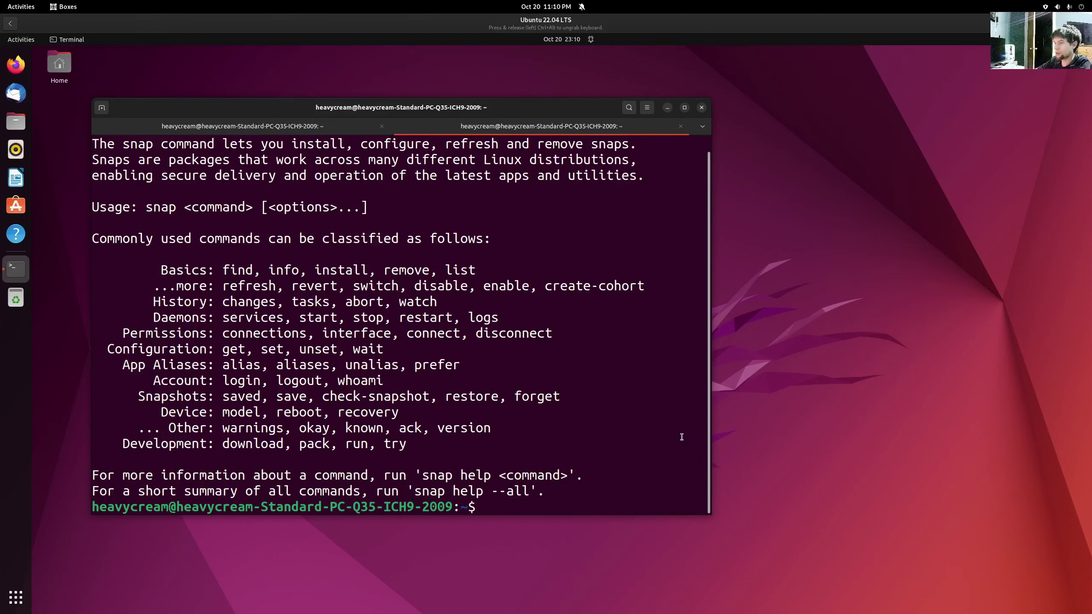
- Run 'snap install chromium' in the terminal
{"action": "type", "text": "n"}
{"action": "key", "text": "BackSpace"}
{"action": "type", "text": "snap"}
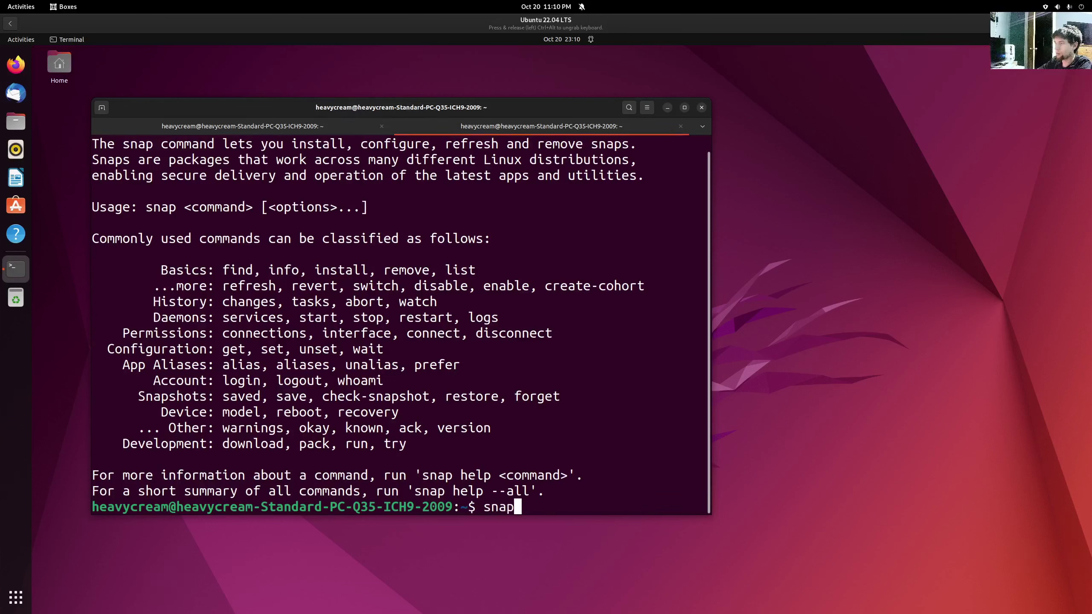
{"action": "type", "text": " install"}
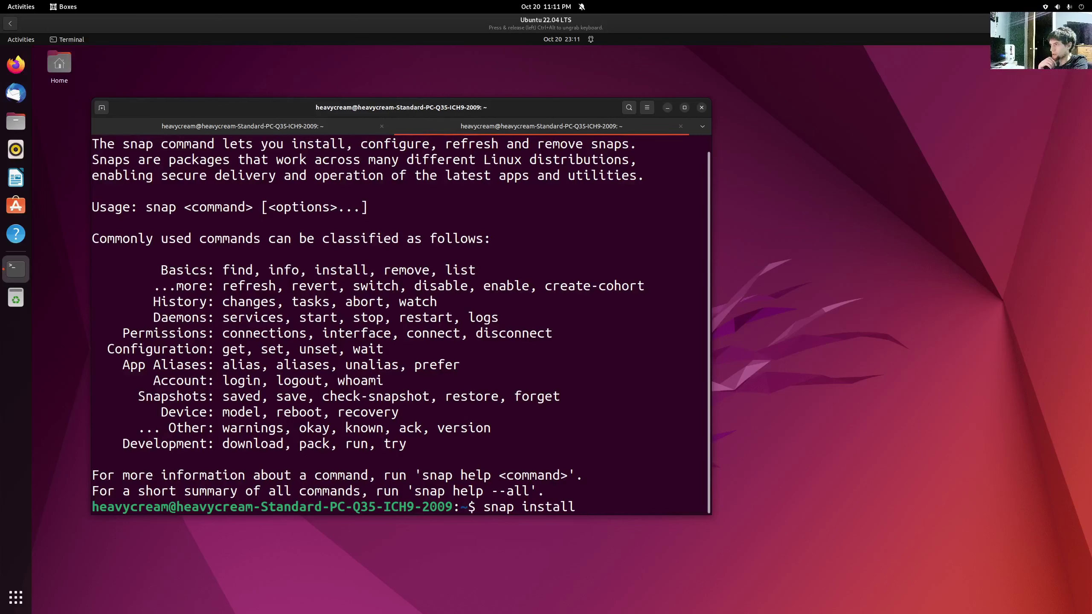
{"action": "type", "text": "chrom"}
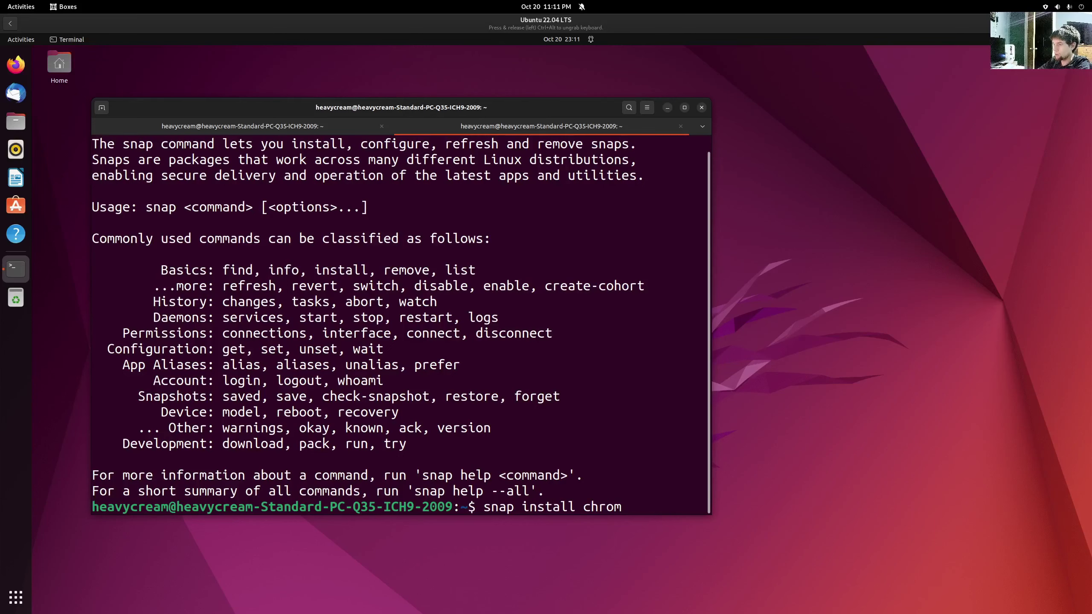
{"action": "type", "text": "ium"}
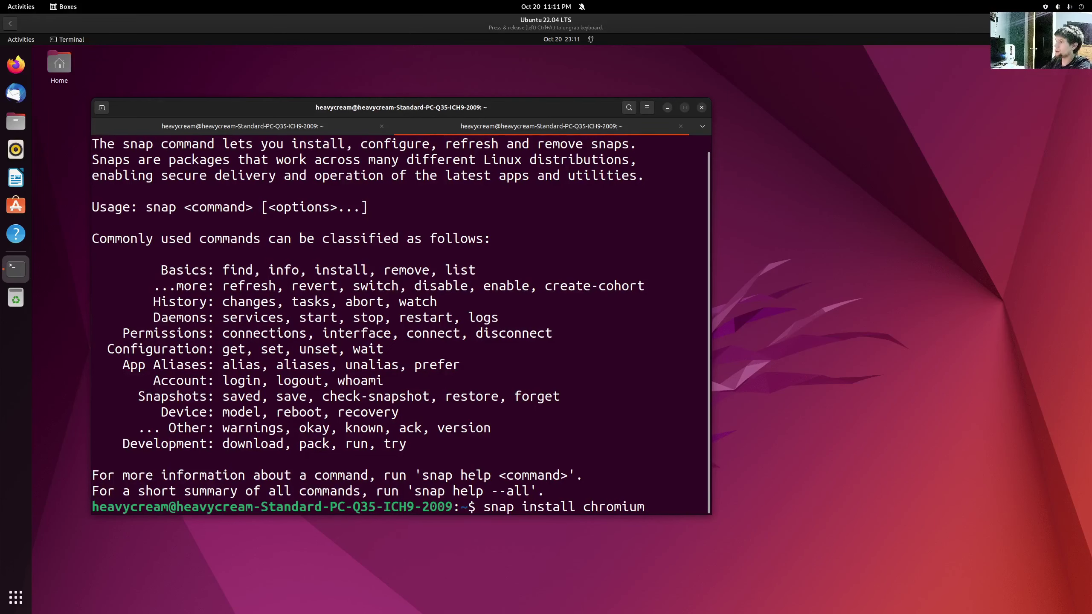
{"action": "key", "text": "Return"}
- Enter the account password to finish installing Chromium 106.0.5249.119, then clear the terminal
{"action": "type", "text": "•••••"}
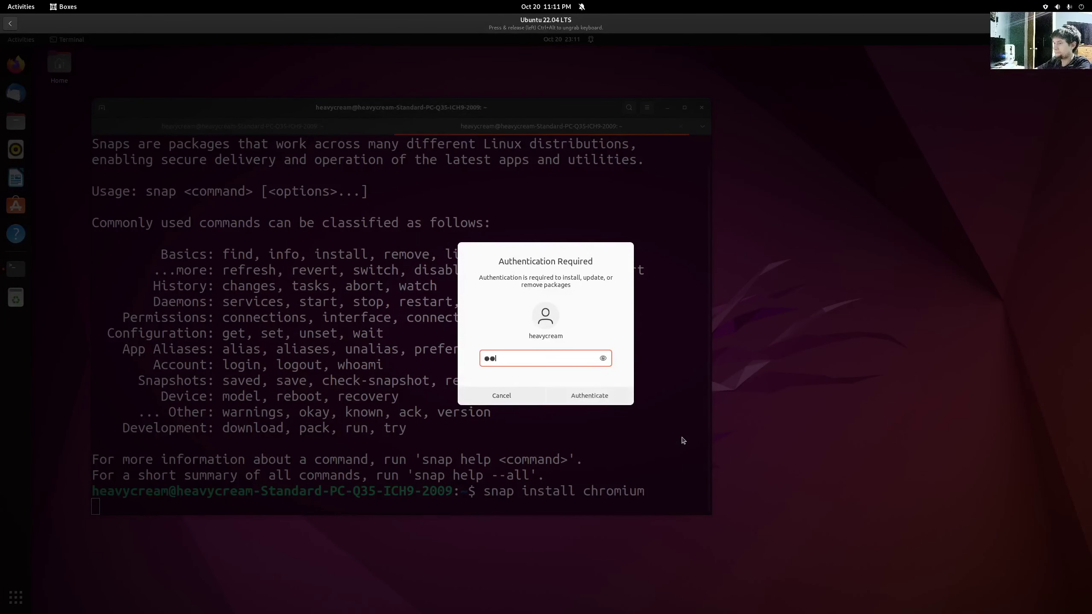
{"action": "key", "text": "Return"}
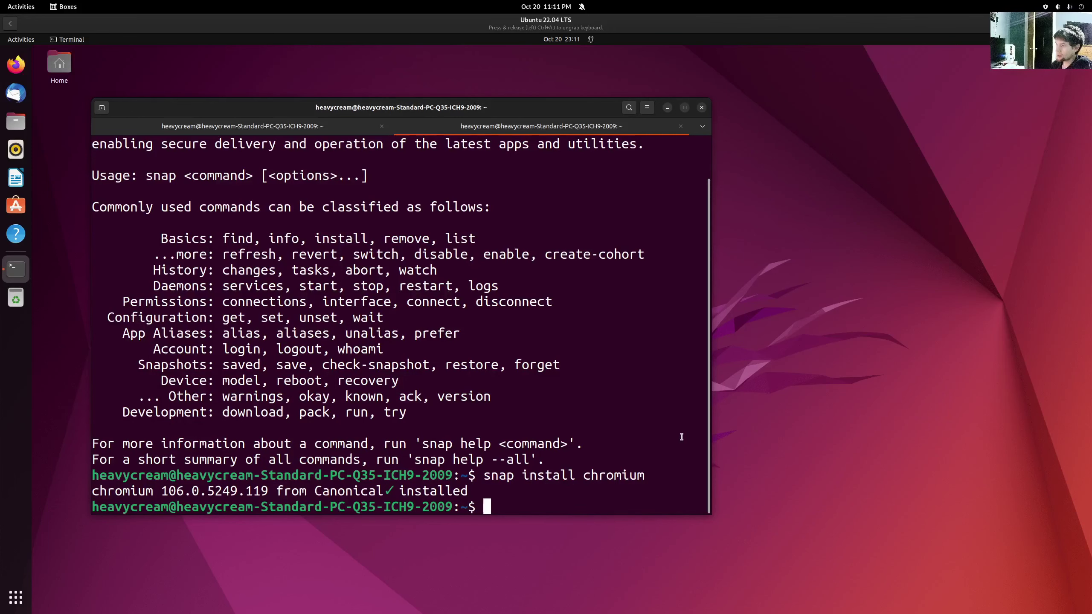
{"action": "type", "text": "clear"}
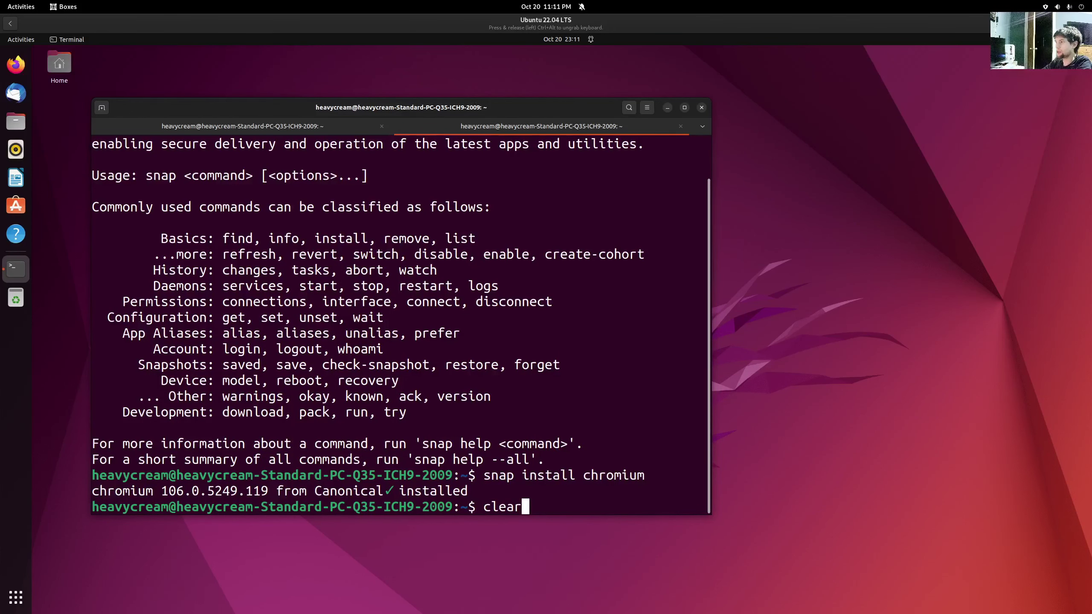
{"action": "key", "text": "Return"}
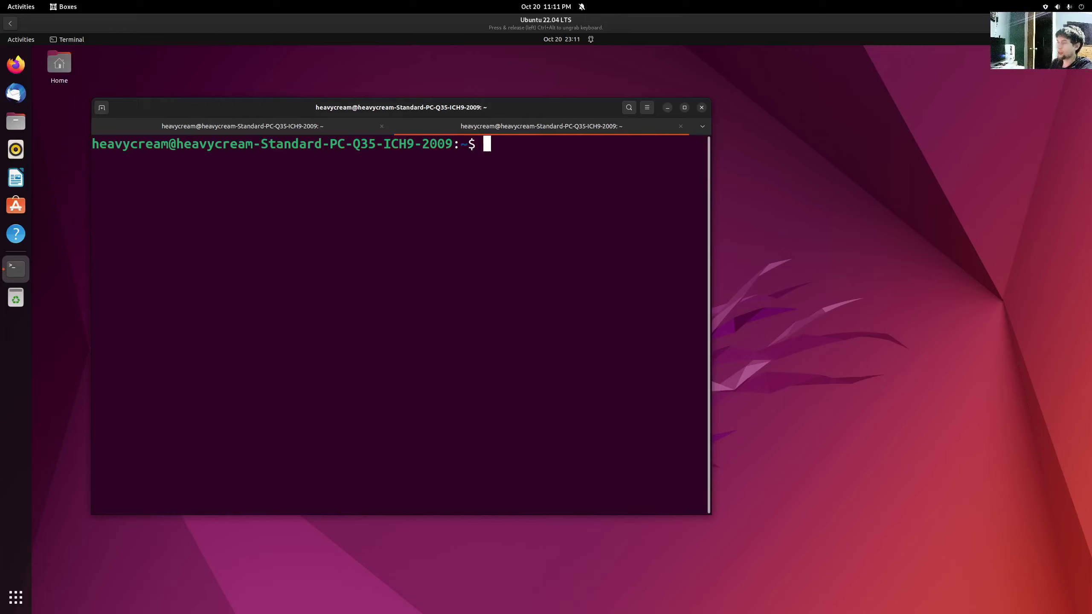
- Rerun neofetch, highlight the Packages and Theme/Icons lines, then show the application grid
{"action": "type", "text": "neo"}
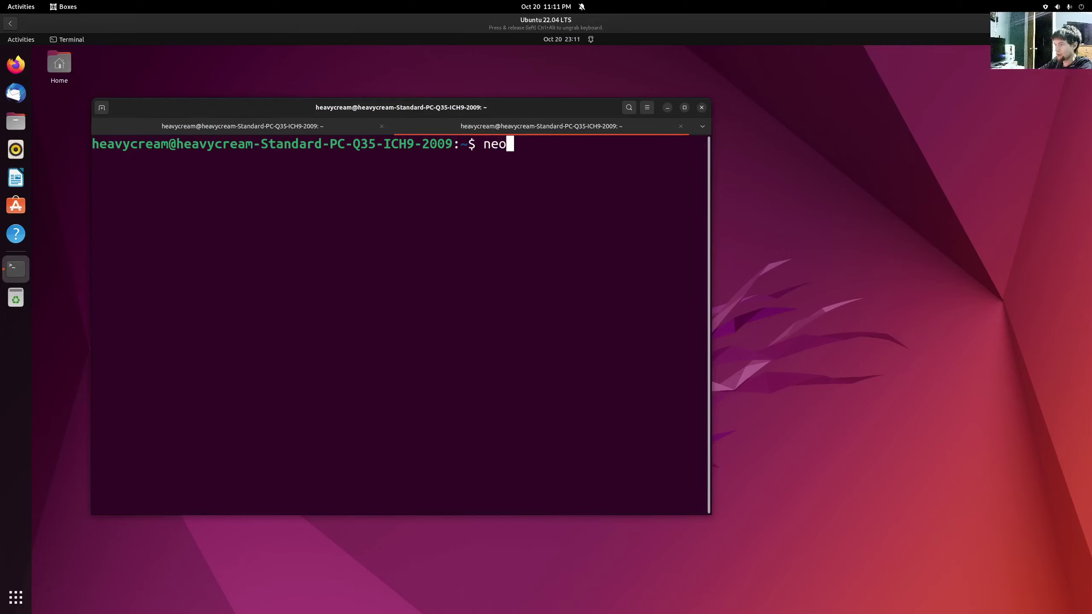
{"action": "type", "text": "fetch"}
{"action": "key", "text": "Return"}
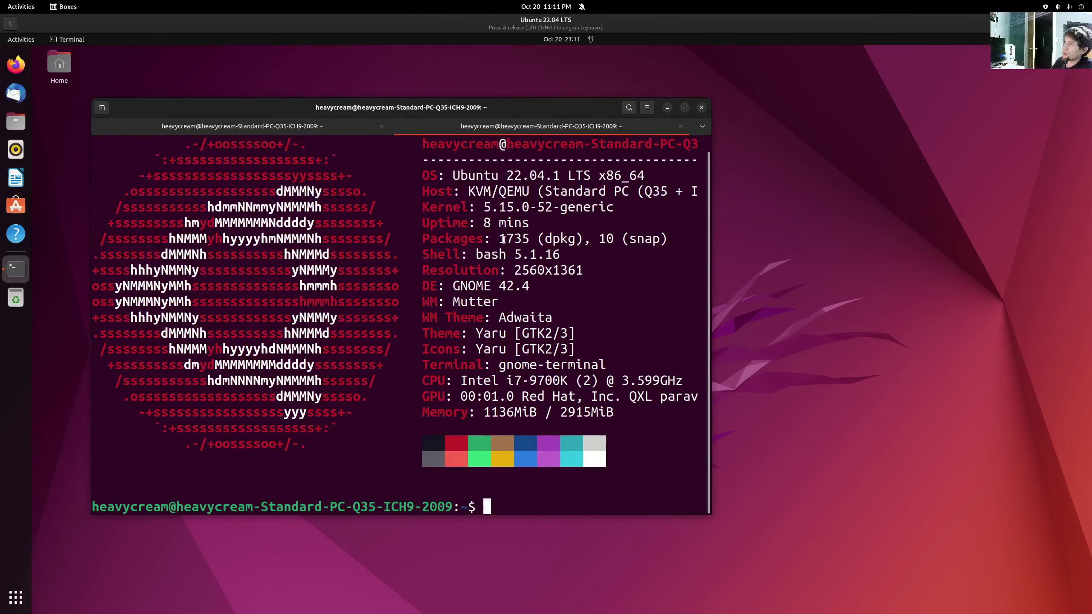
{"action": "left_click_drag", "start_coordinate": [497, 238], "coordinate": [667, 238]}
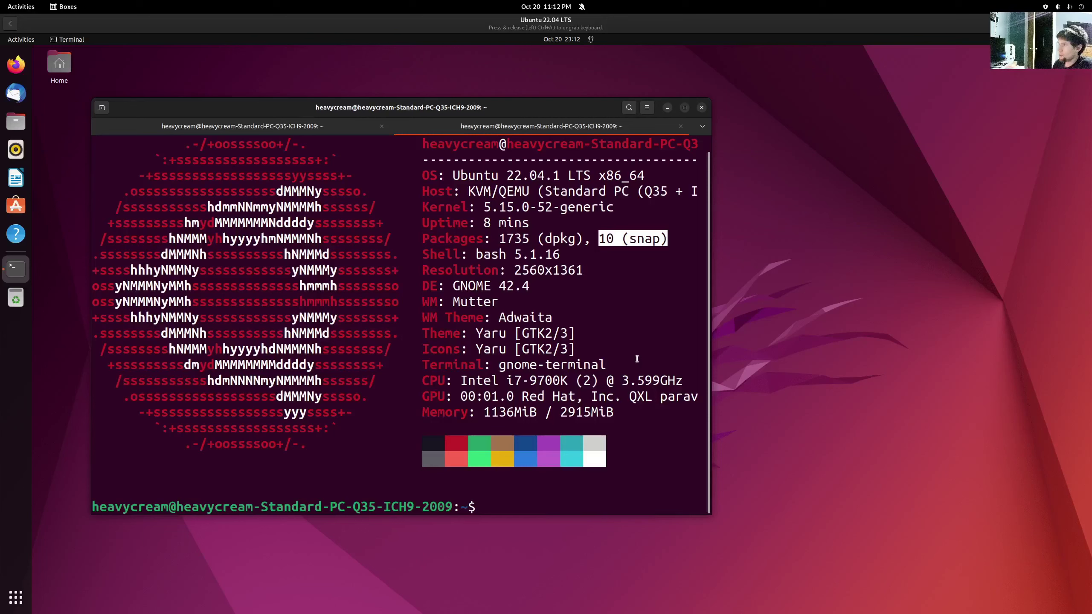
{"action": "left_click", "coordinate": [479, 331]}
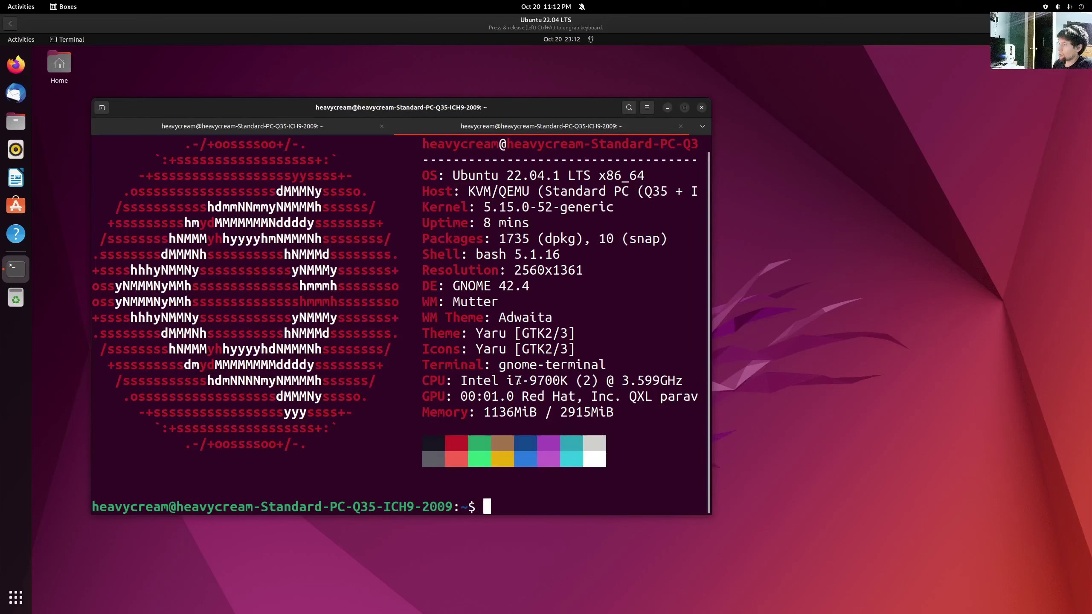
{"action": "left_click_drag", "start_coordinate": [479, 331], "coordinate": [576, 349]}
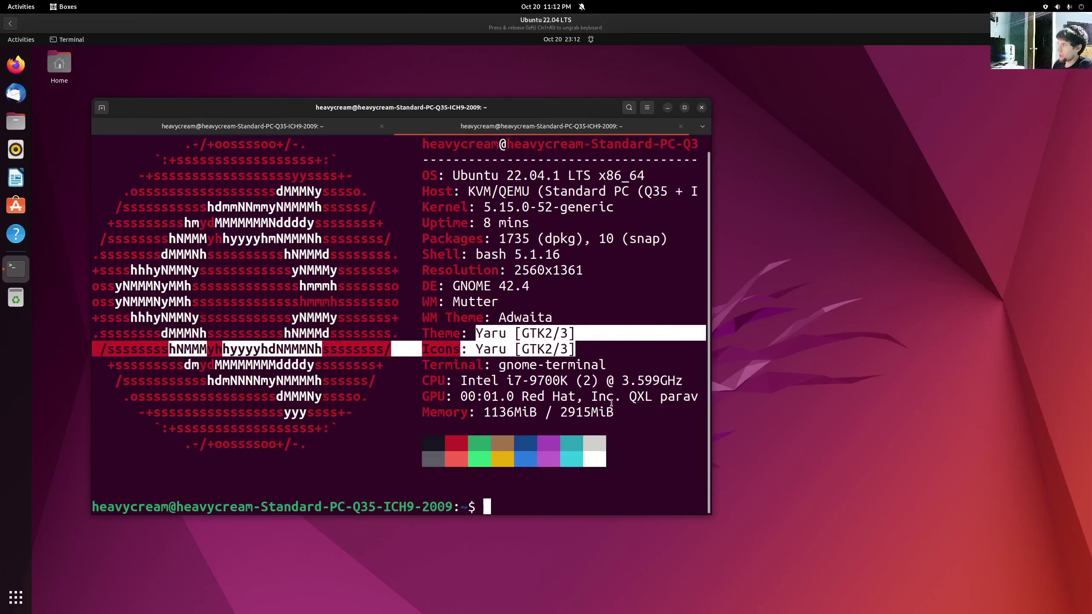
{"action": "left_click", "coordinate": [614, 419]}
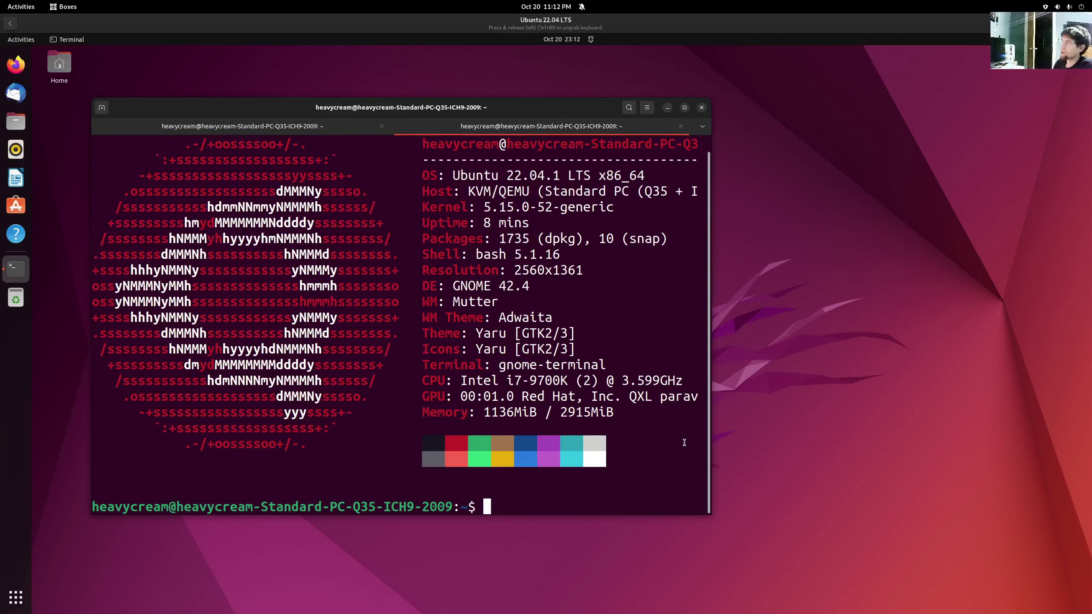
{"action": "left_click", "coordinate": [20, 39]}
{"action": "left_click", "coordinate": [16, 597]}
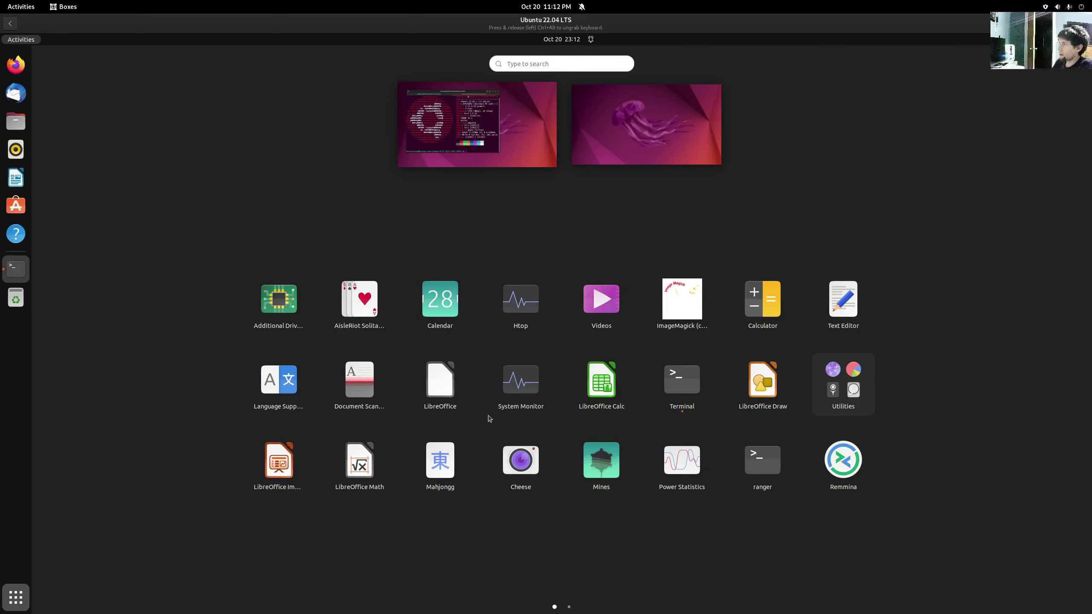
- View System Monitor's Resources graphs maximized, close it, and move the terminal toward centre
{"action": "left_click", "coordinate": [519, 382]}
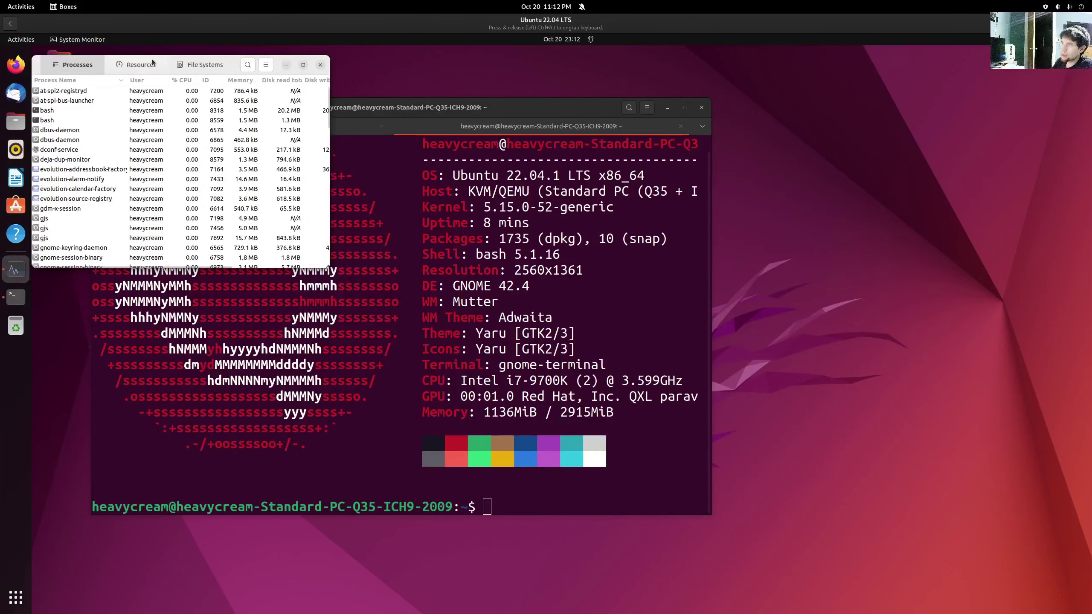
{"action": "left_click", "coordinate": [109, 70]}
{"action": "double_click", "coordinate": [41, 65]}
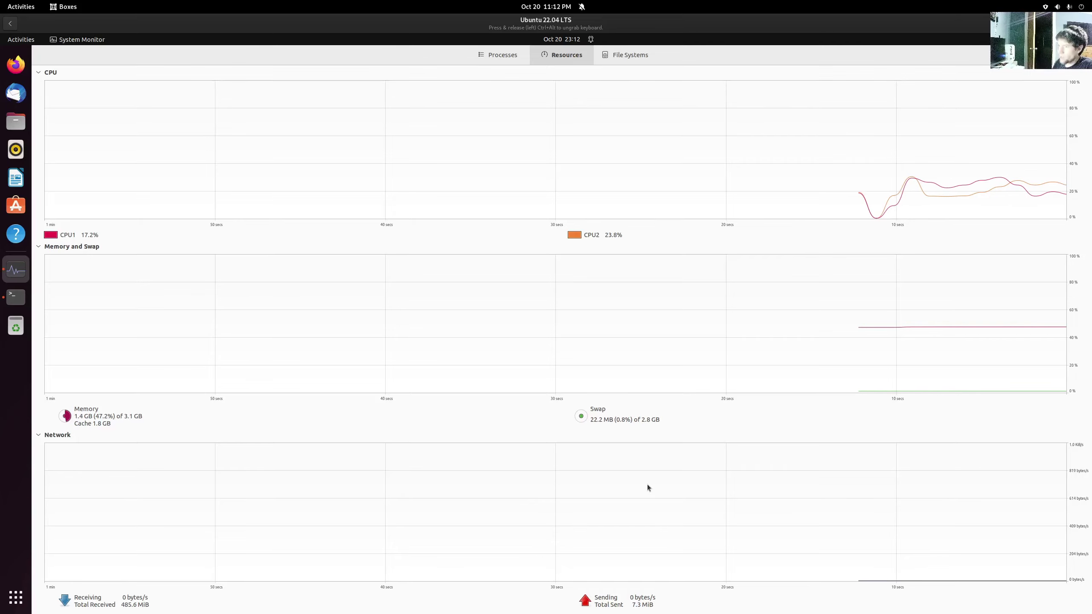
{"action": "double_click", "coordinate": [826, 57]}
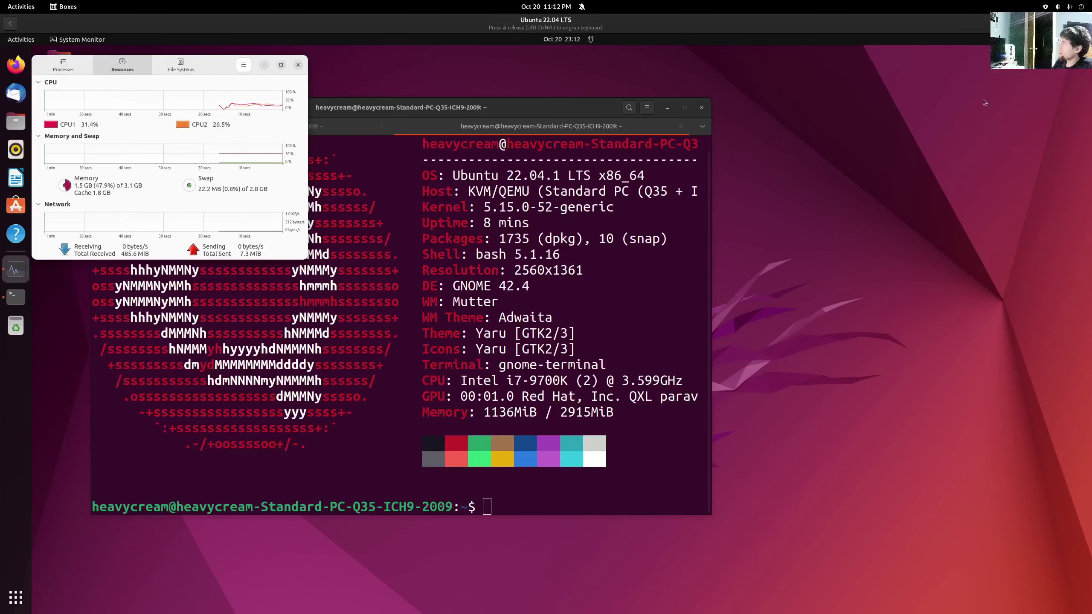
{"action": "left_click", "coordinate": [297, 65]}
{"action": "left_click_drag", "start_coordinate": [314, 133], "coordinate": [504, 128]}
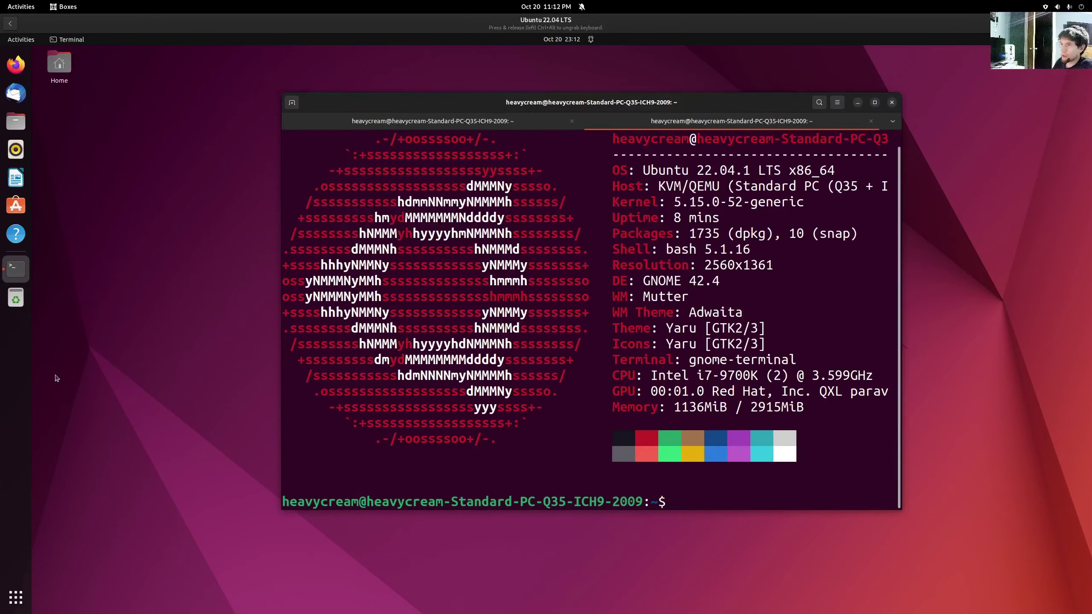
- Close the terminal despite running processes and choose Power Off for the Ubuntu guest
{"action": "left_click", "coordinate": [891, 103]}
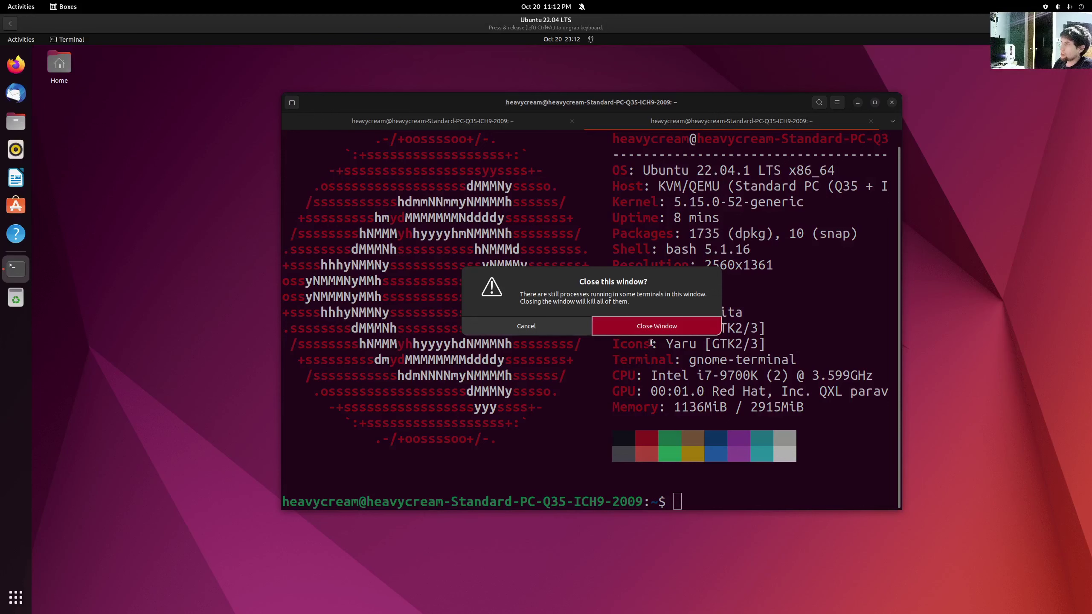
{"action": "left_click", "coordinate": [655, 330]}
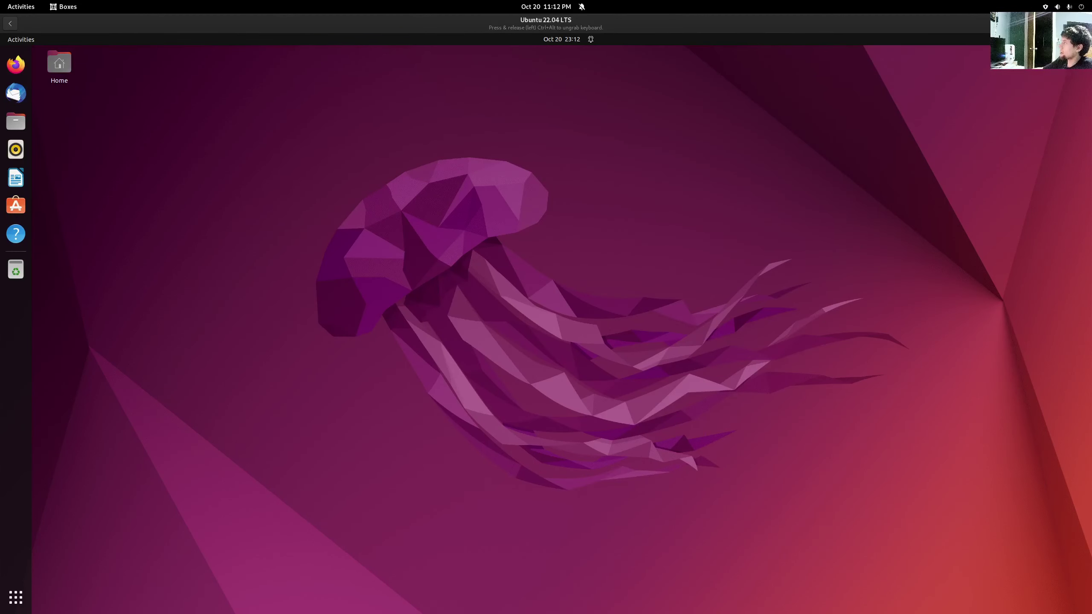
{"action": "left_click", "coordinate": [1070, 39]}
{"action": "left_click", "coordinate": [999, 144]}
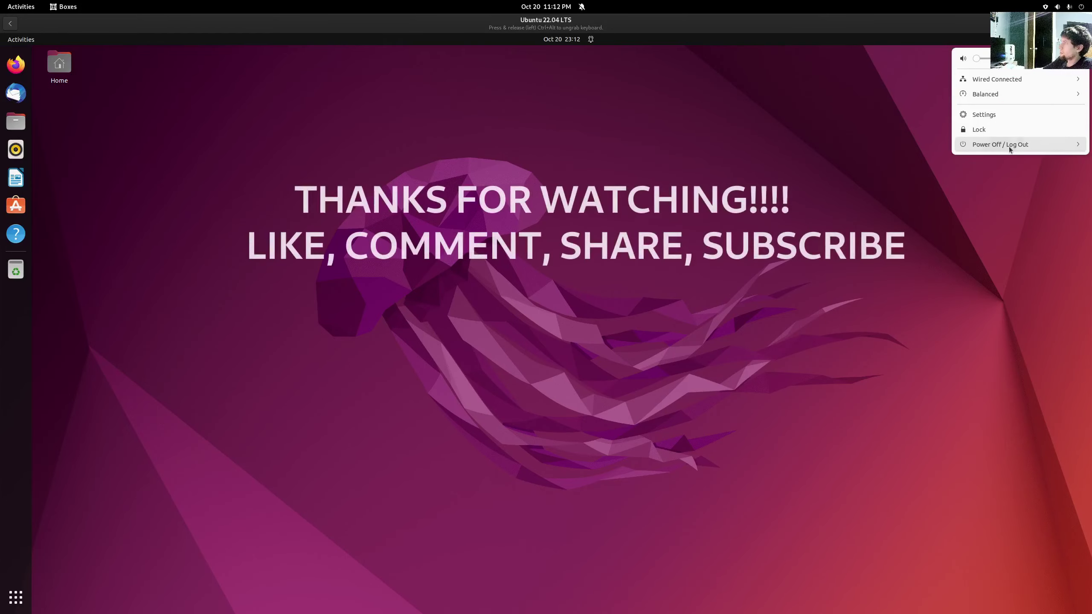
{"action": "left_click", "coordinate": [994, 194]}
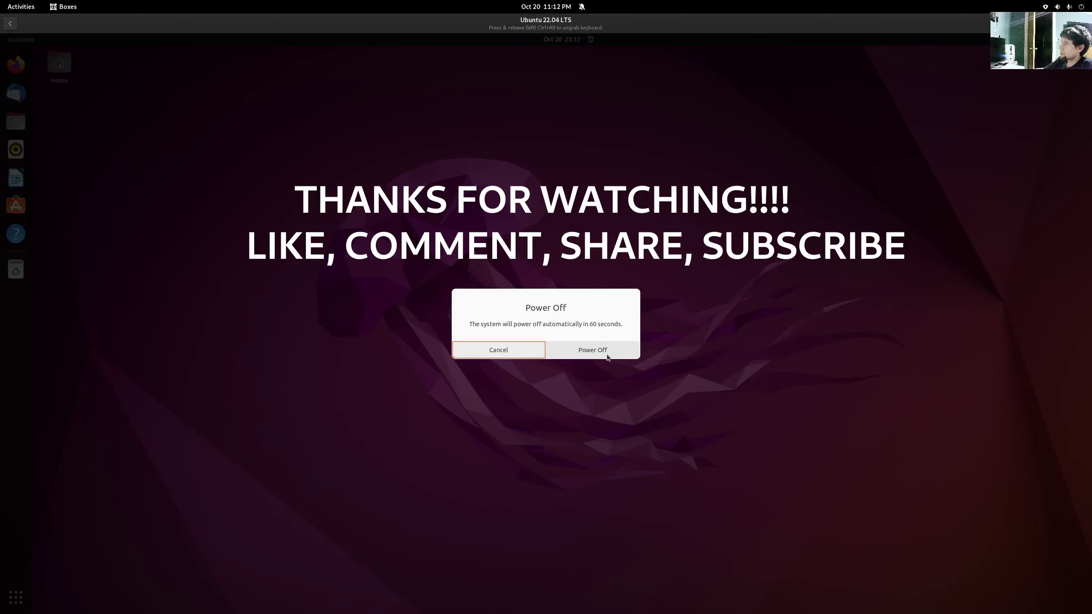